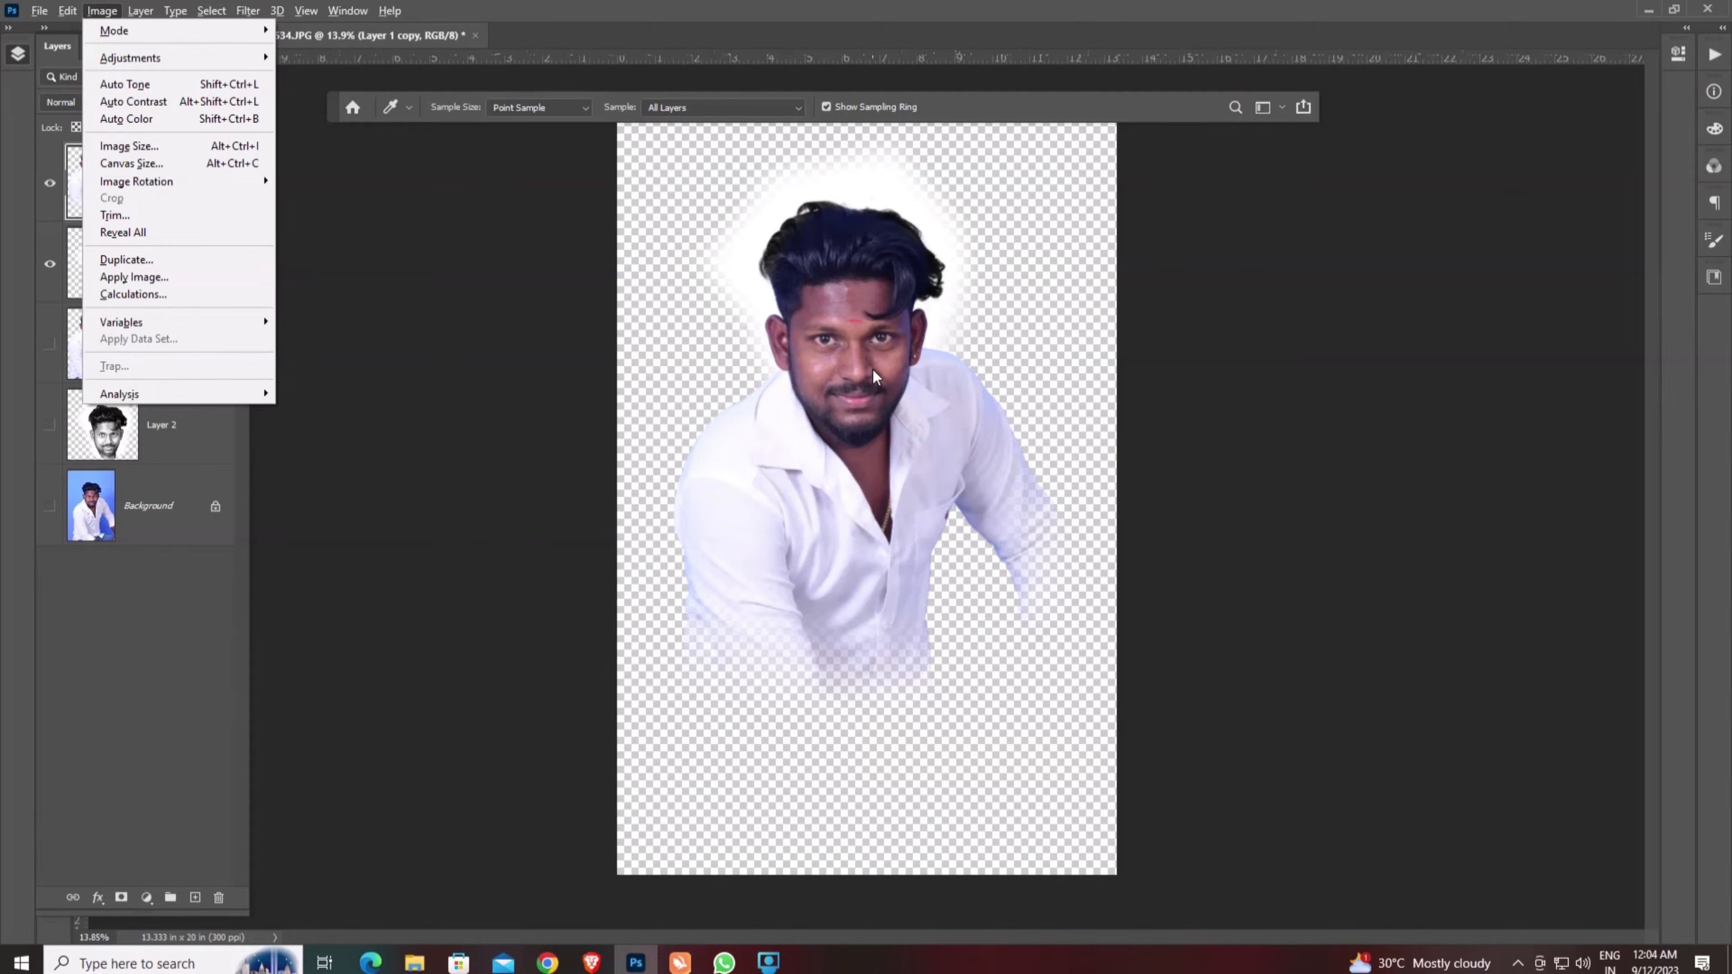
key(Escape)
key(z)
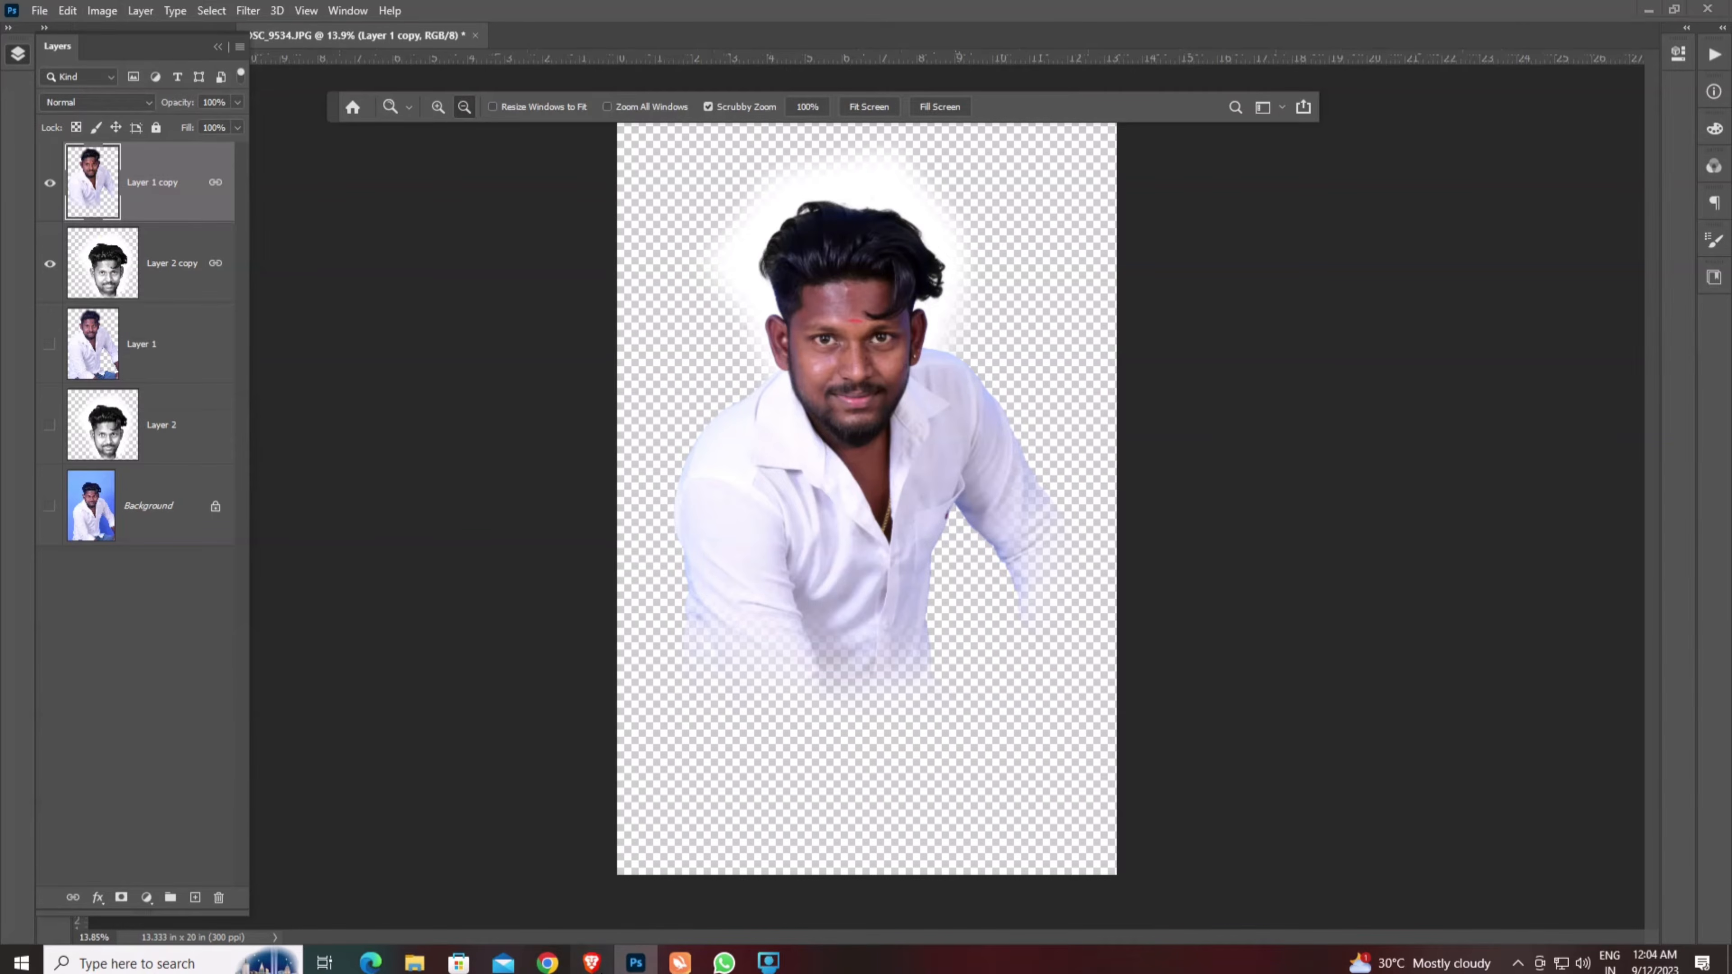
- Switch to the Brave browser and open the first pinned post on the Instagram profile
click(592, 962)
scroll(700, 454, up, 5)
click(832, 488)
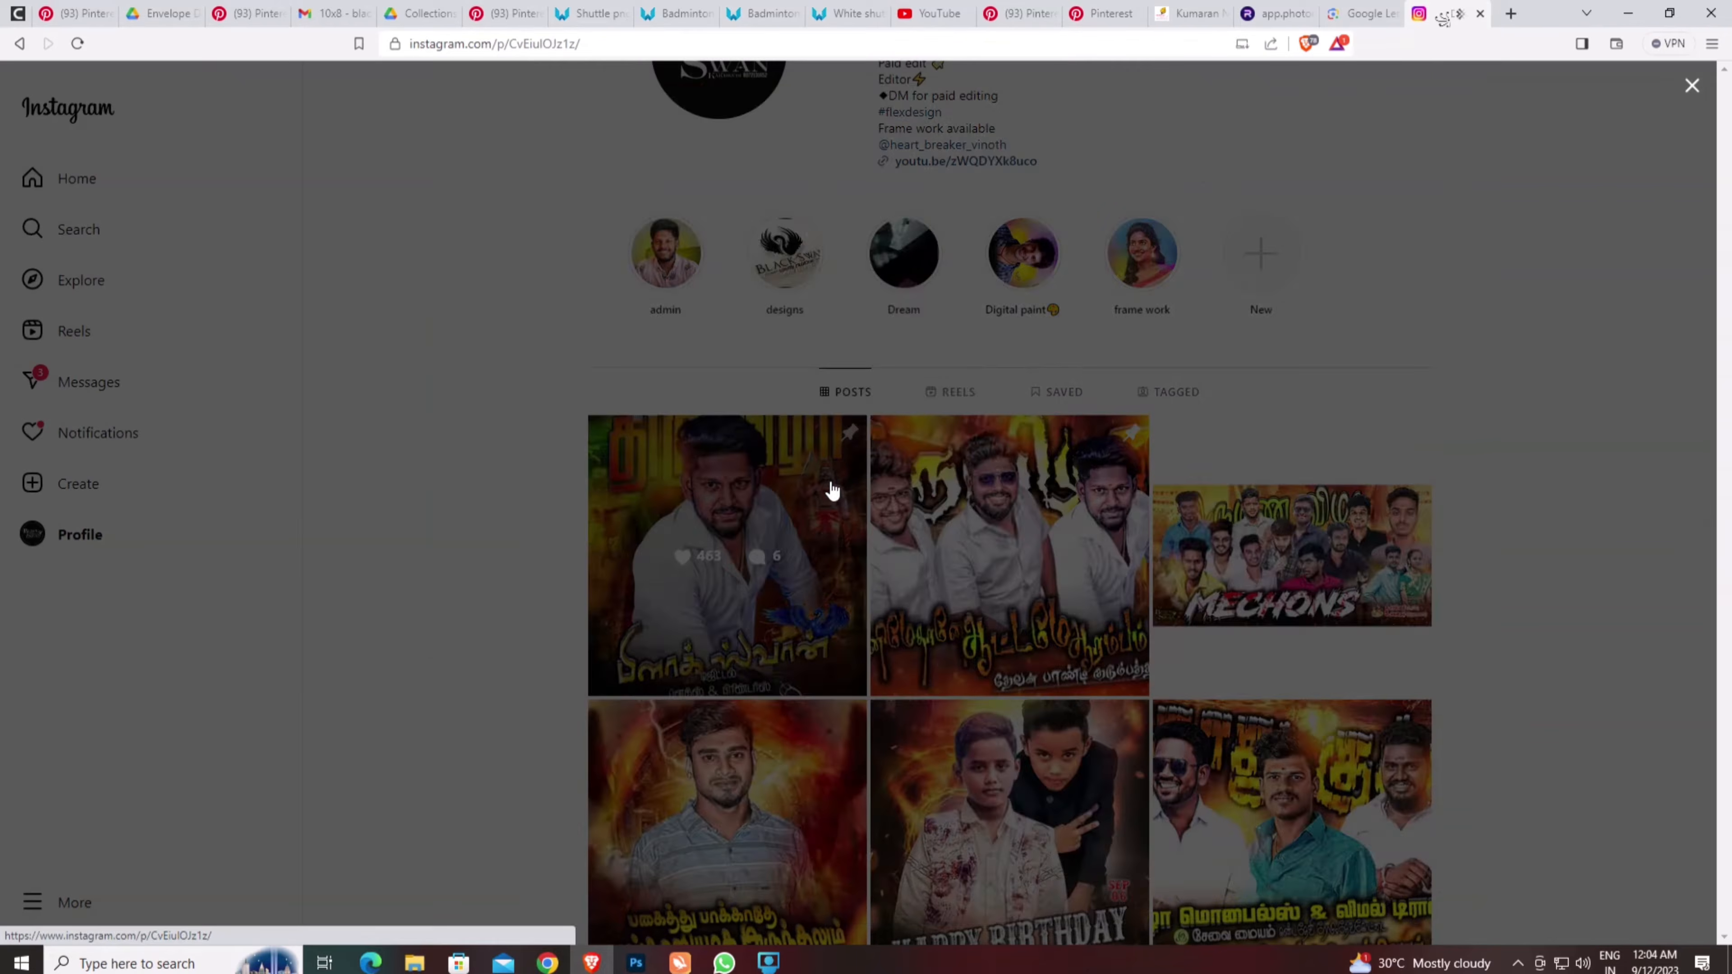
- Browse through the profile's posts one after another to examine the finished poster and flex banner designs
key(Right)
key(Right)
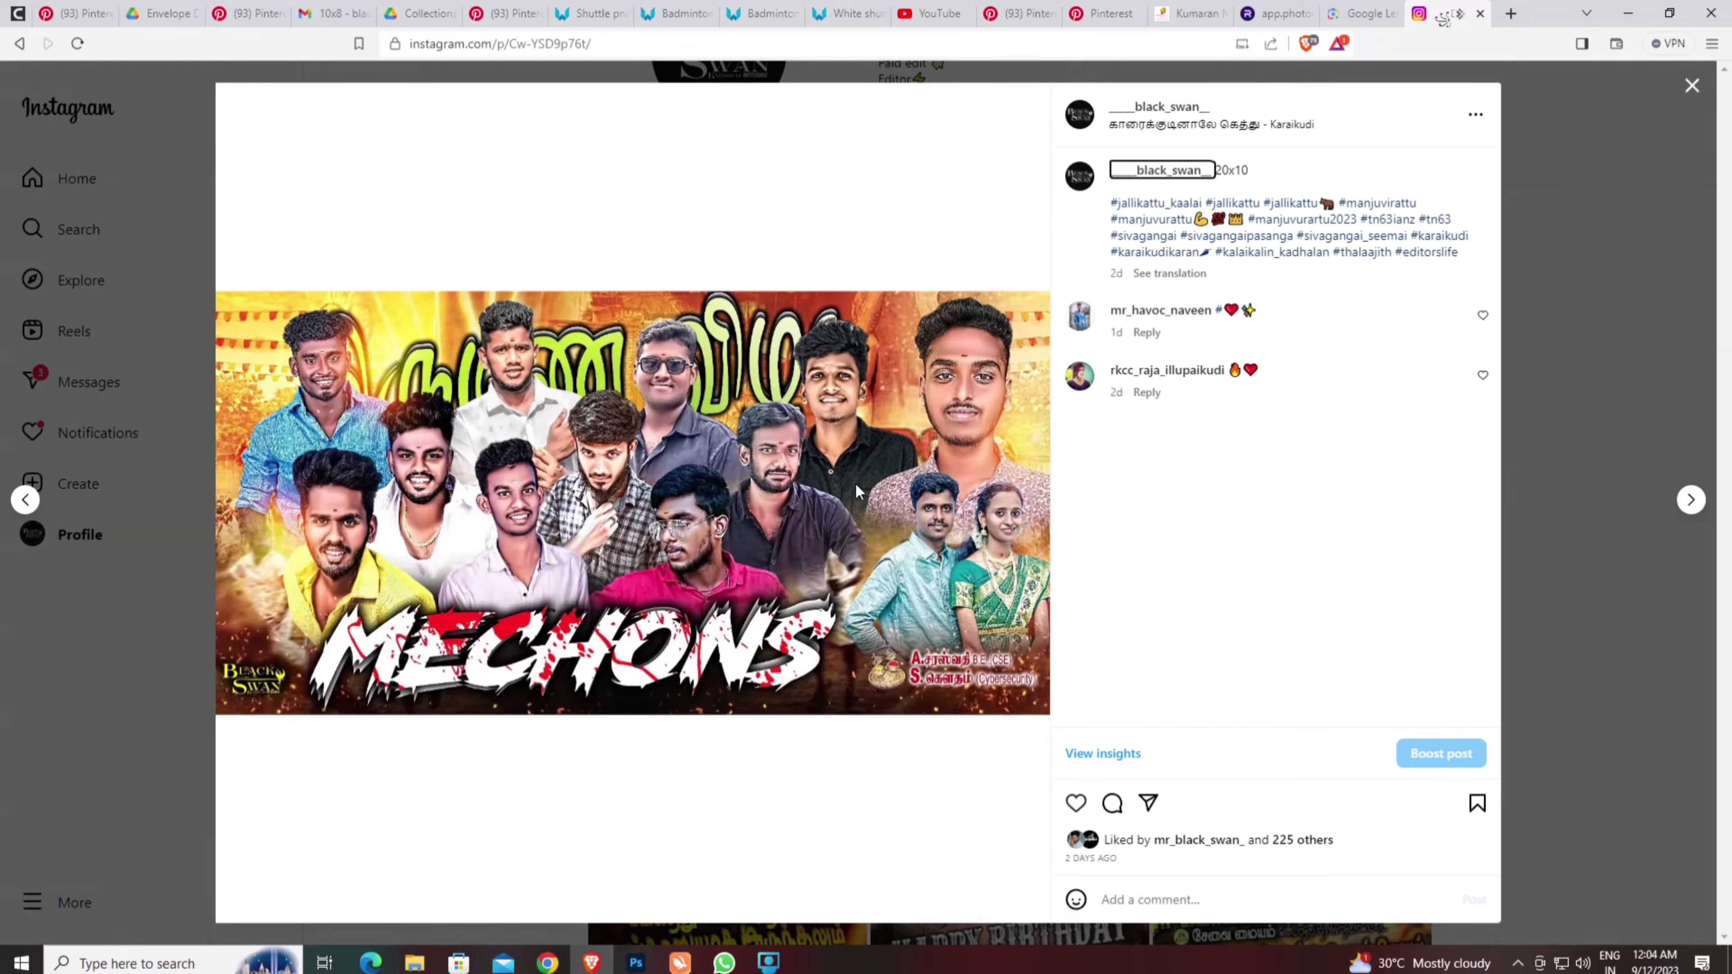
key(Right)
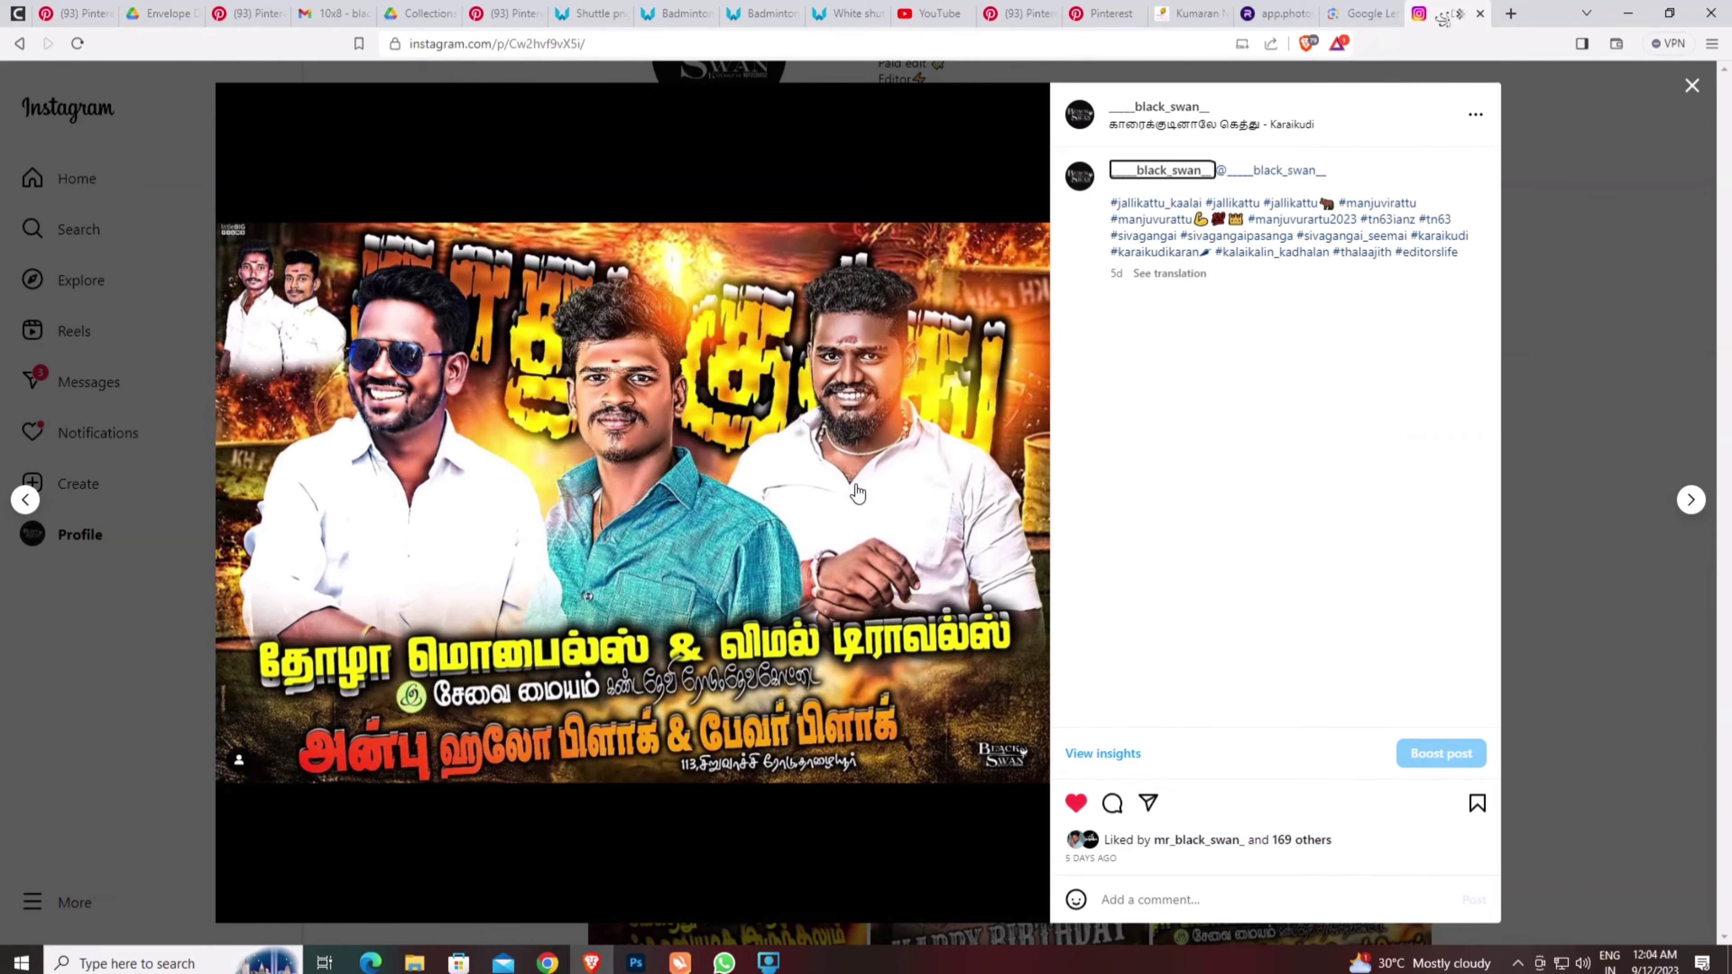
key(Right)
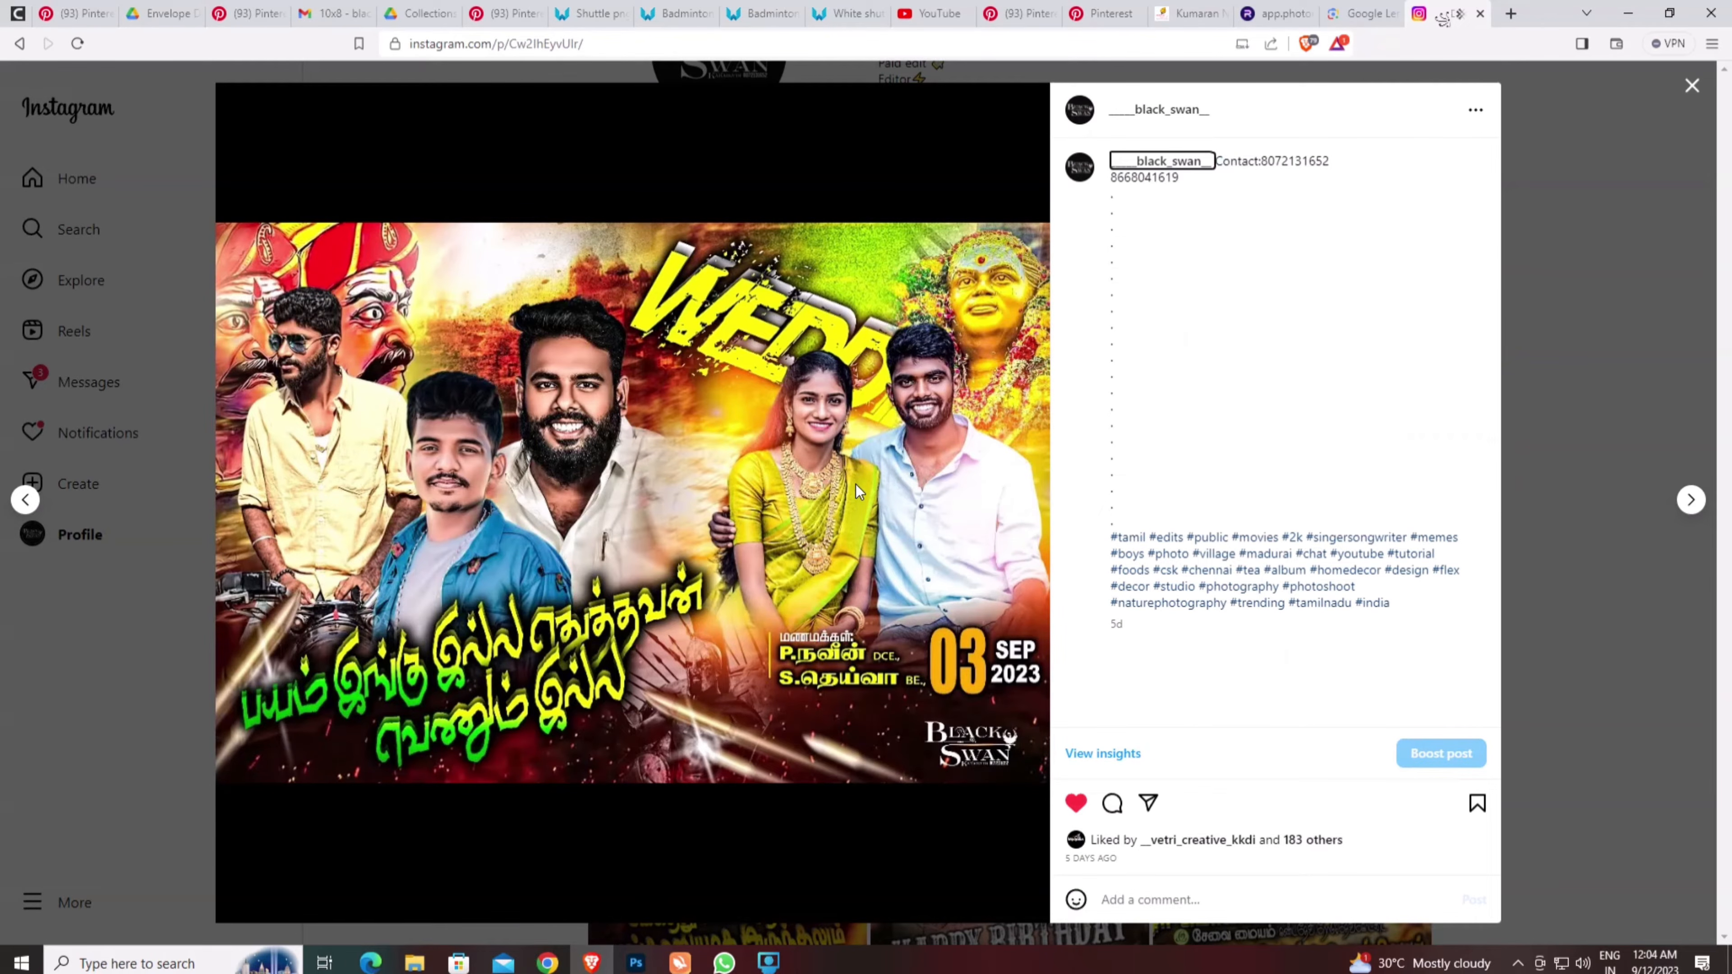
key(Right)
key(Right)
key(Right)
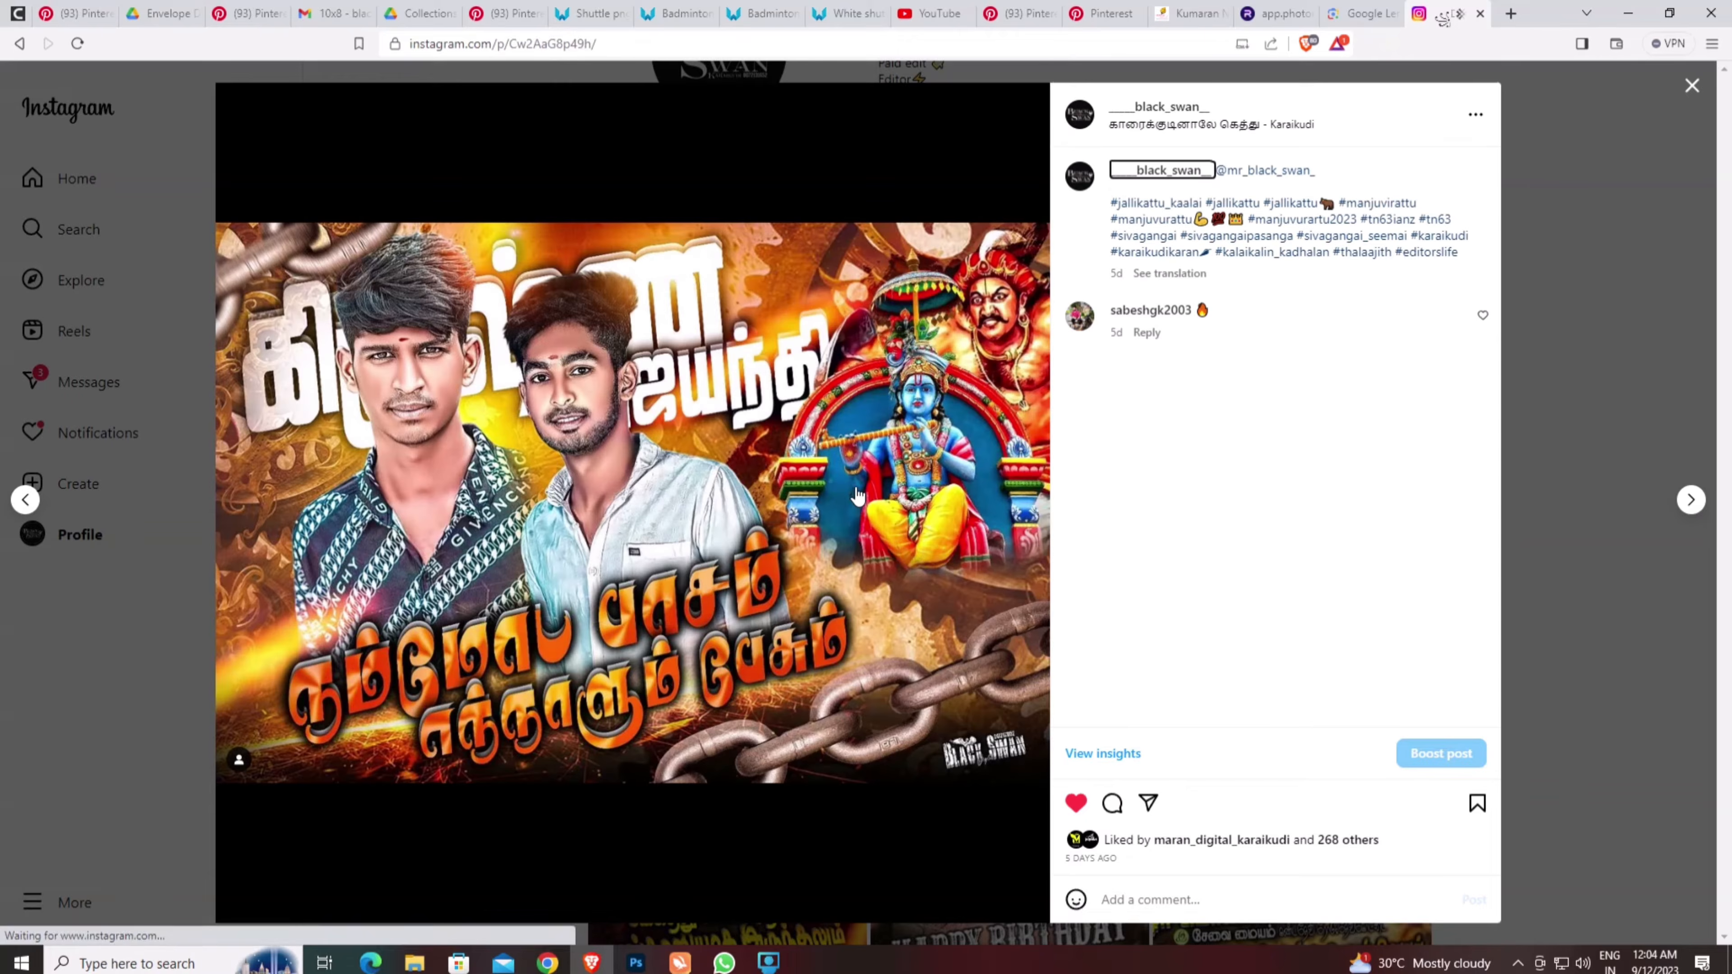
key(Right)
key(Right)
key(Right)
key(Right)
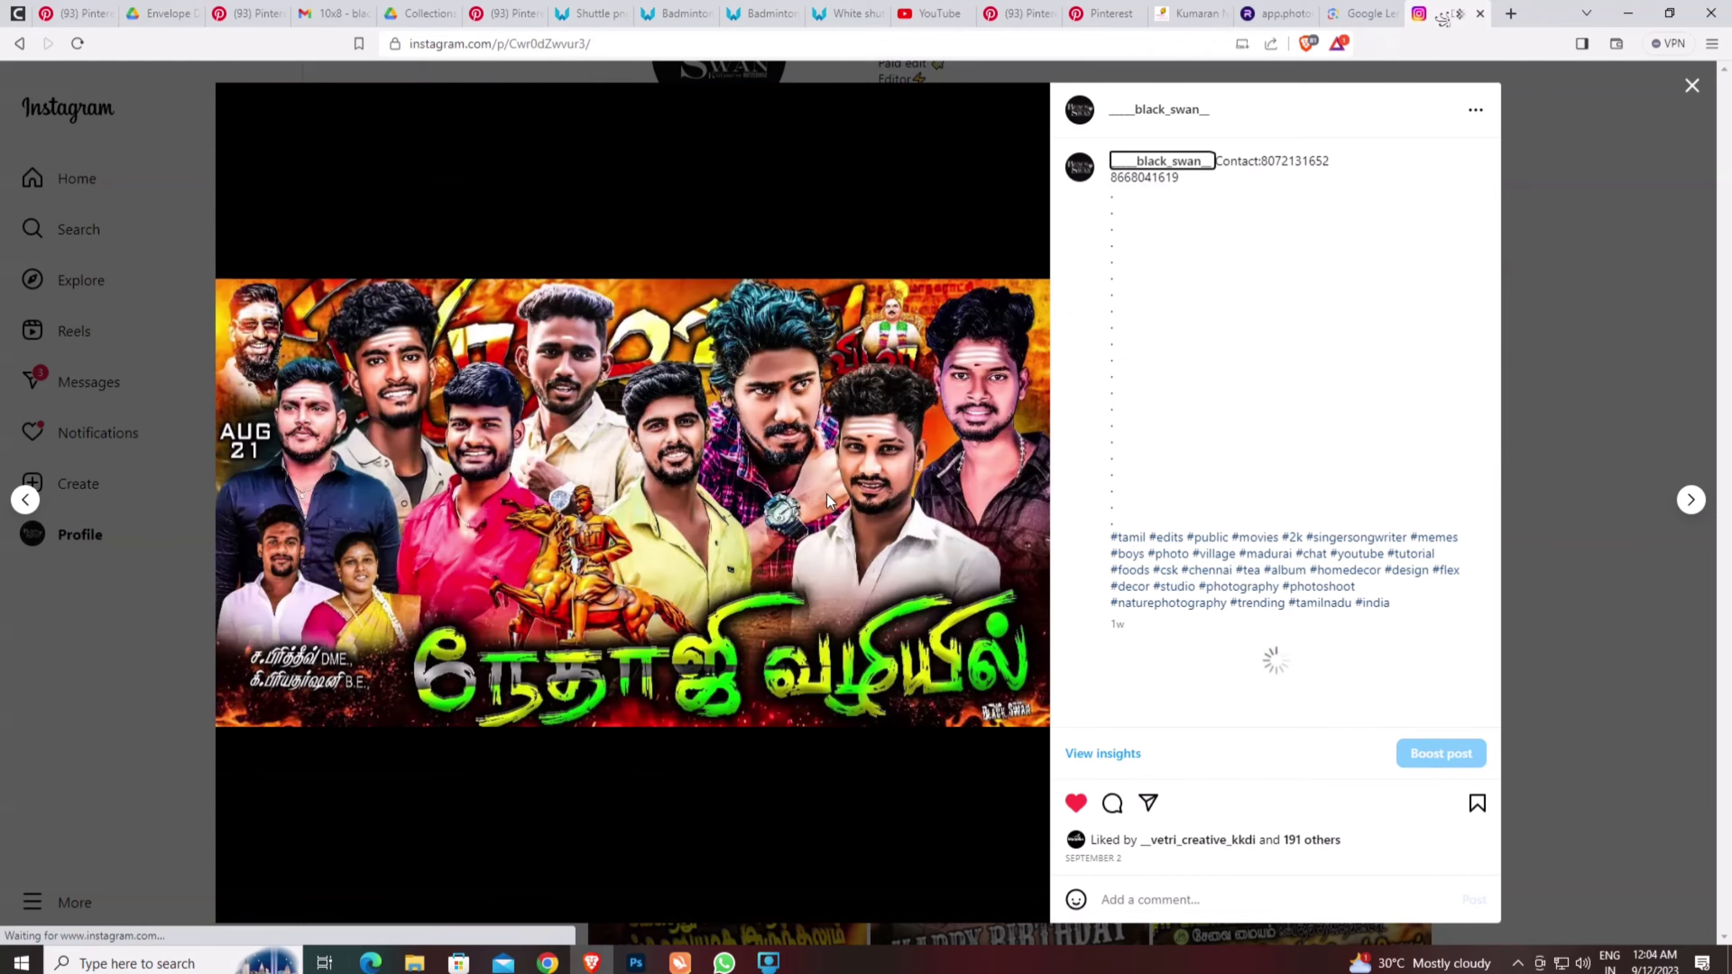
key(Right)
key(Right)
key(Right)
key(Right)
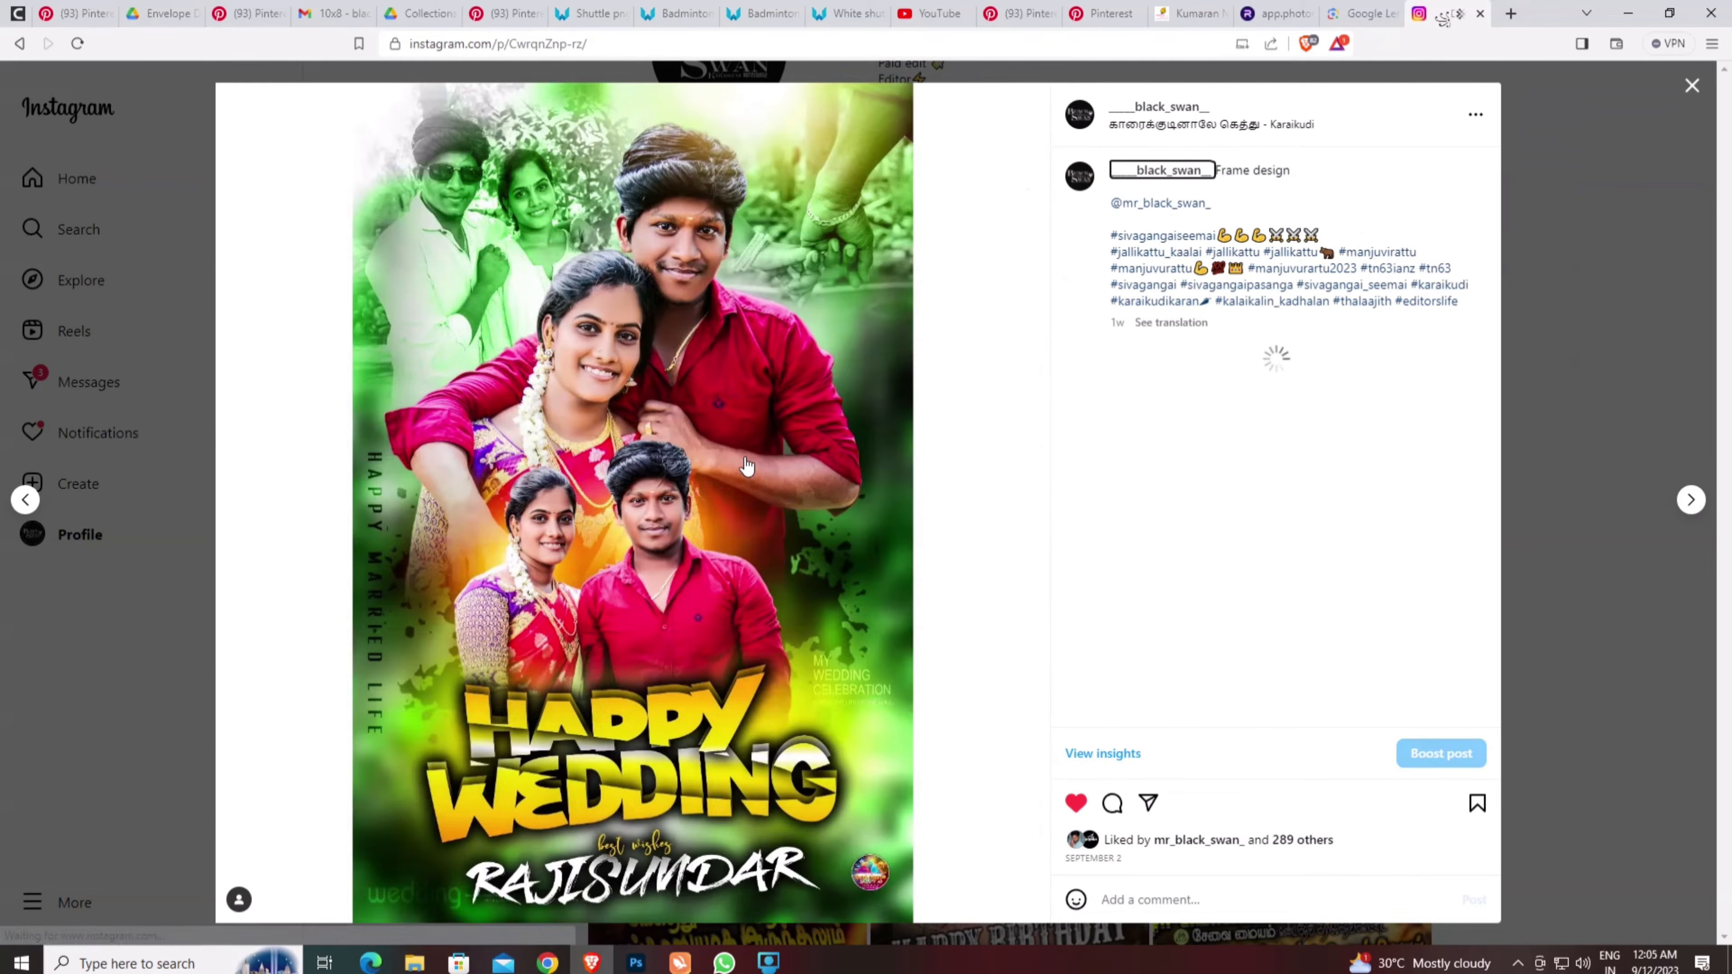
key(Right)
key(Right)
key(Right)
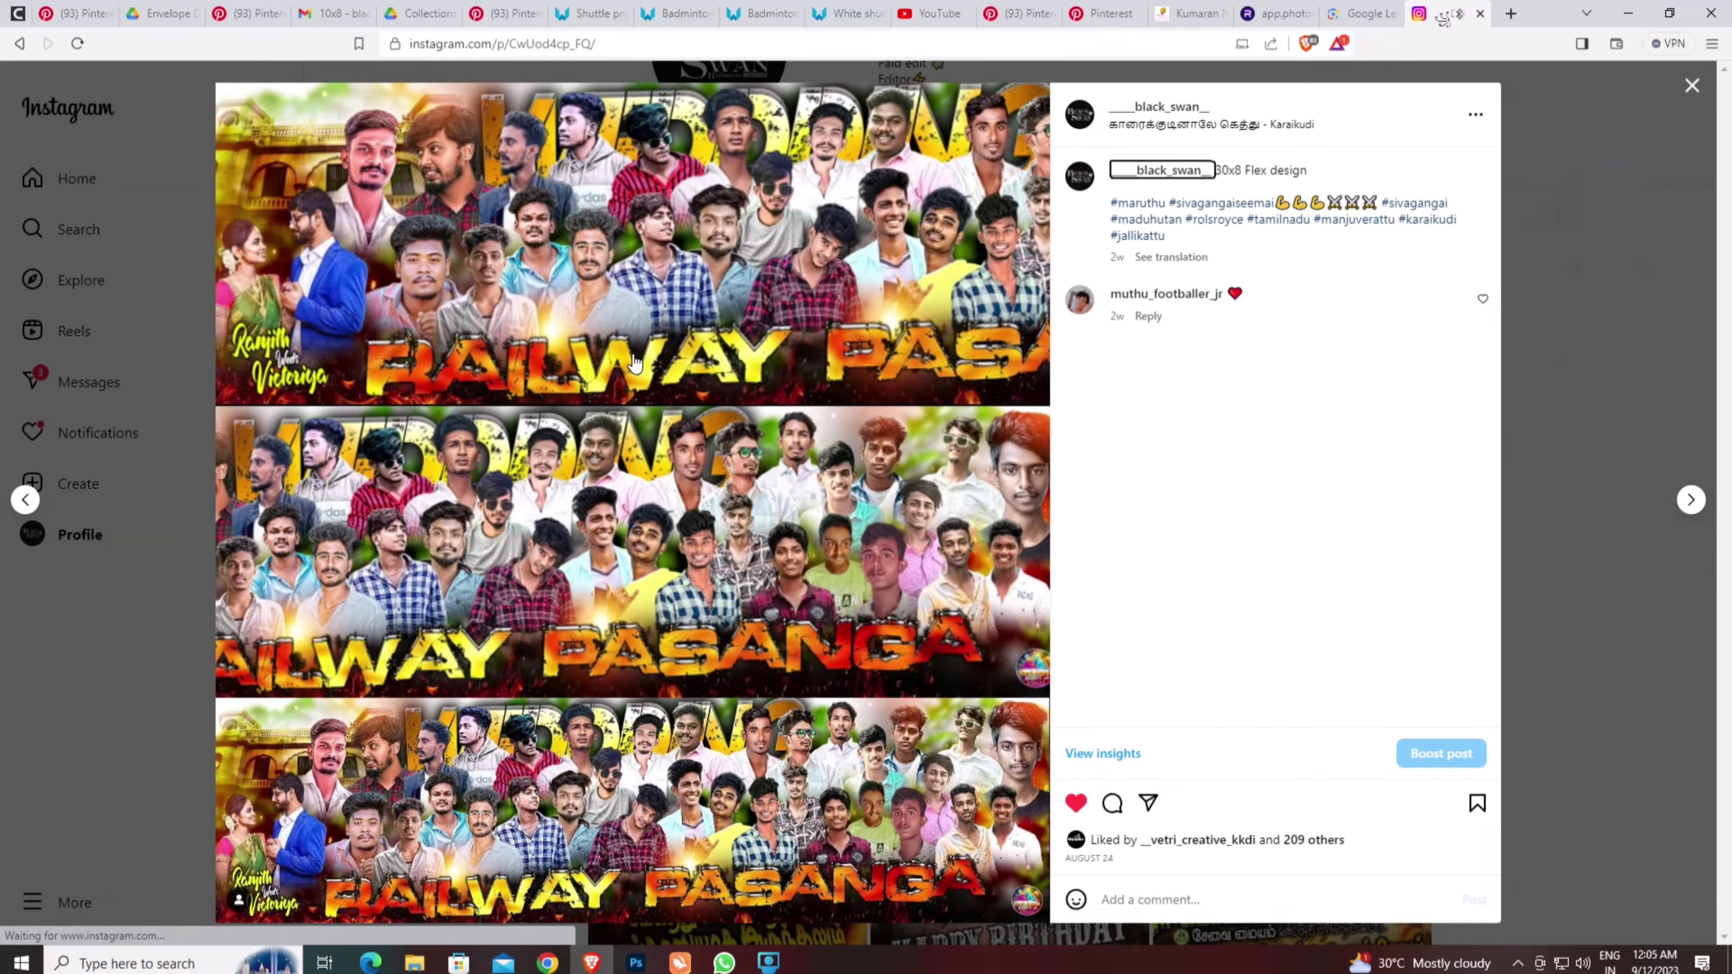
key(Right)
key(Right)
key(Right)
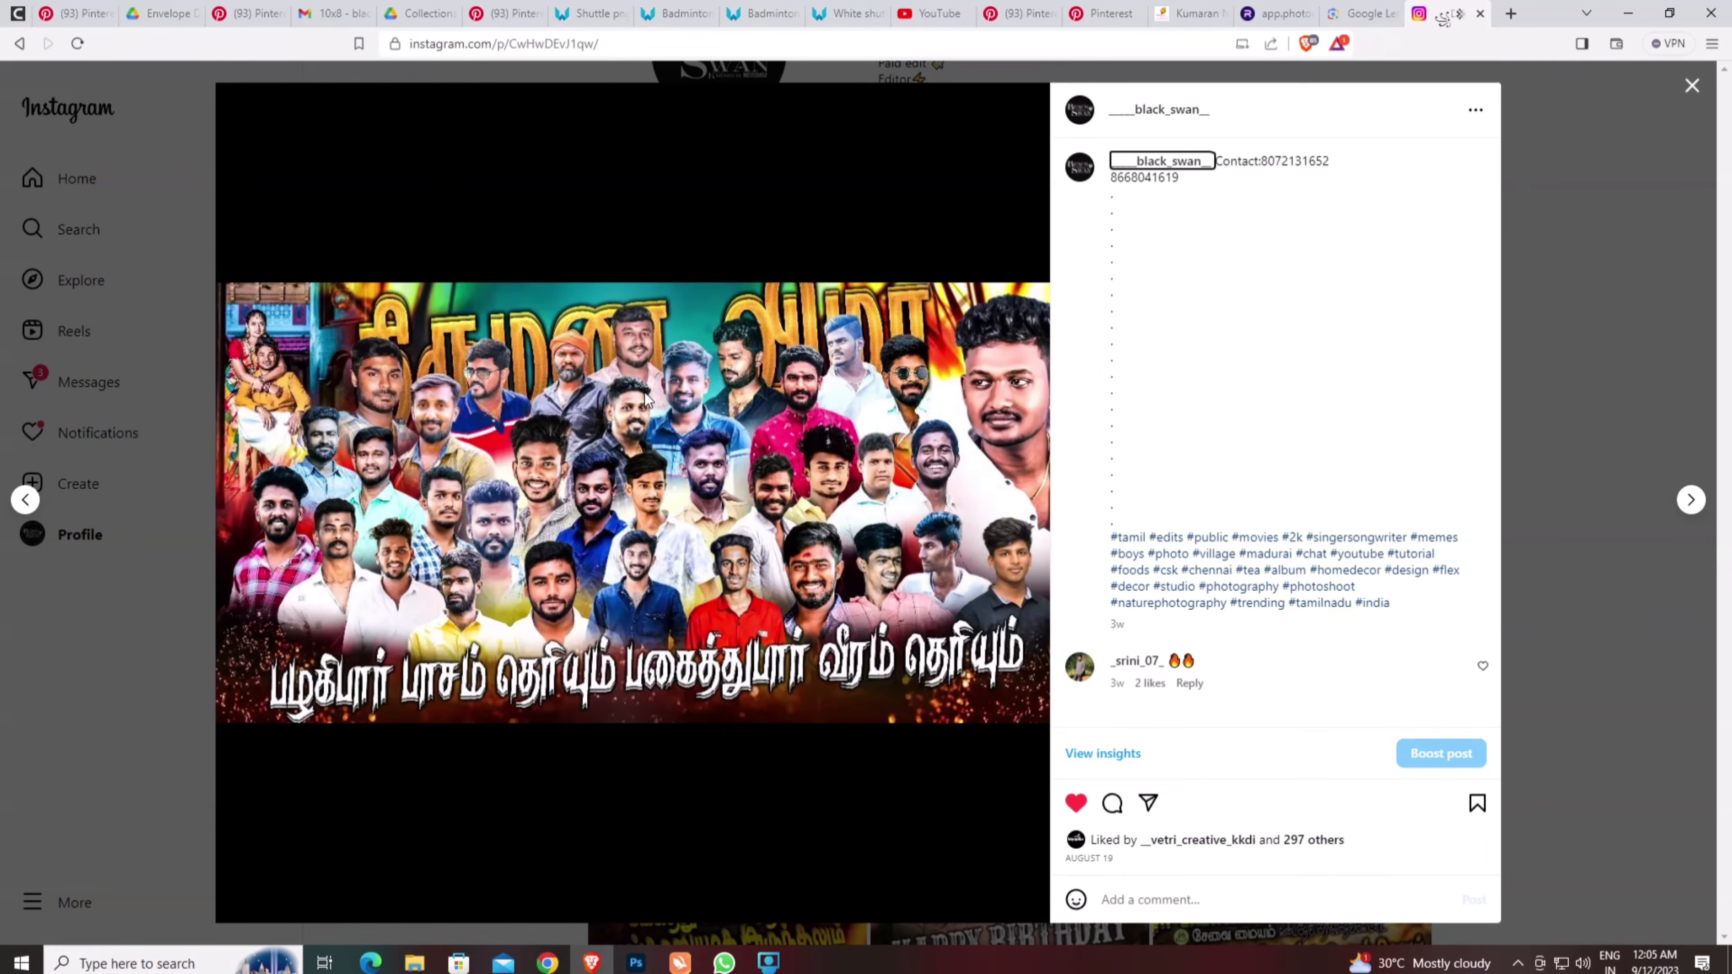
key(Right)
key(Right)
key(Right)
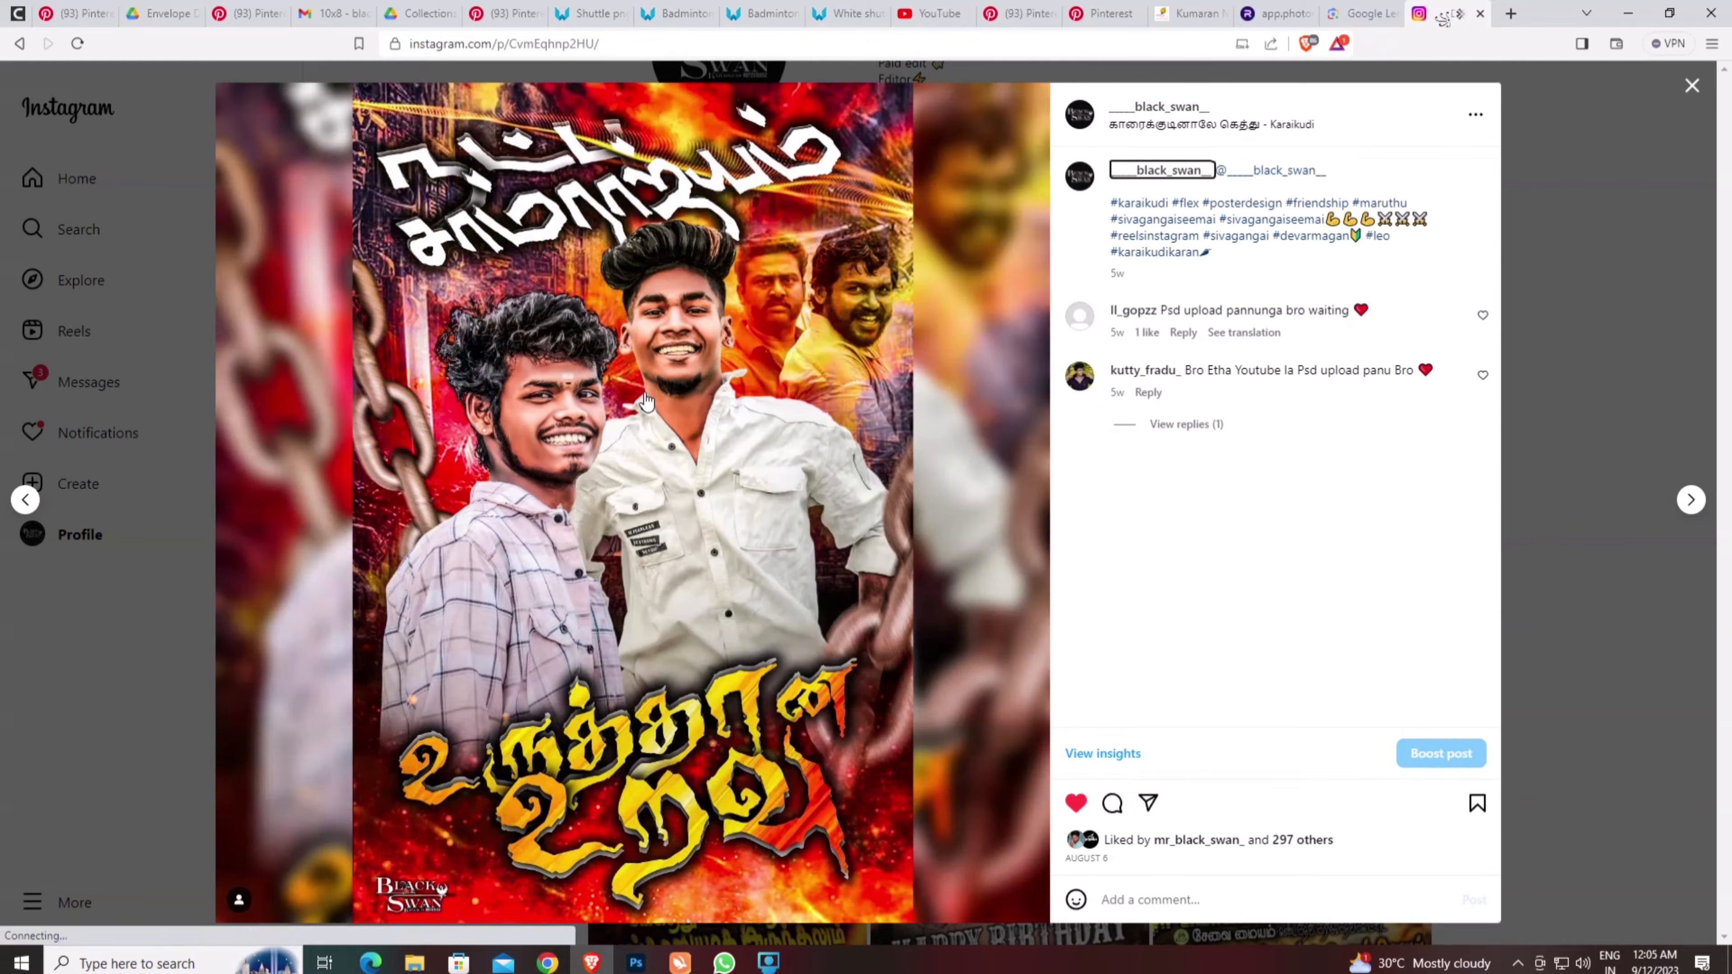
key(Right)
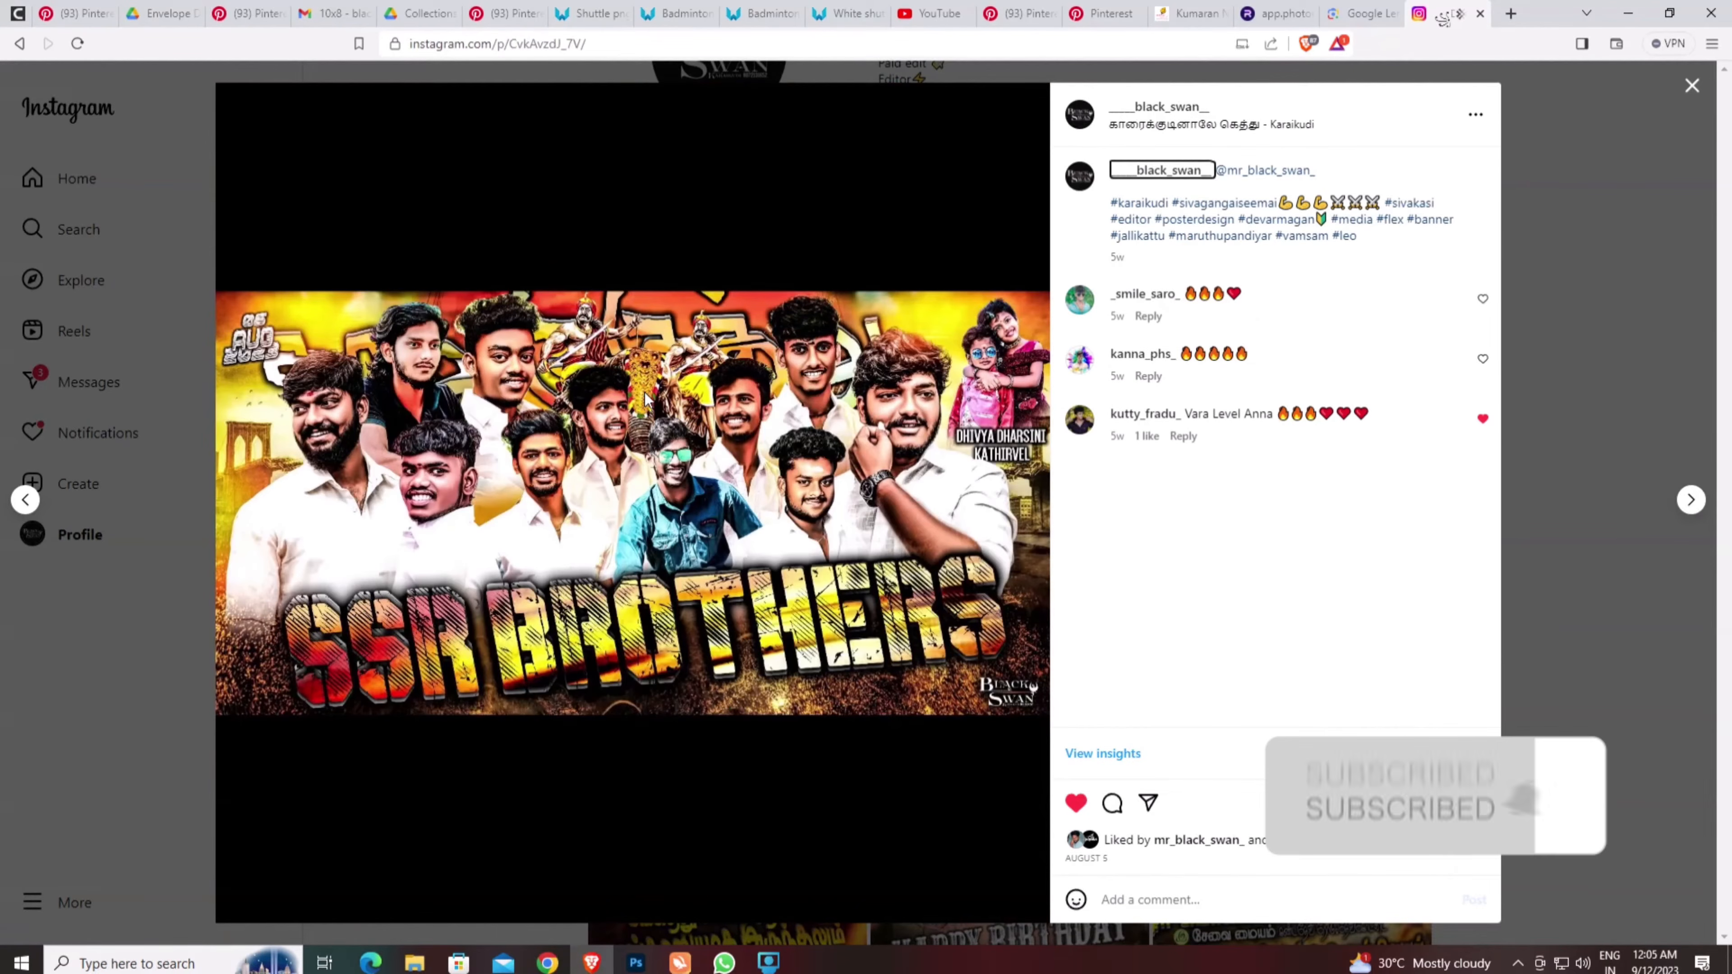
key(Right)
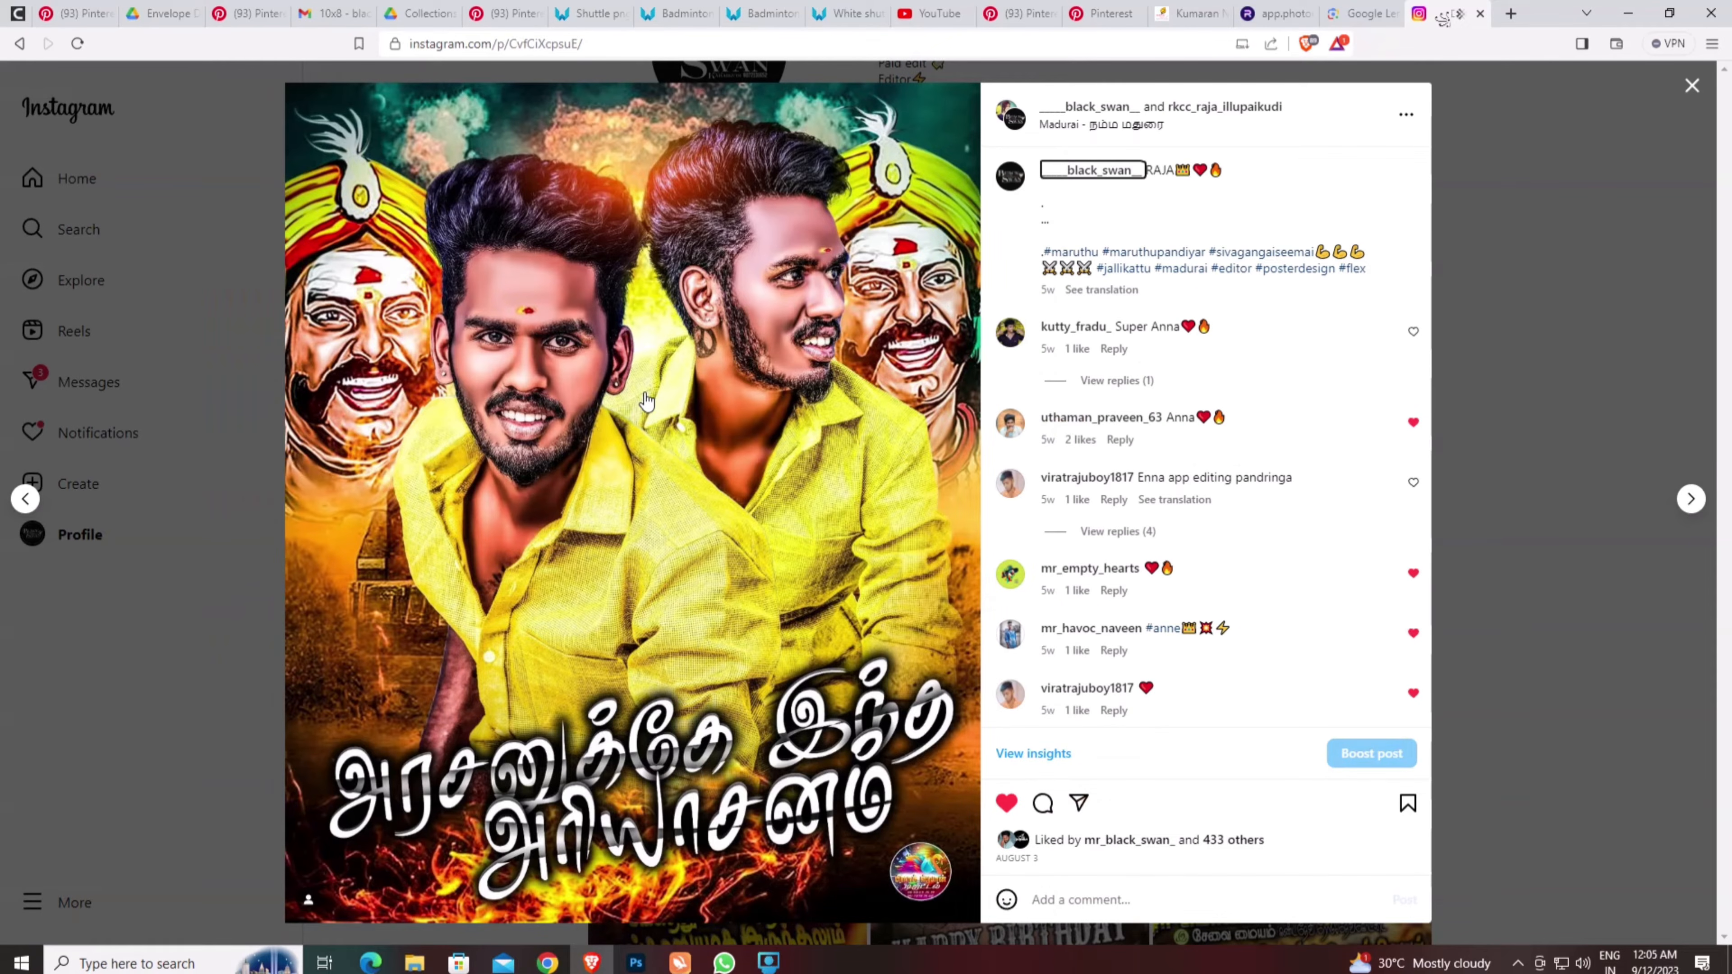
key(Right)
key(Right)
key(Right)
key(Right)
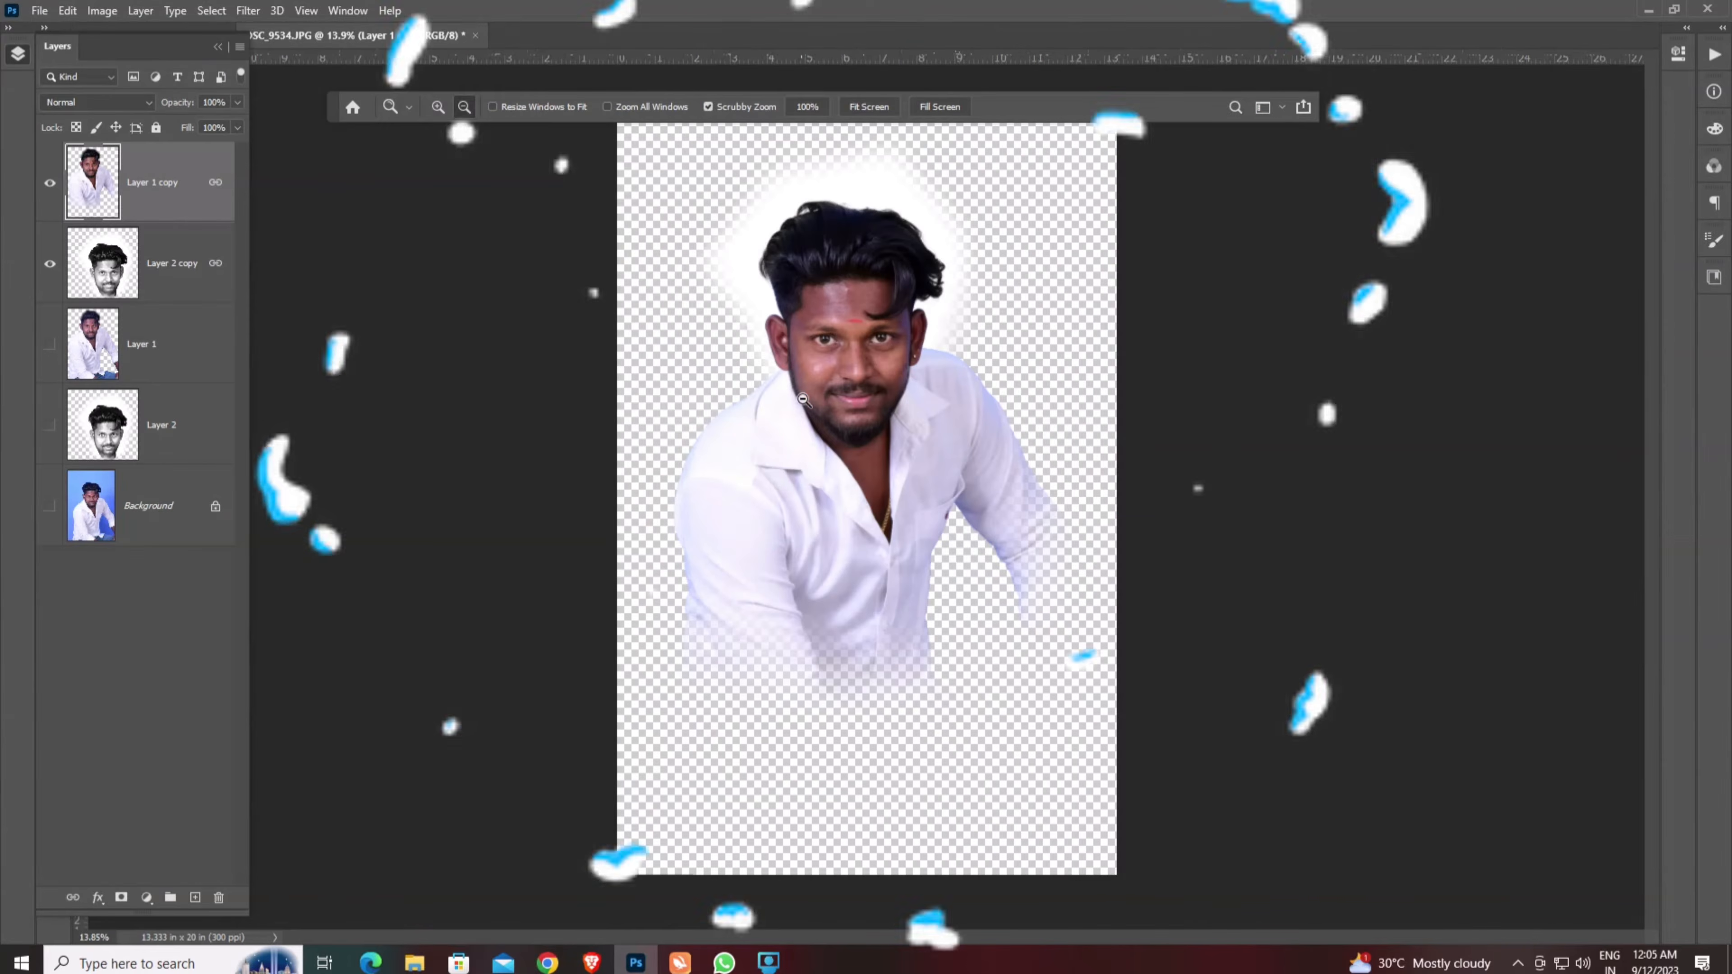
- Switch to Photoshop and apply Levels to Layer 1 copy with a black input of 4 and a white input of 241
drag(858, 326, 940, 403)
right_click(914, 362)
click(935, 373)
drag(847, 372, 697, 482)
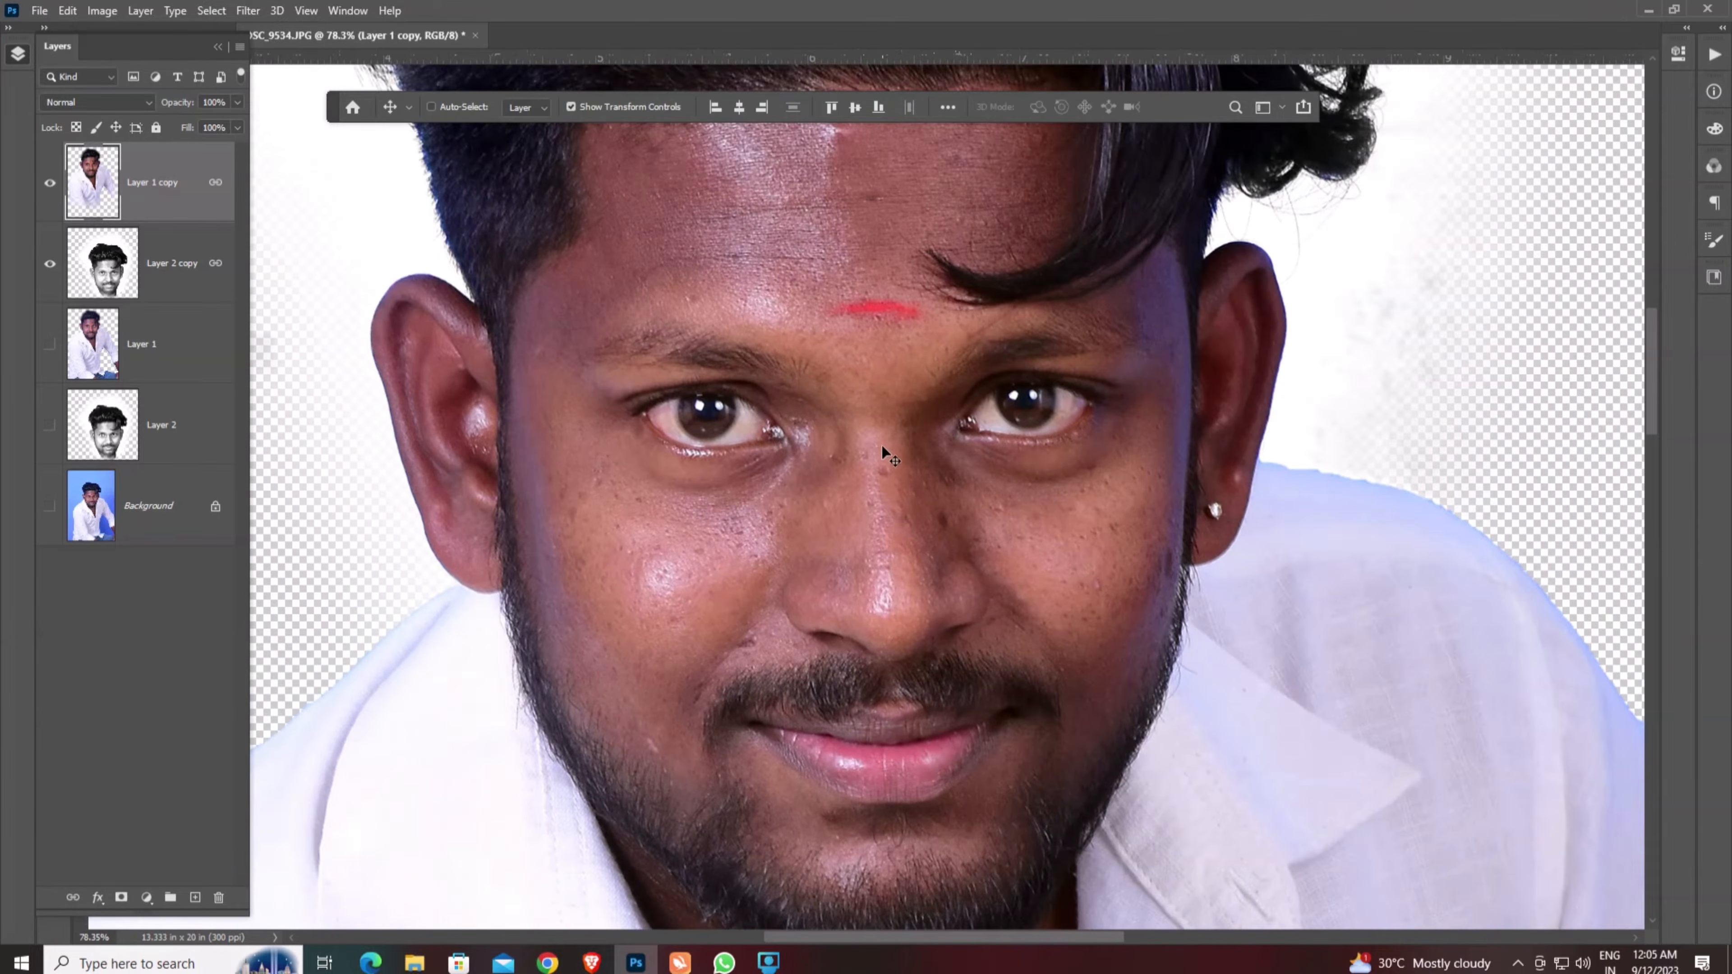
right_click(889, 431)
click(902, 438)
drag(890, 372, 962, 523)
key(ctrl+l)
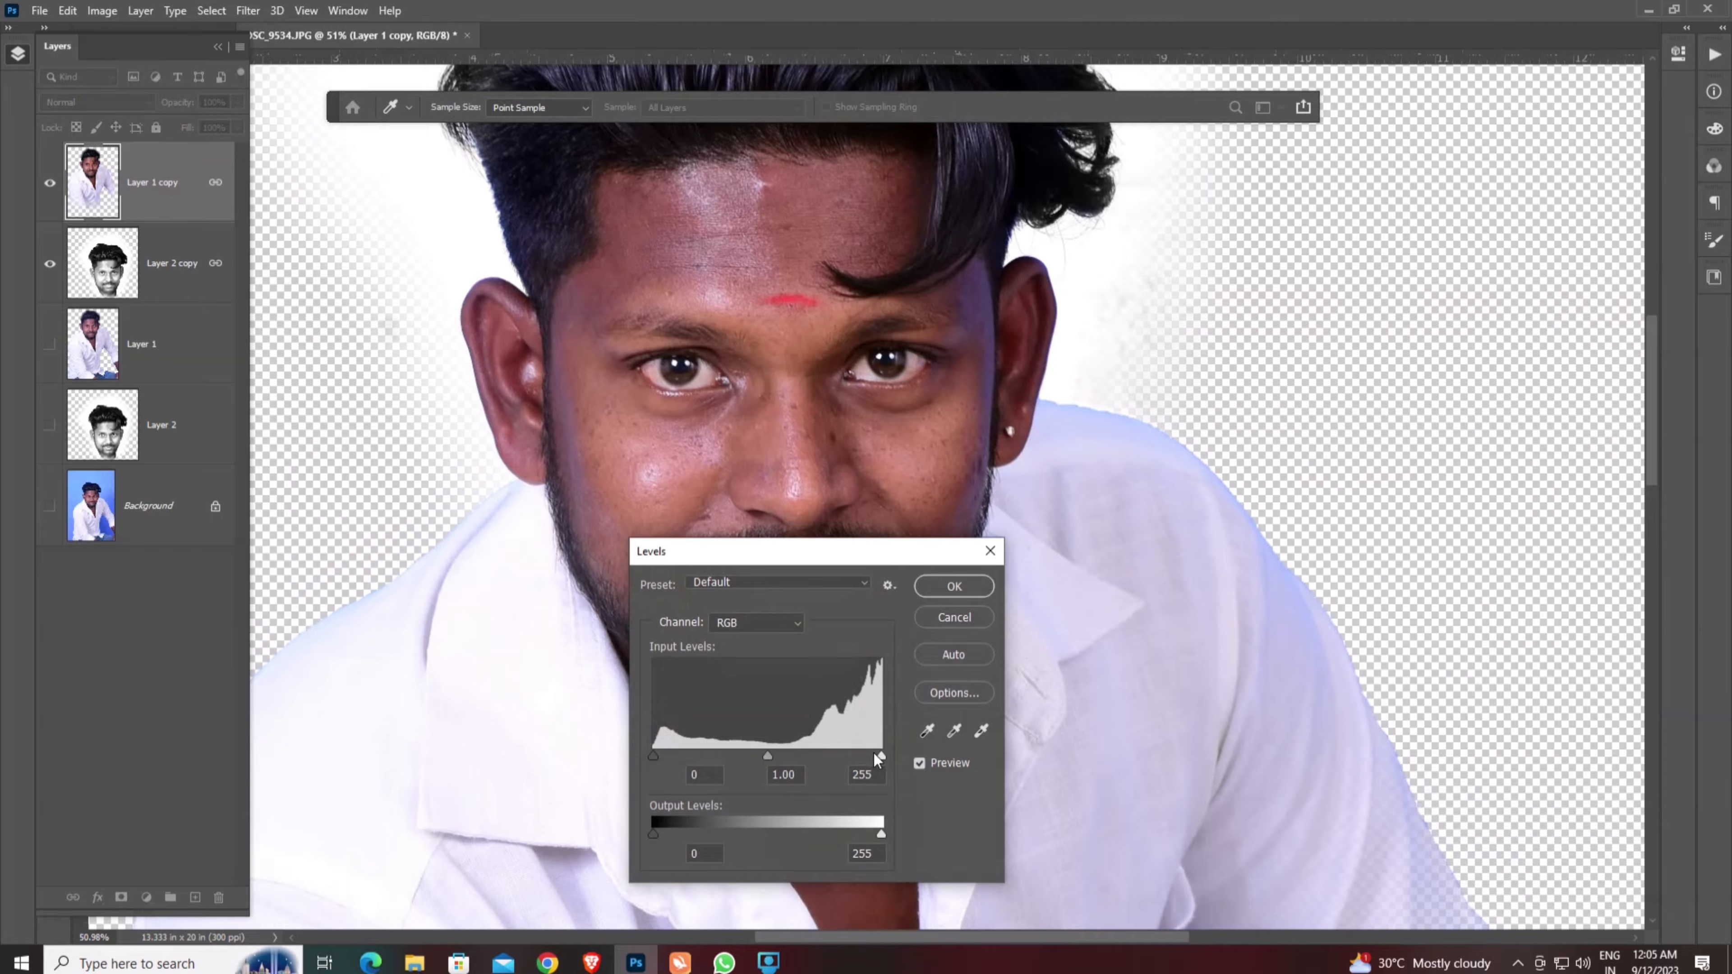
drag(876, 755, 869, 758)
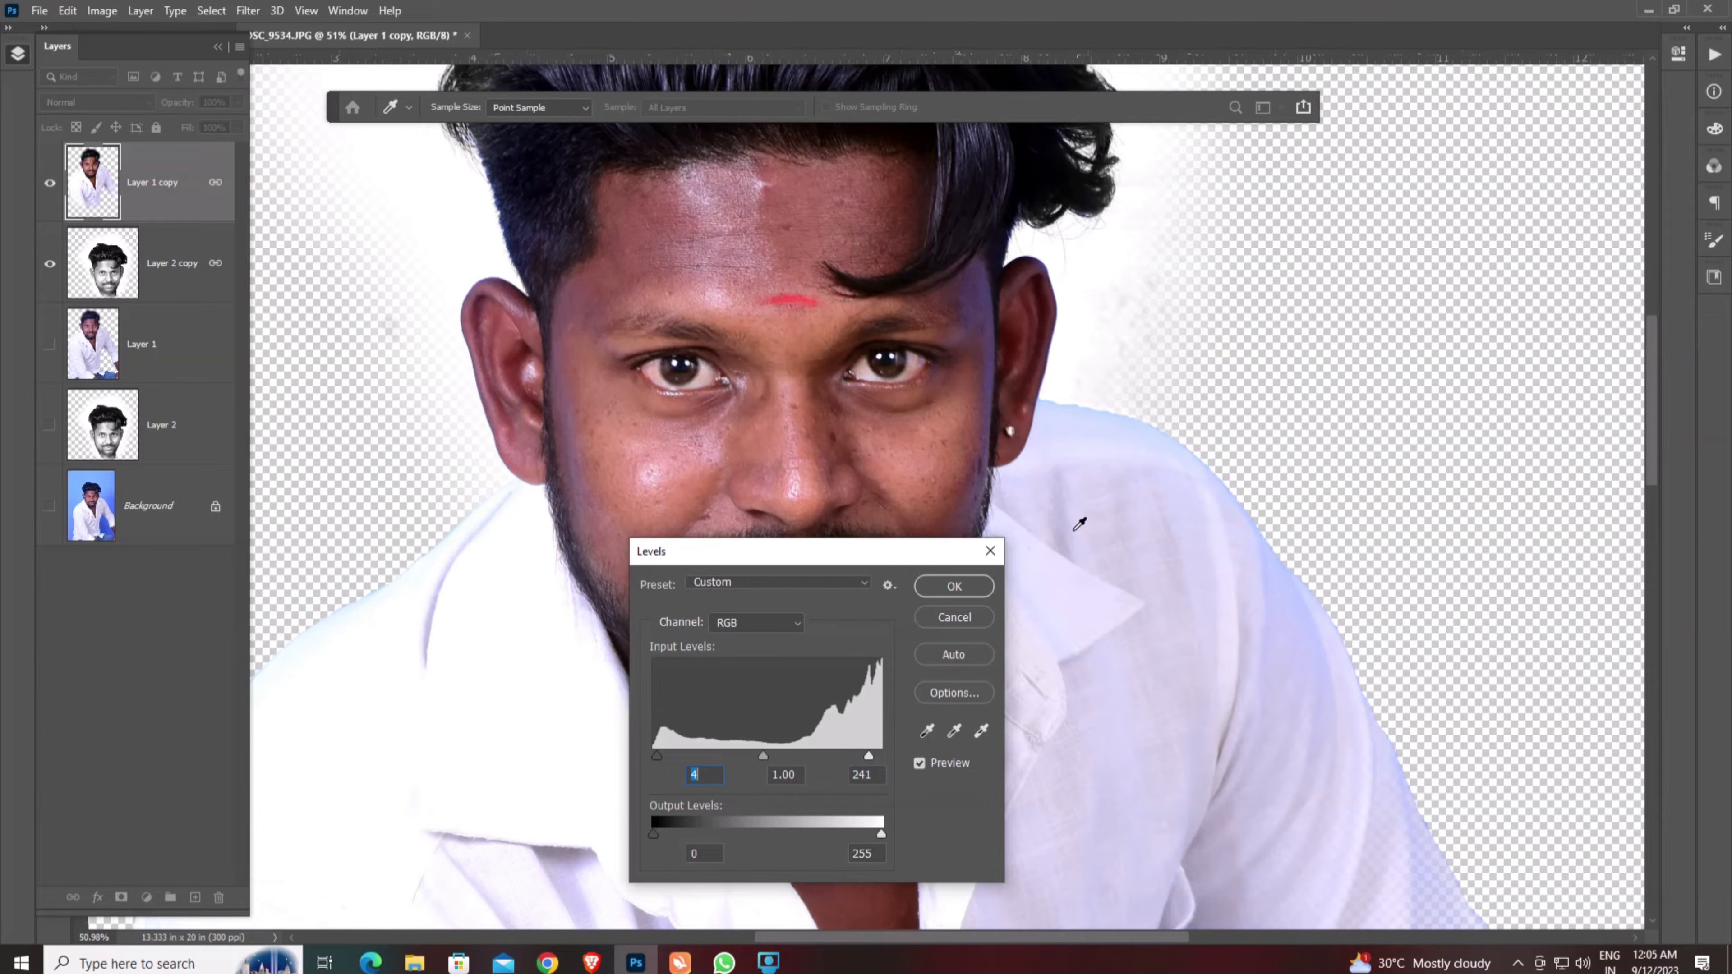
click(954, 586)
- Open the Topaz Clarity filter for Layer 1 copy with the whole portrait fitted on screen
right_click(951, 536)
click(1002, 545)
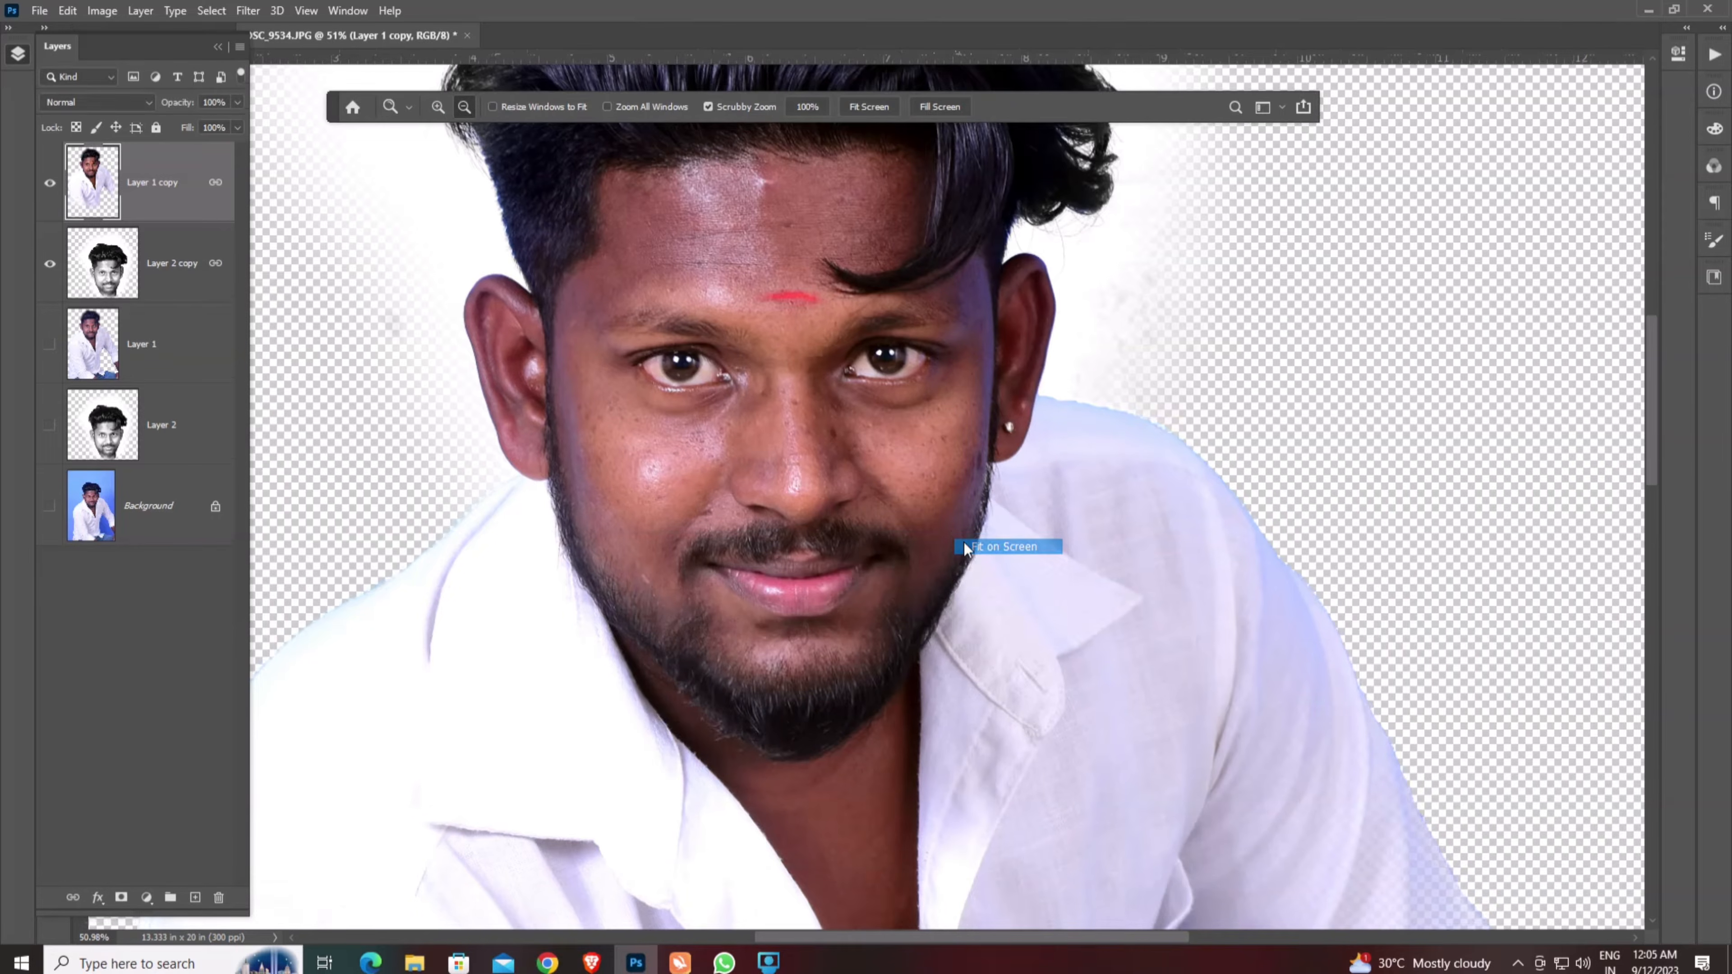
key(v)
click(246, 11)
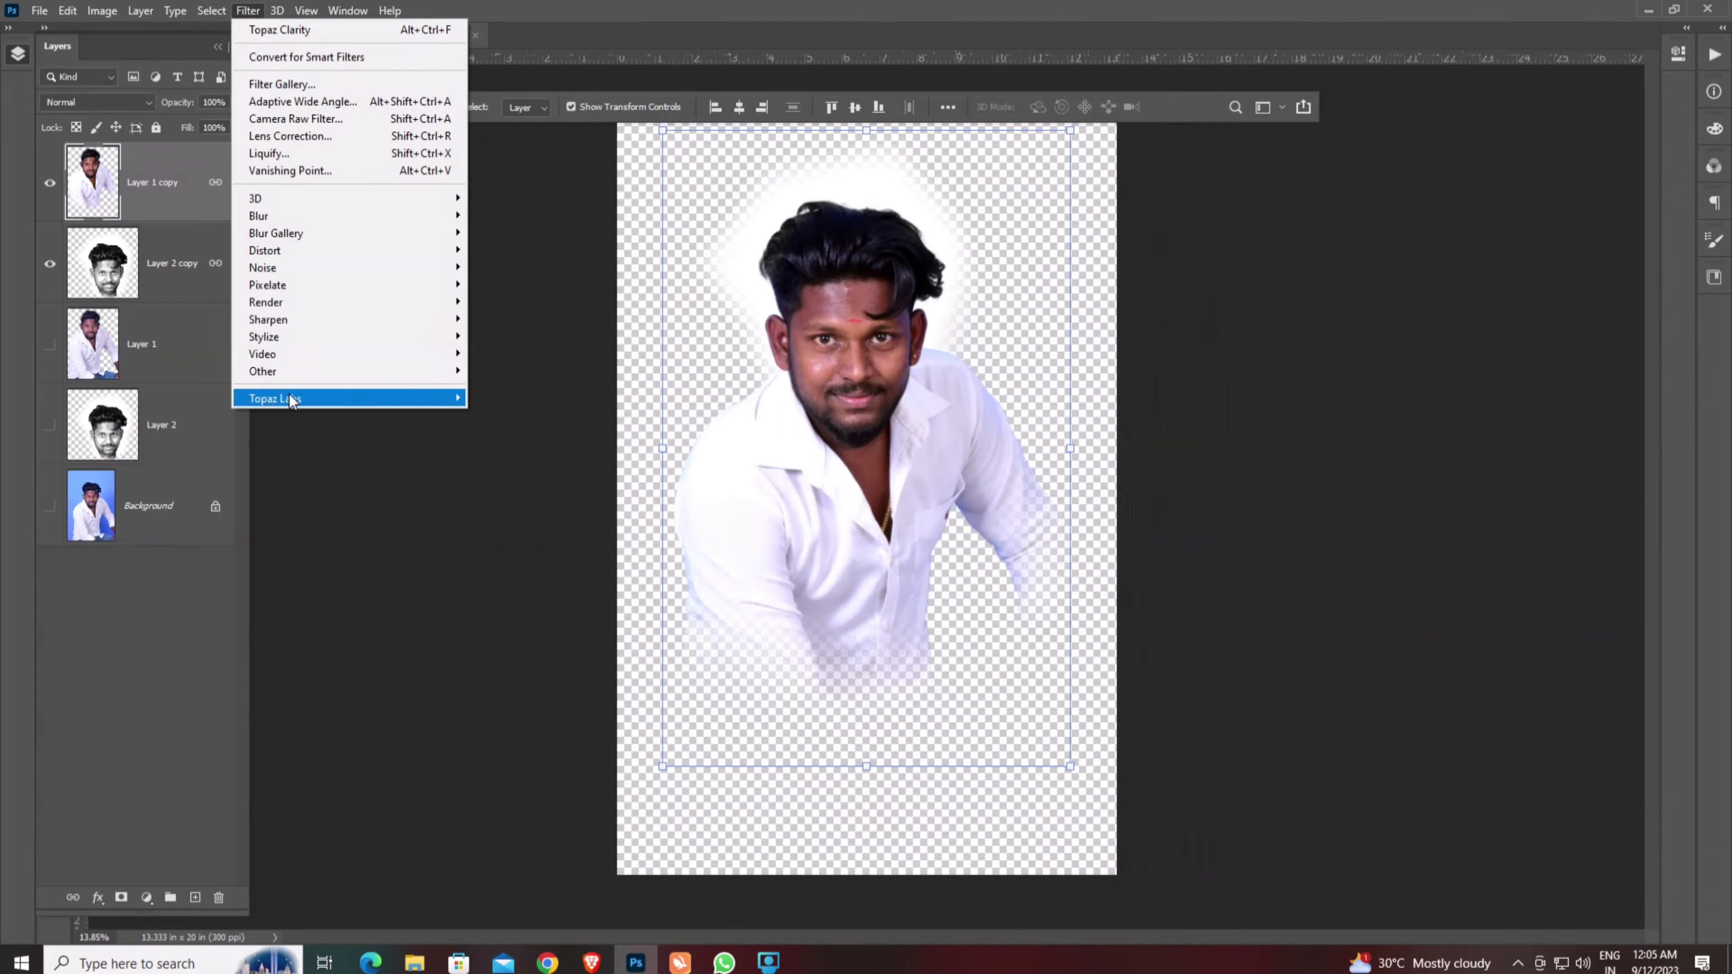
mouse_move(284, 402)
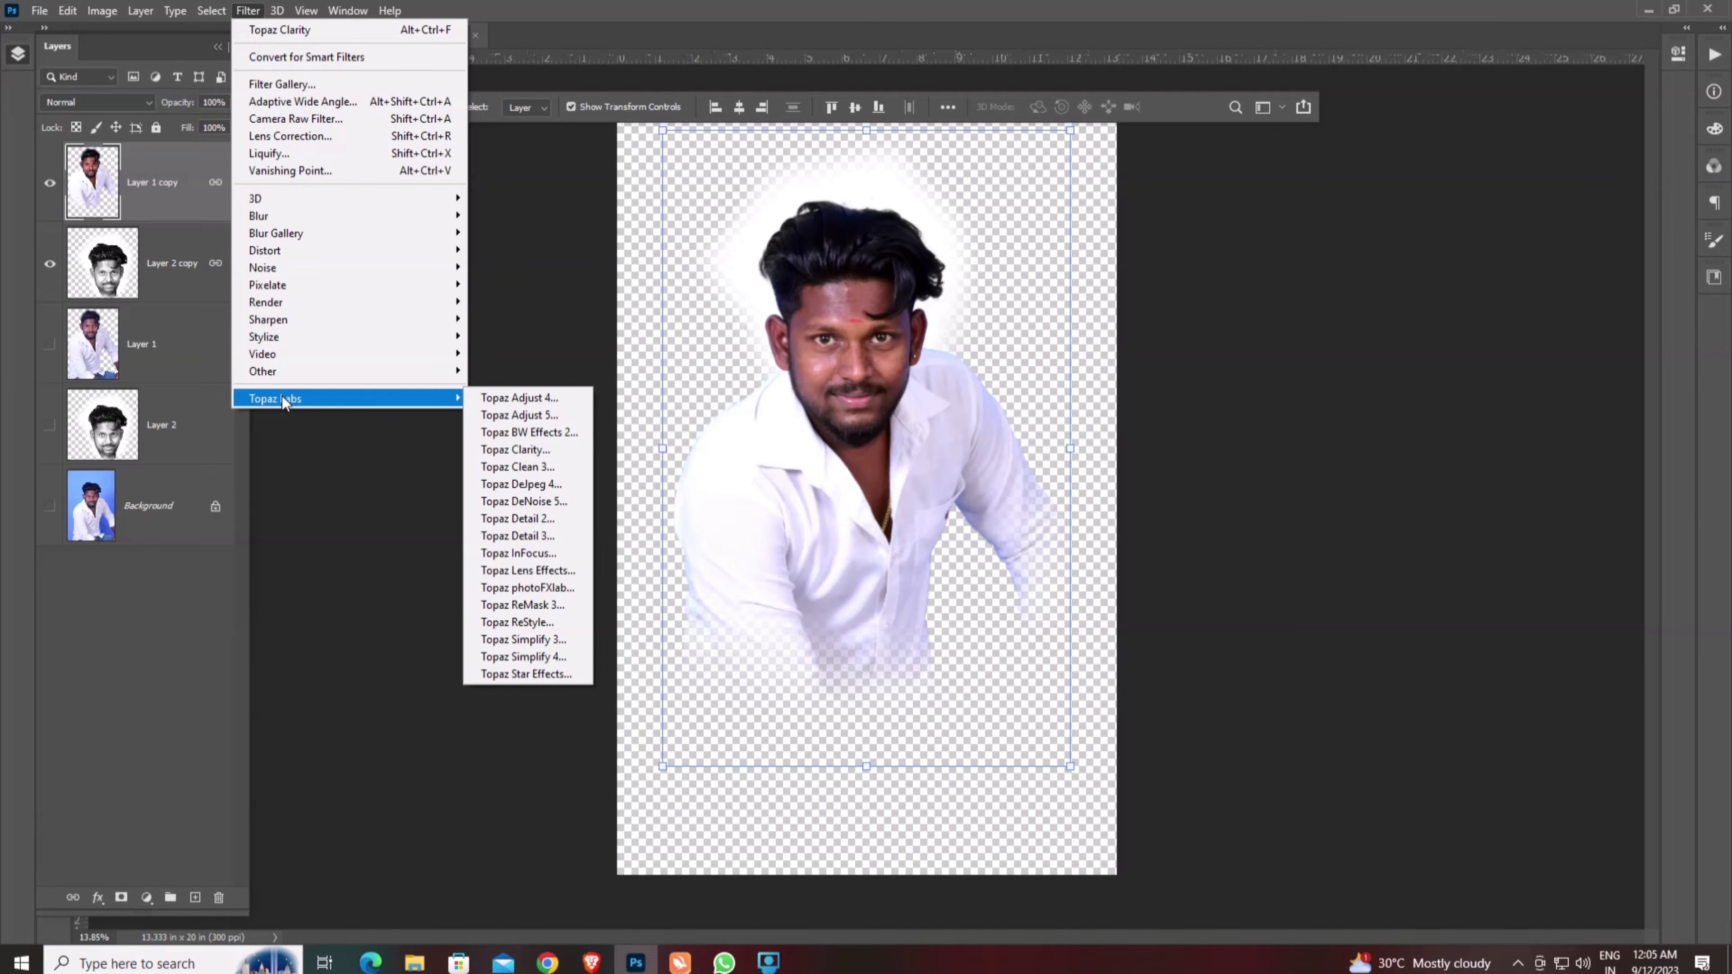
click(520, 452)
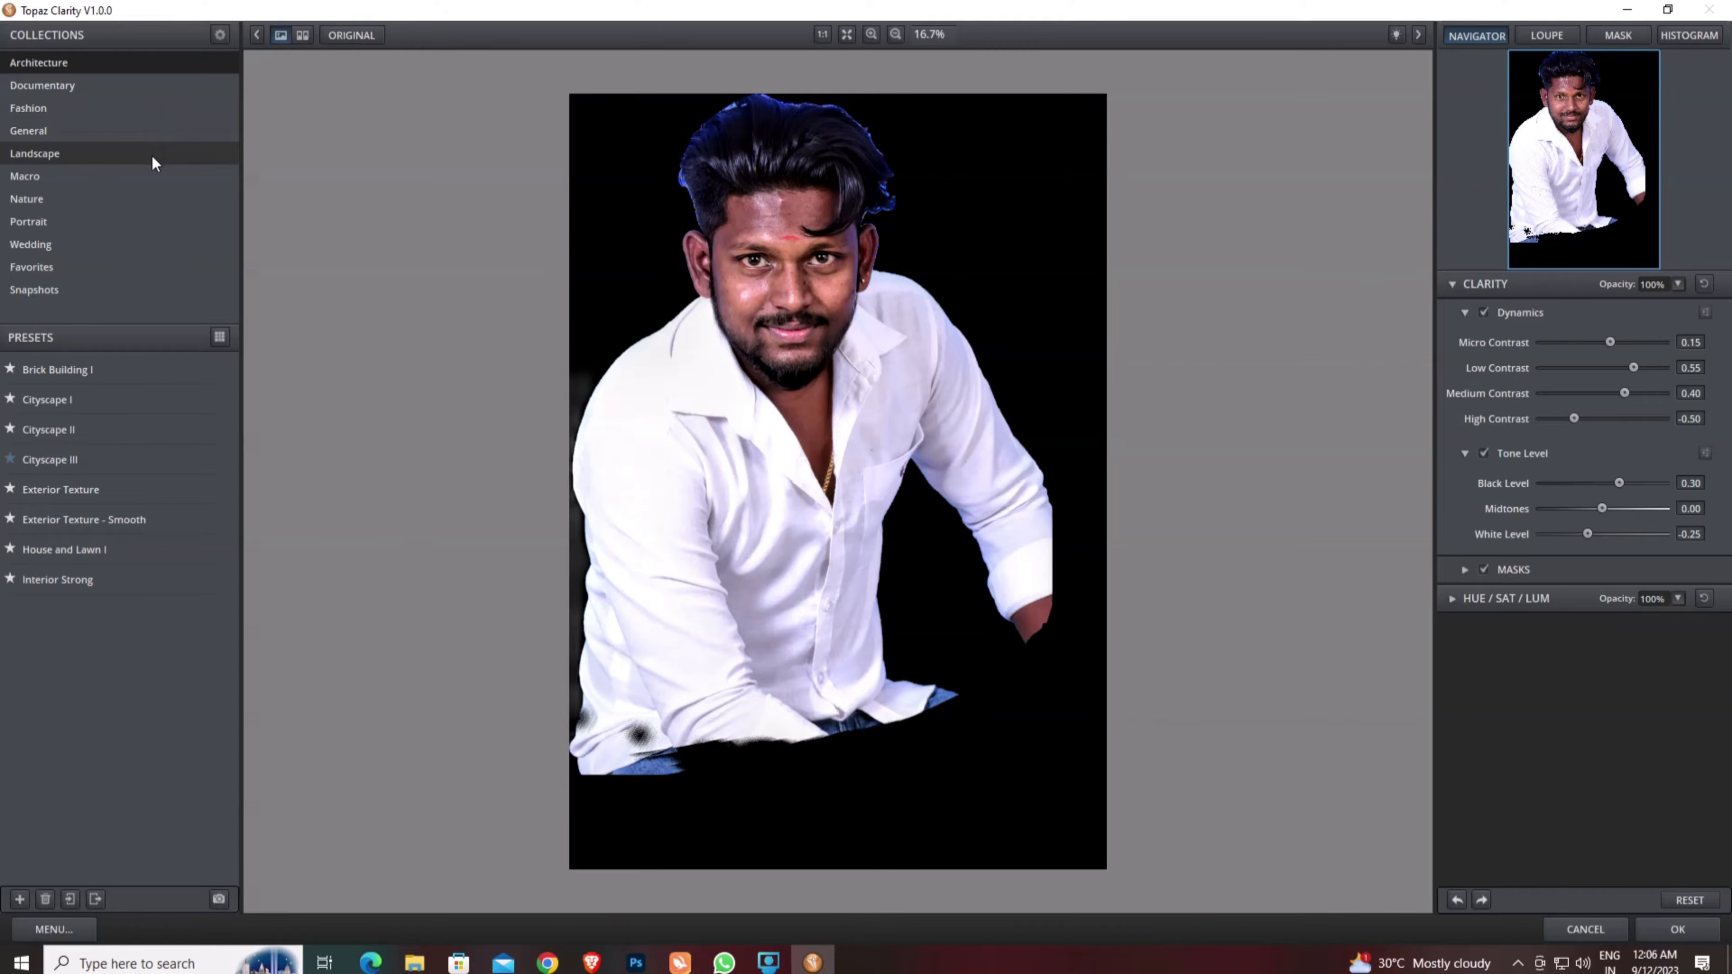
- Try several presets from the Architecture collection on the portrait, ending with Brick Building I
mouse_move(112, 486)
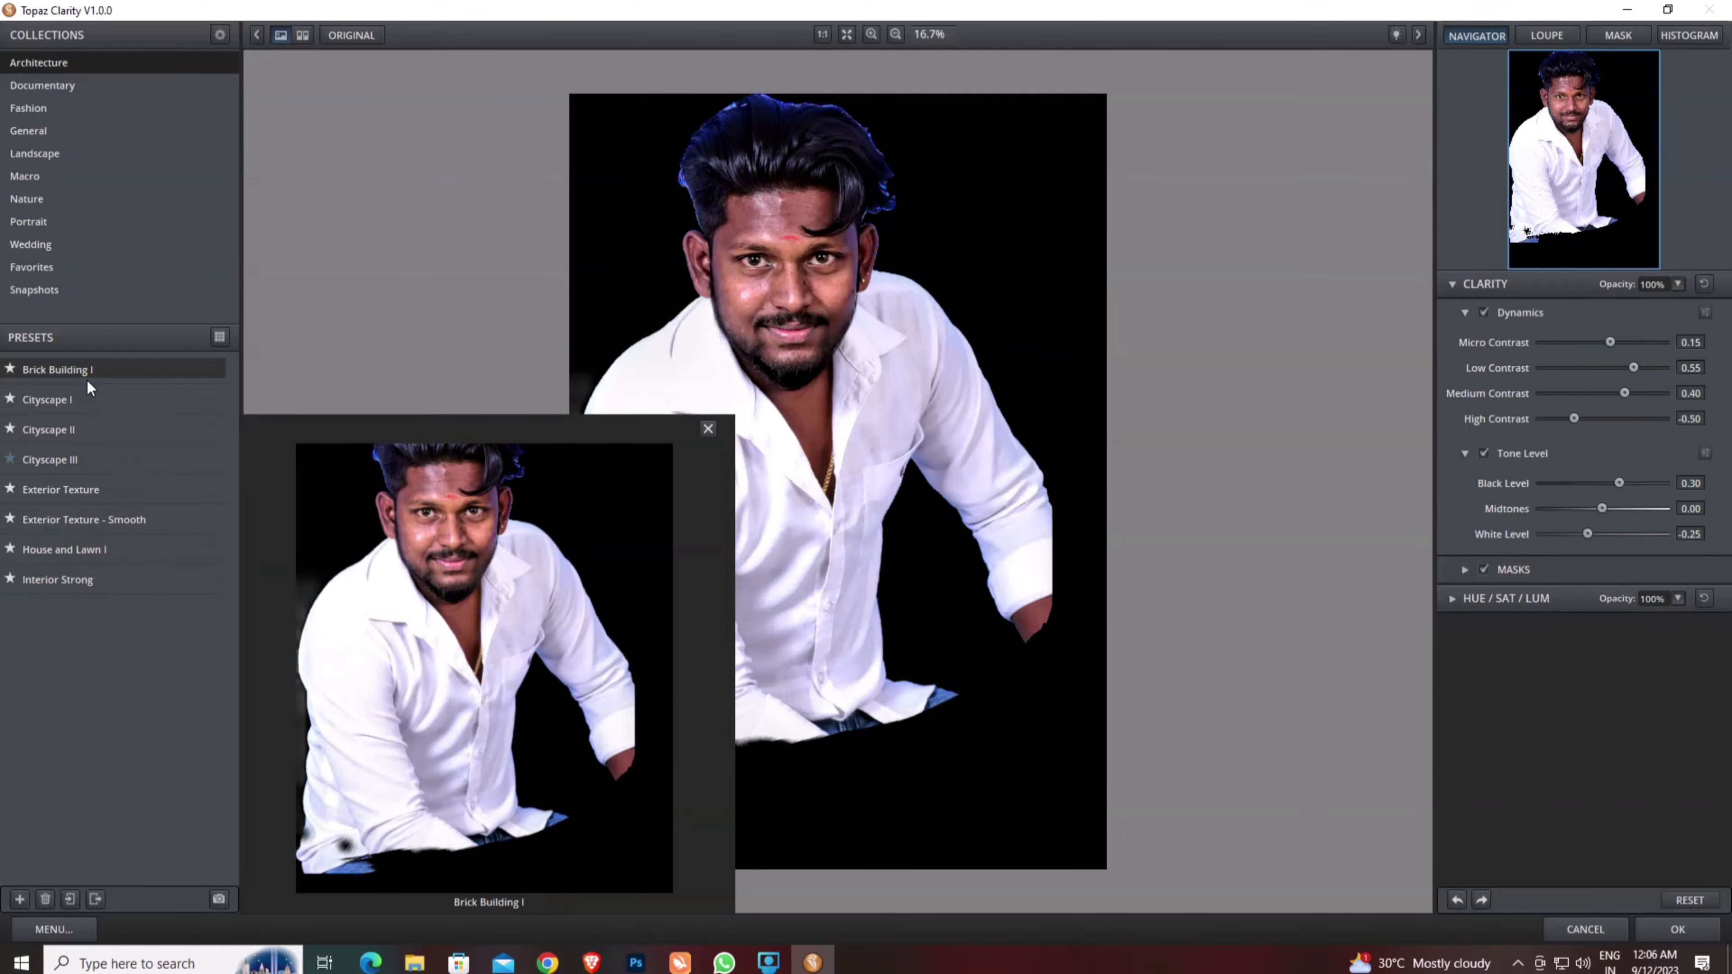
click(85, 422)
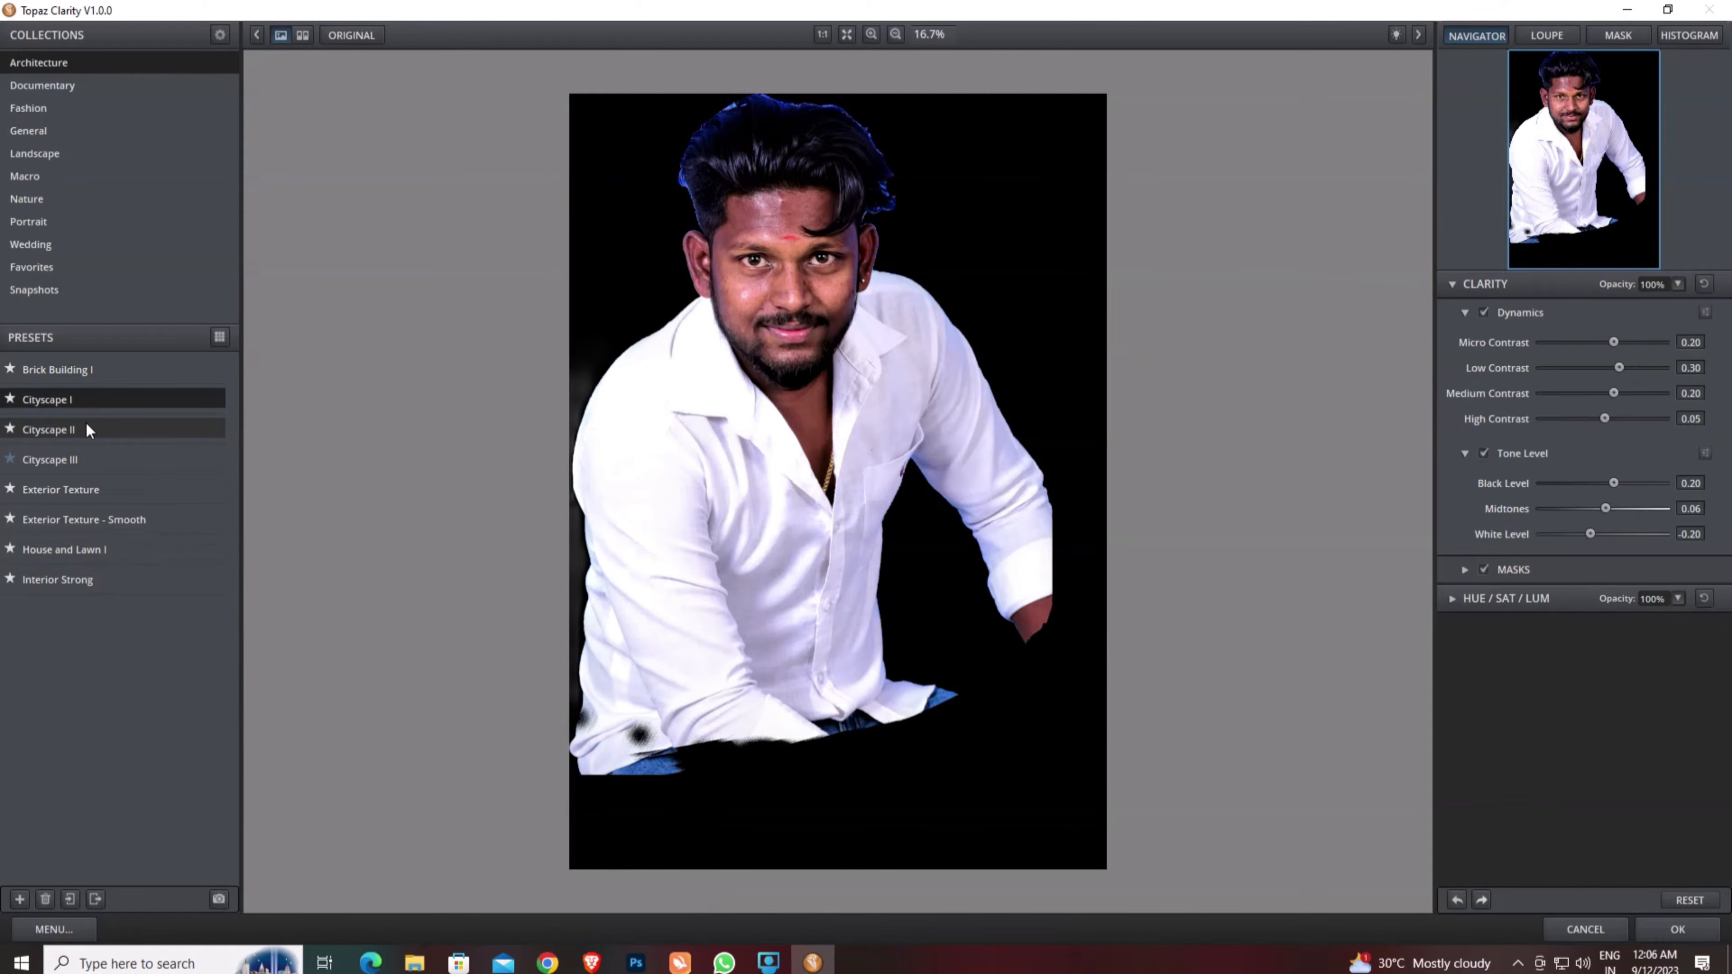
click(85, 450)
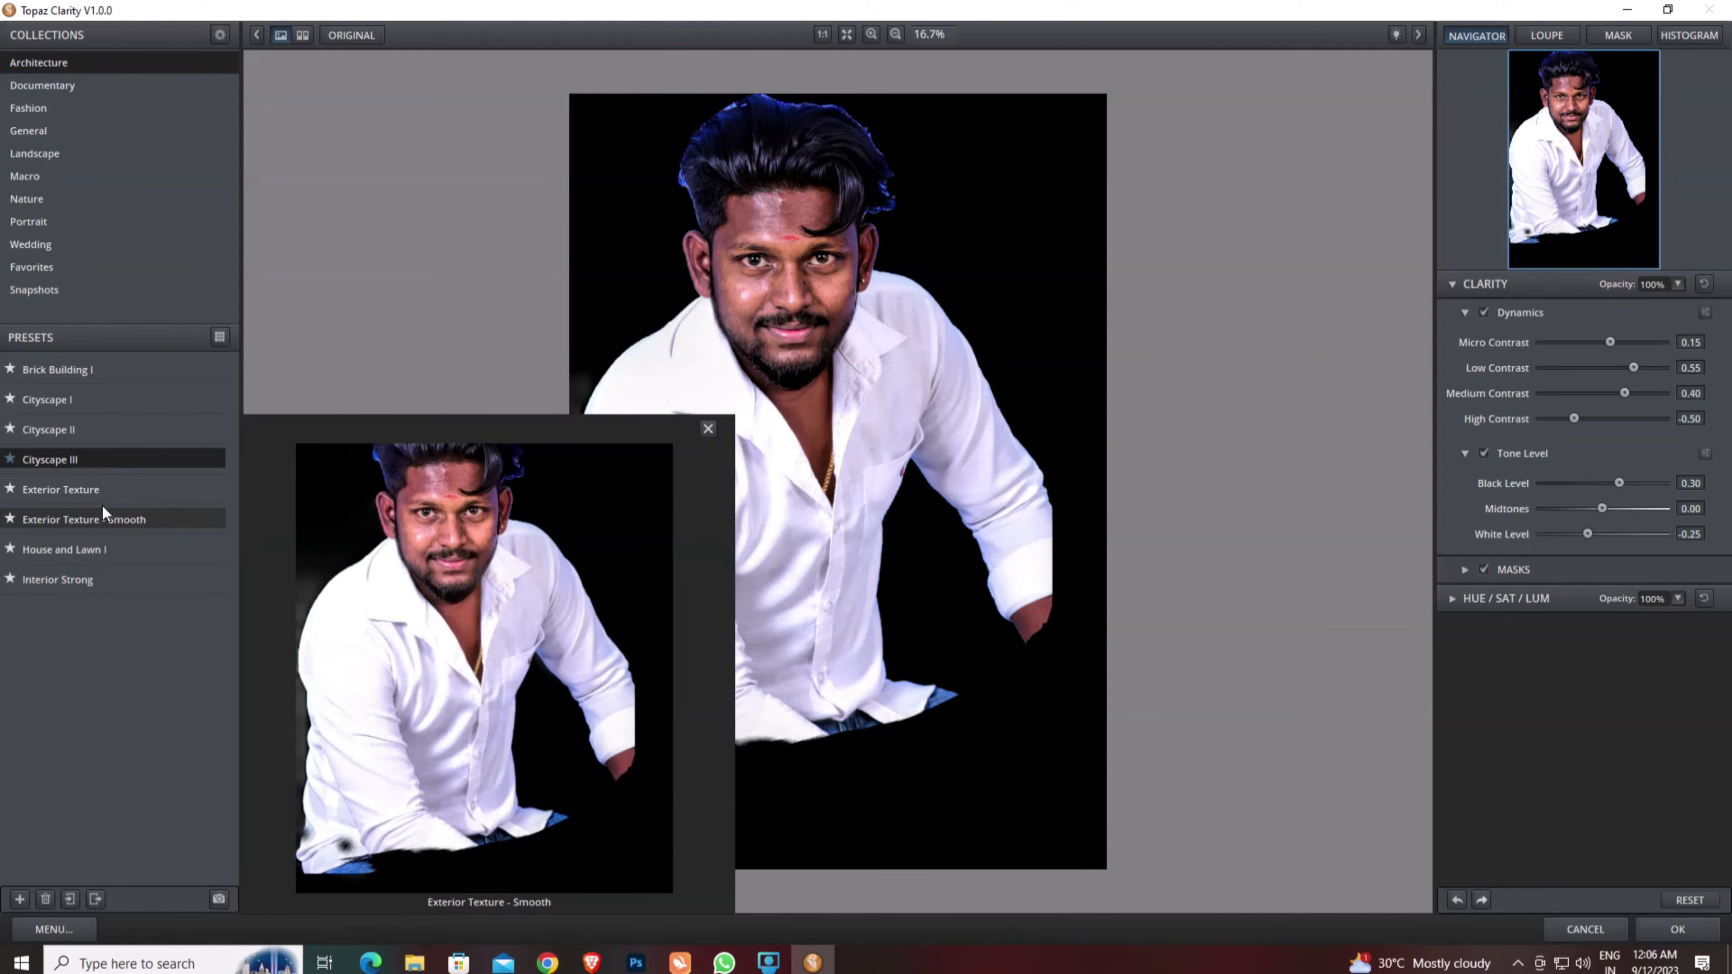
click(103, 513)
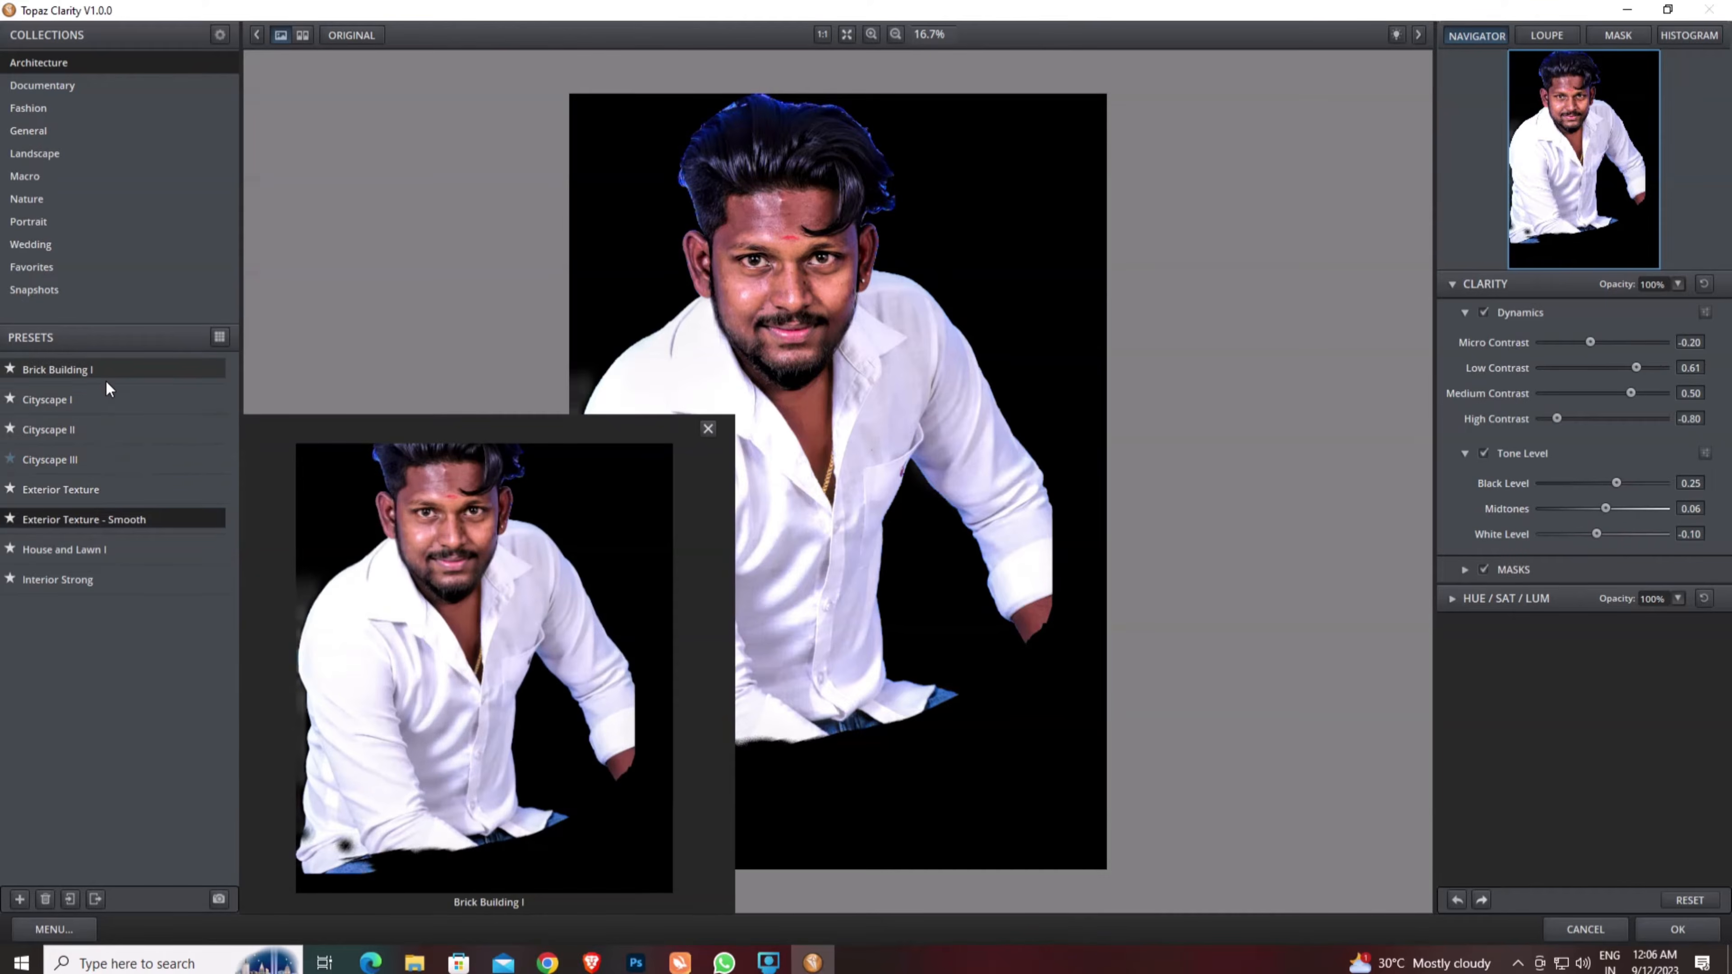
click(104, 369)
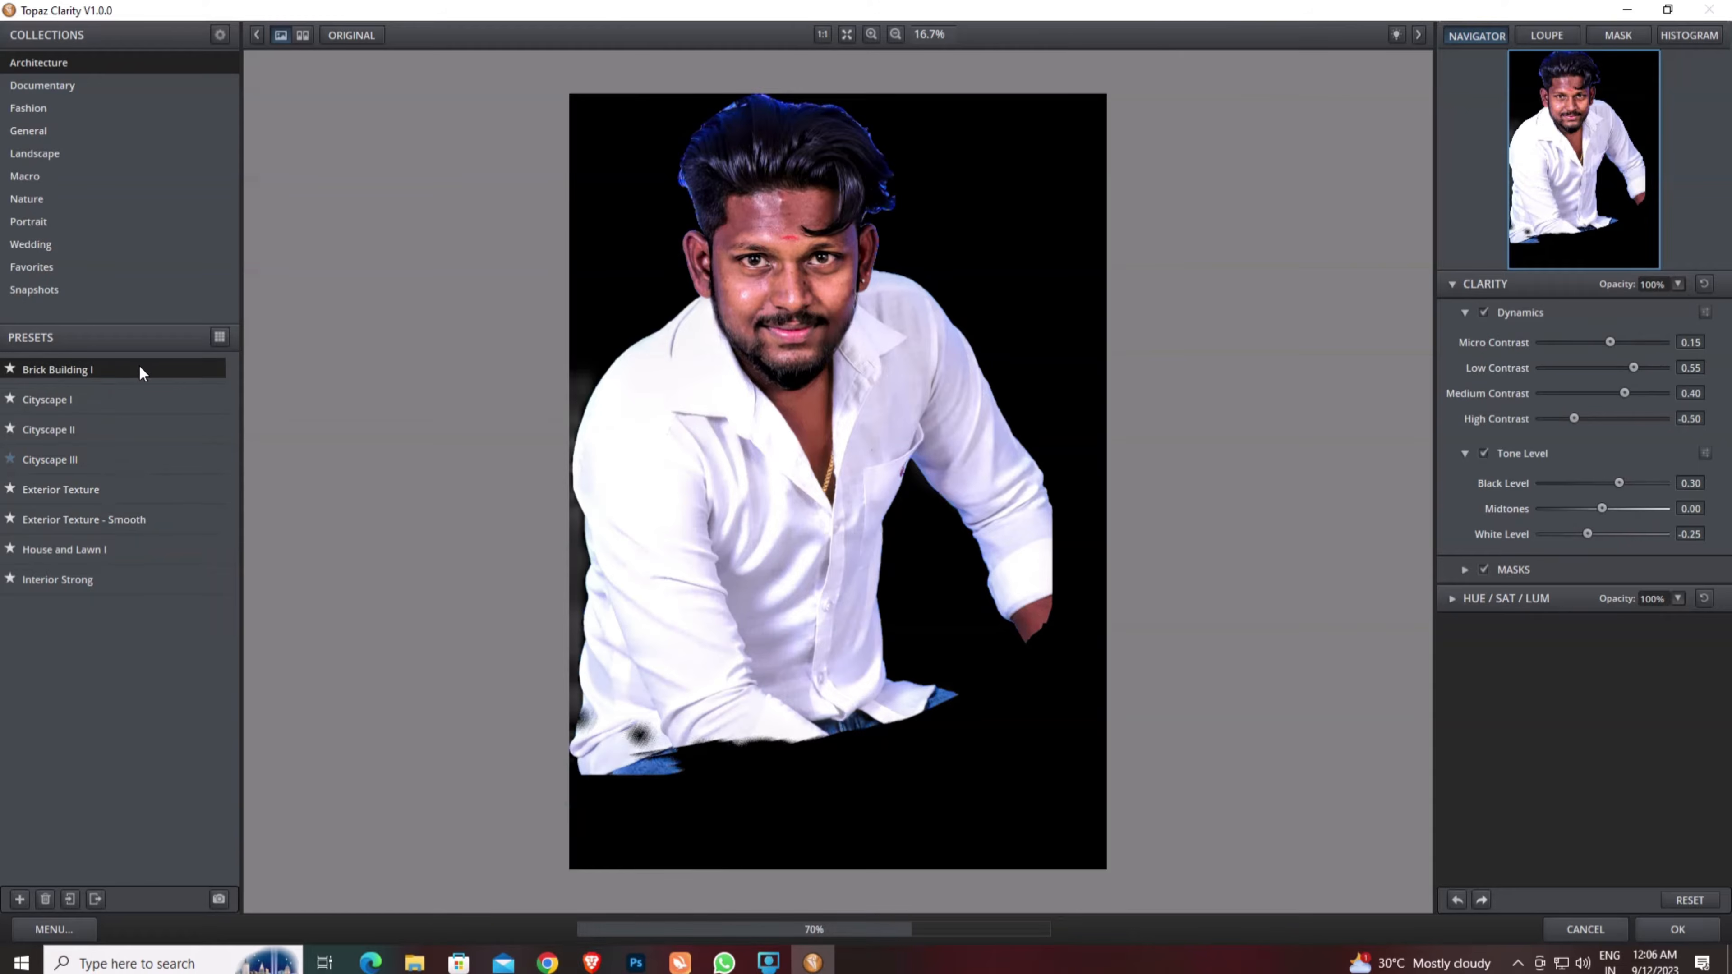
- Raise the Micro Contrast, slightly increase the Low Contrast, and apply the Clarity filter to the portrait
click(1614, 343)
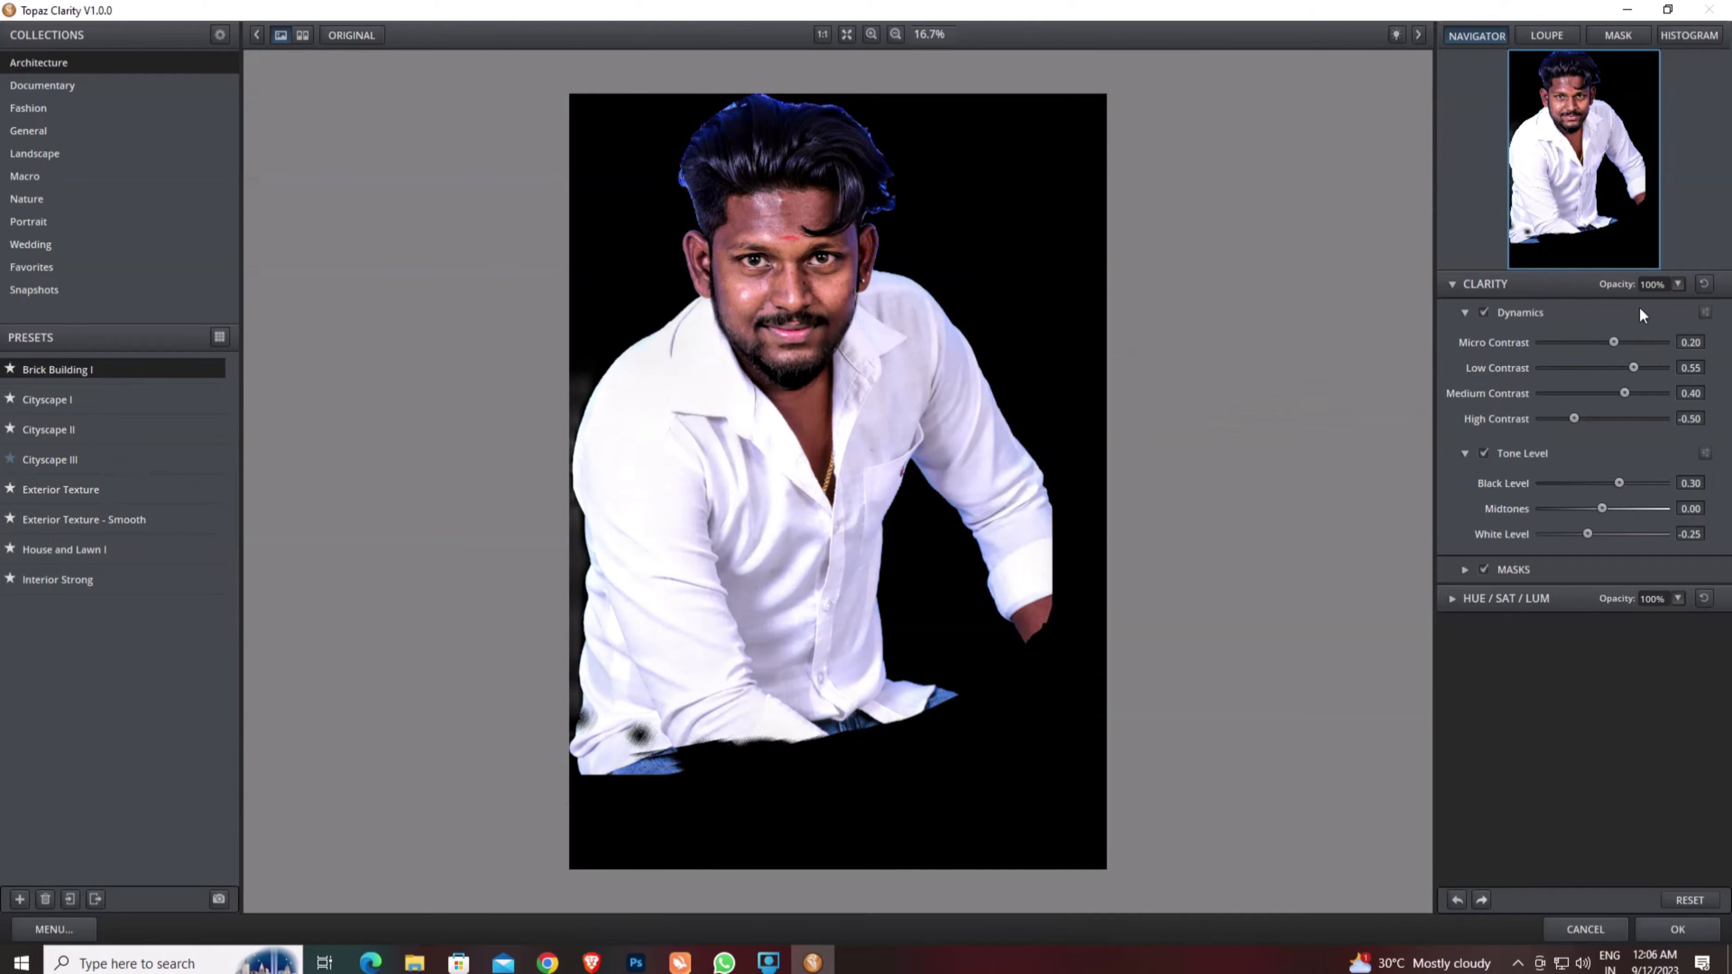
drag(1614, 341, 1640, 341)
double_click(1640, 343)
drag(1634, 369, 1639, 367)
click(1656, 931)
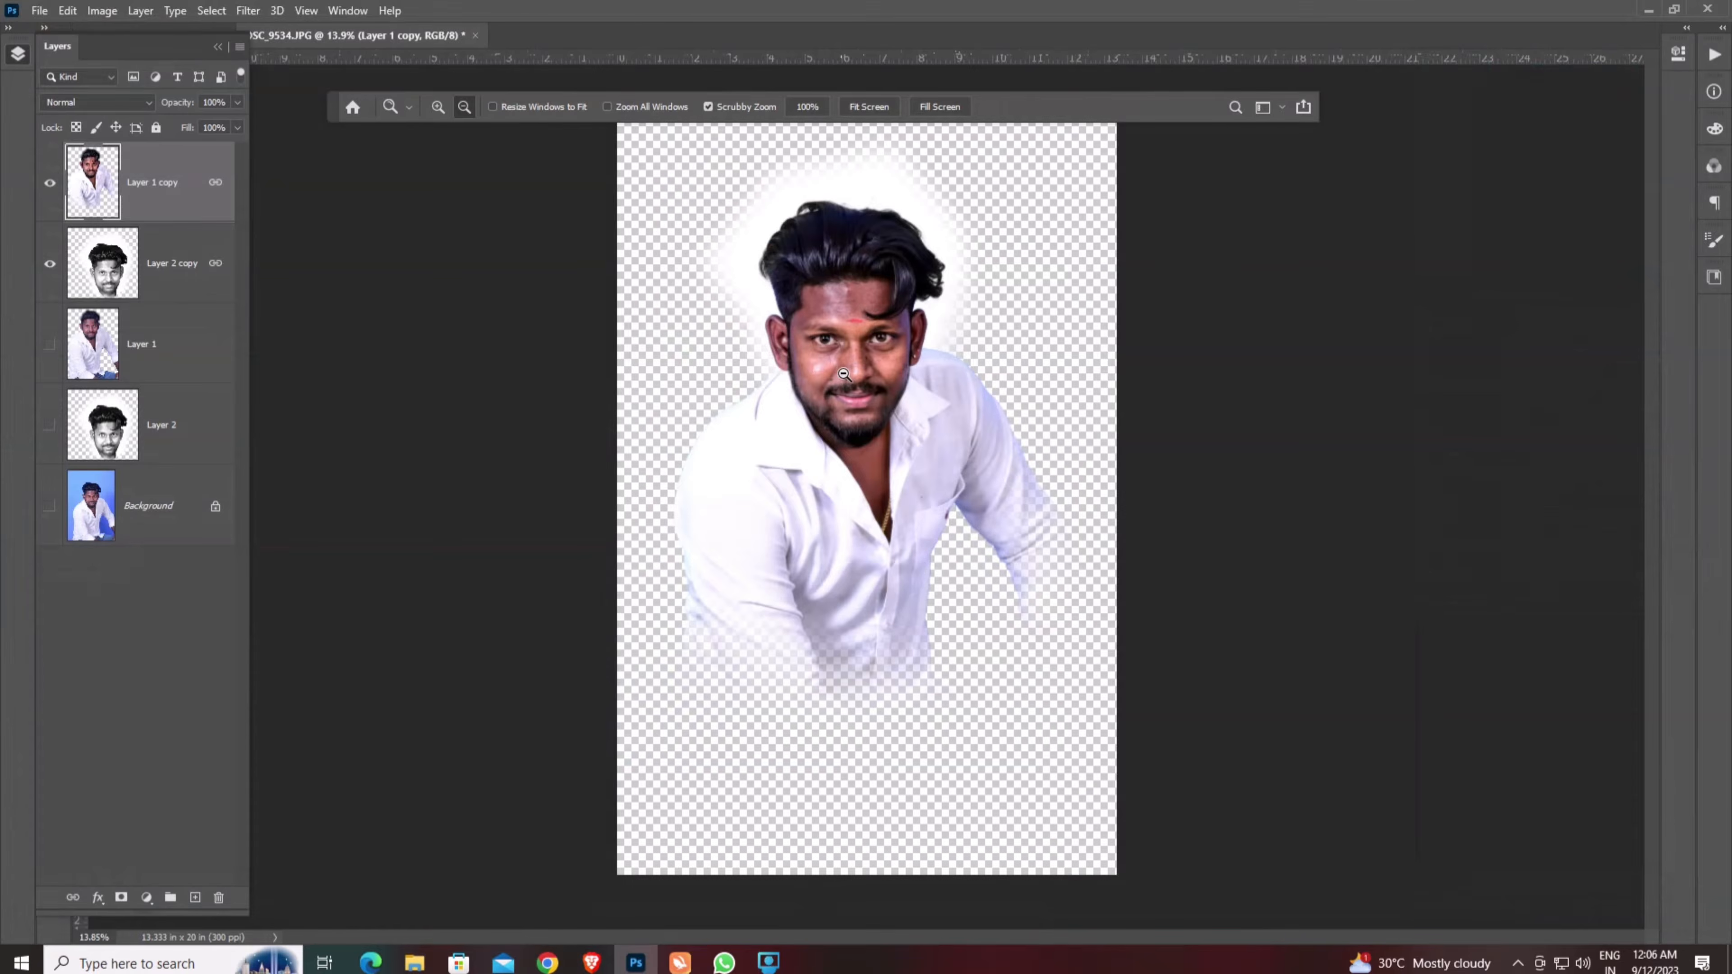
- Examine the skin, eyes, hair and beard close up to check the effect of the Clarity filter
mouse_move(843, 375)
mouse_down()
mouse_move(929, 390)
mouse_move(886, 436)
mouse_move(828, 395)
mouse_up()
scroll(827, 396, up, 2)
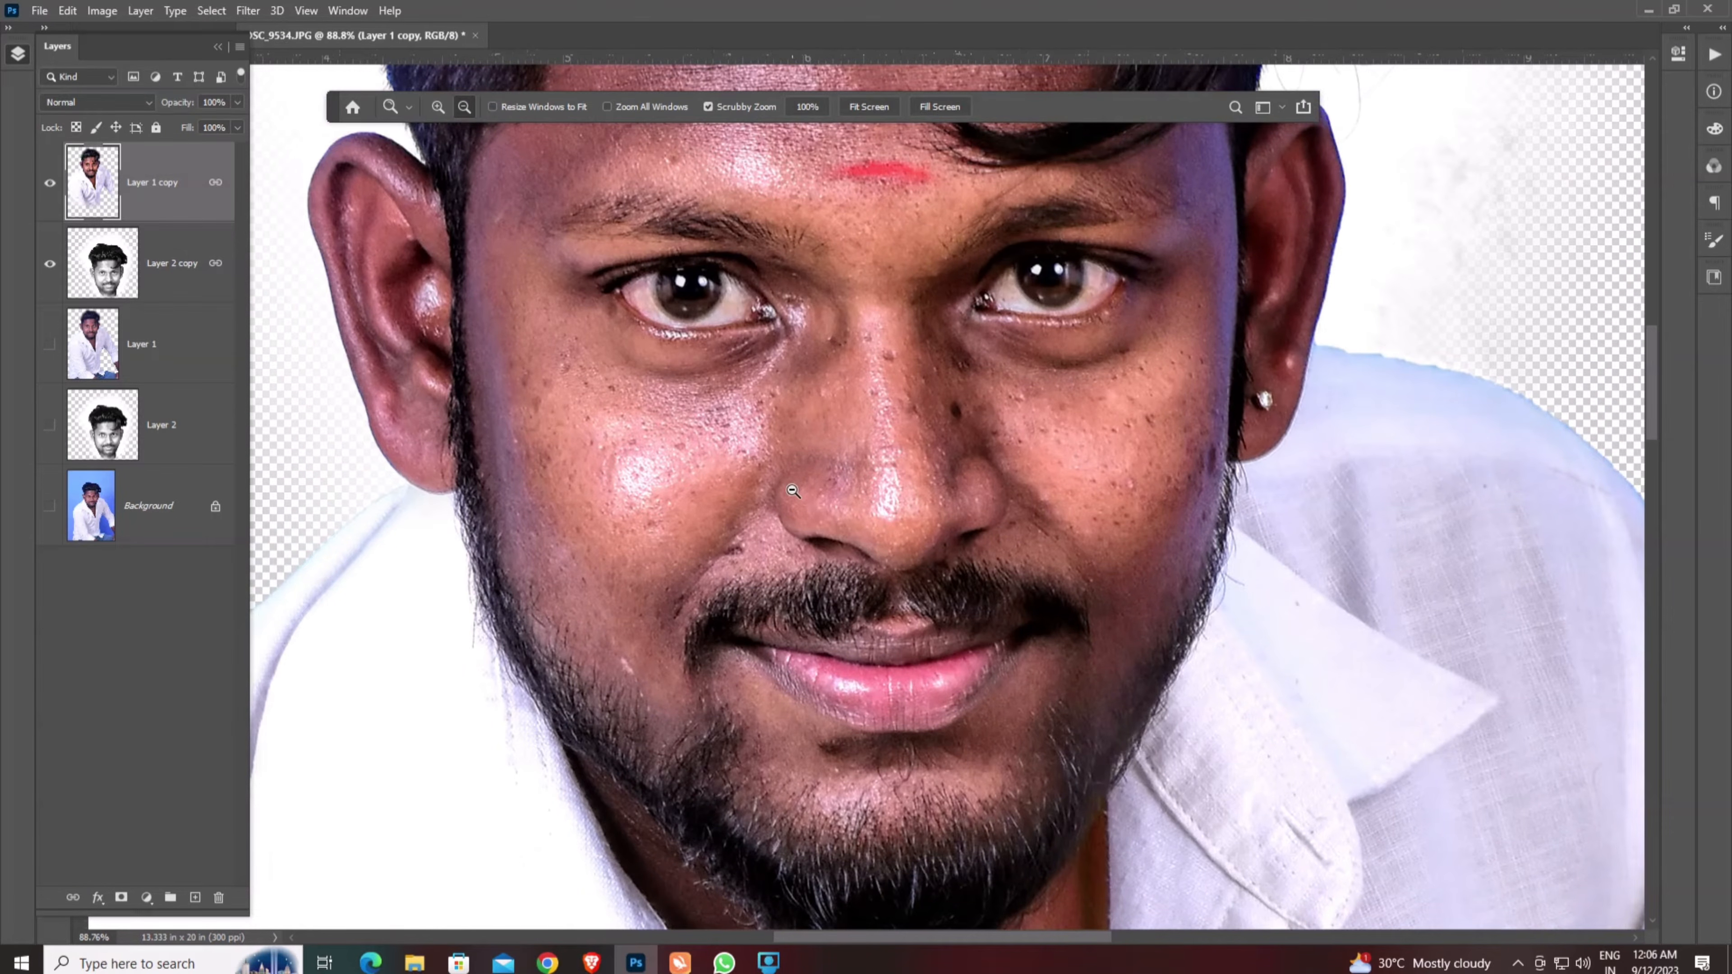
scroll(804, 498, up, 2)
key(v)
key(z)
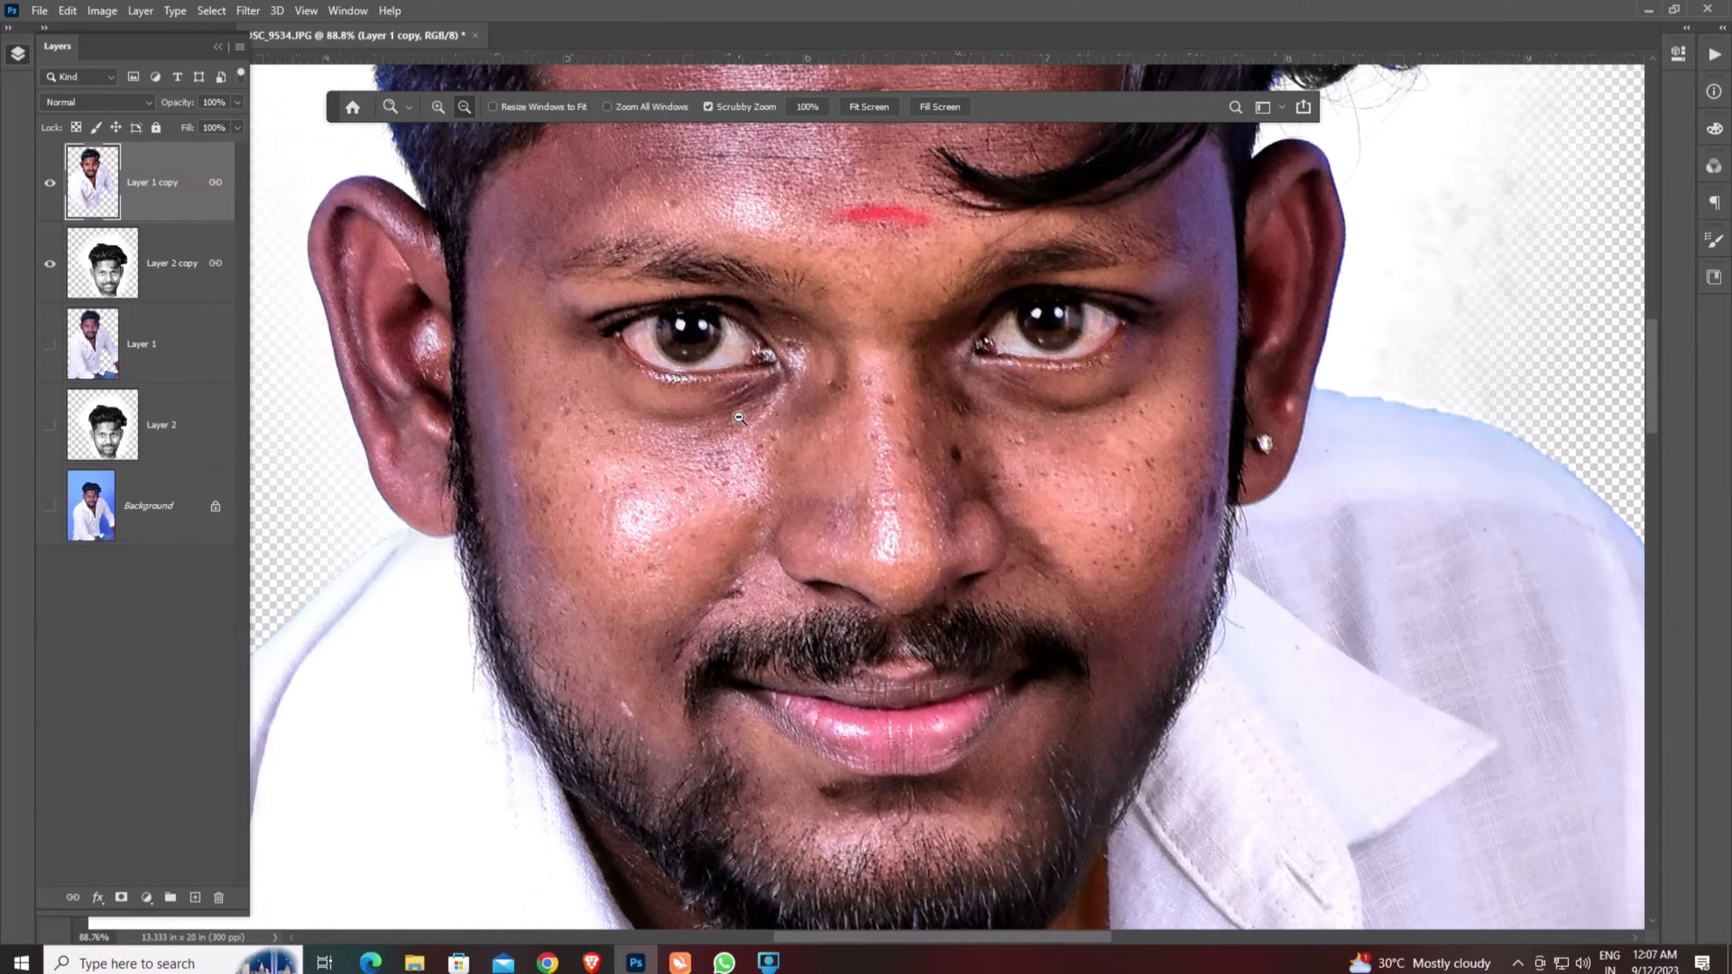
right_click(742, 434)
click(785, 449)
drag(914, 348, 989, 423)
drag(989, 416, 1059, 338)
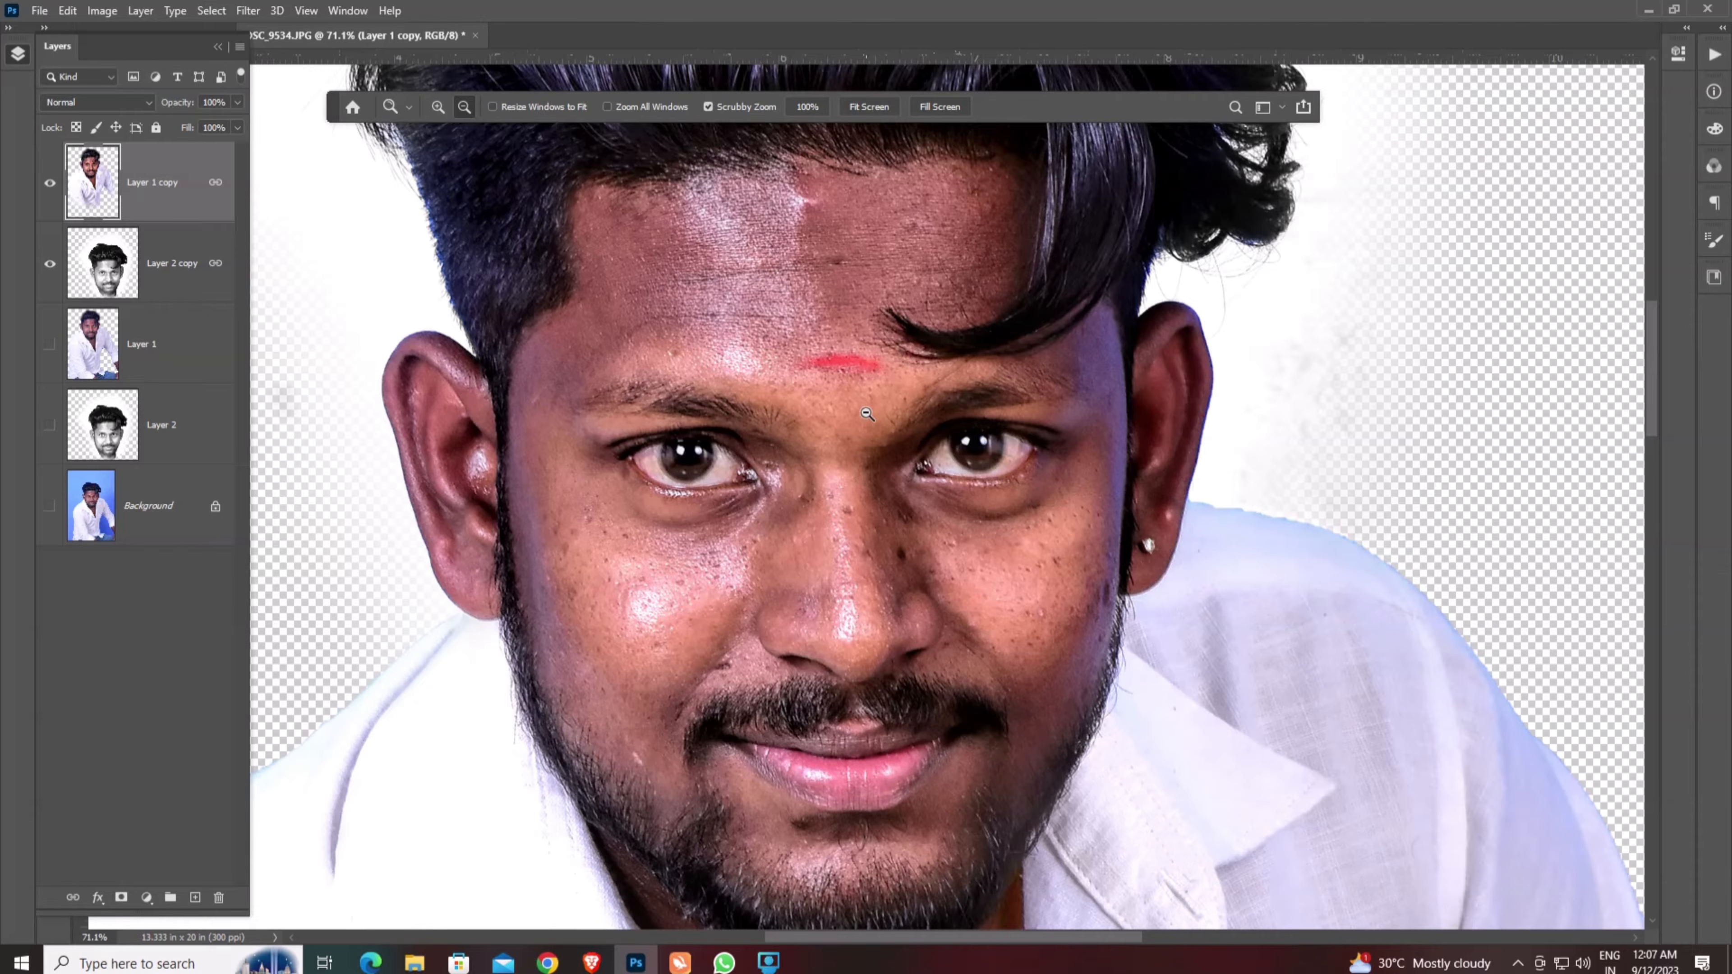
key(F7)
key(F7)
key(ctrl+0)
- Select the Mixer Brush with the face enlarged, and move its options bar clear of the forehead
key(F7)
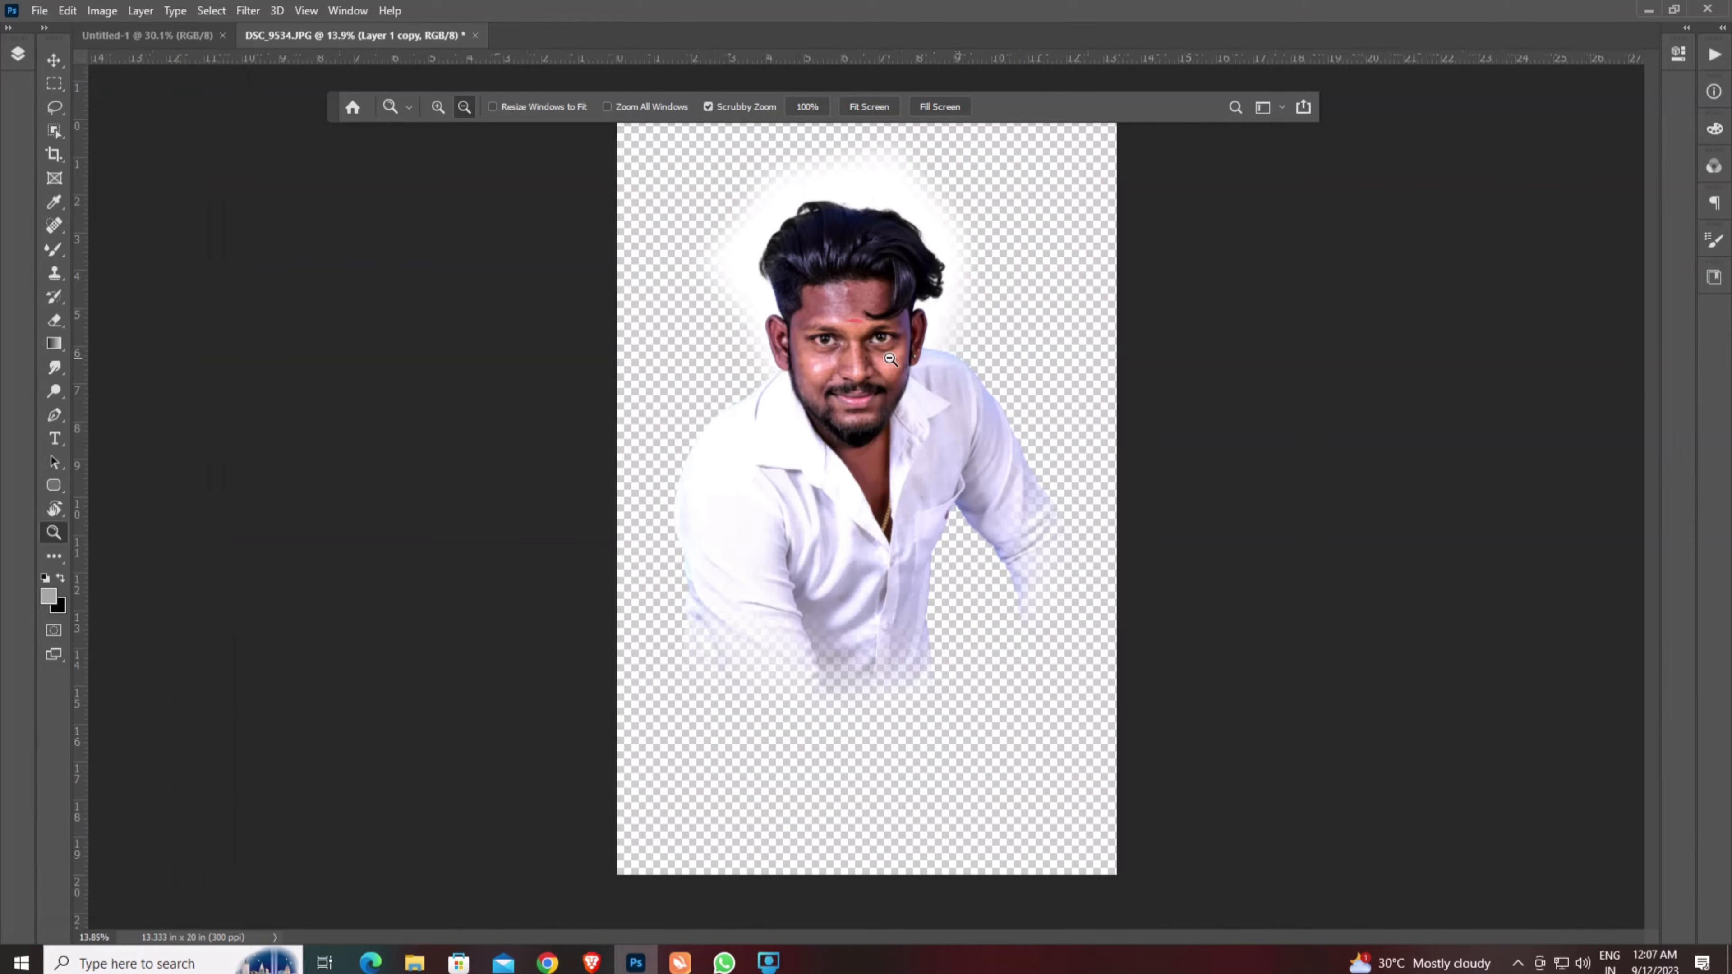
drag(841, 330, 910, 450)
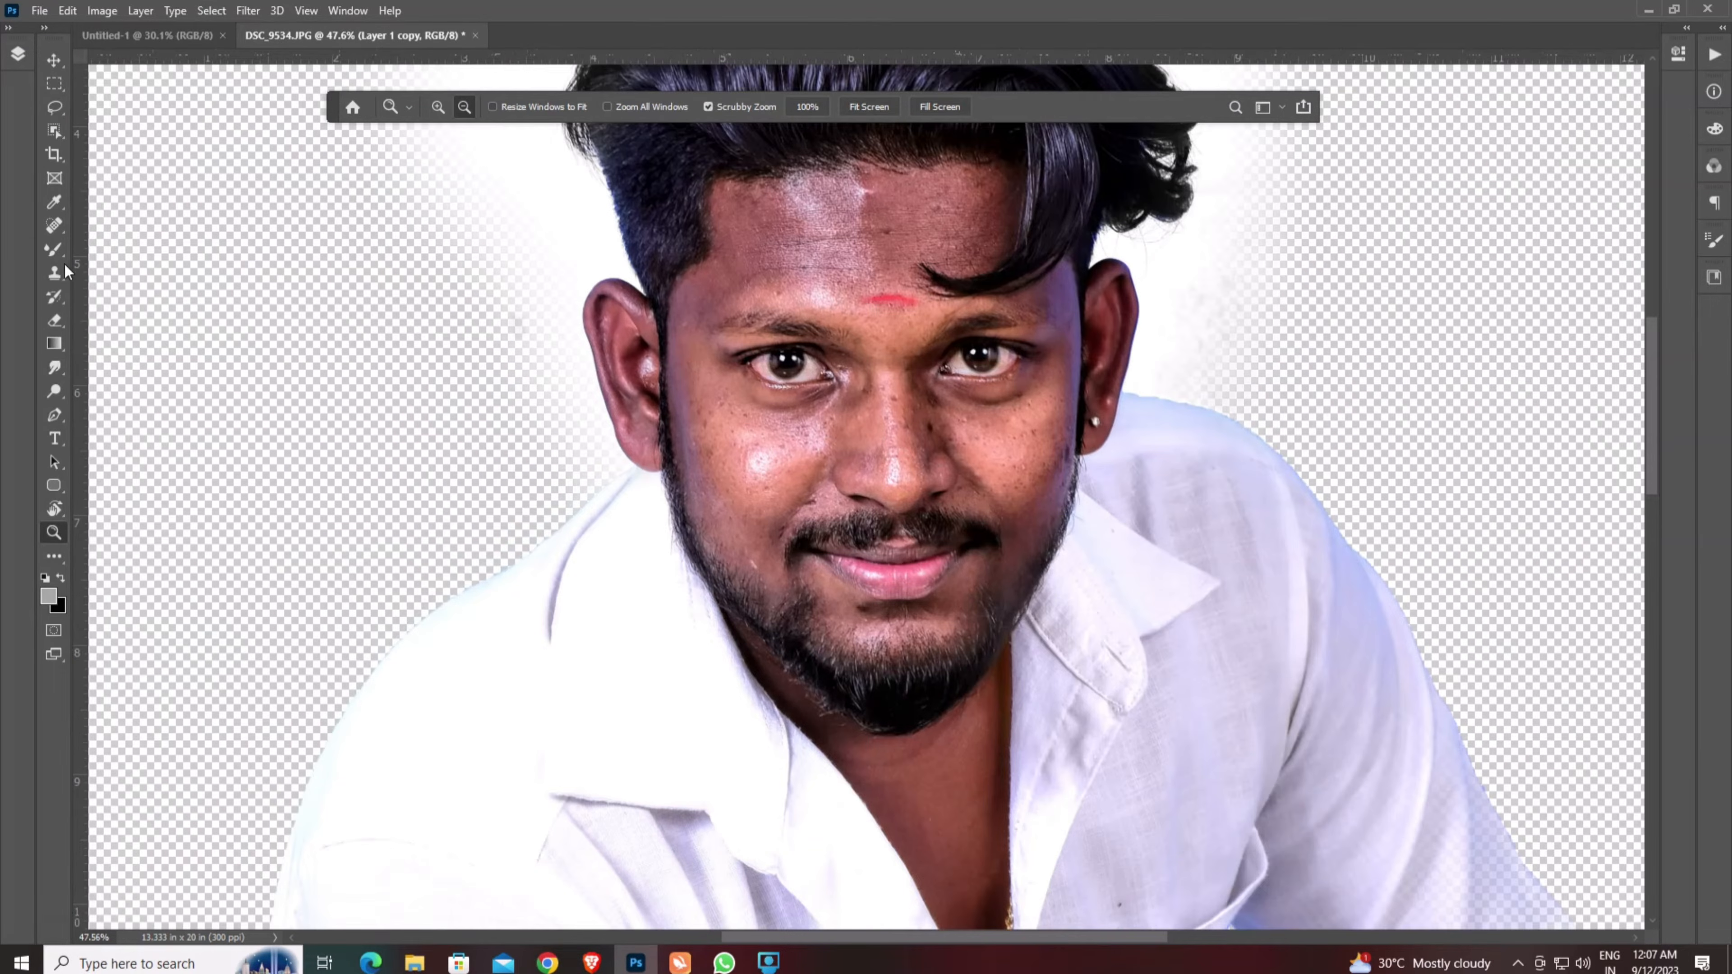
right_click(55, 250)
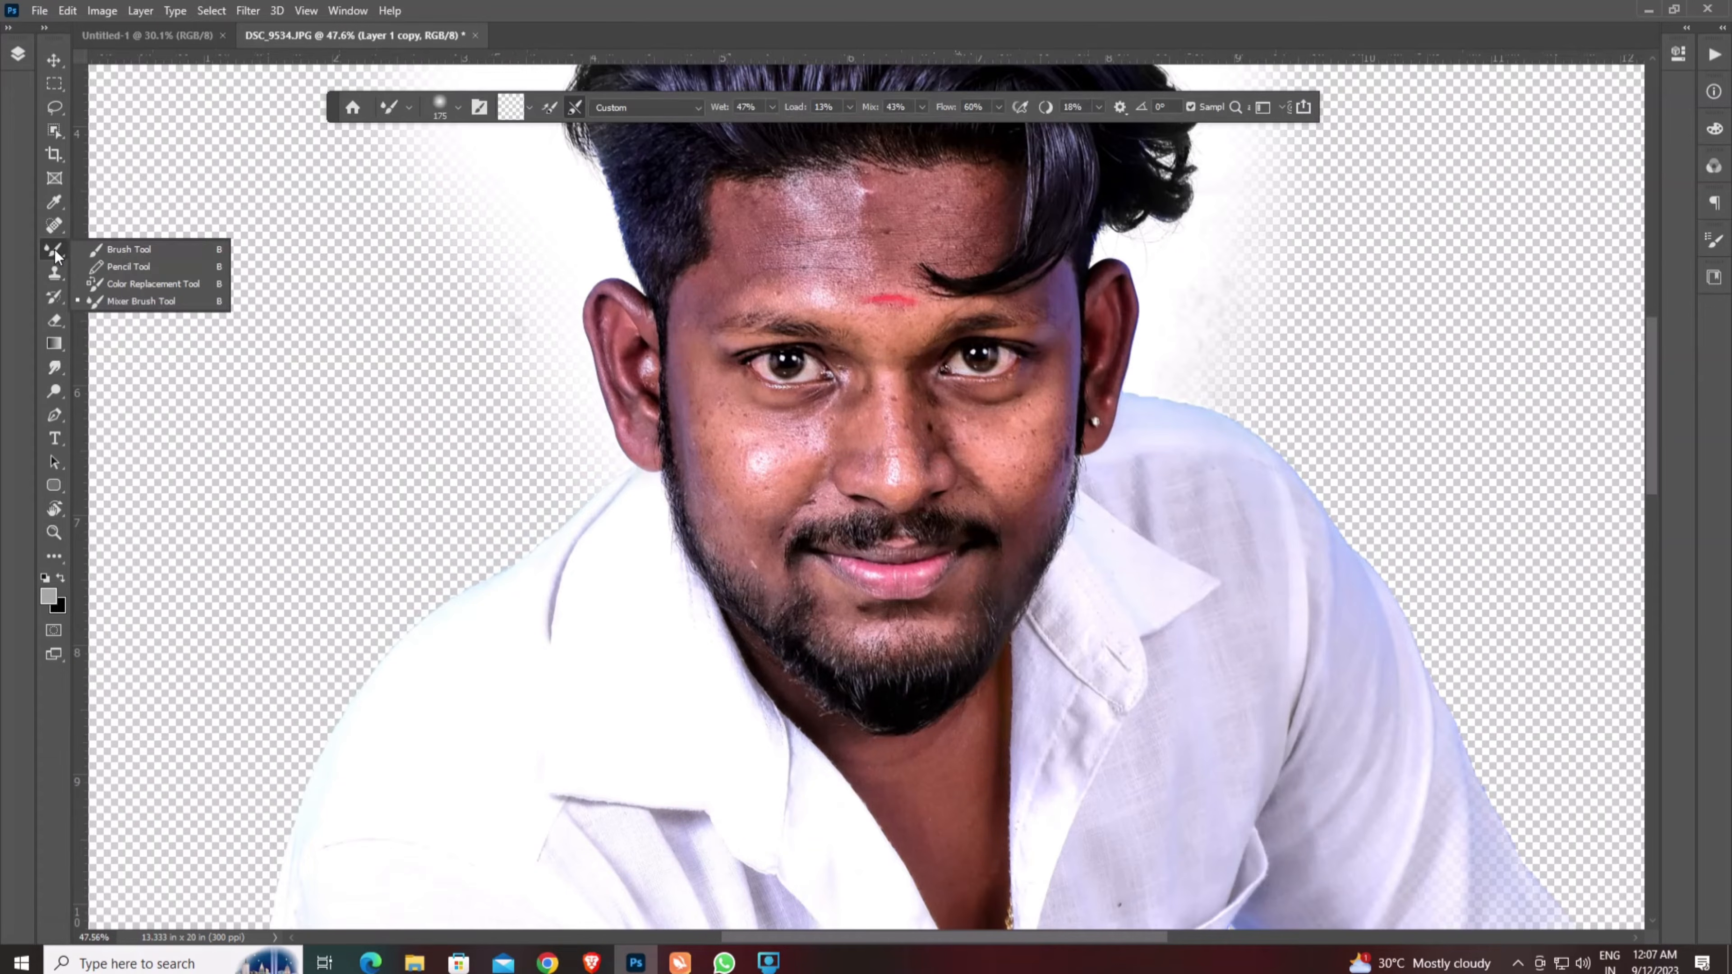
click(122, 300)
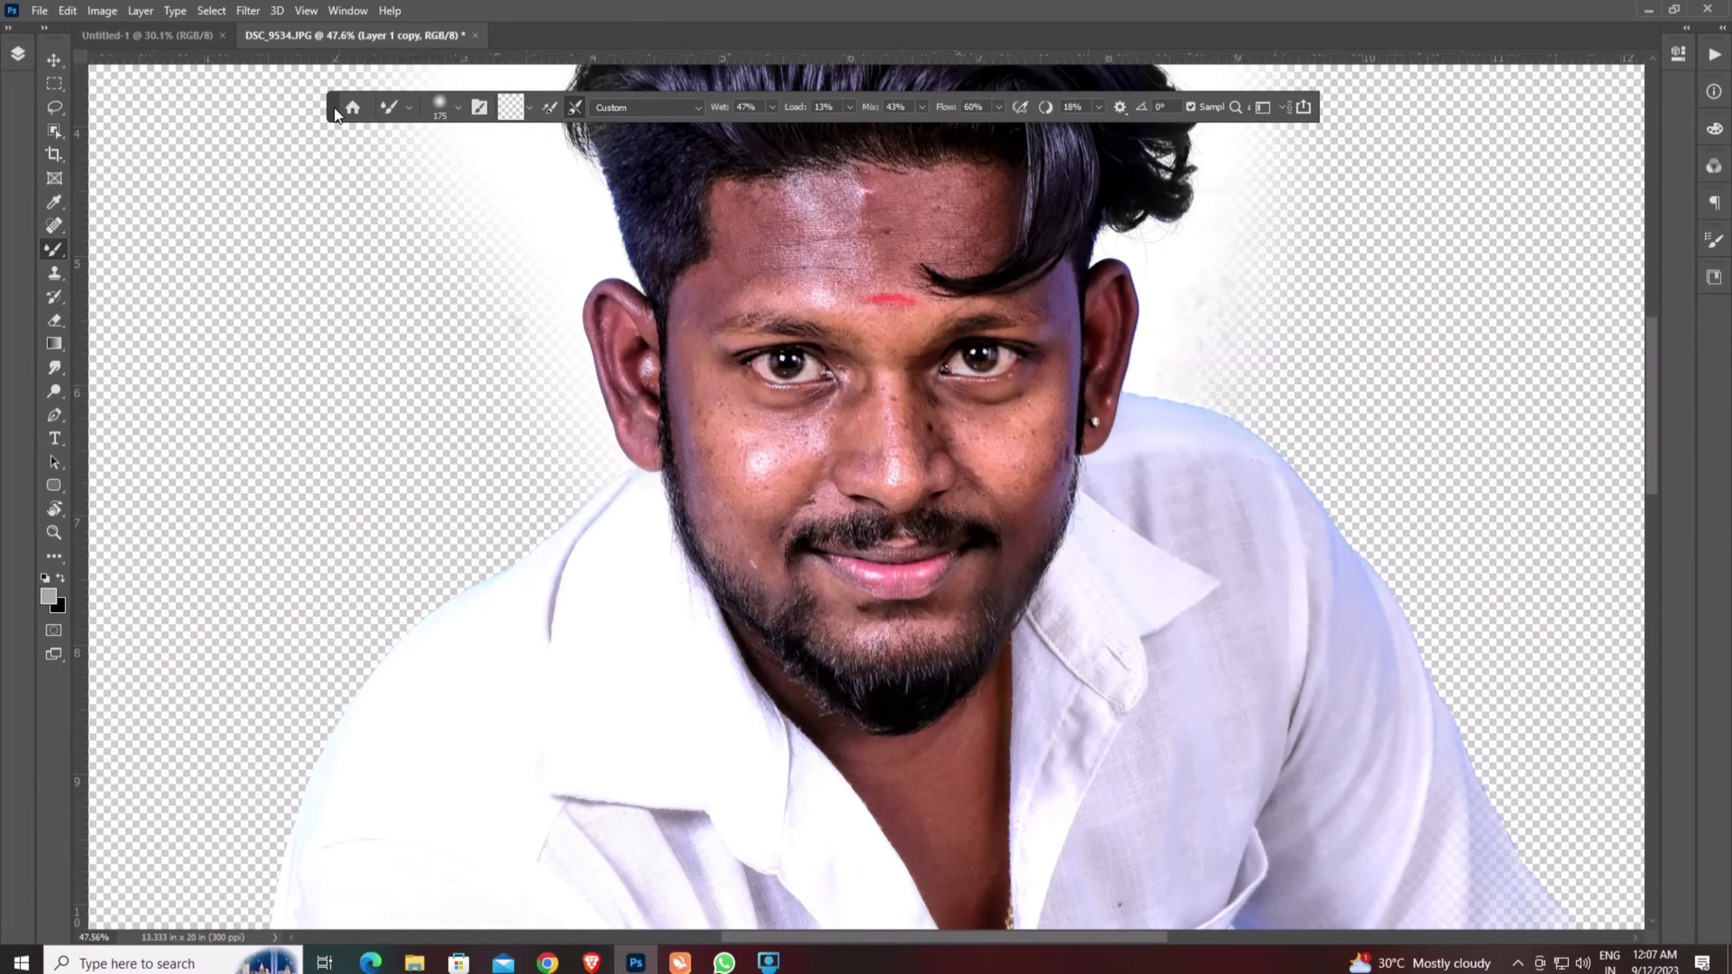
drag(337, 113, 213, 83)
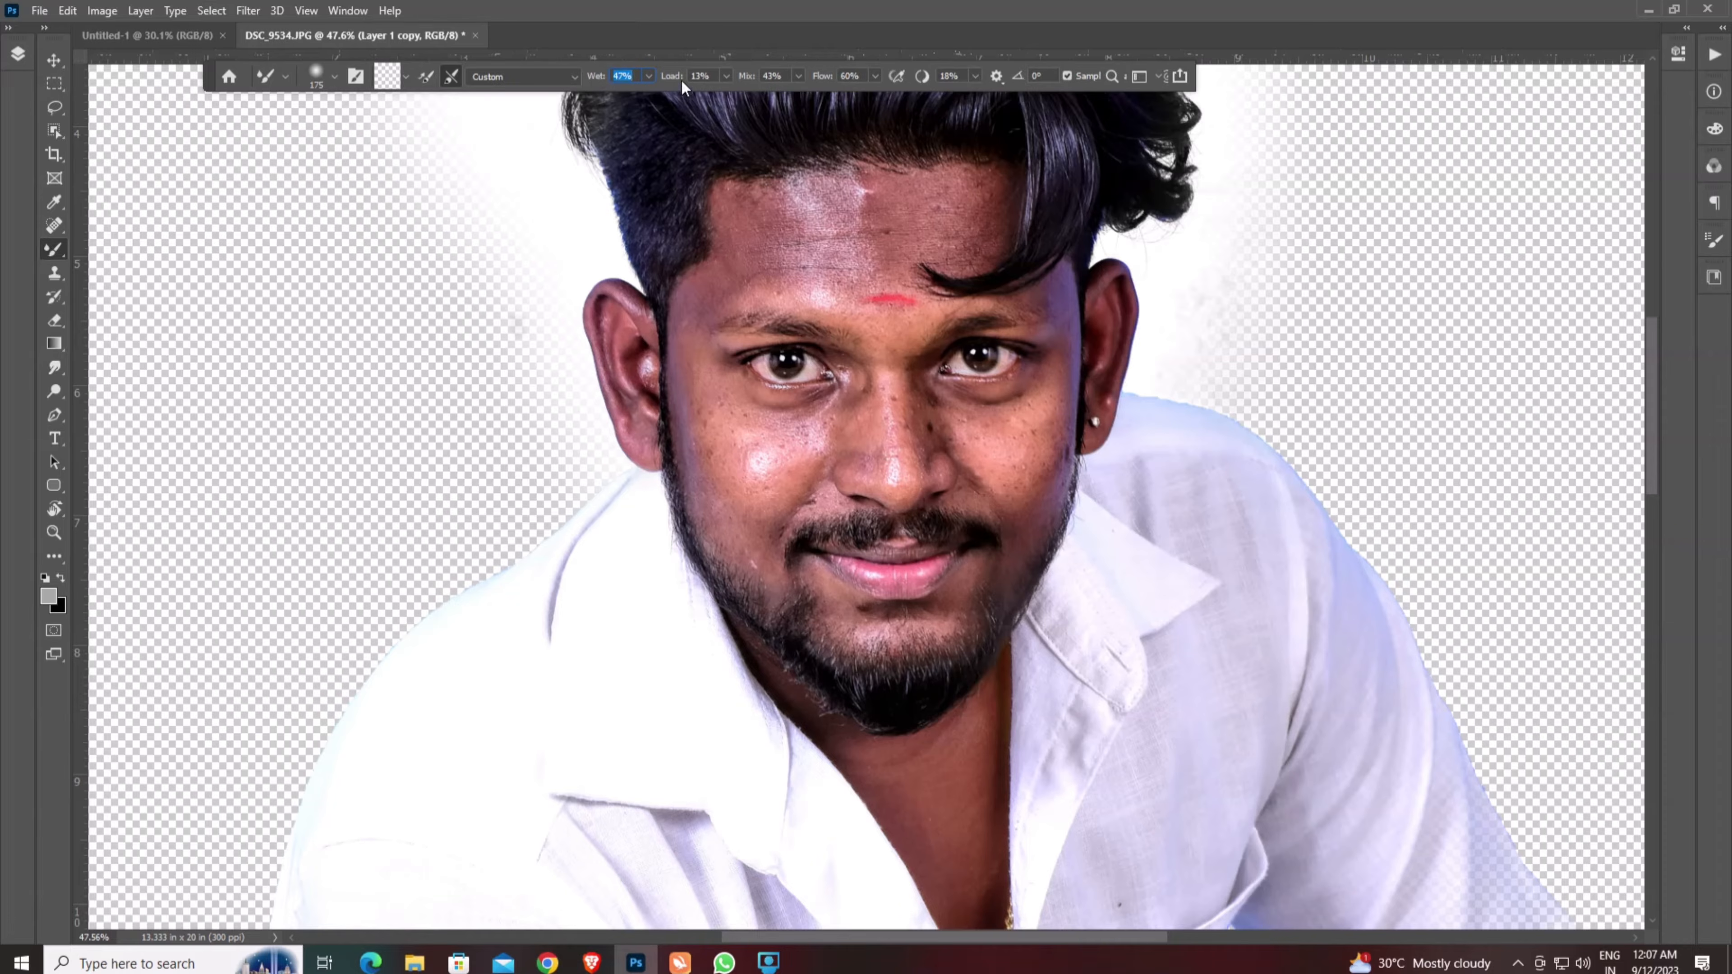
key(Tab)
key(Tab)
key(Tab)
- Try brush smoothing values of 49% and 10%, and blend the forehead skin with test strokes
click(974, 76)
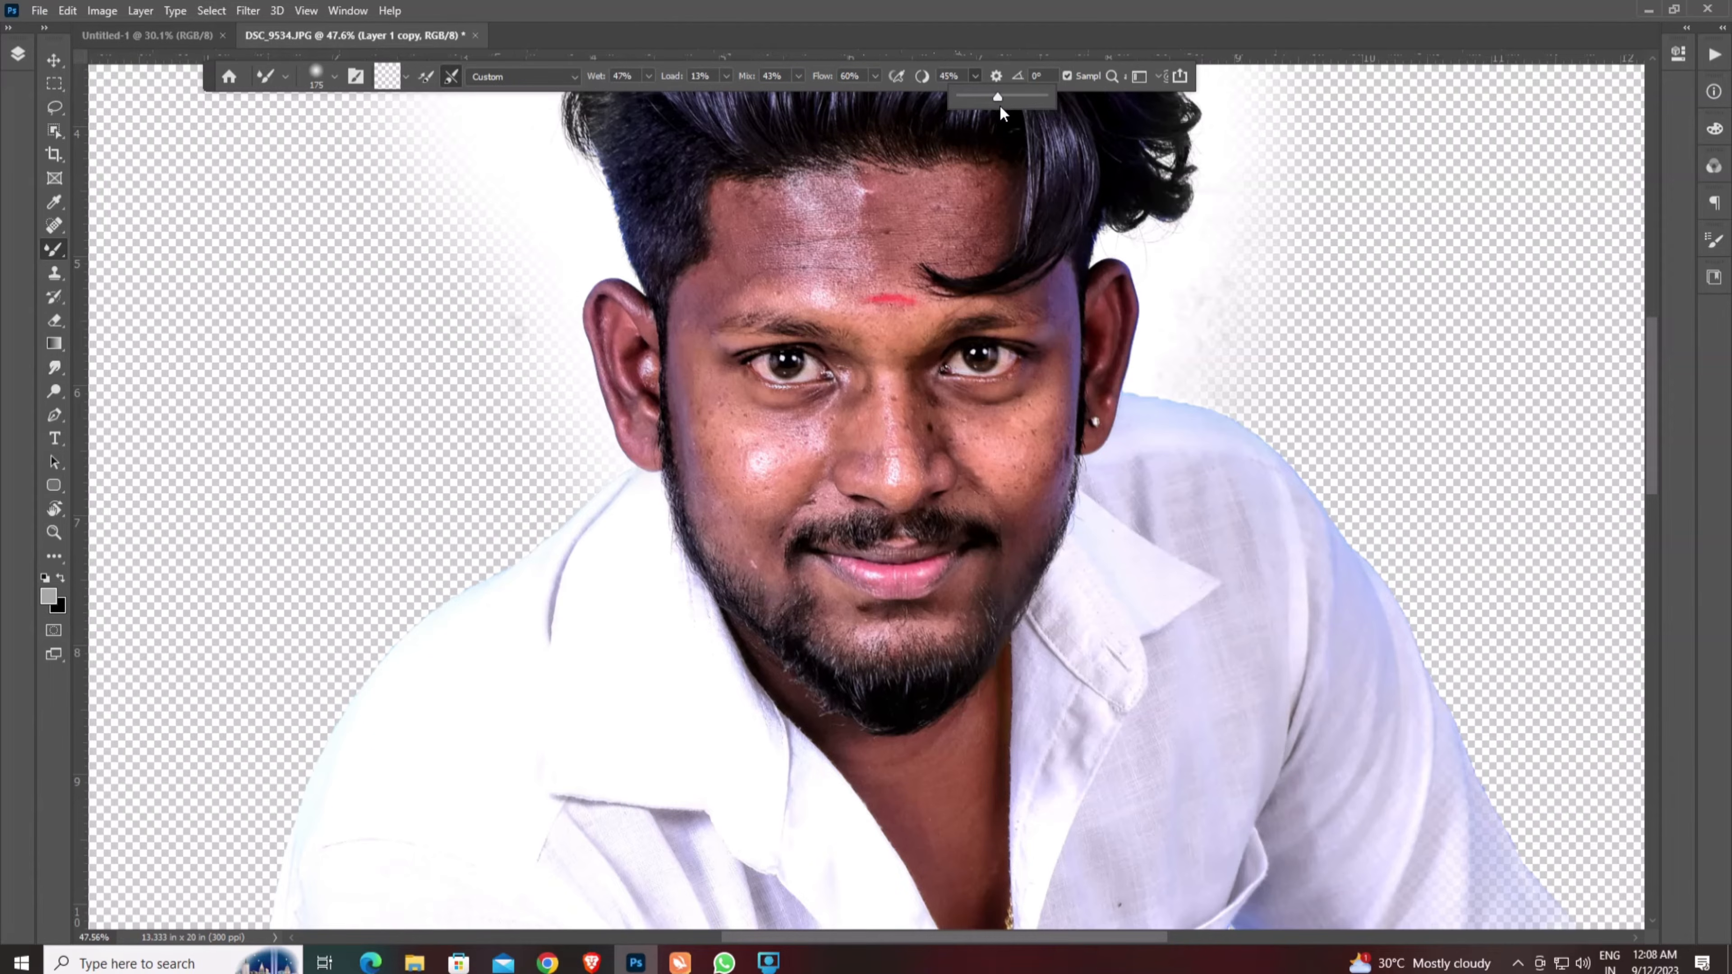
drag(1000, 106, 1002, 105)
click(852, 229)
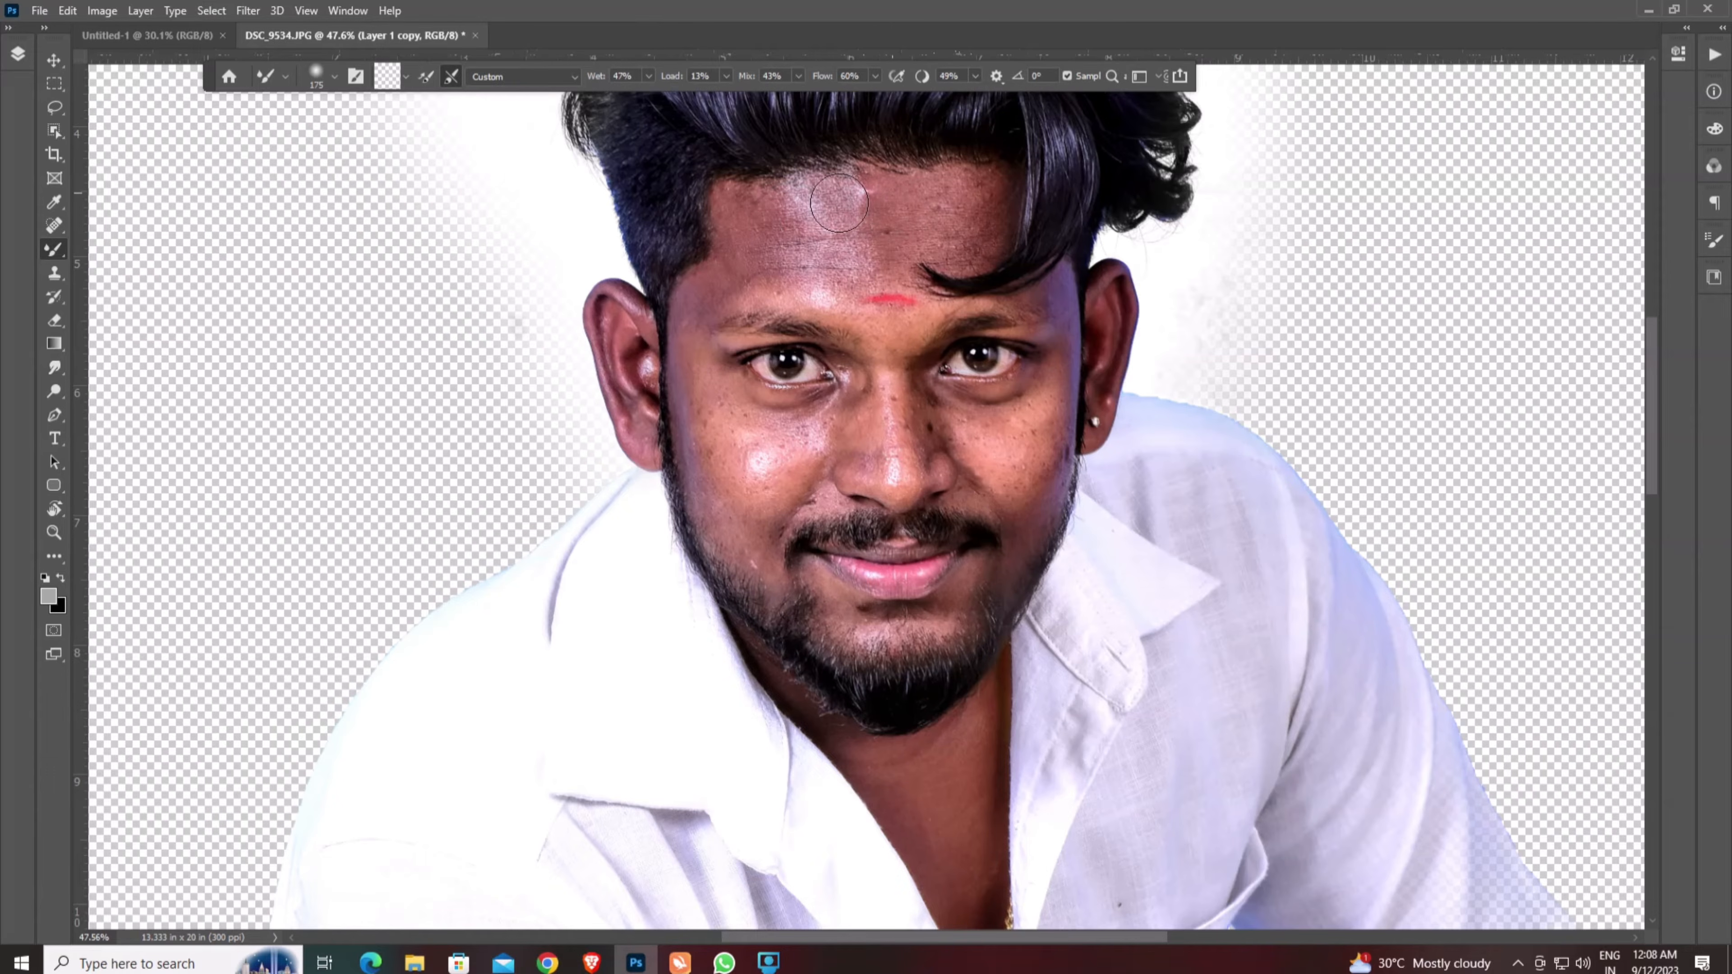
click(976, 77)
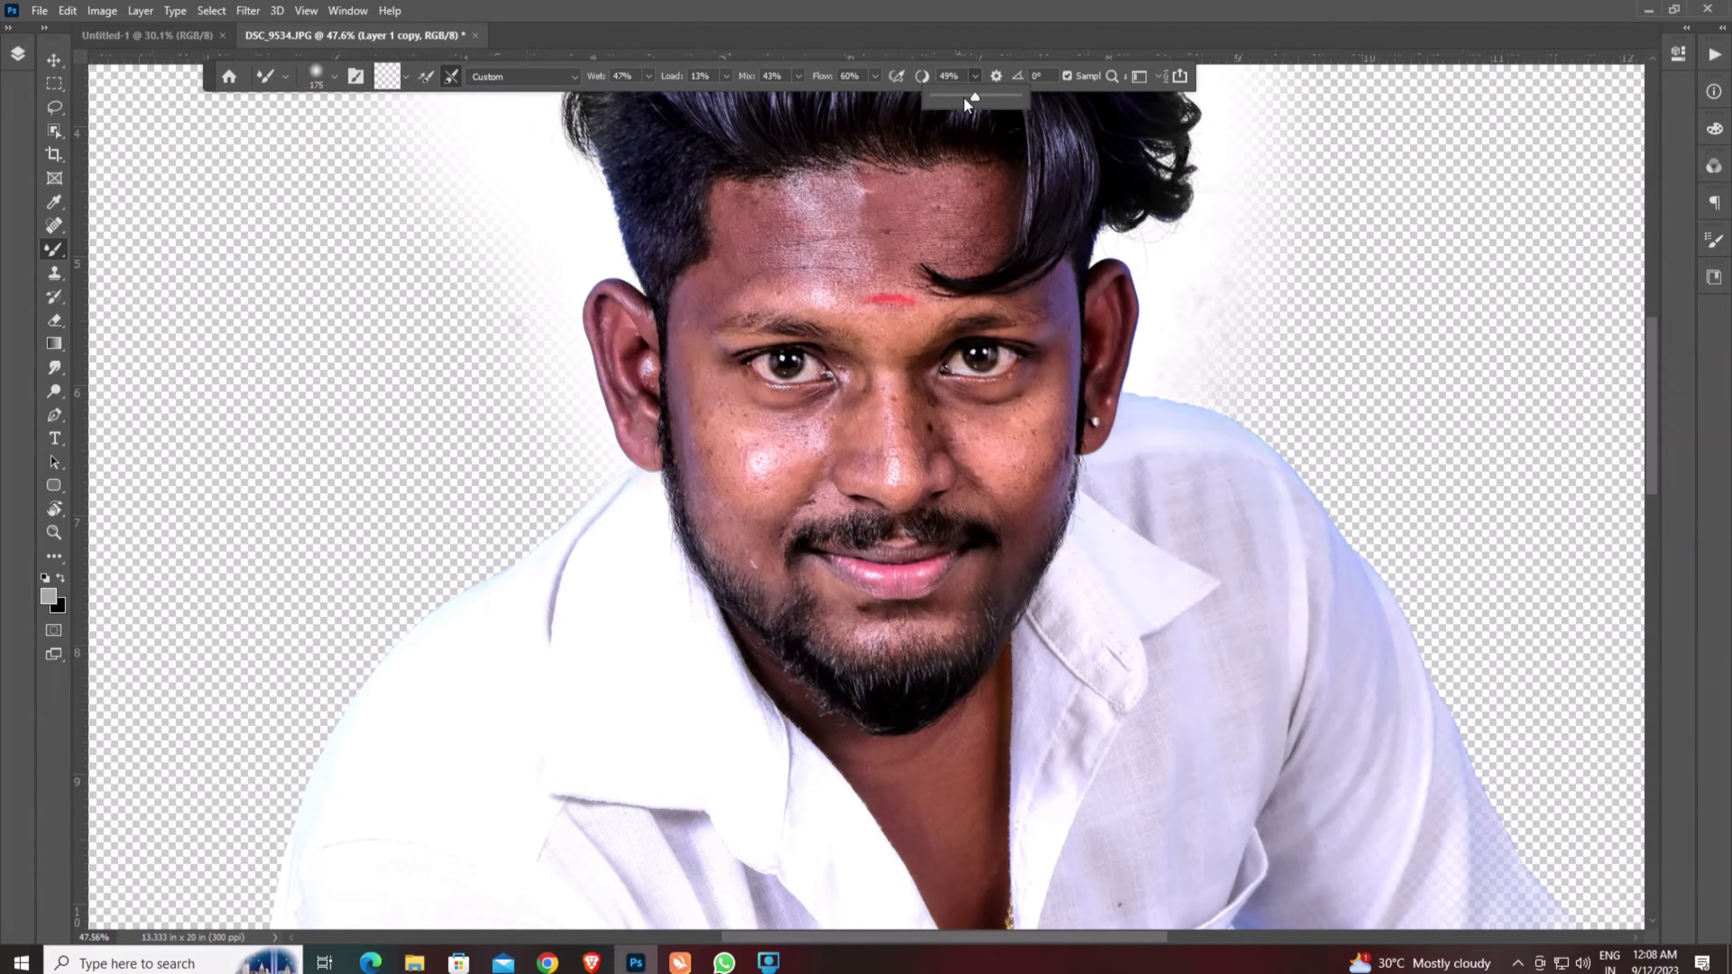
mouse_move(870, 193)
mouse_down()
mouse_move(812, 214)
mouse_move(908, 193)
mouse_up()
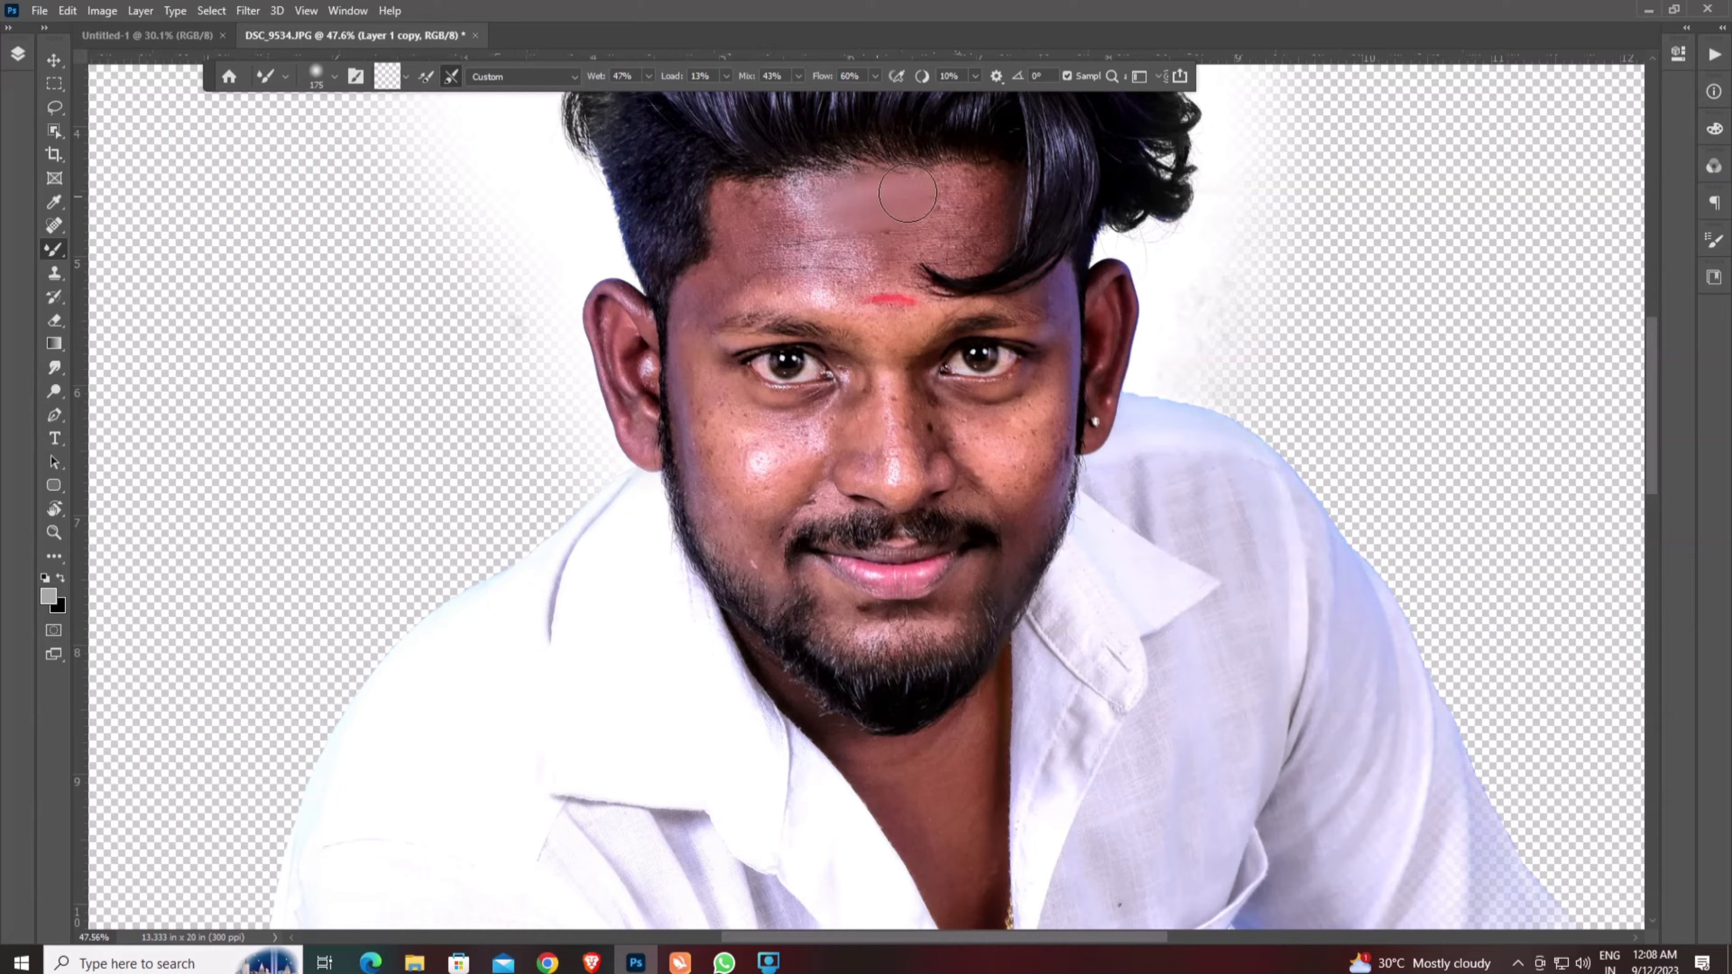
drag(760, 246, 806, 251)
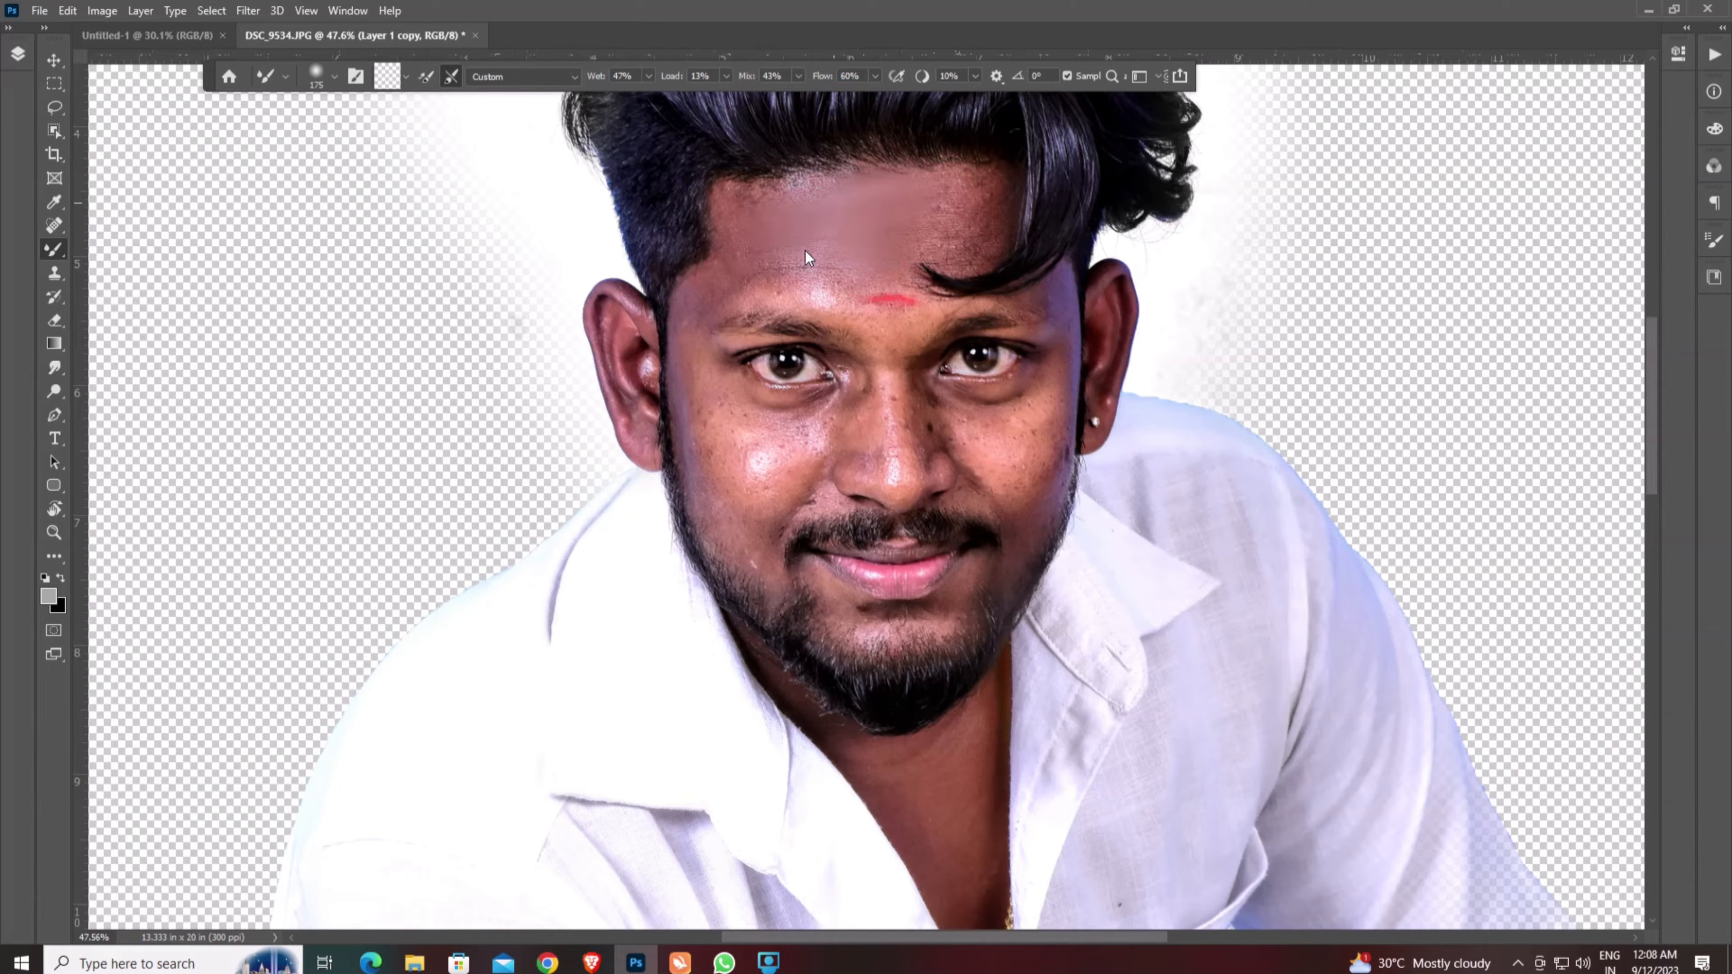
- Undo the Mixer Brush strokes on the forehead and set the brush smoothing back to 18%
key(ctrl+z)
key(ctrl+z)
key(ctrl+z)
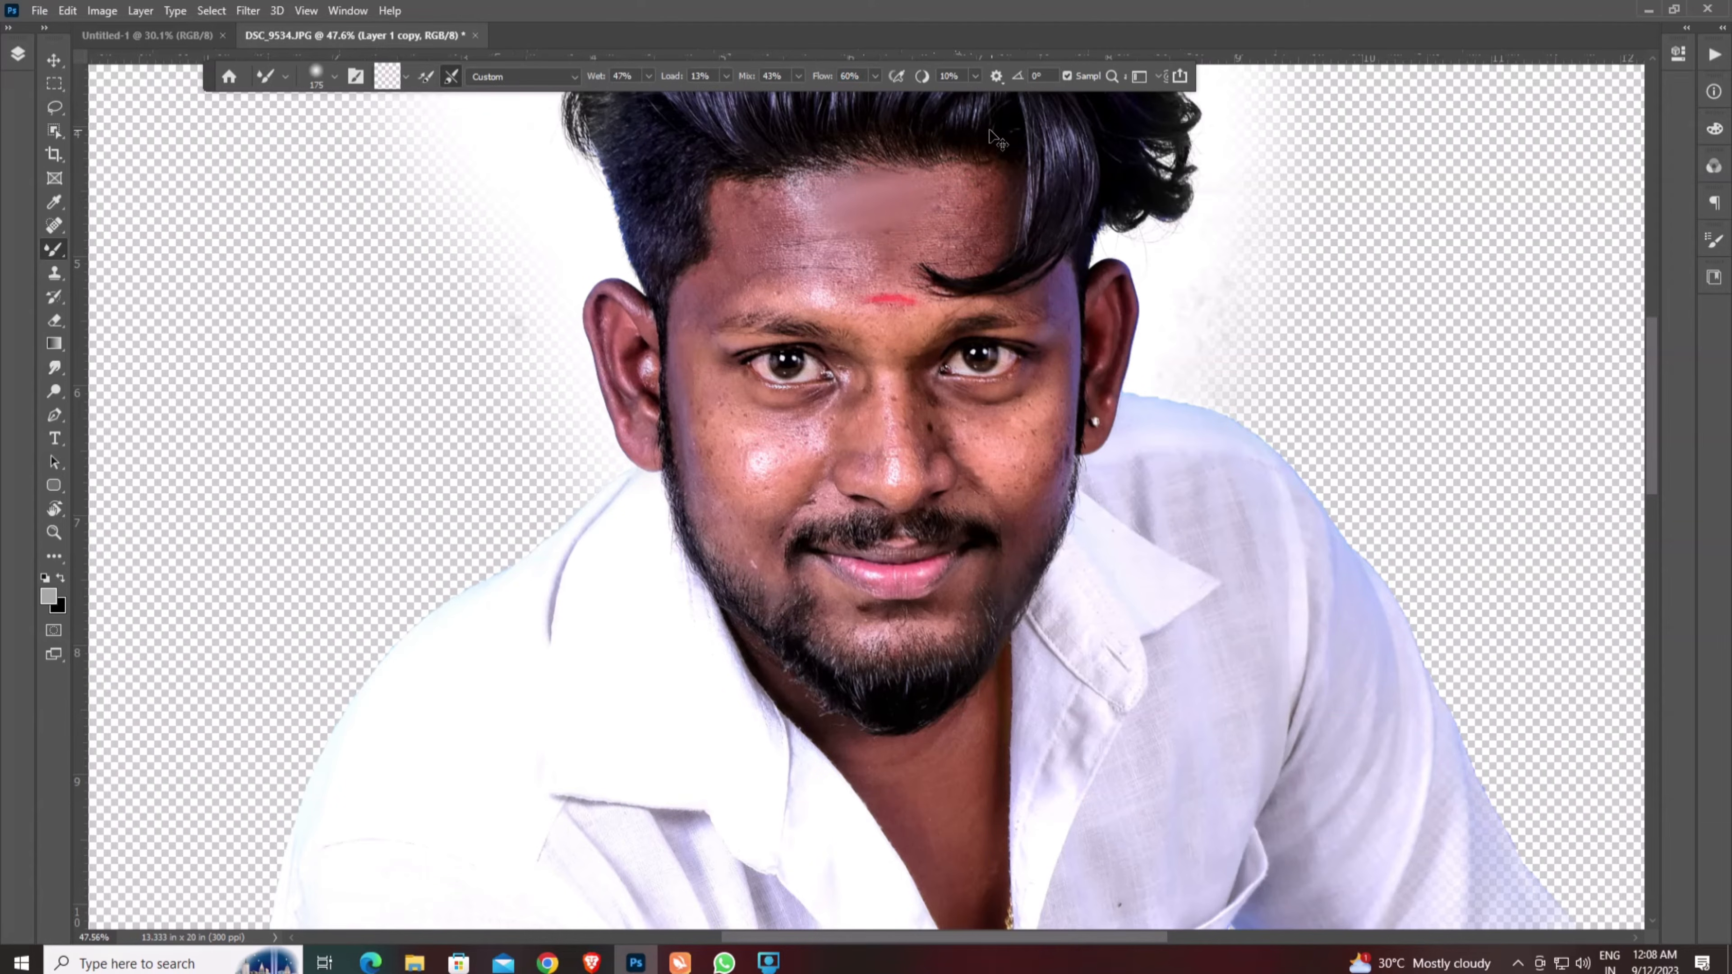
key(ctrl+z)
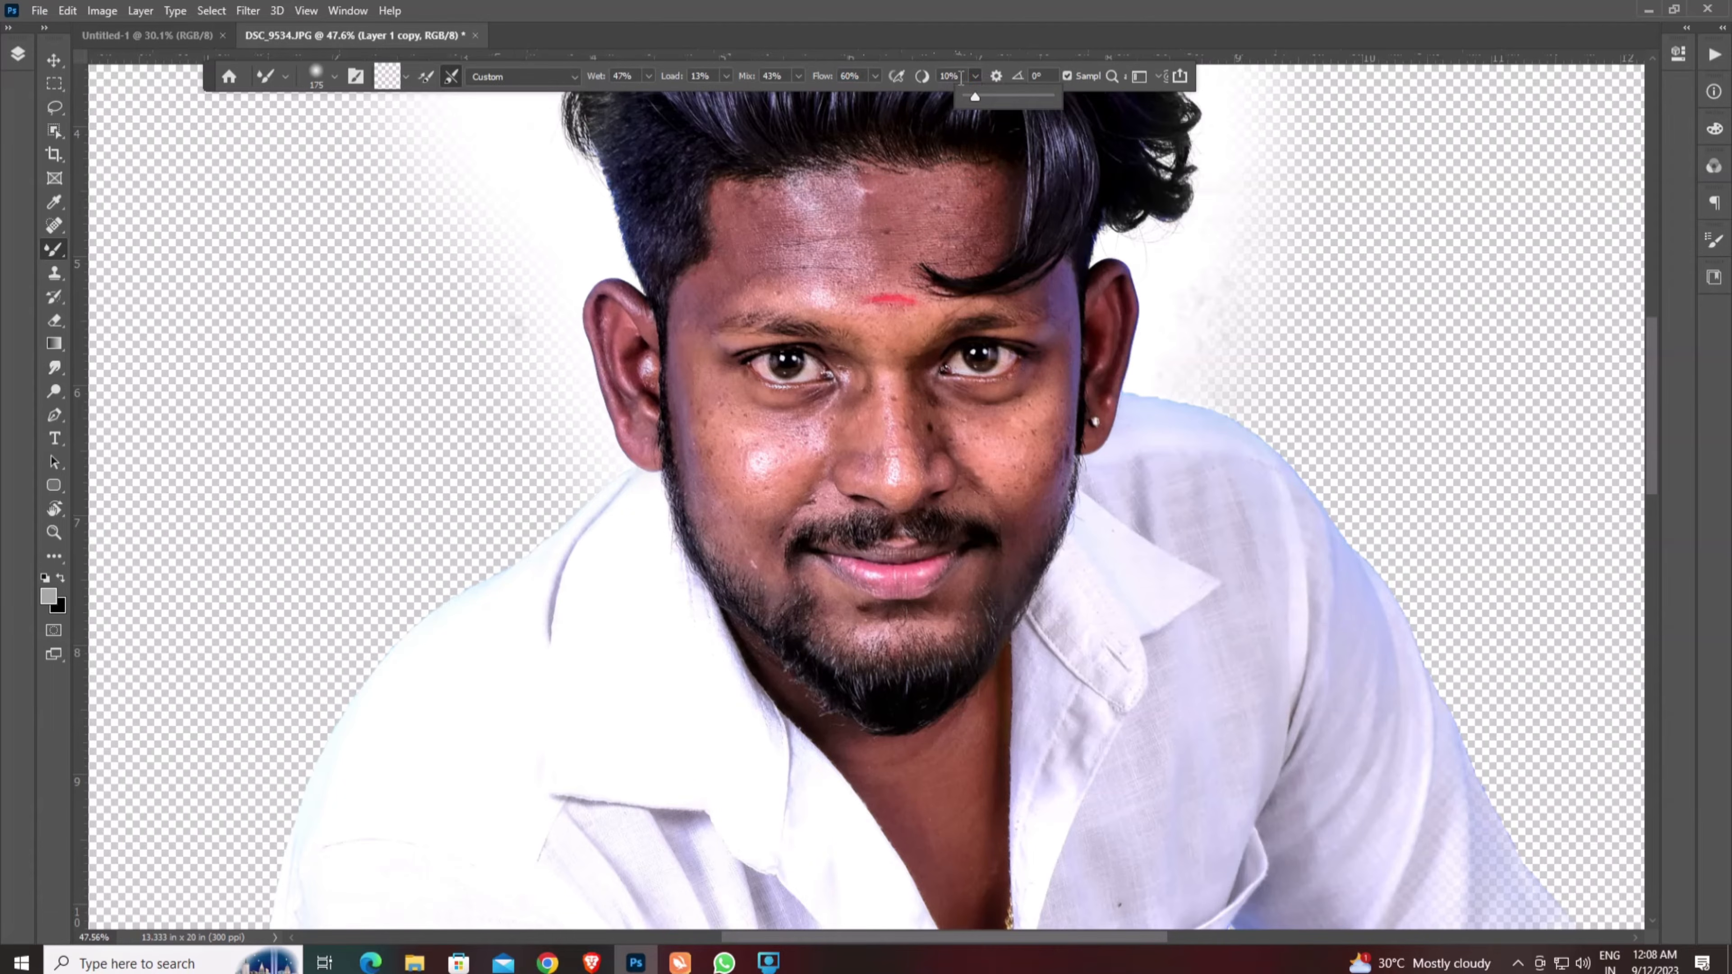
click(975, 76)
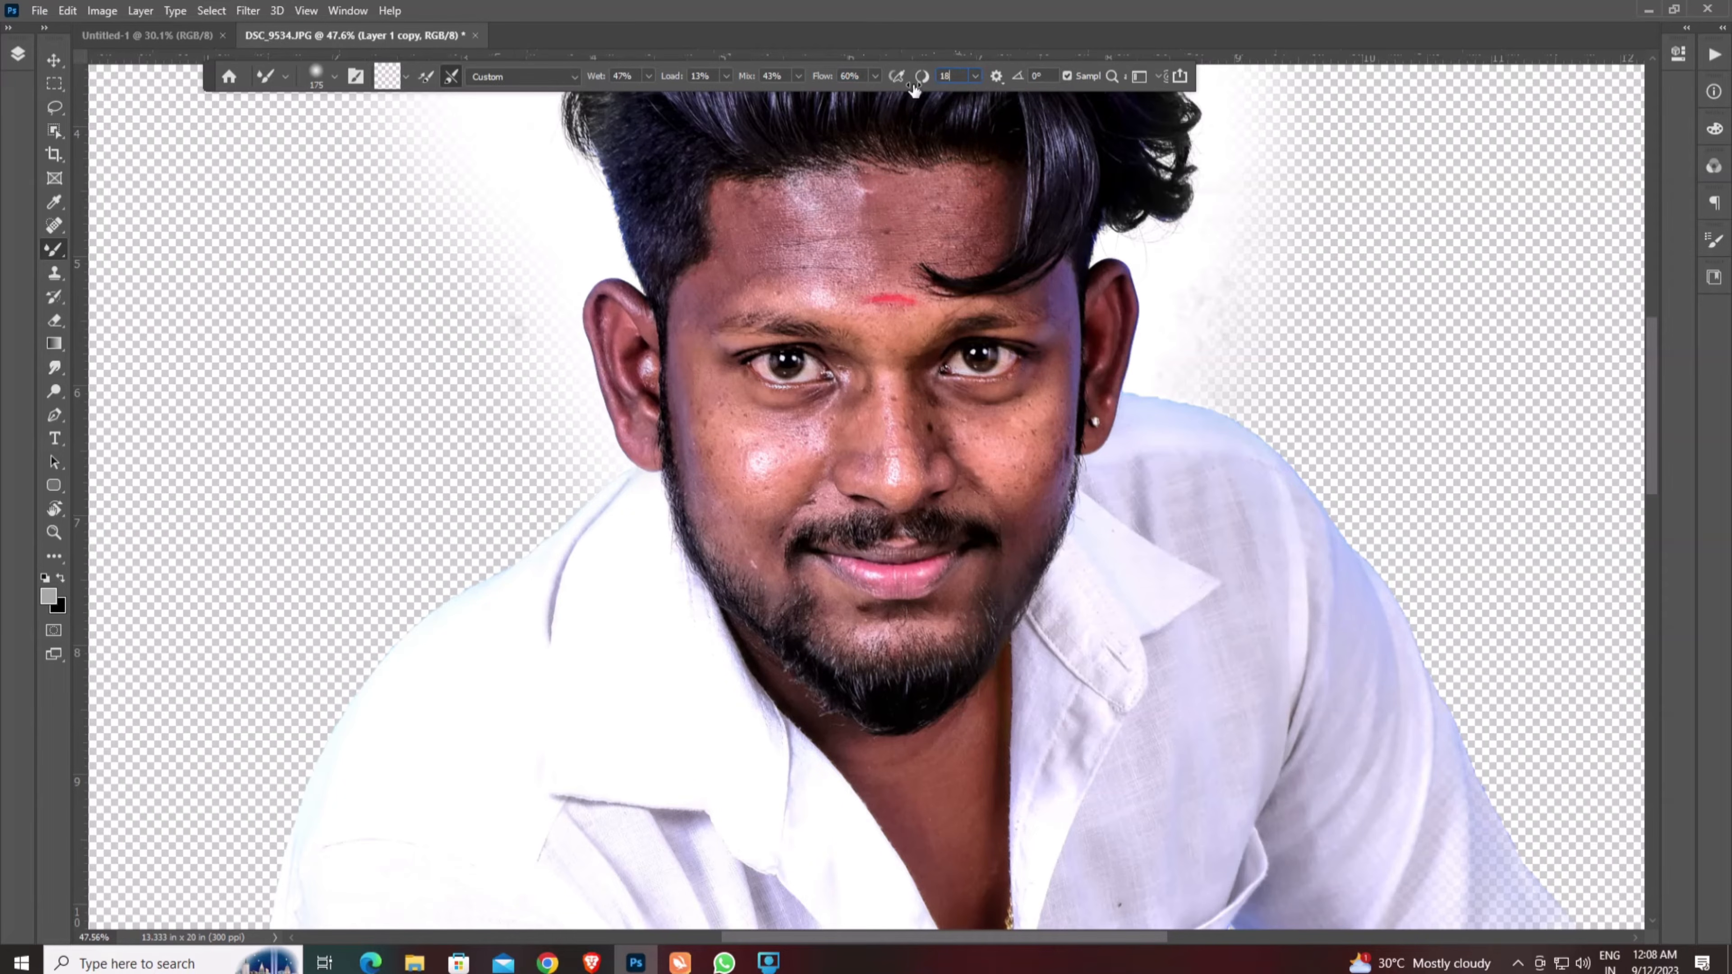
- Add a new blank layer directly above Layer 1 copy
drag(916, 291, 878, 240)
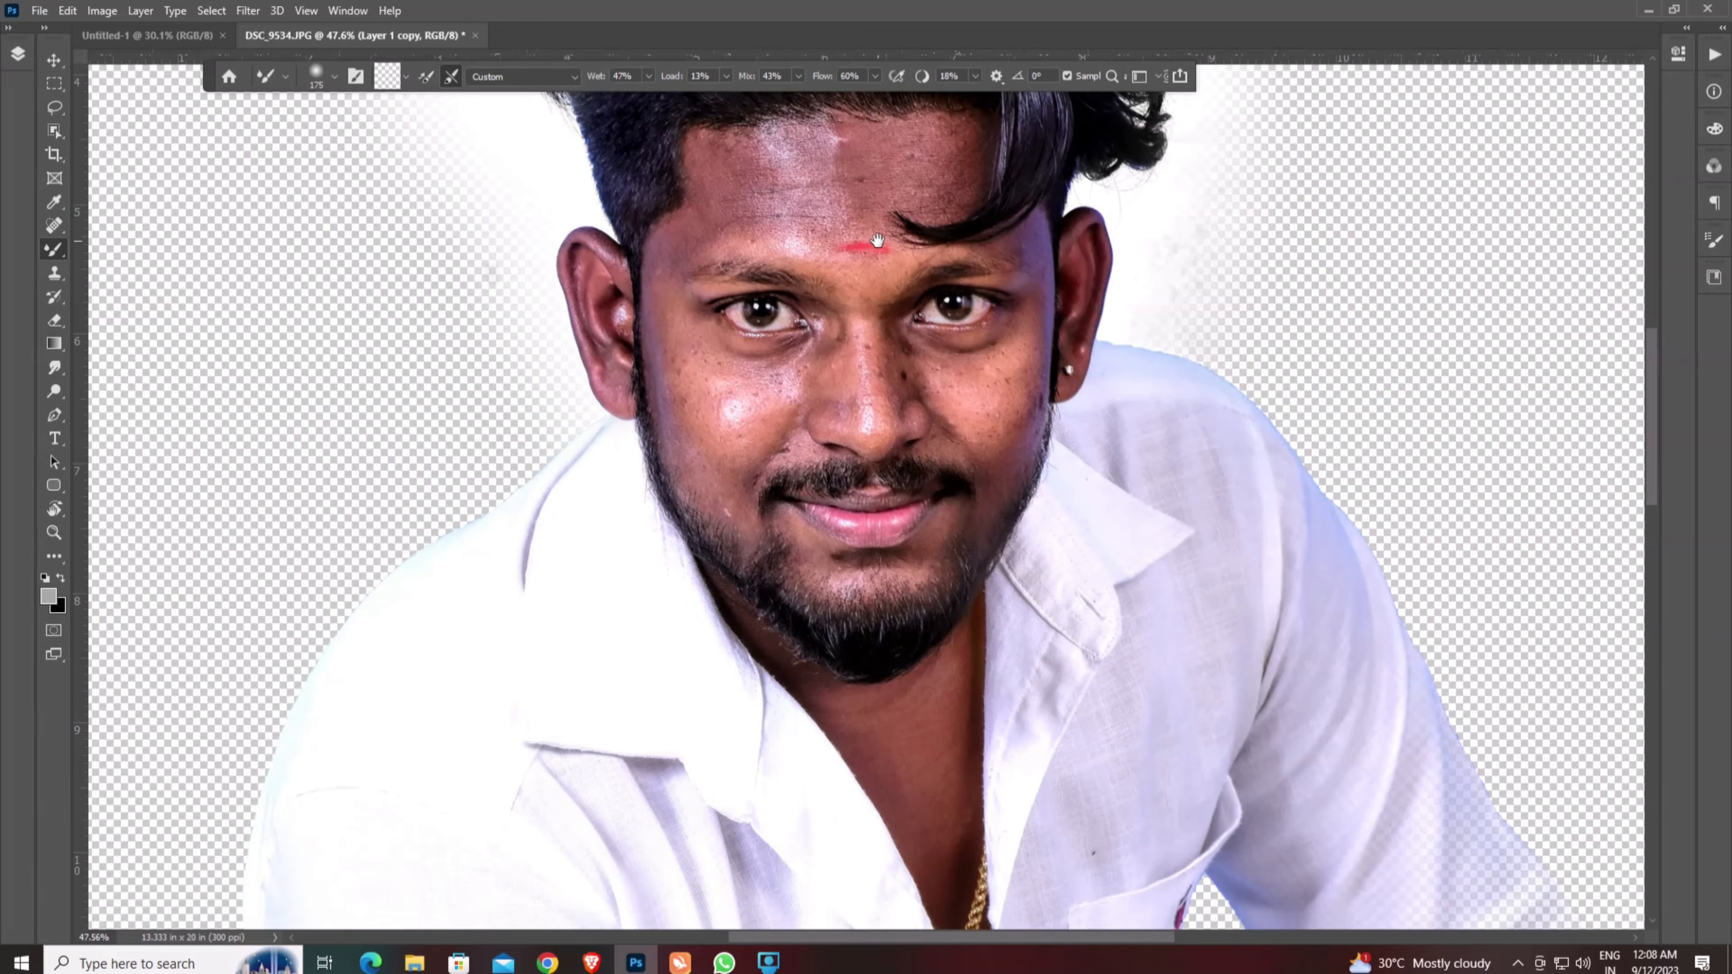
drag(868, 180, 955, 182)
drag(882, 528, 1061, 256)
drag(875, 312, 900, 313)
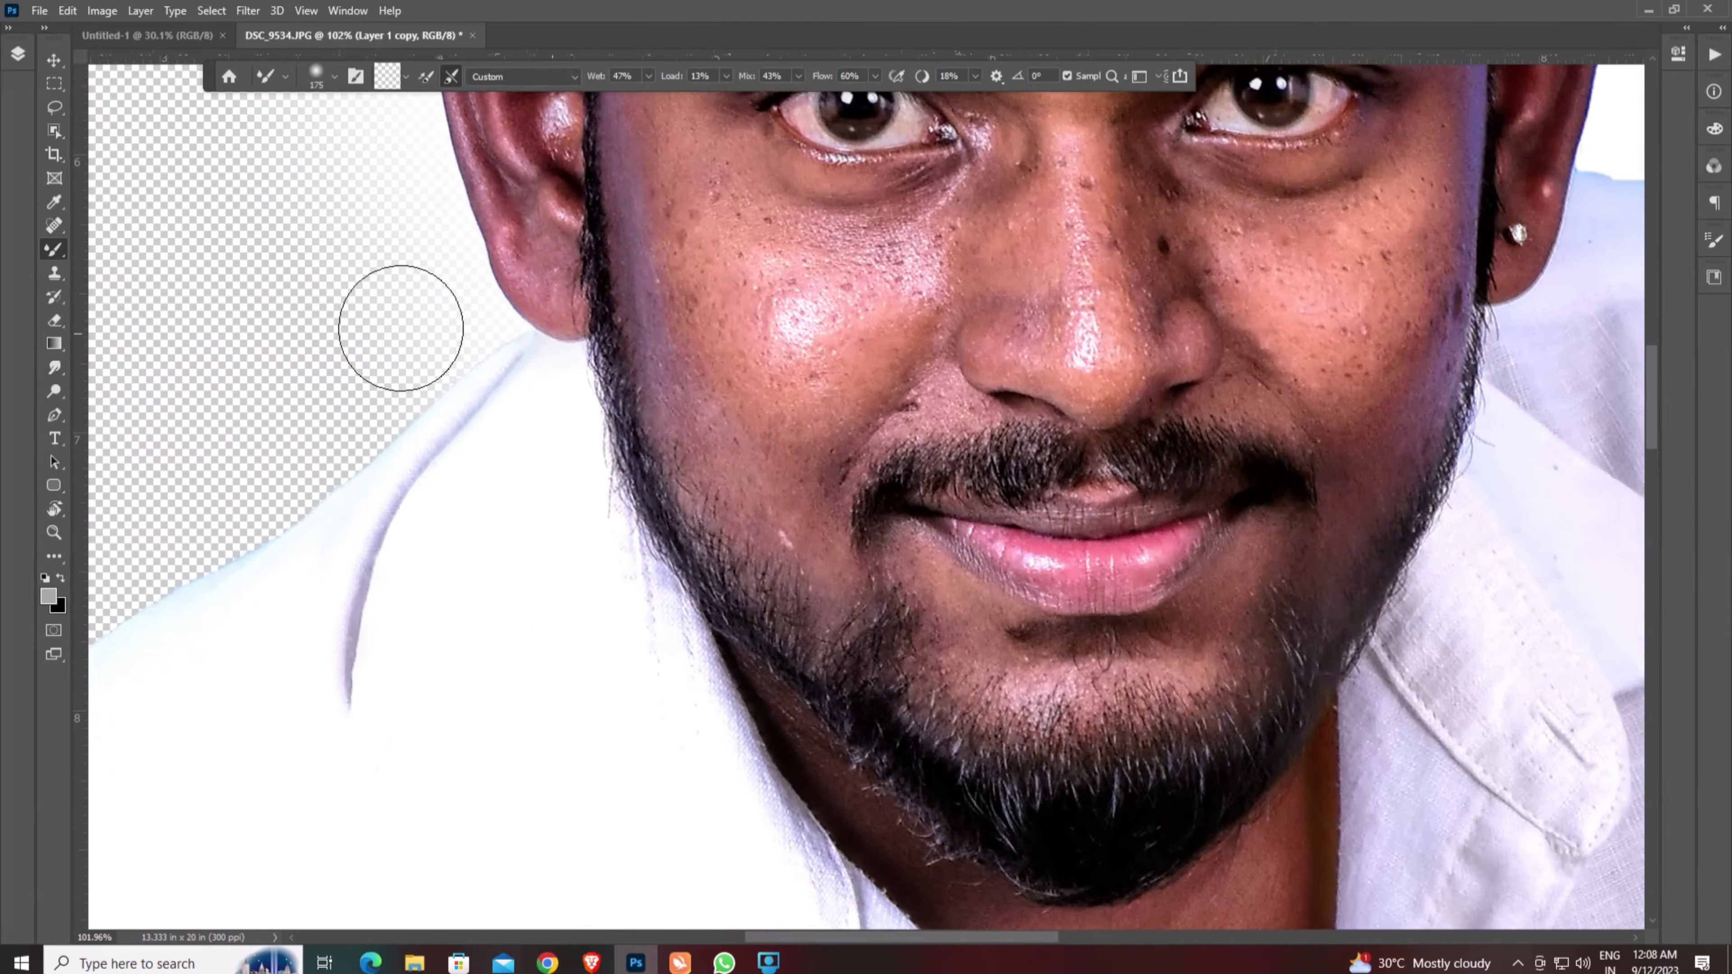
key(F7)
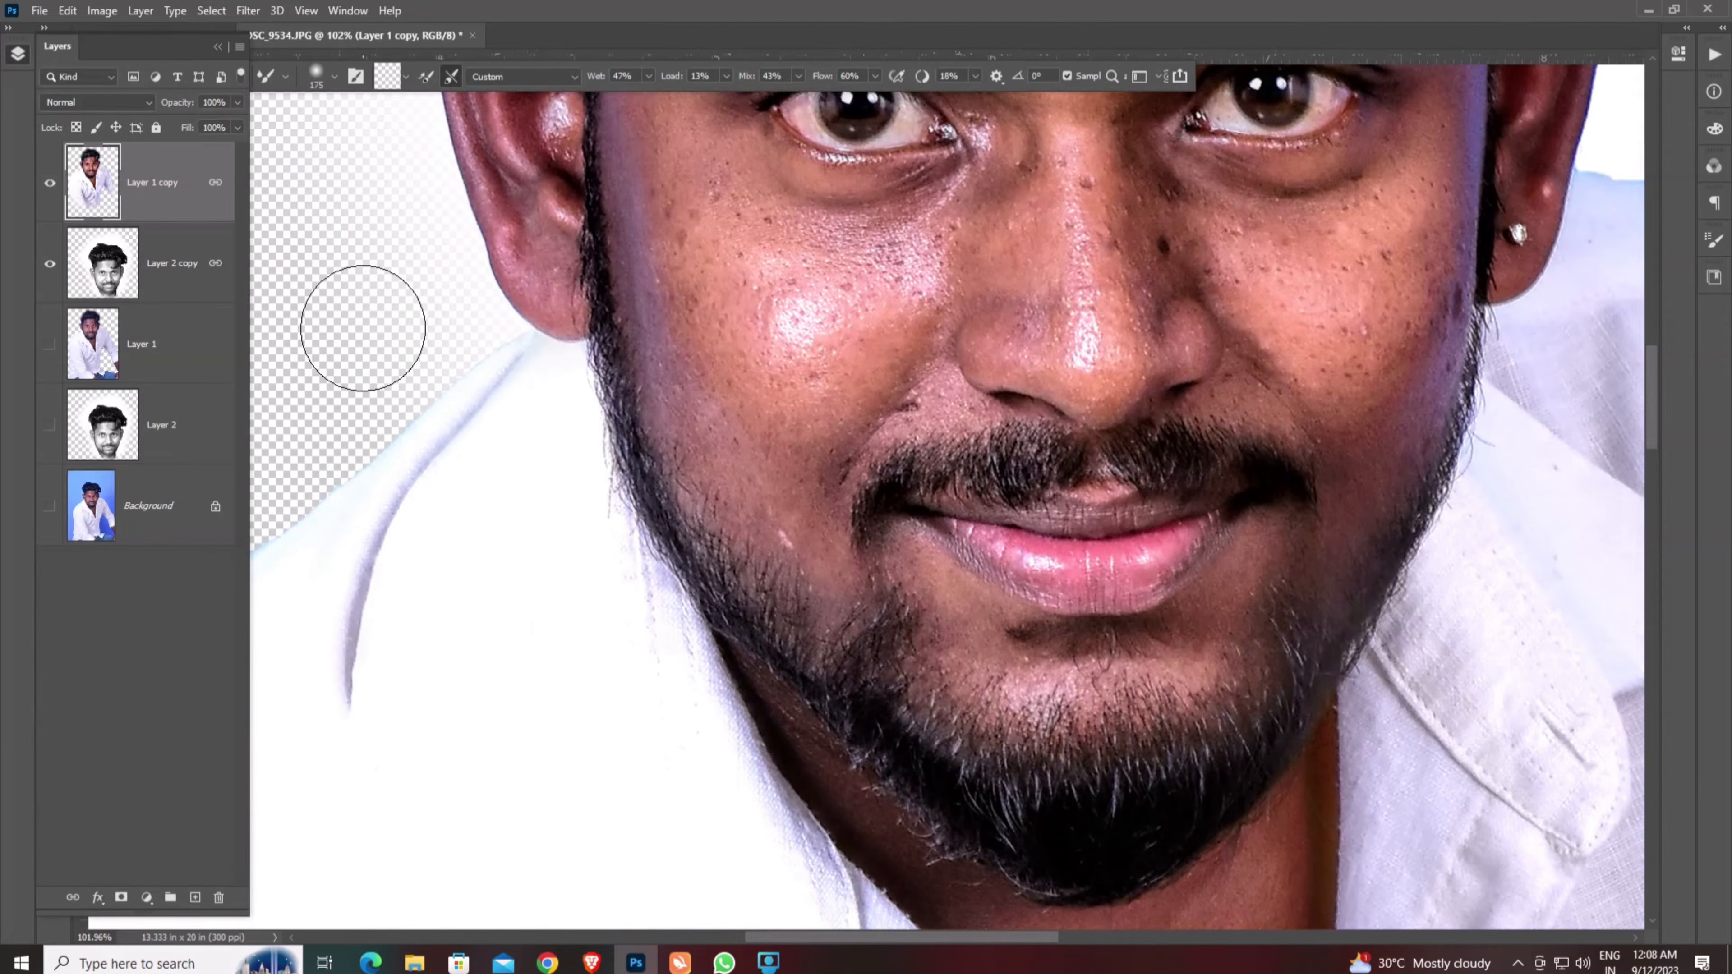
key(alt+space)
drag(867, 381, 785, 380)
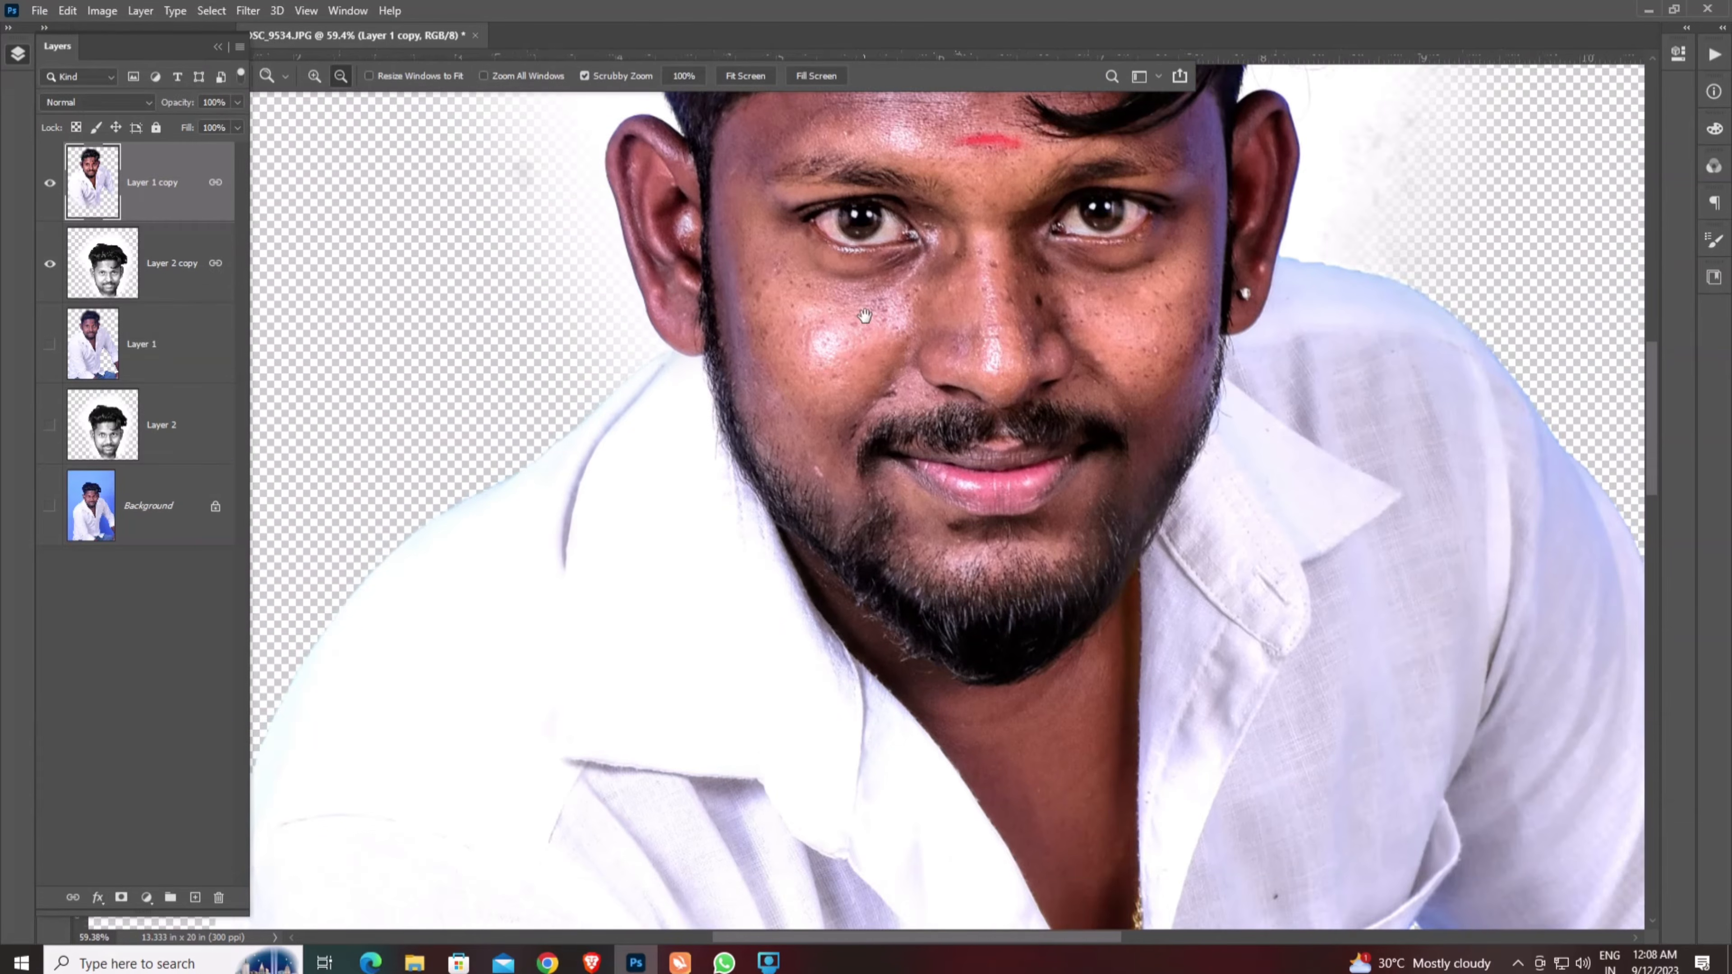
drag(876, 331, 856, 409)
drag(854, 408, 817, 462)
scroll(823, 443, up, 1)
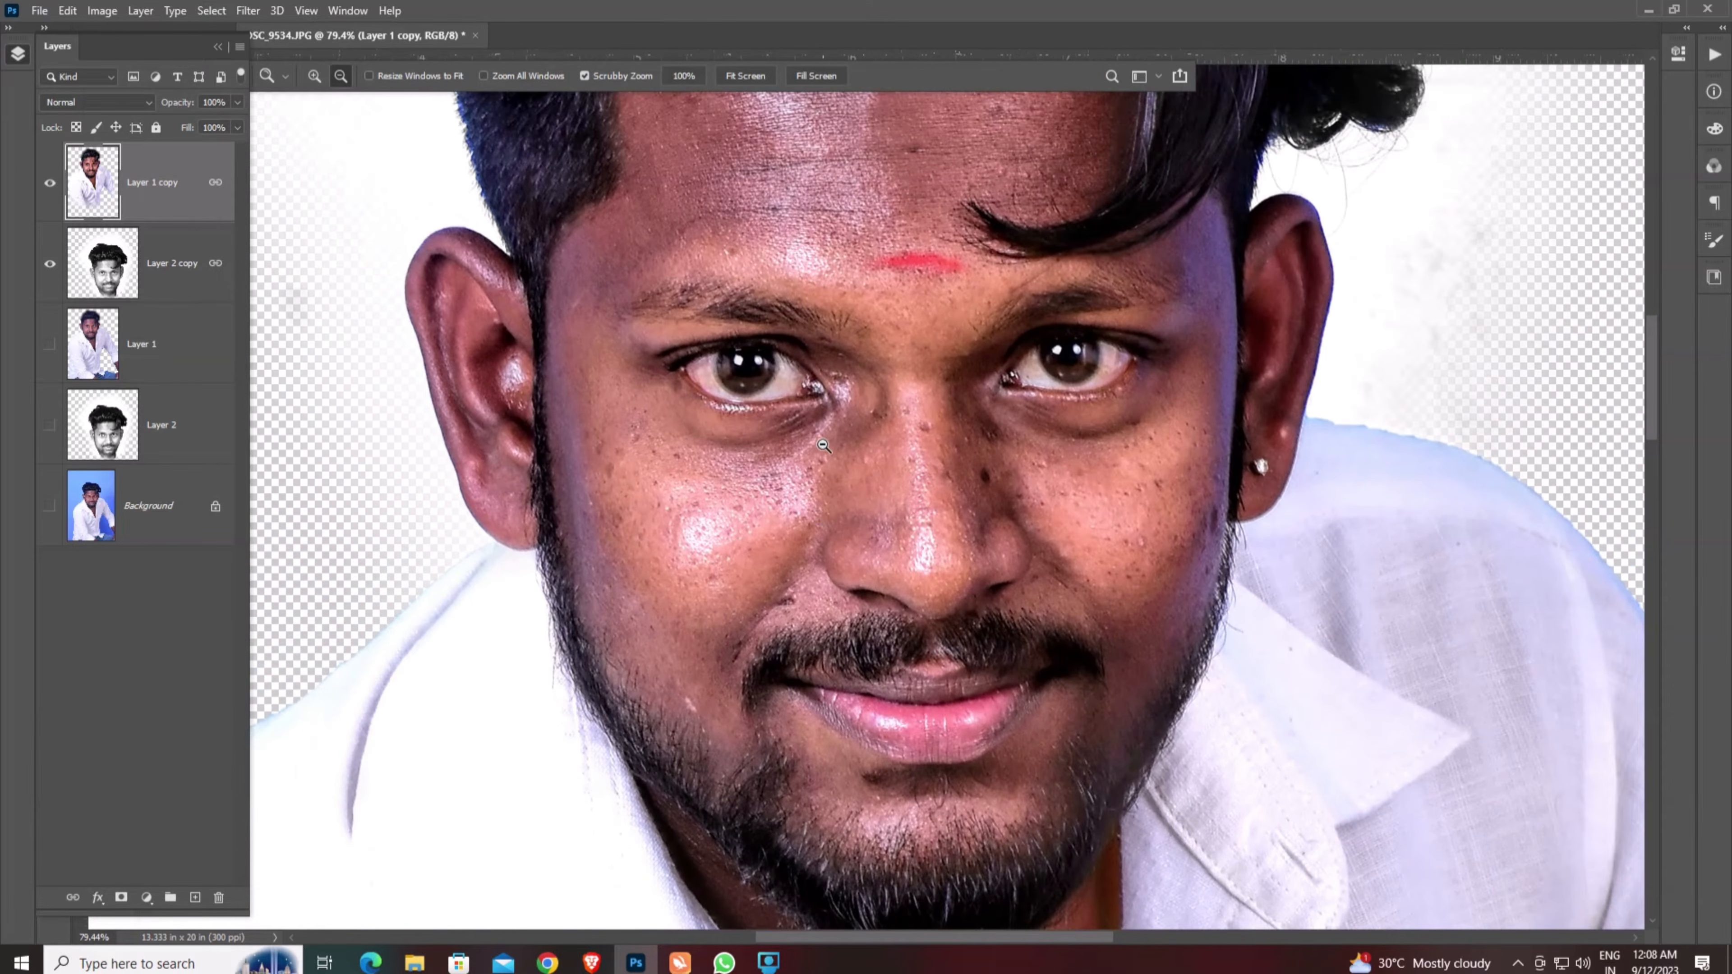
key(v)
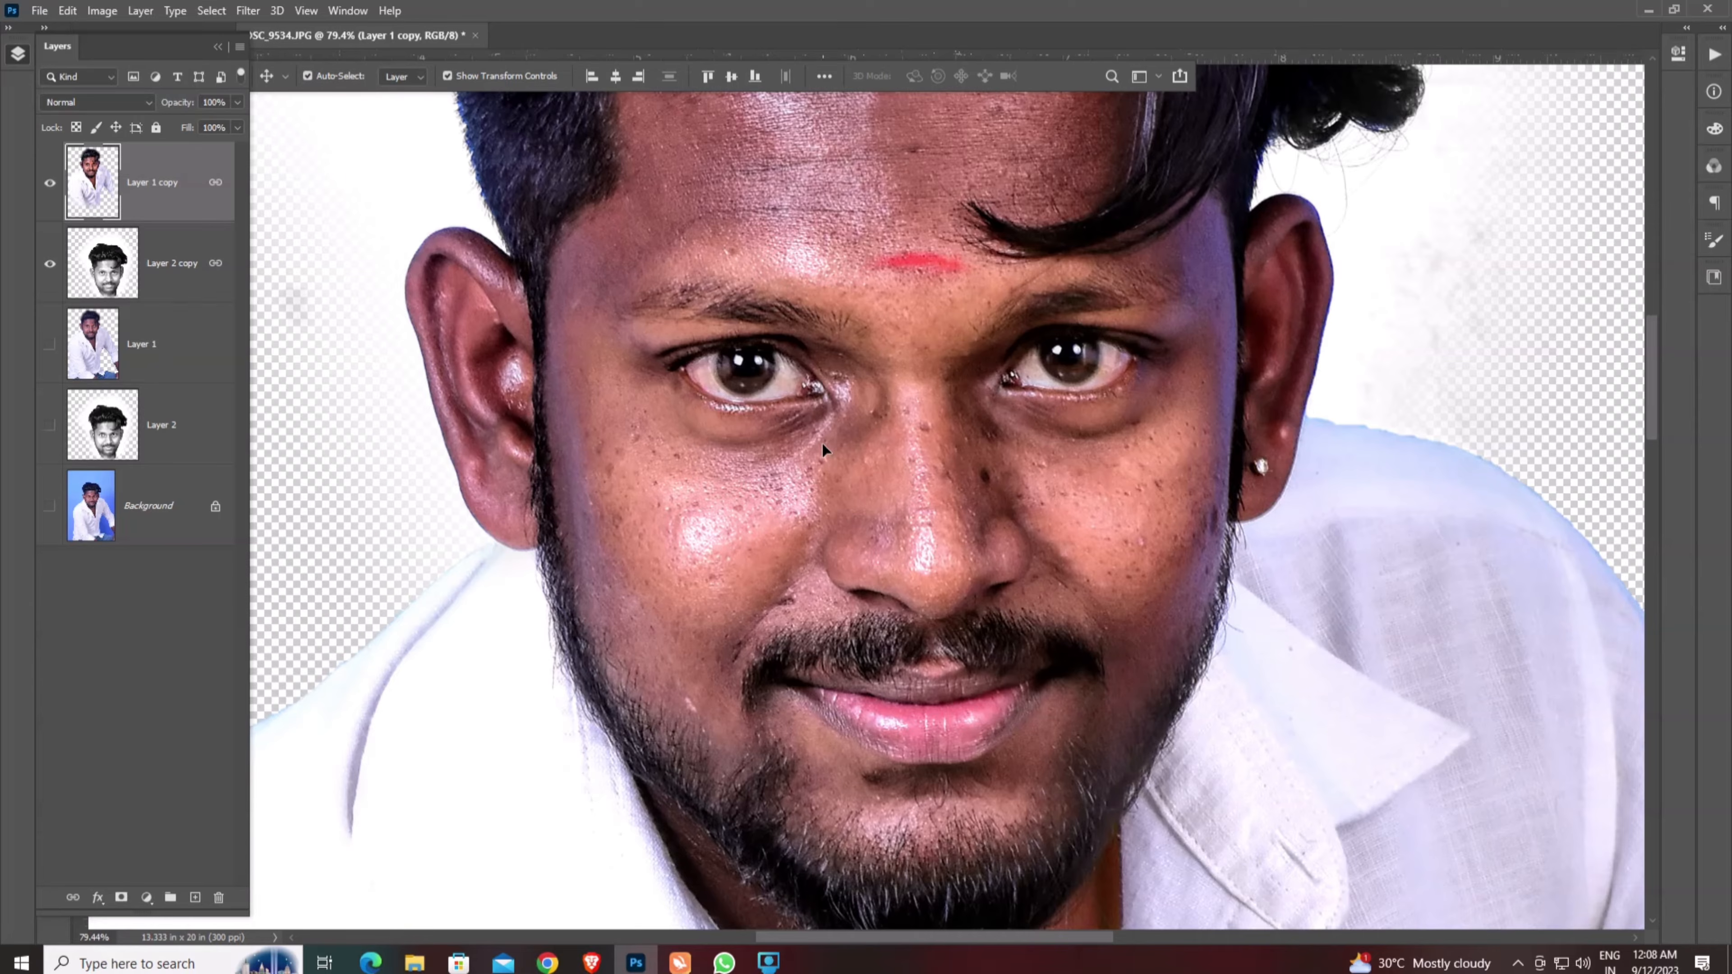
key(ctrl+shift+alt+n)
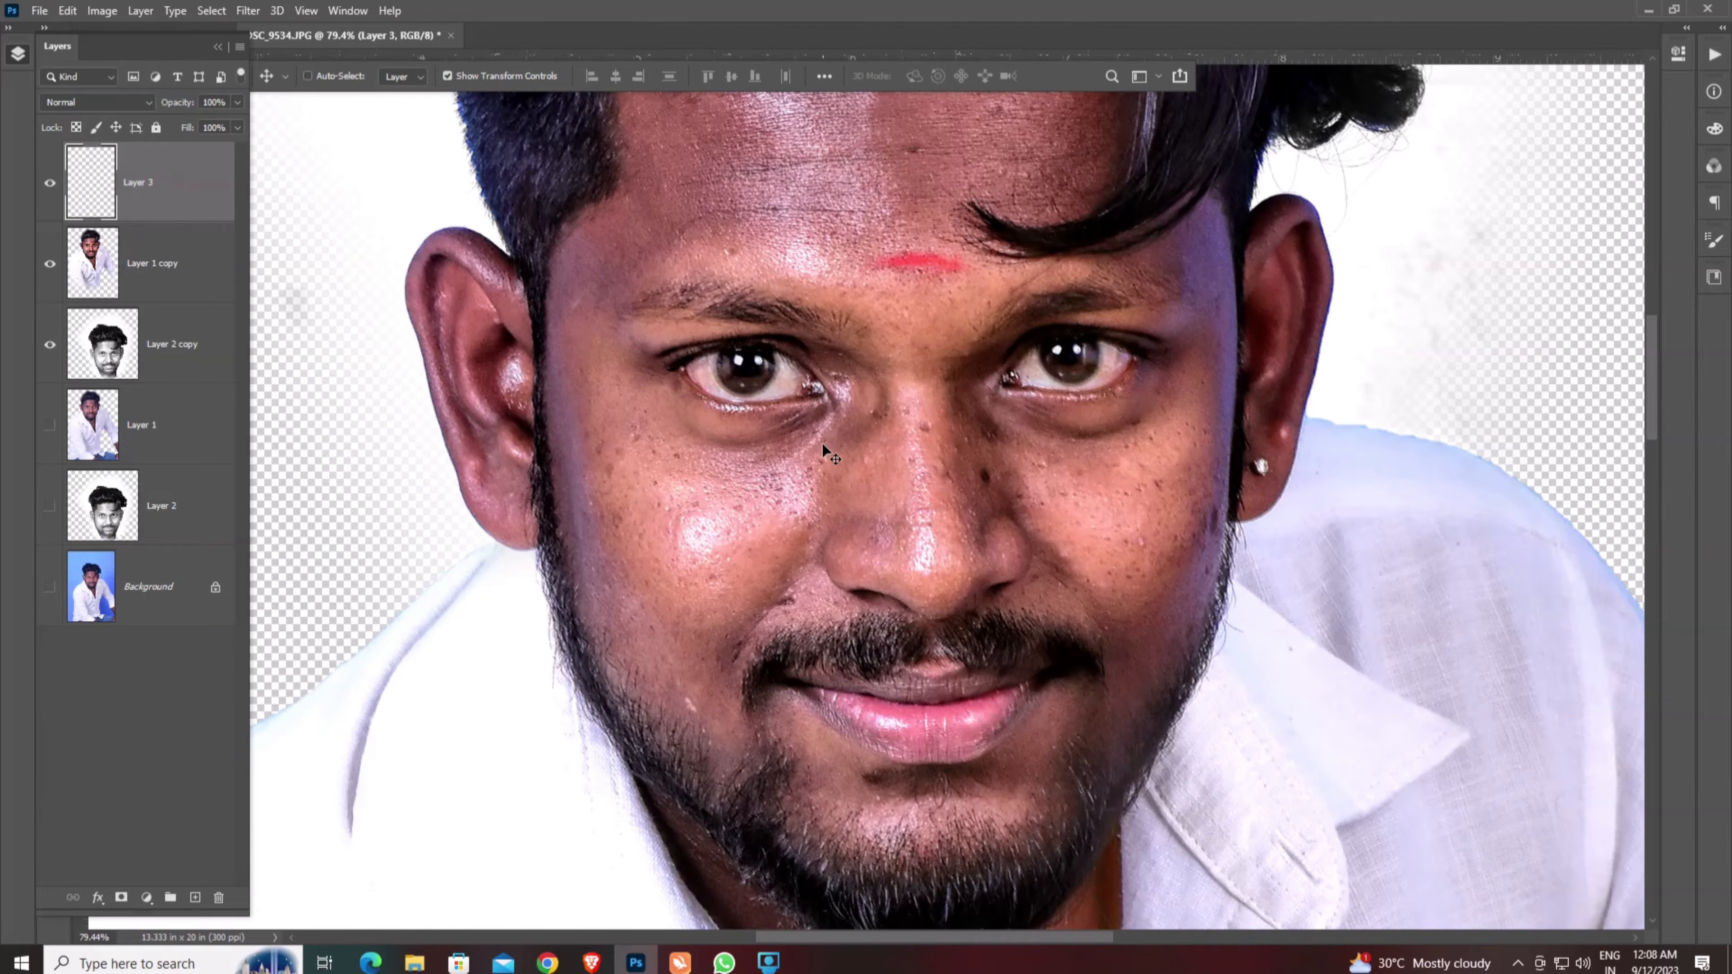
- Blend the bright highlight on the left cheek with the Mixer Brush at size 100 on the new layer
key(z)
drag(837, 659, 840, 568)
drag(778, 486, 882, 620)
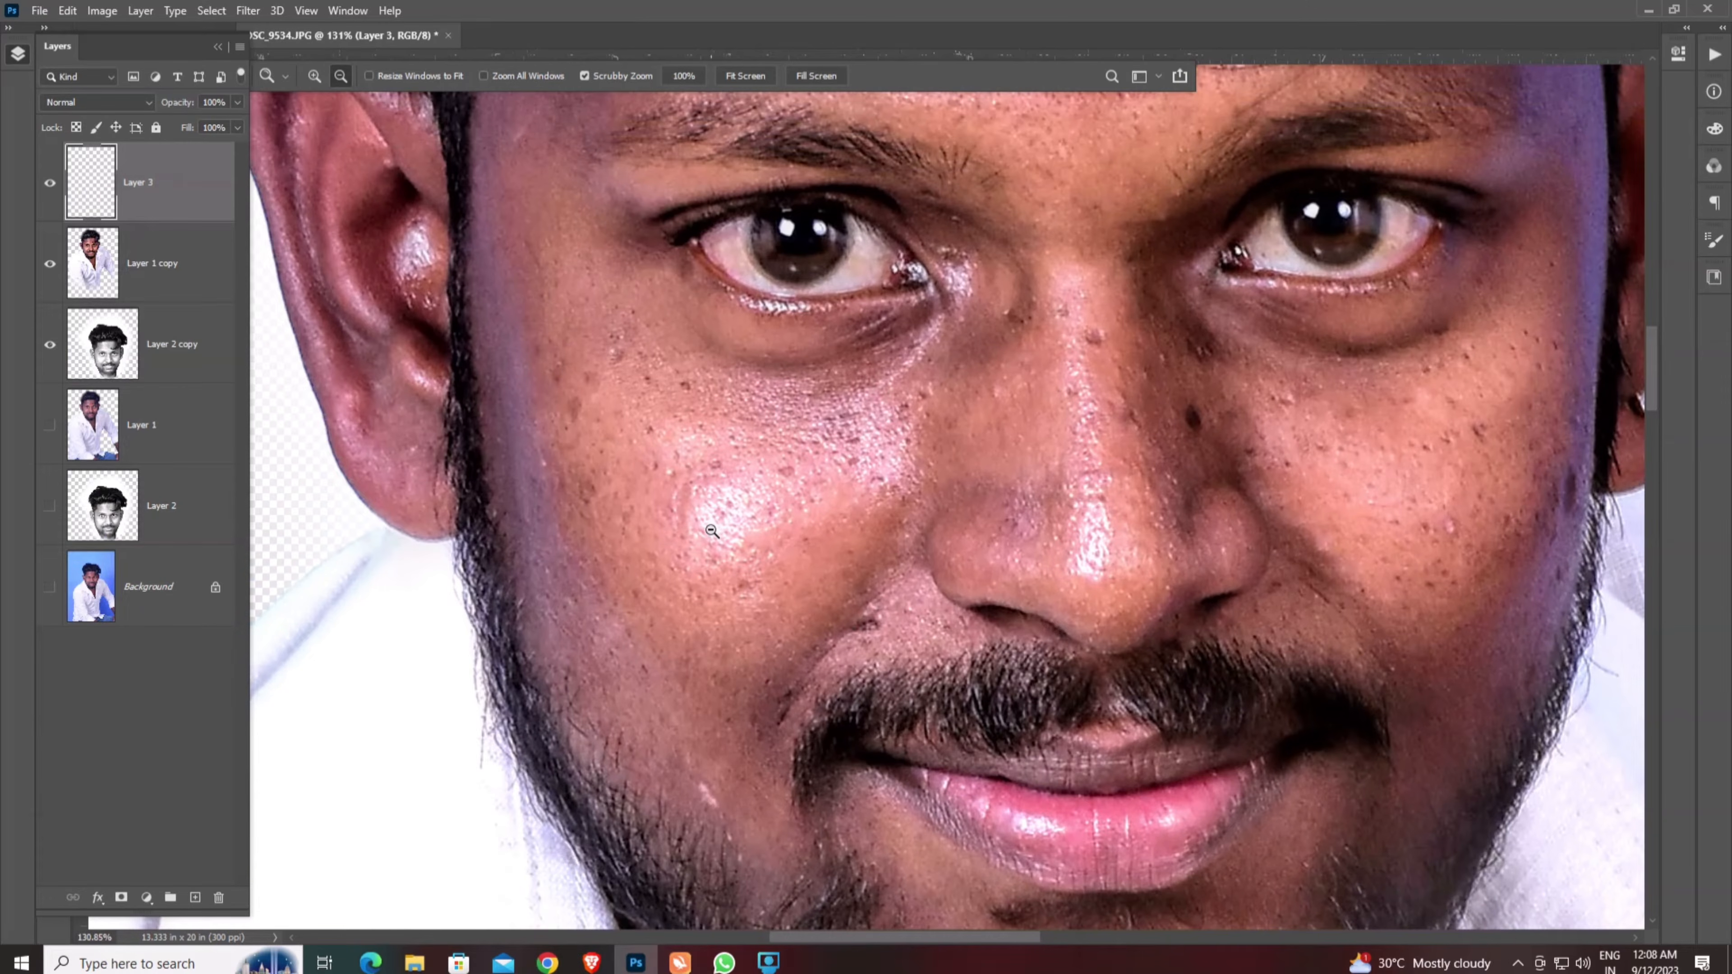
key(b)
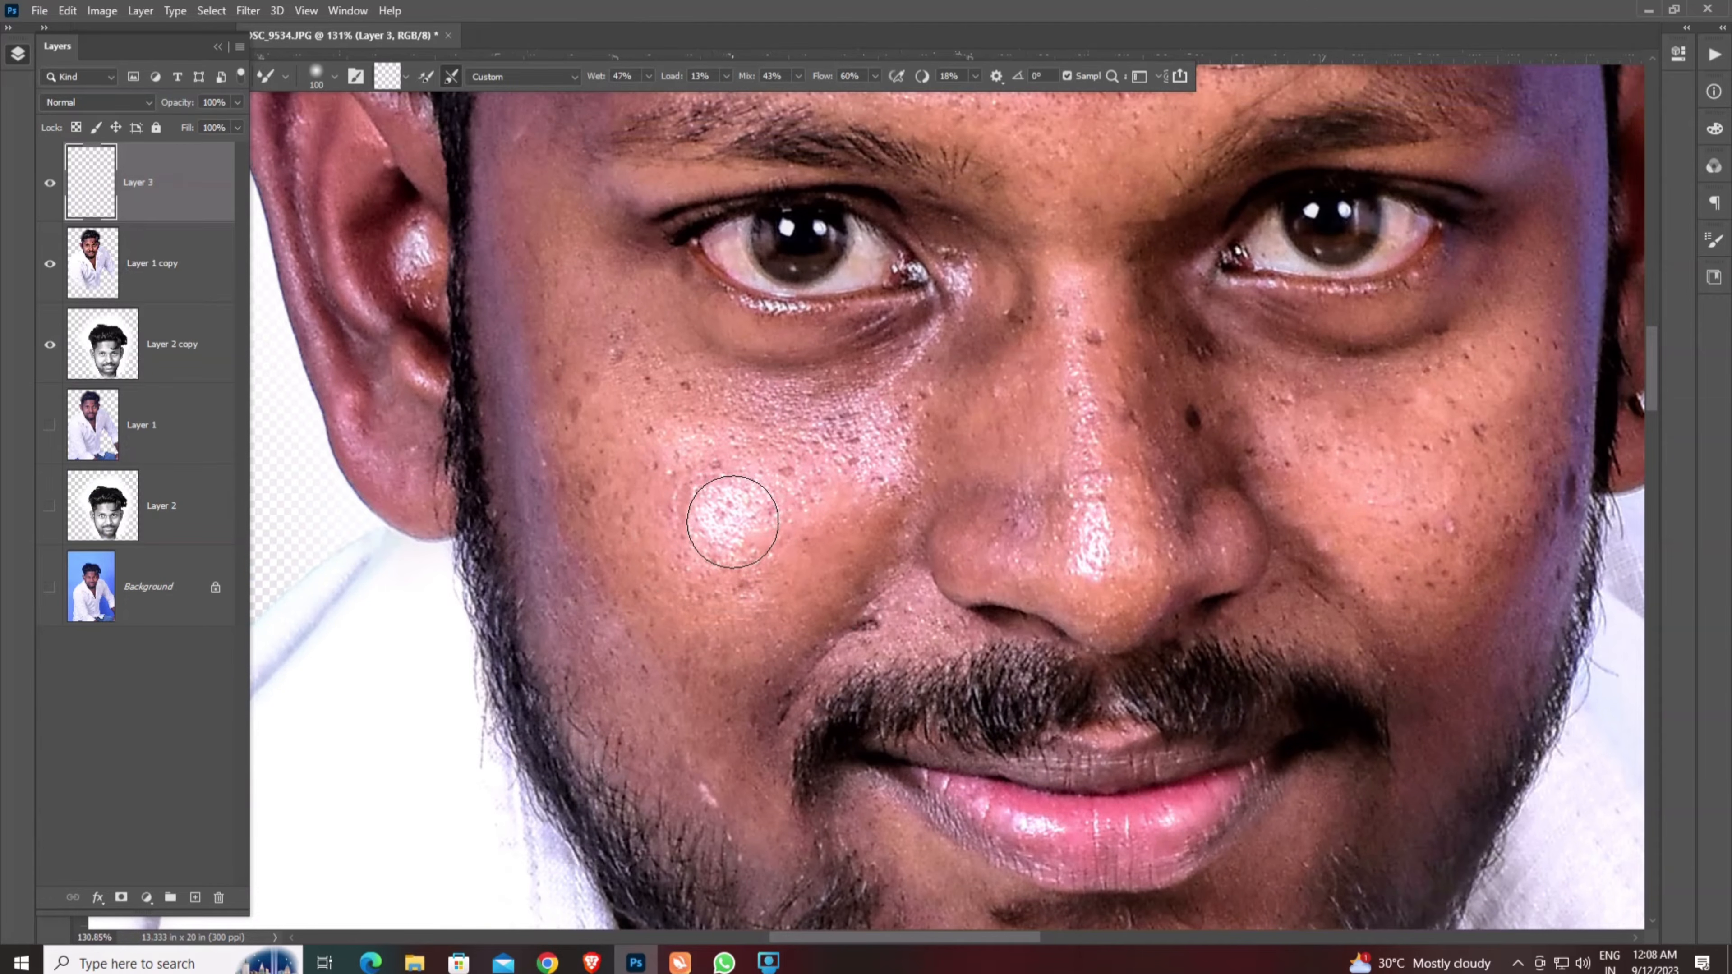
mouse_move(733, 522)
mouse_down()
mouse_move(735, 542)
mouse_move(746, 526)
mouse_up()
- Smooth the skin between the nostril and moustache with a small brush, and extend the blend diagonally across the cheek with a larger one
scroll(807, 537, down, 1)
key(bracketleft)
scroll(854, 460, down, 1)
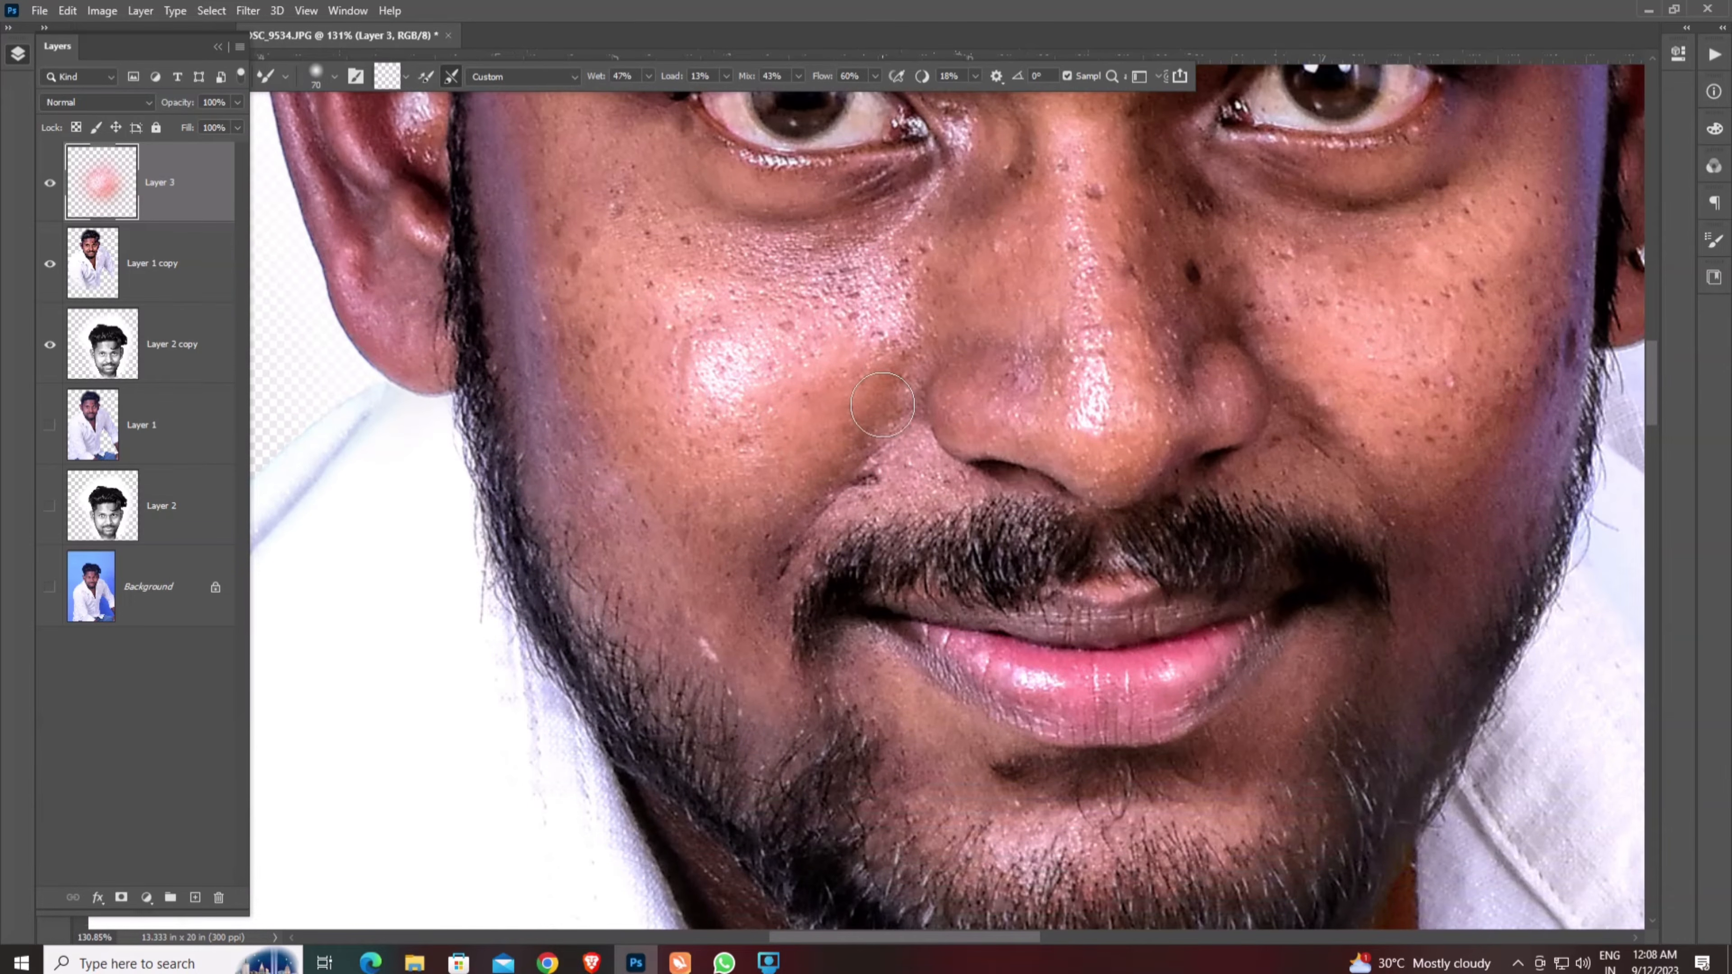
scroll(888, 389, down, 1)
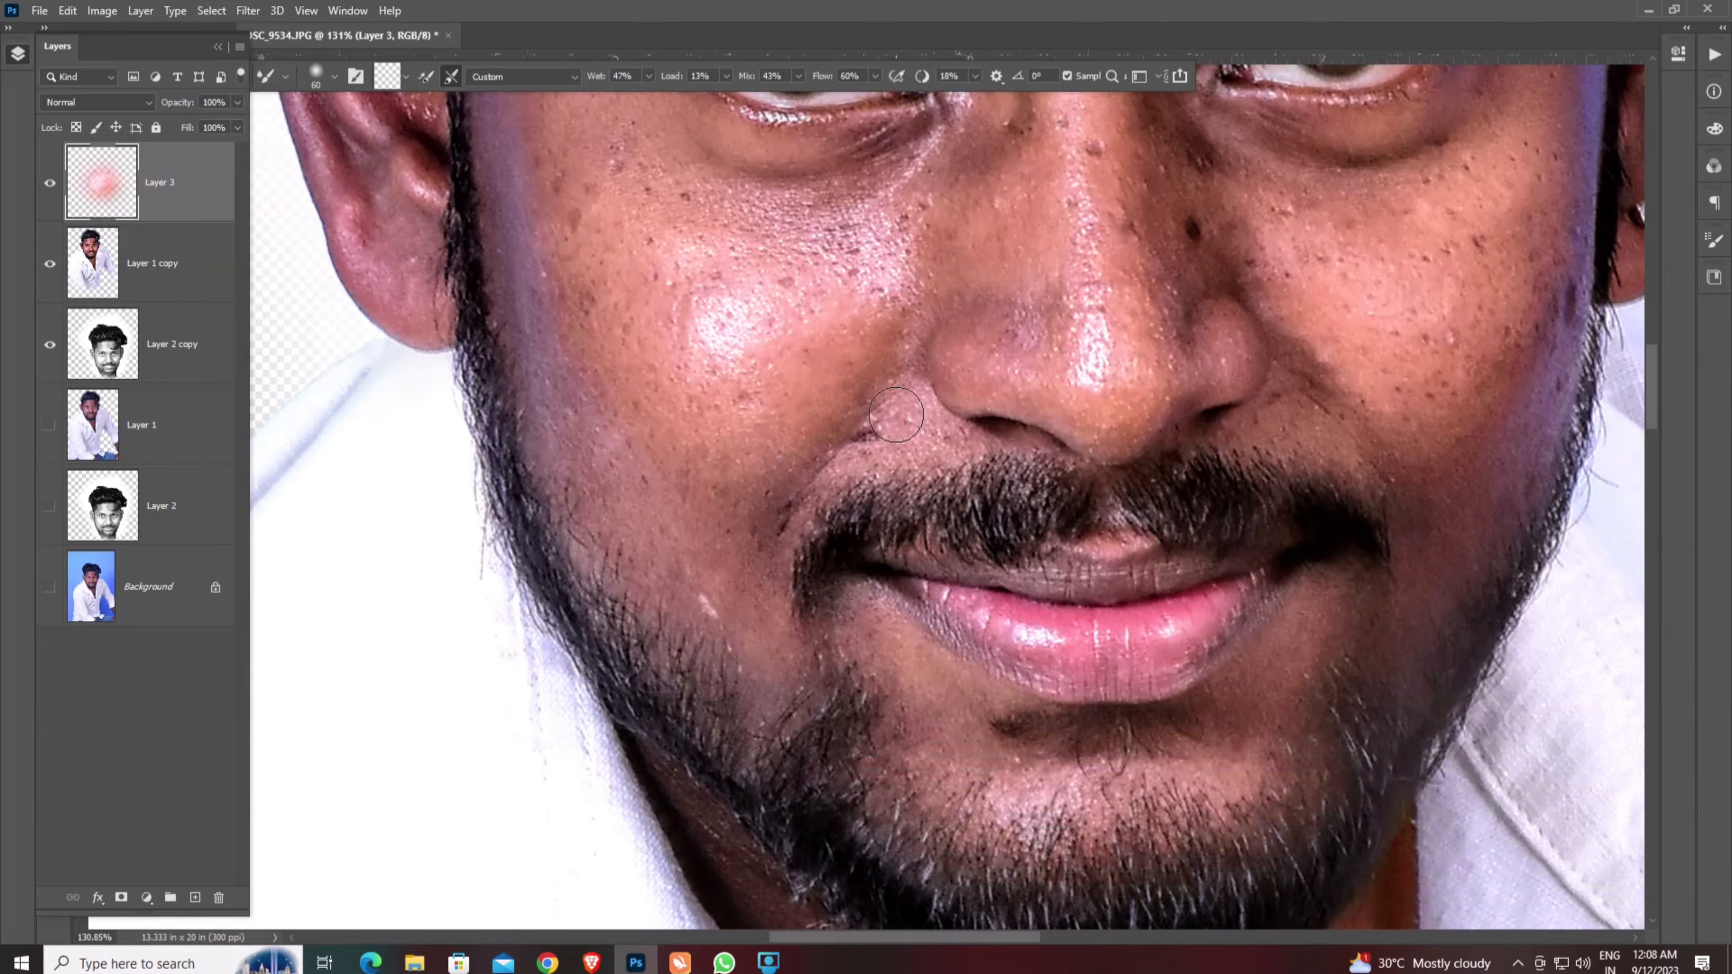
click(887, 408)
key(bracketright)
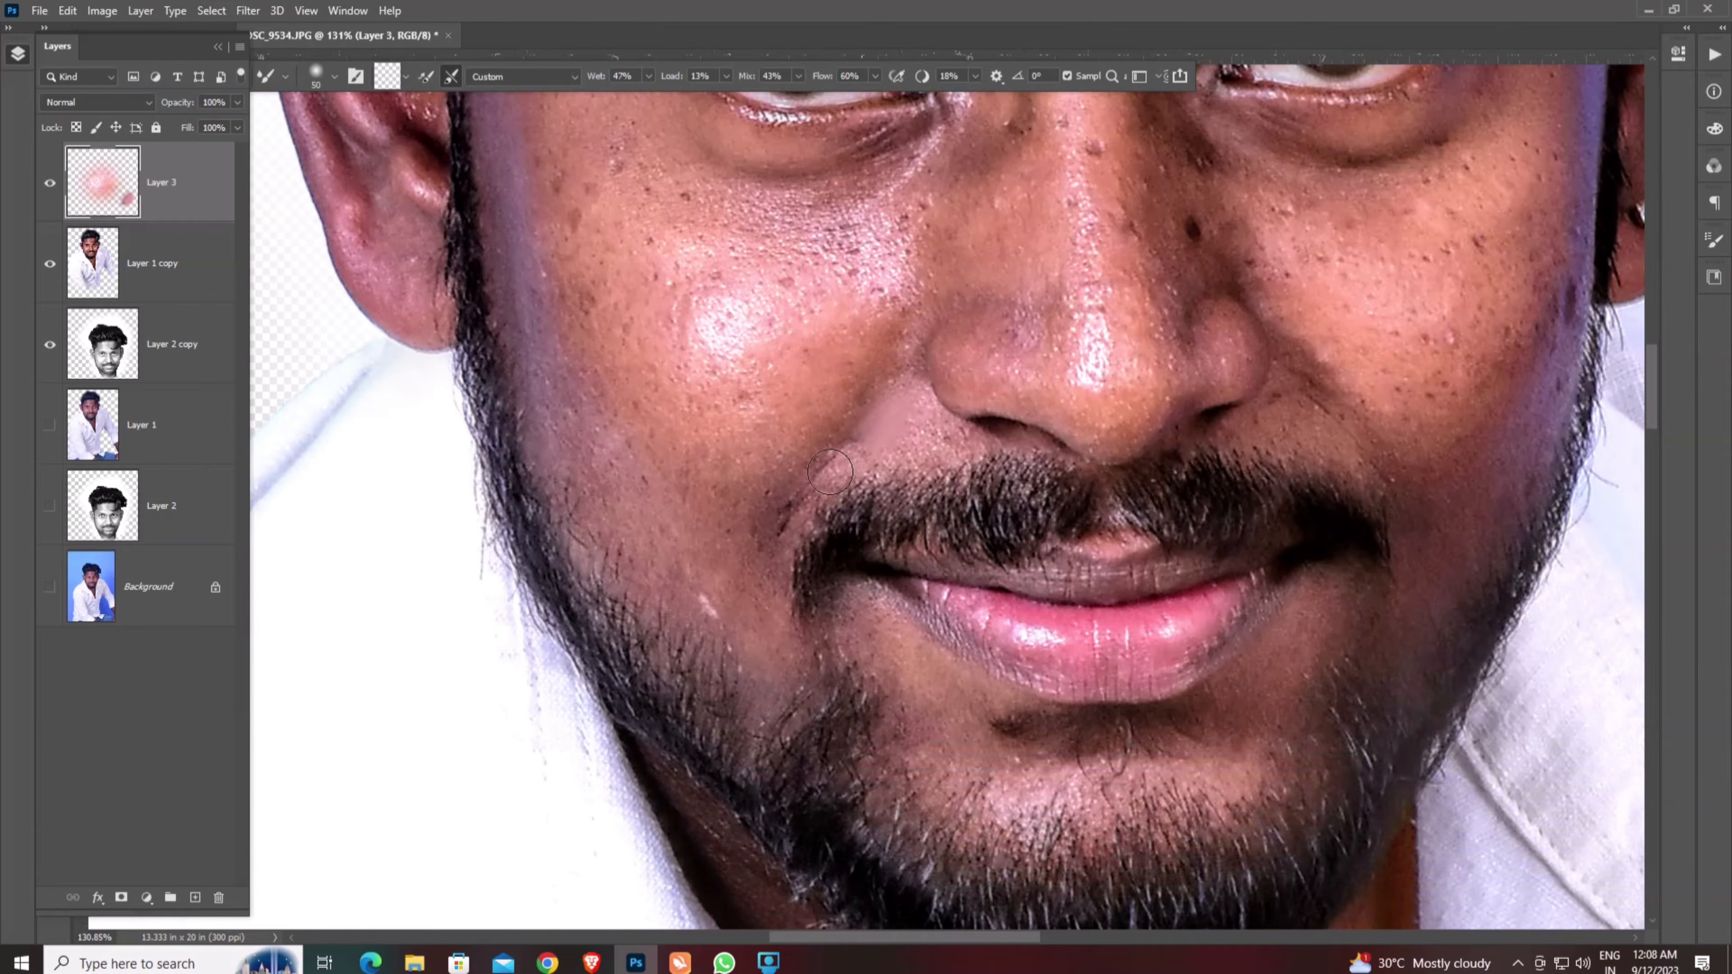
key(bracketright)
mouse_move(909, 429)
mouse_down()
mouse_move(929, 430)
mouse_move(900, 453)
mouse_move(874, 377)
mouse_up()
key(bracketright)
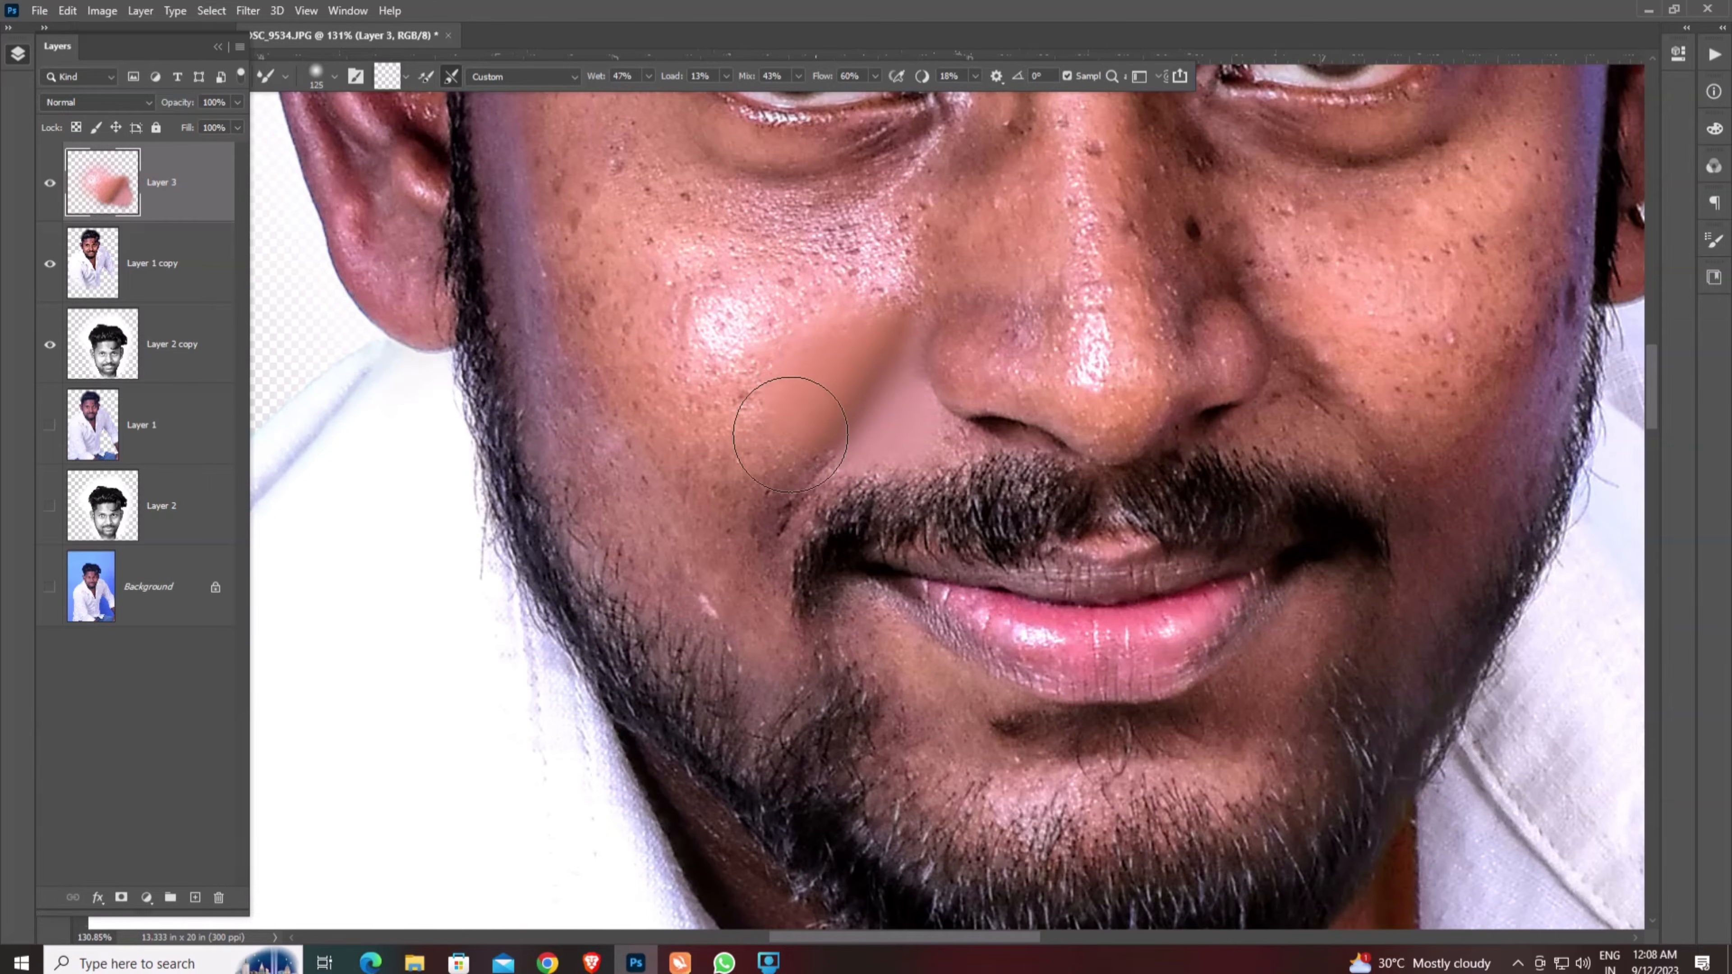
- Smooth the outer left cheek and the skin beside the eye with the Mixer Brush at size 150
key(bracketright)
scroll(743, 416, up, 2)
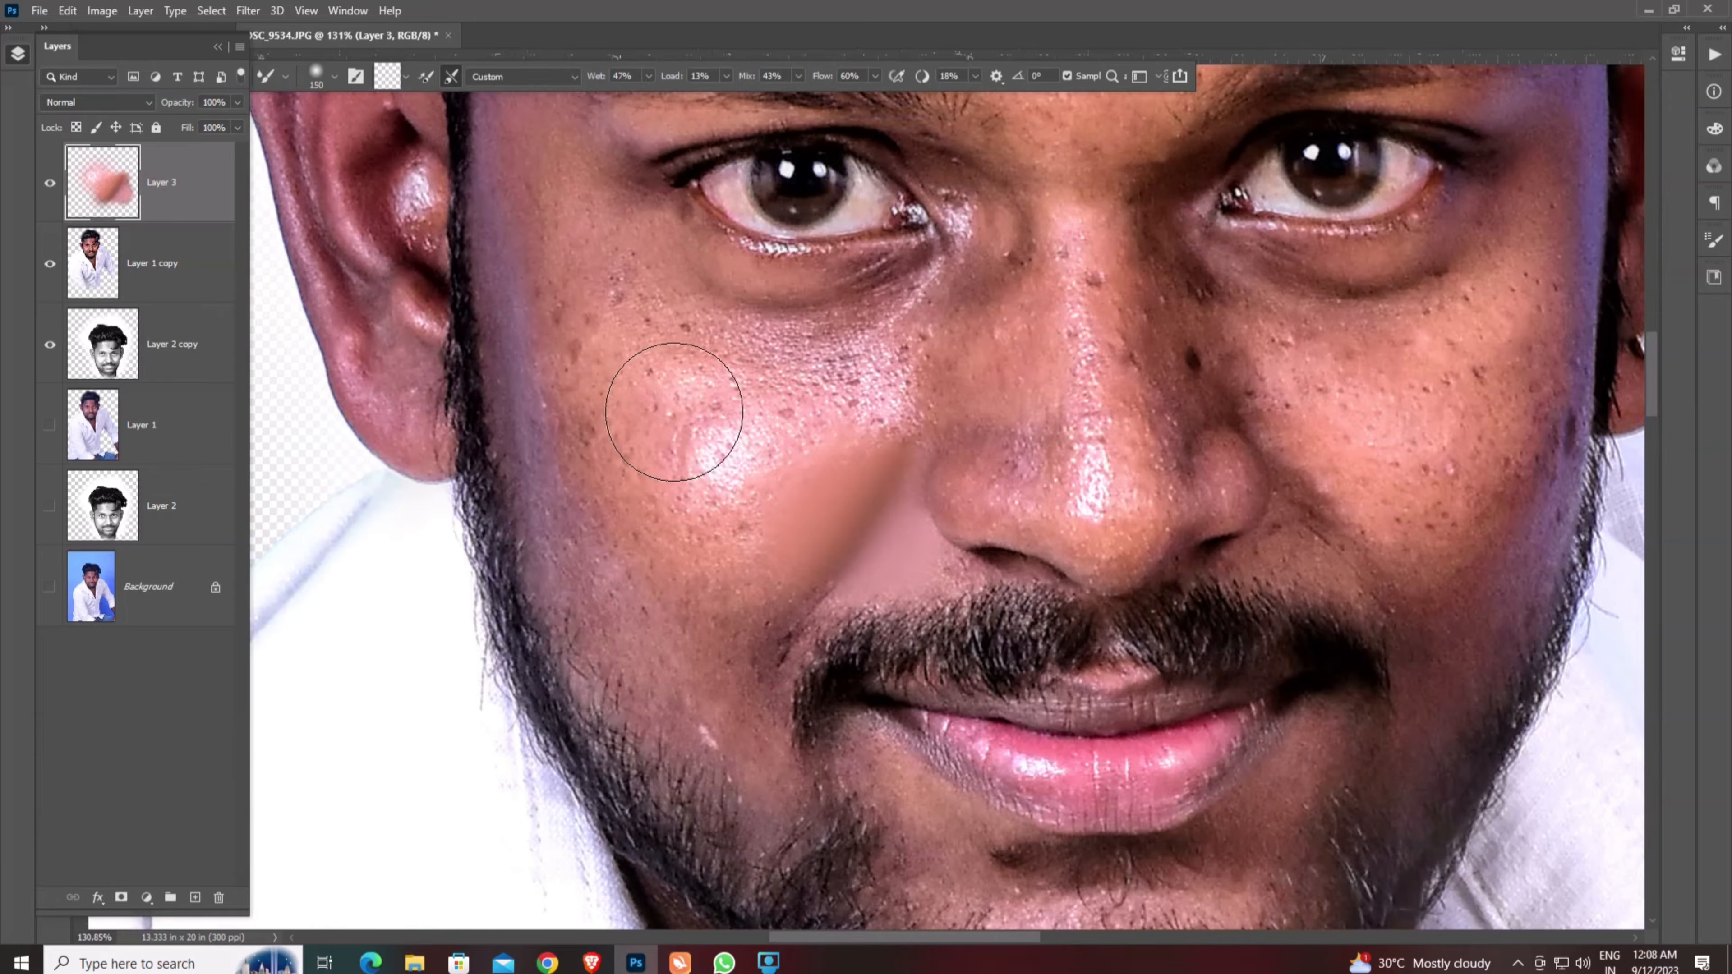
mouse_move(674, 412)
mouse_down()
mouse_move(636, 403)
mouse_move(665, 426)
mouse_up()
scroll(600, 453, up, 2)
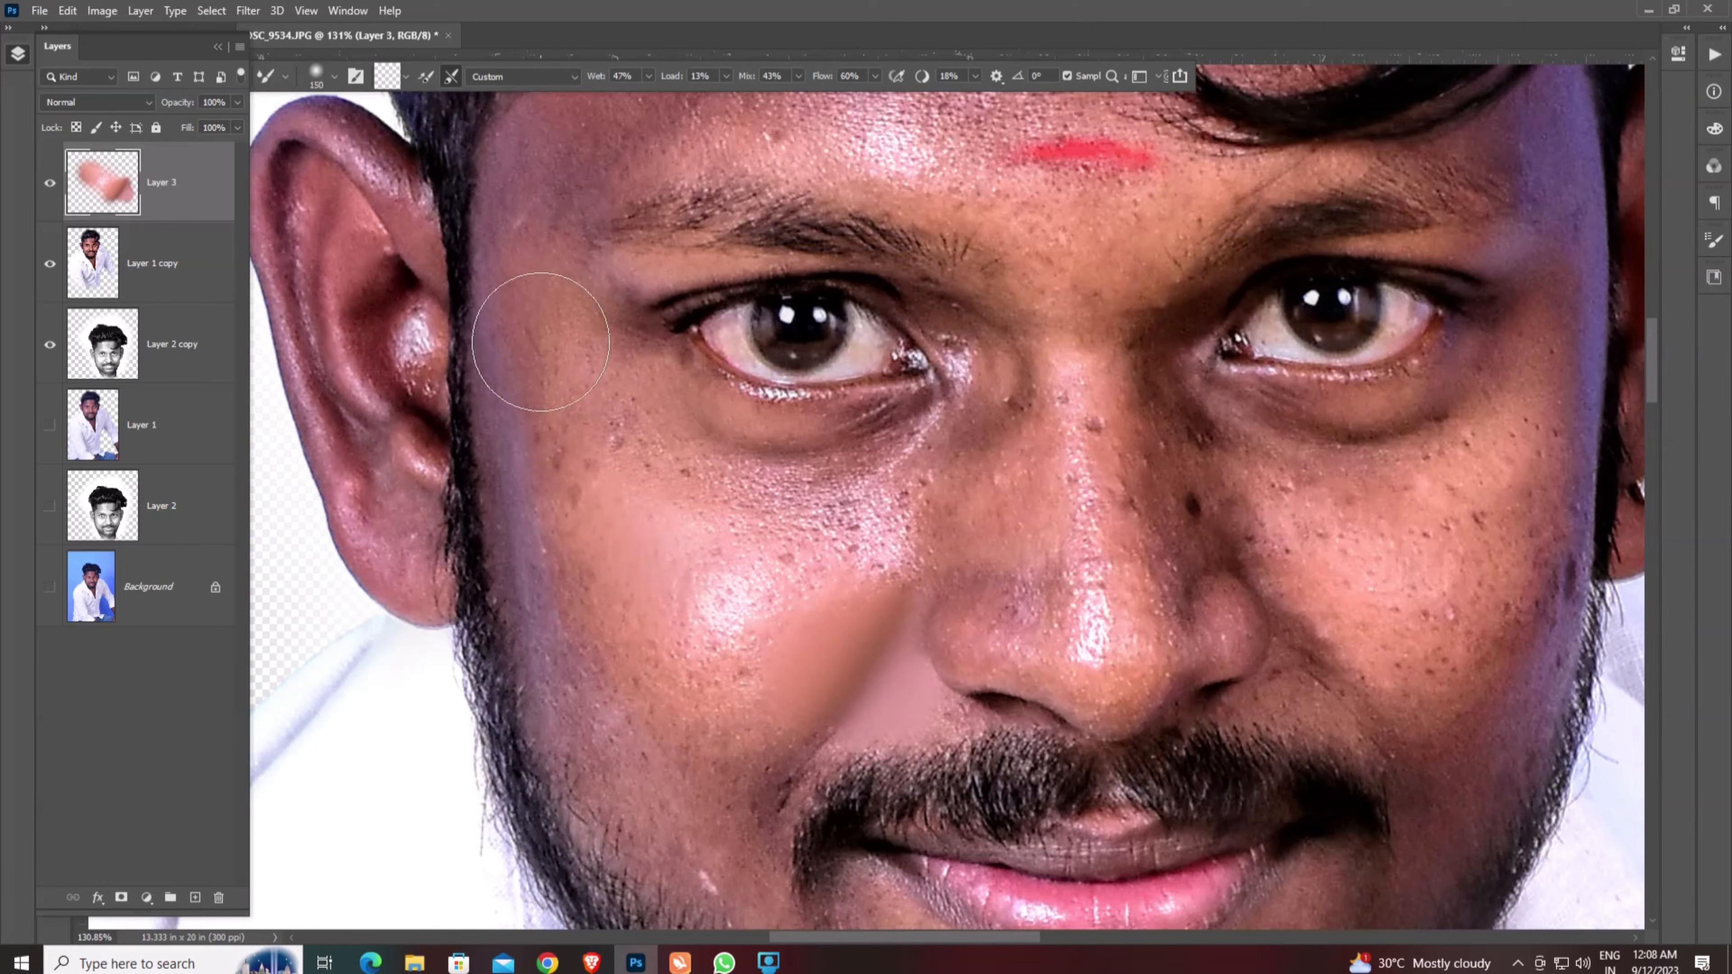
drag(541, 342, 530, 443)
drag(551, 332, 573, 447)
scroll(573, 451, down, 3)
key(bracketleft)
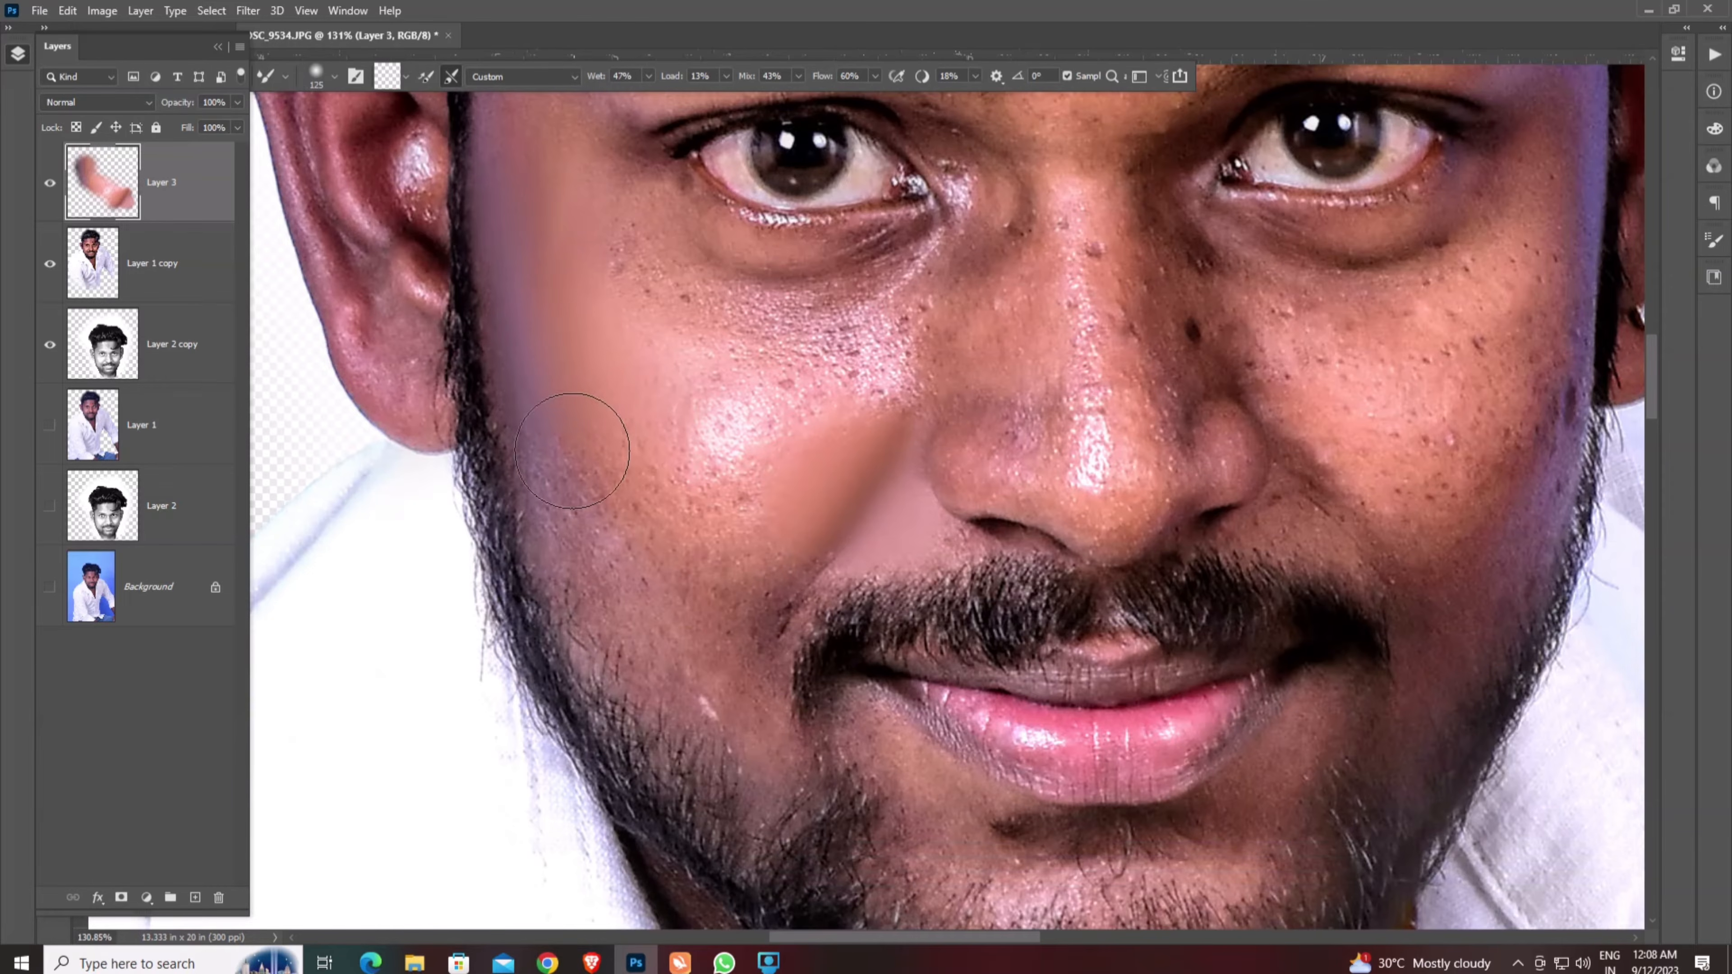
- Blend the lower left cheek down to the beard and moustache edge, reducing the brush for the tighter area
key(bracketright)
mouse_move(762, 445)
mouse_down()
mouse_move(691, 651)
mouse_move(636, 496)
mouse_move(635, 441)
mouse_move(629, 477)
mouse_move(587, 424)
mouse_move(577, 456)
mouse_move(647, 579)
mouse_move(734, 587)
mouse_up()
key(bracketleft)
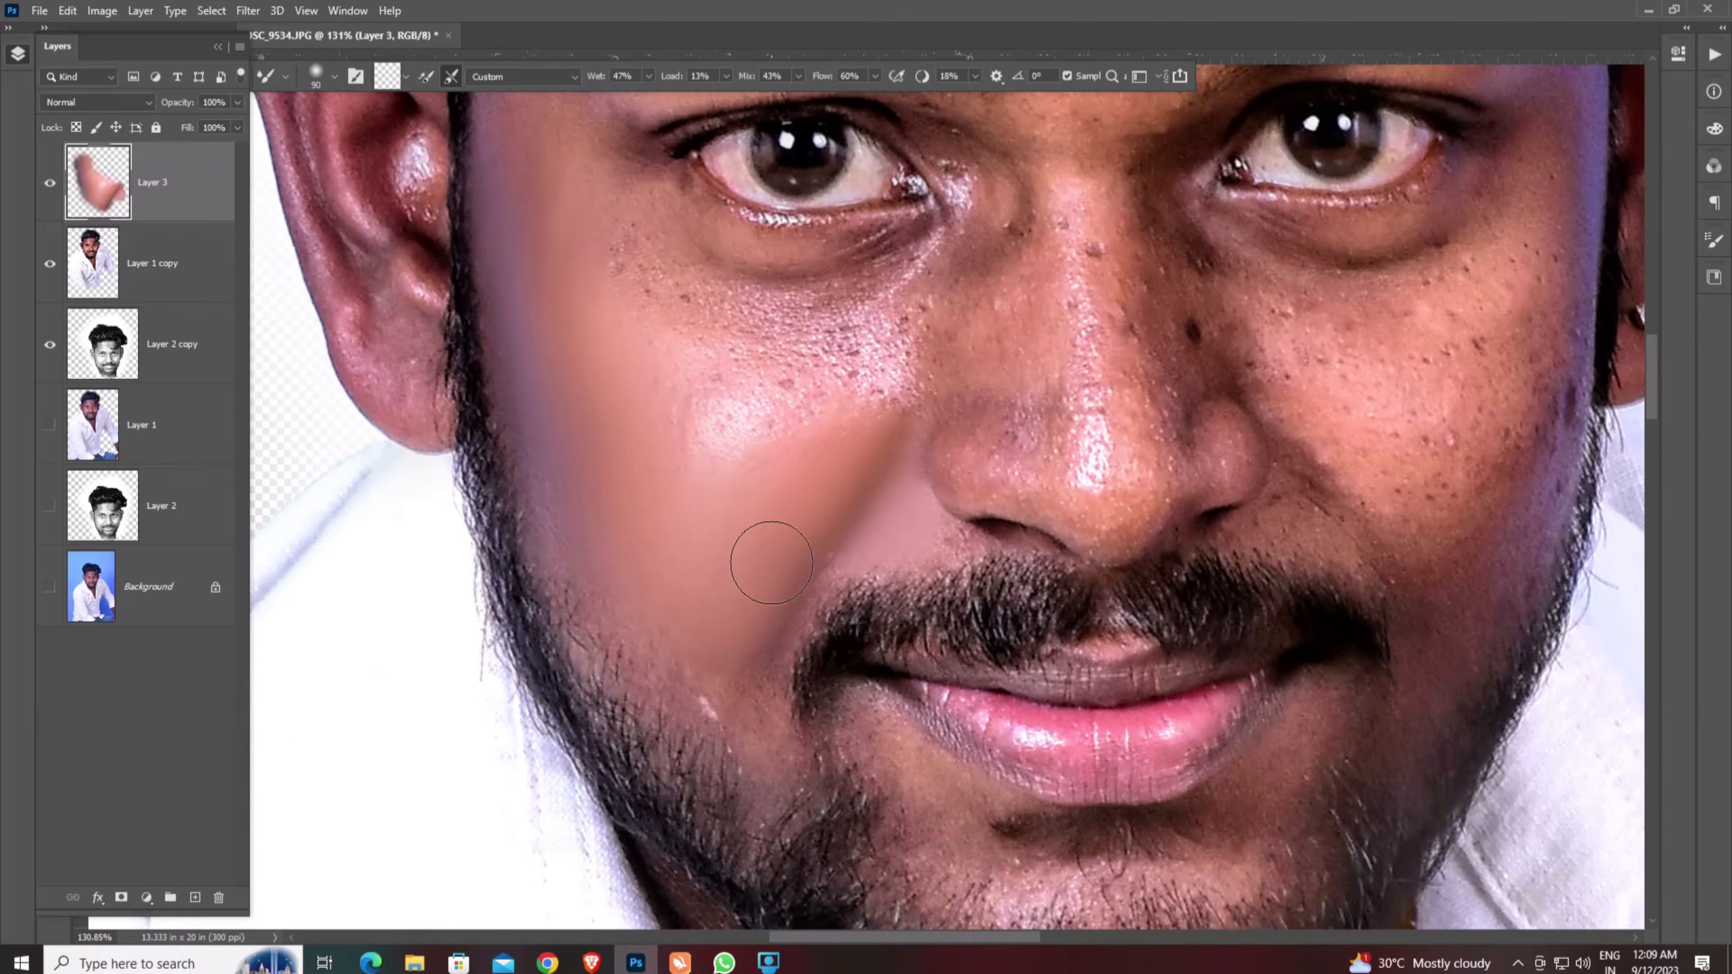
drag(727, 673, 663, 639)
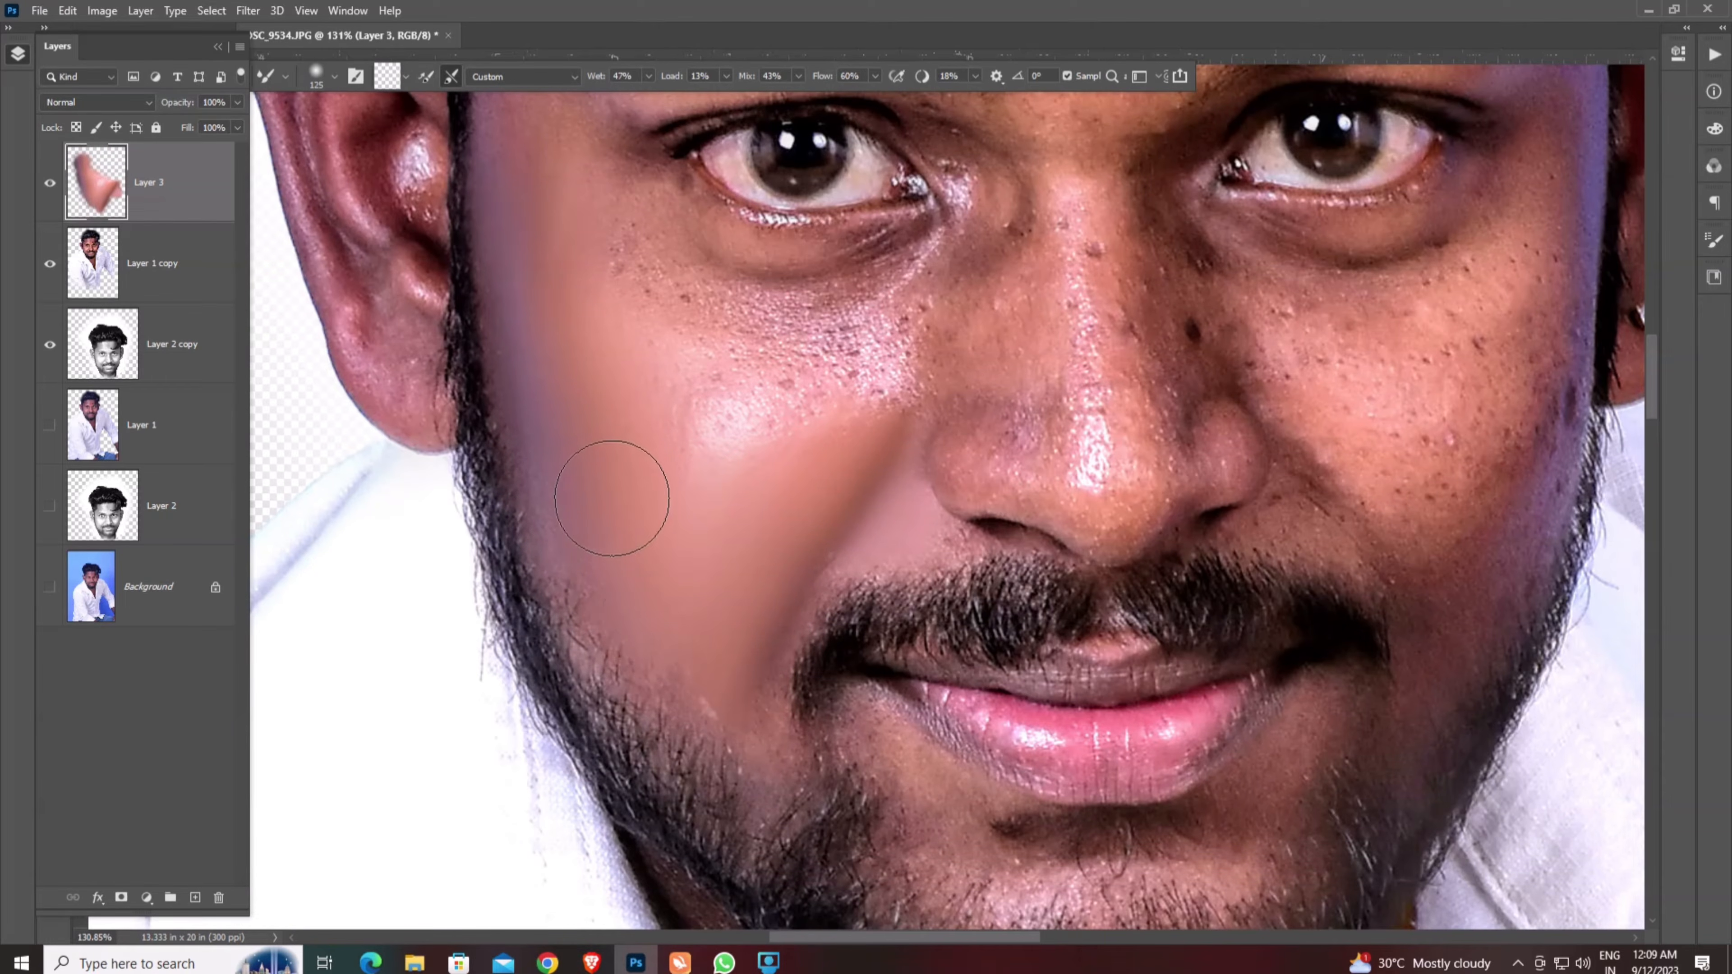
- Blend the left side of the face from the sideburn up to the temple beside the eye, adjusting the brush size
scroll(619, 550, up, 2)
key(bracketright)
key(bracketright)
key(bracketright)
key(bracketright)
key(bracketleft)
mouse_move(618, 473)
mouse_down()
mouse_move(624, 420)
mouse_move(643, 451)
mouse_move(597, 350)
mouse_up()
key(bracketleft)
key(bracketleft)
scroll(574, 405, up, 1)
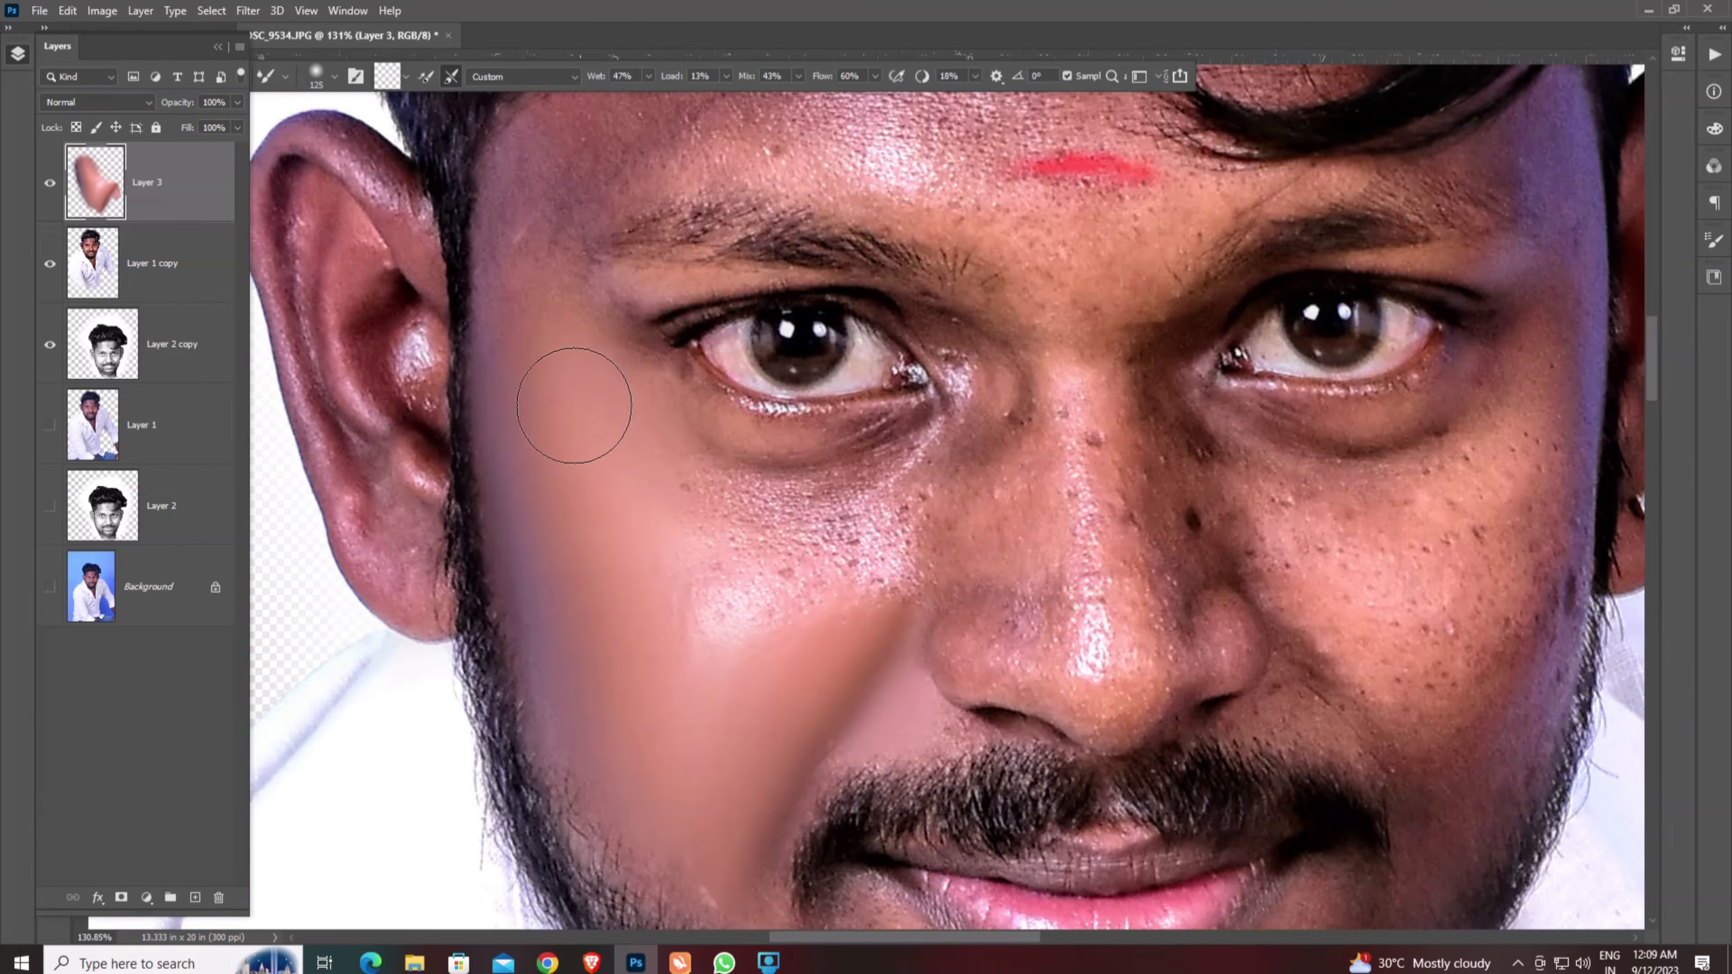
scroll(769, 549, down, 1)
key(bracketright)
key(bracketright)
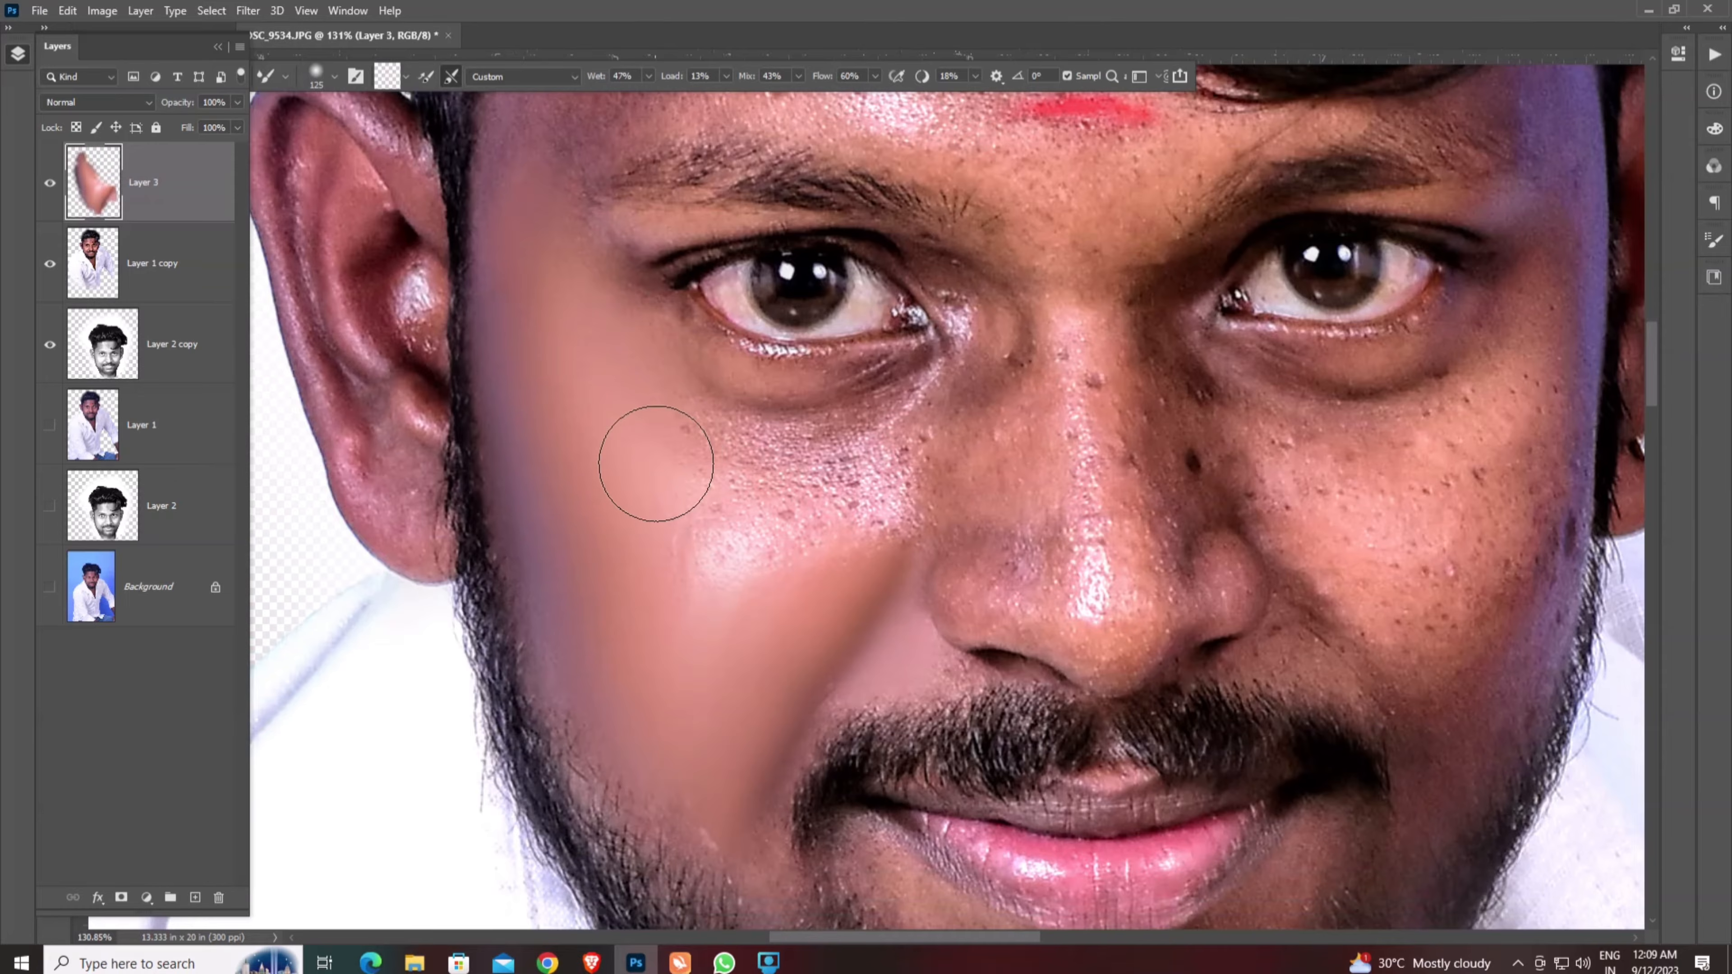
- Smooth the textured skin under the left eye and across the cheek highlight toward the nose
mouse_move(795, 489)
mouse_down()
mouse_move(915, 456)
mouse_move(819, 539)
mouse_move(781, 602)
mouse_move(777, 573)
mouse_move(743, 593)
mouse_move(786, 543)
mouse_move(819, 454)
mouse_move(702, 631)
mouse_move(715, 503)
mouse_move(807, 478)
mouse_move(879, 487)
mouse_up()
key(bracketright)
key(bracketleft)
key(bracketleft)
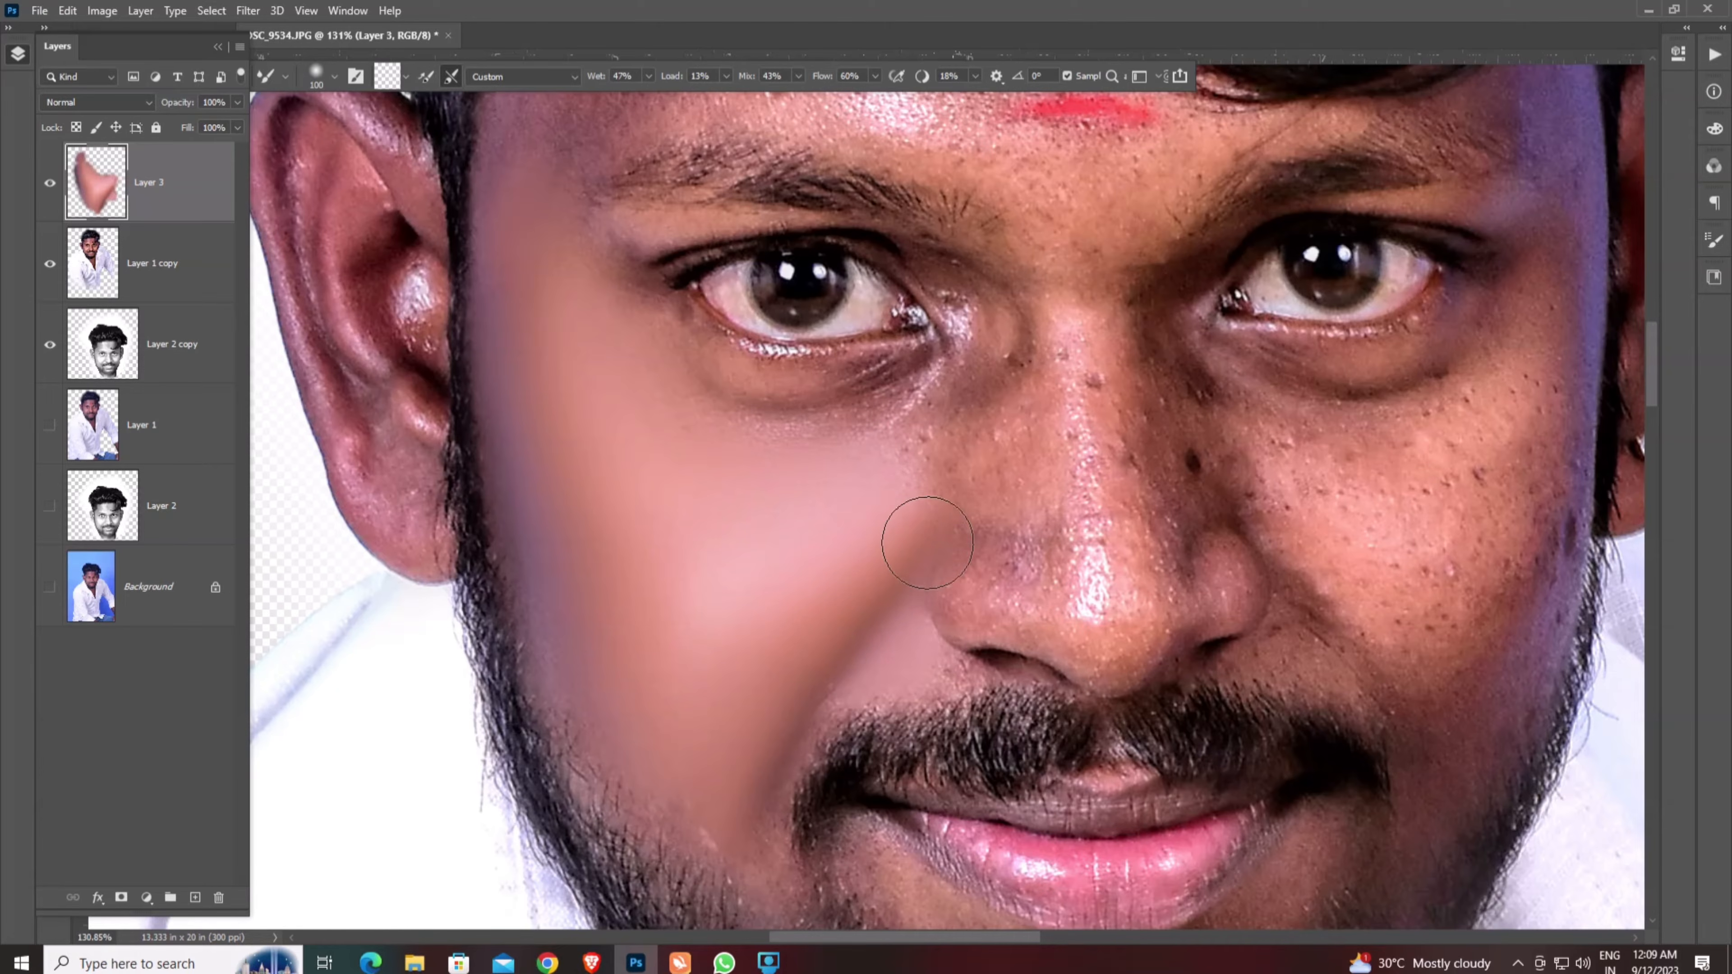
- Smooth the bridge and upper left side of the nose with the Mixer Brush at size 150
key(bracketright)
key(bracketright)
mouse_move(1071, 517)
mouse_down()
mouse_move(828, 497)
mouse_move(846, 515)
mouse_up()
mouse_move(833, 450)
mouse_down()
mouse_move(839, 362)
mouse_move(852, 419)
mouse_move(842, 267)
mouse_move(850, 332)
mouse_up()
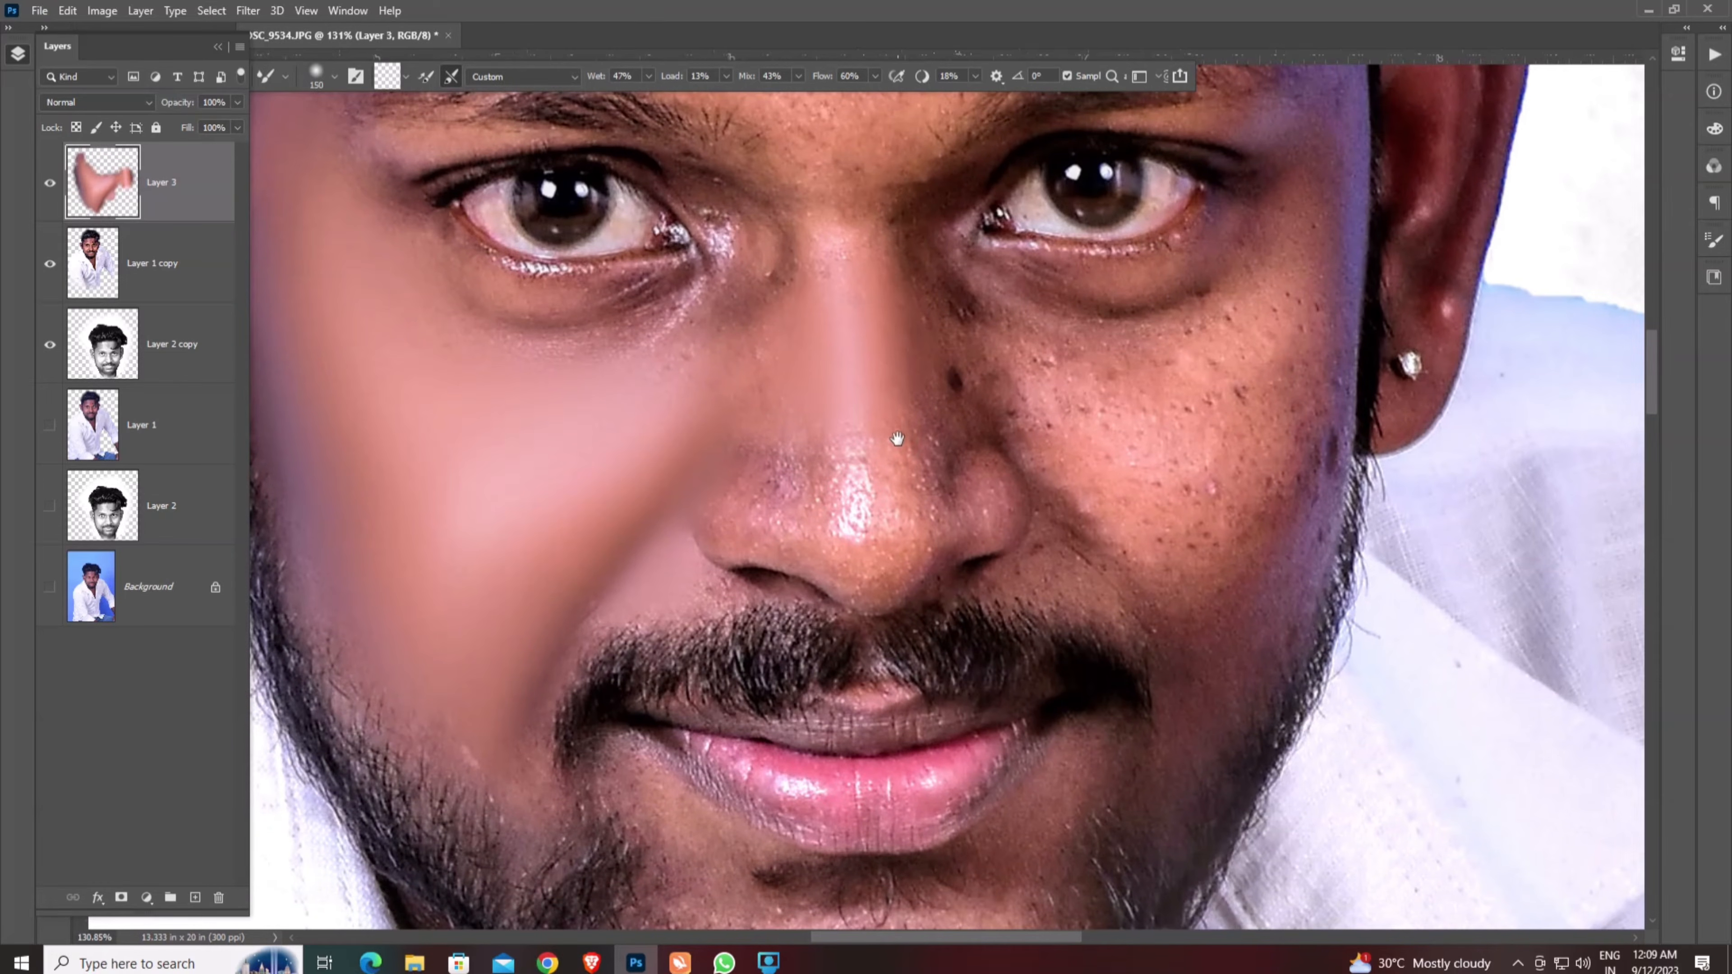
- Smooth the shiny highlight on the nose tip with the Mixer Brush, reducing the brush to size 100
mouse_move(897, 439)
mouse_down()
mouse_move(872, 323)
mouse_move(834, 391)
mouse_move(857, 376)
mouse_up()
key(bracketleft)
key(bracketleft)
key(bracketleft)
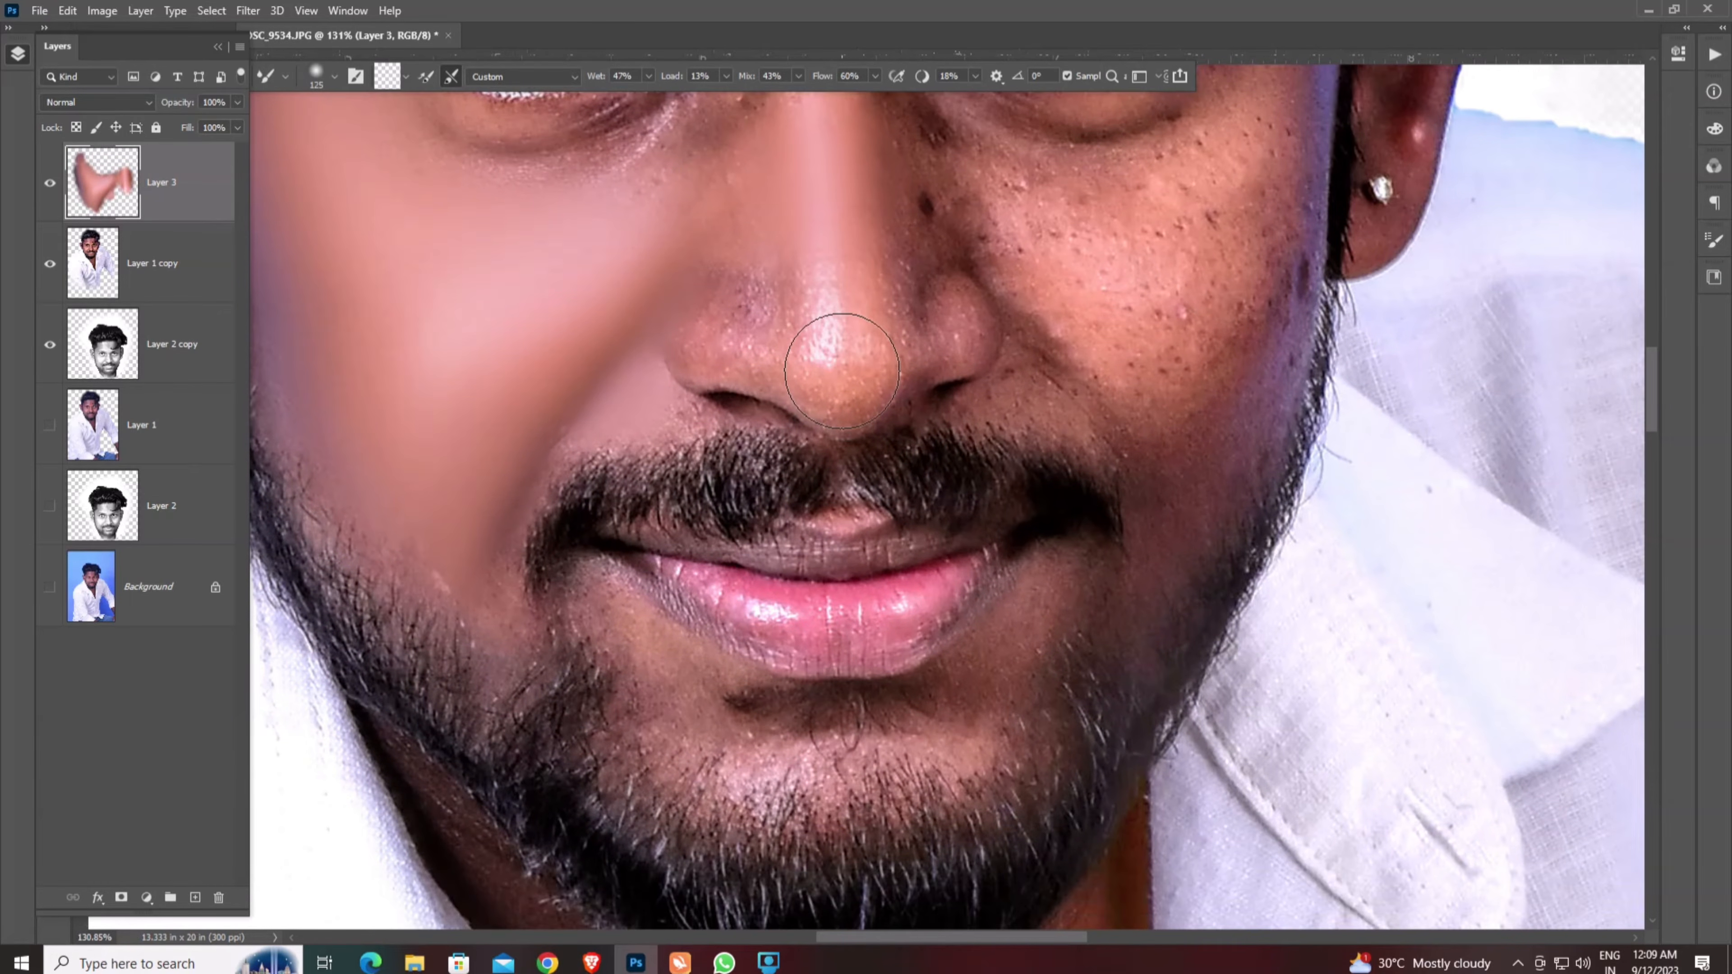
key(bracketright)
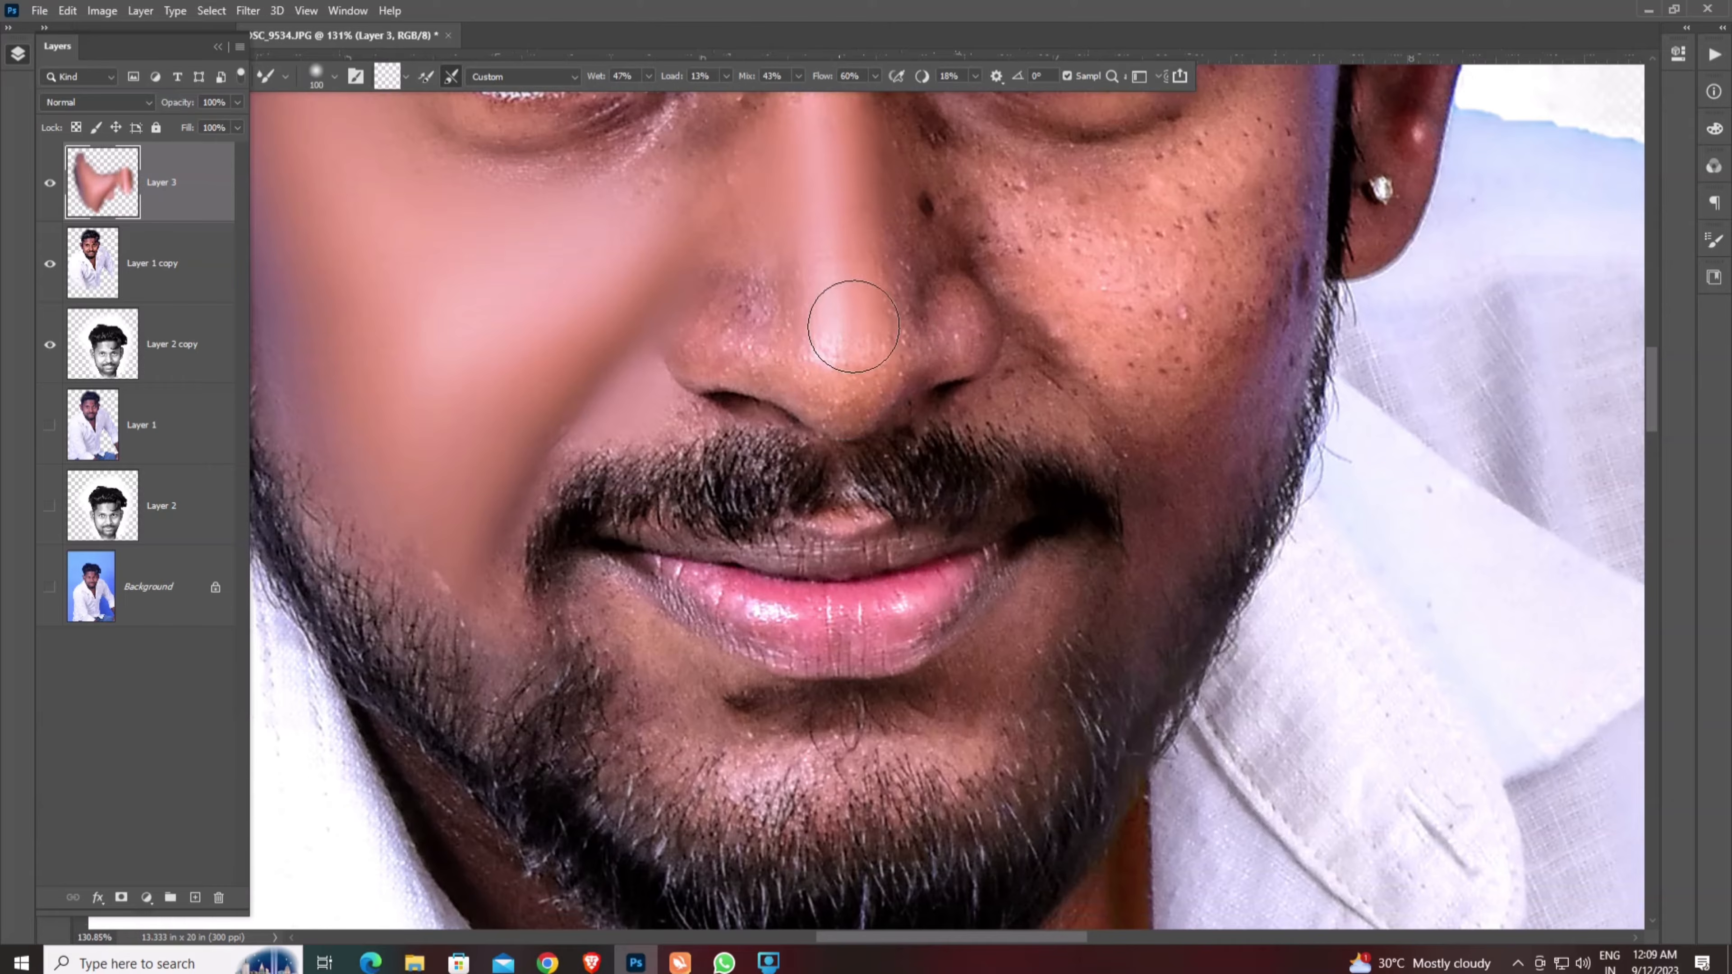
- Blend the left side of the nose and the skin up to the inner left eye corner, using brush sizes from 90 to 125
key(bracketleft)
scroll(824, 382, up, 2)
key(bracketright)
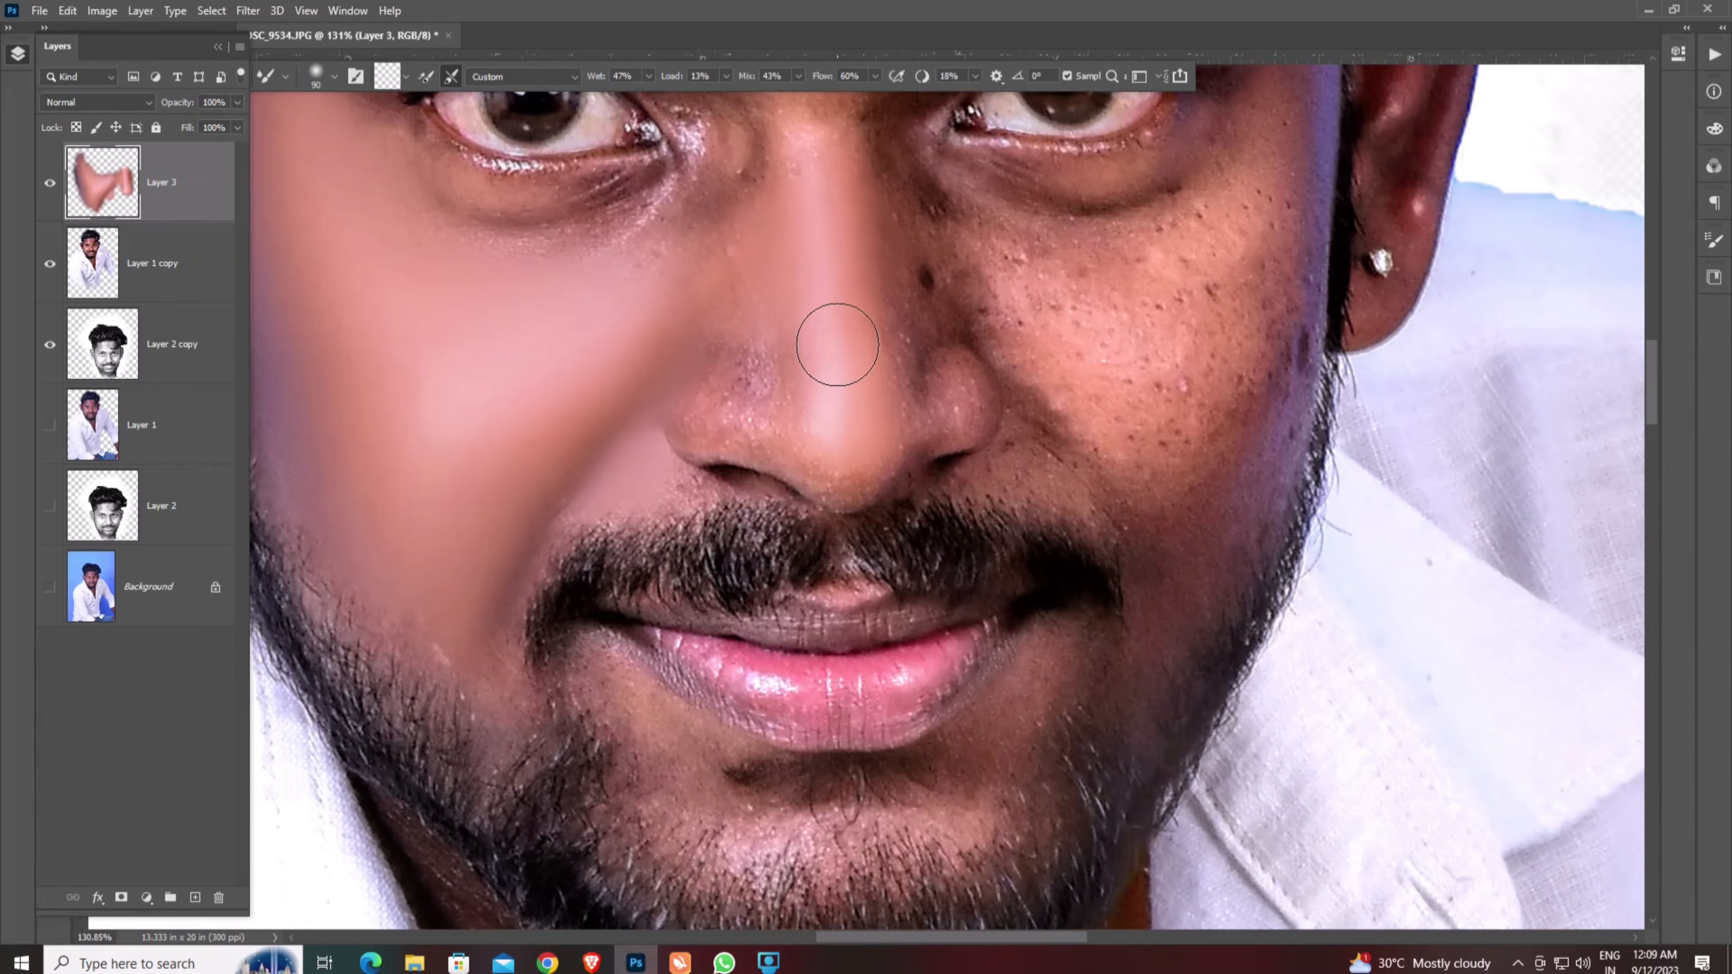
scroll(860, 365, up, 2)
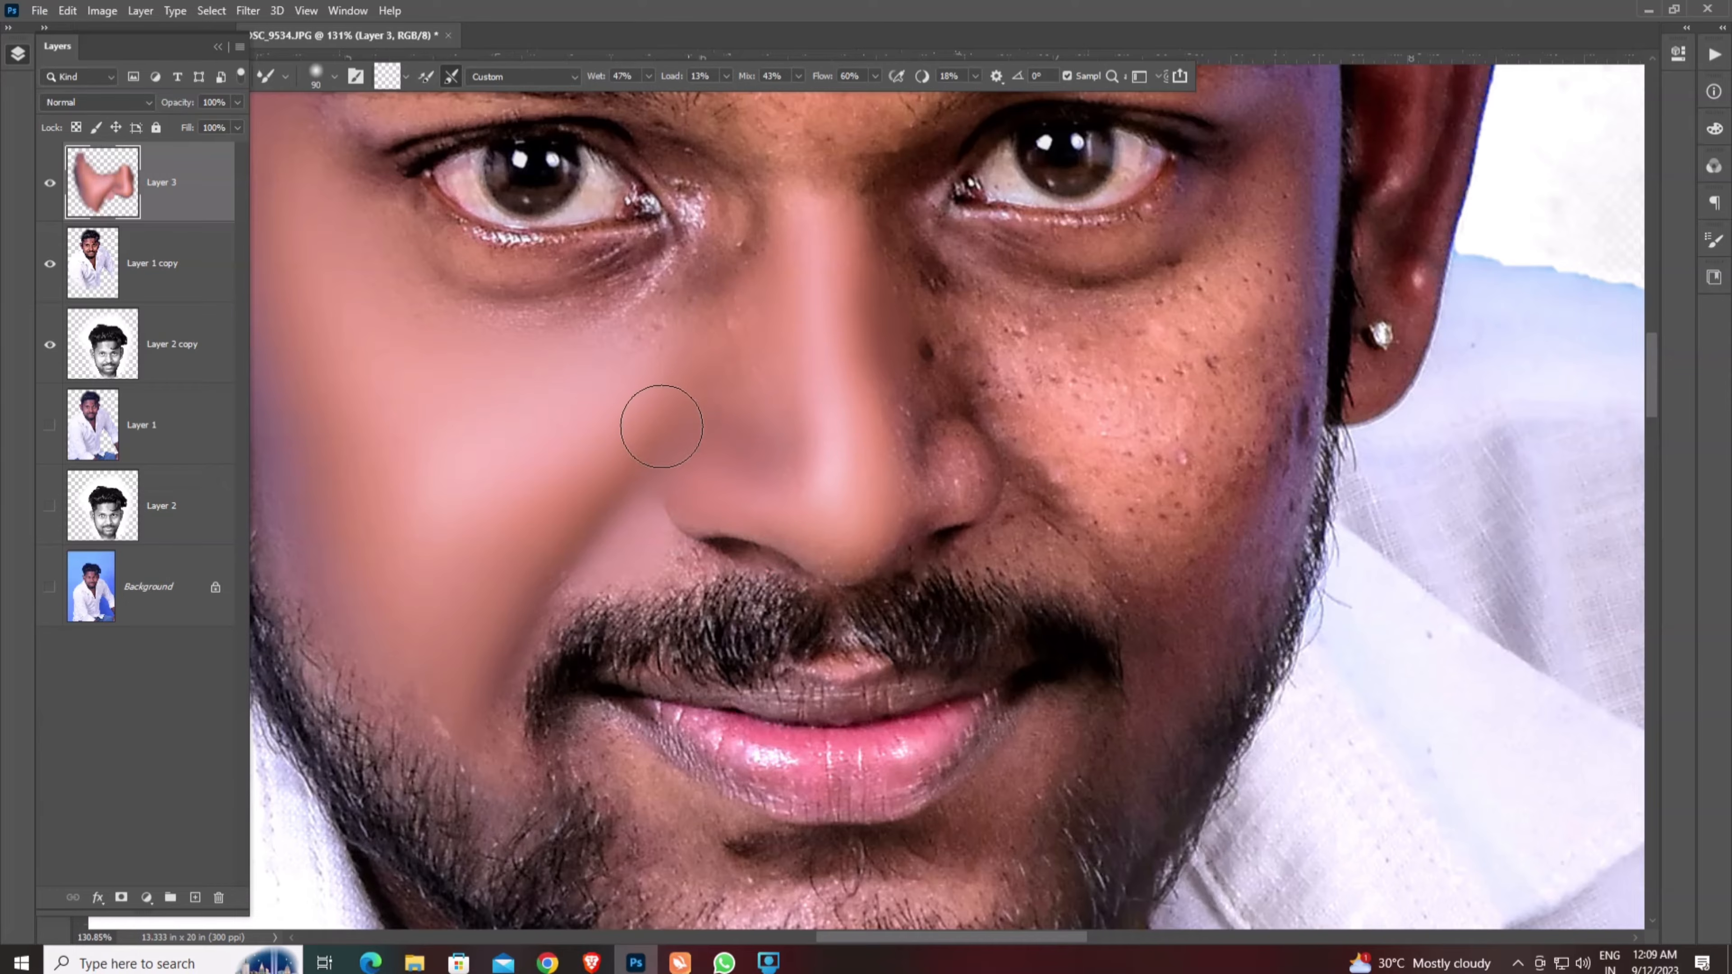
key(bracketright)
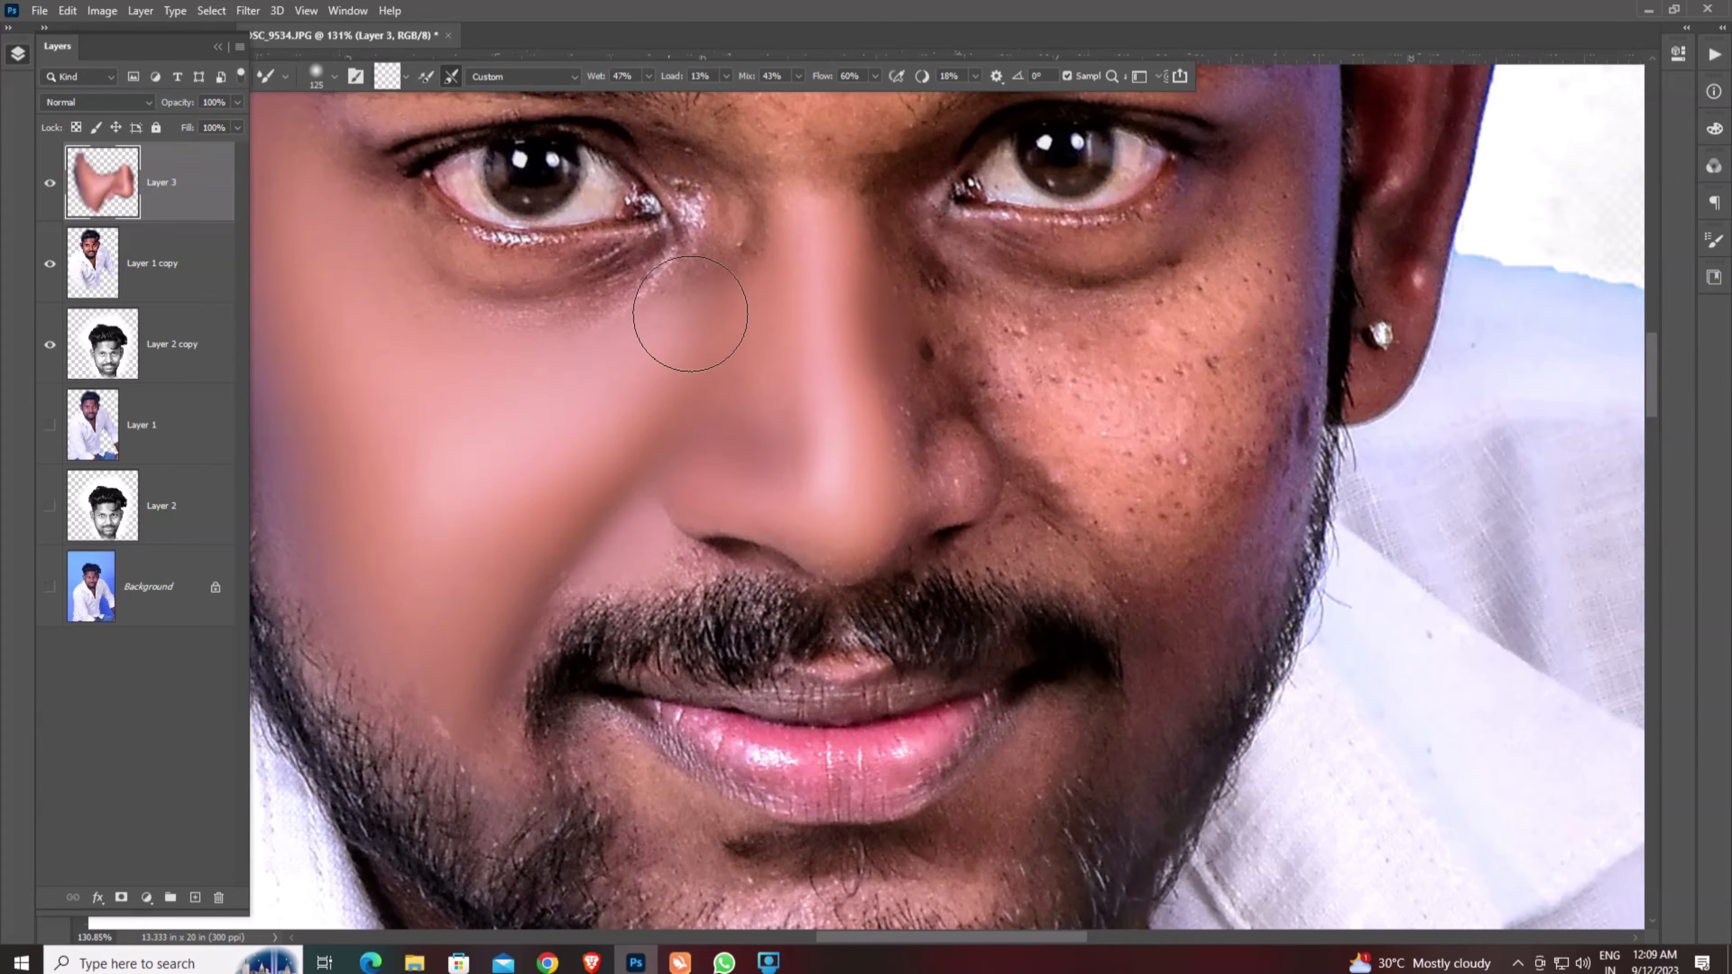
key(bracketleft)
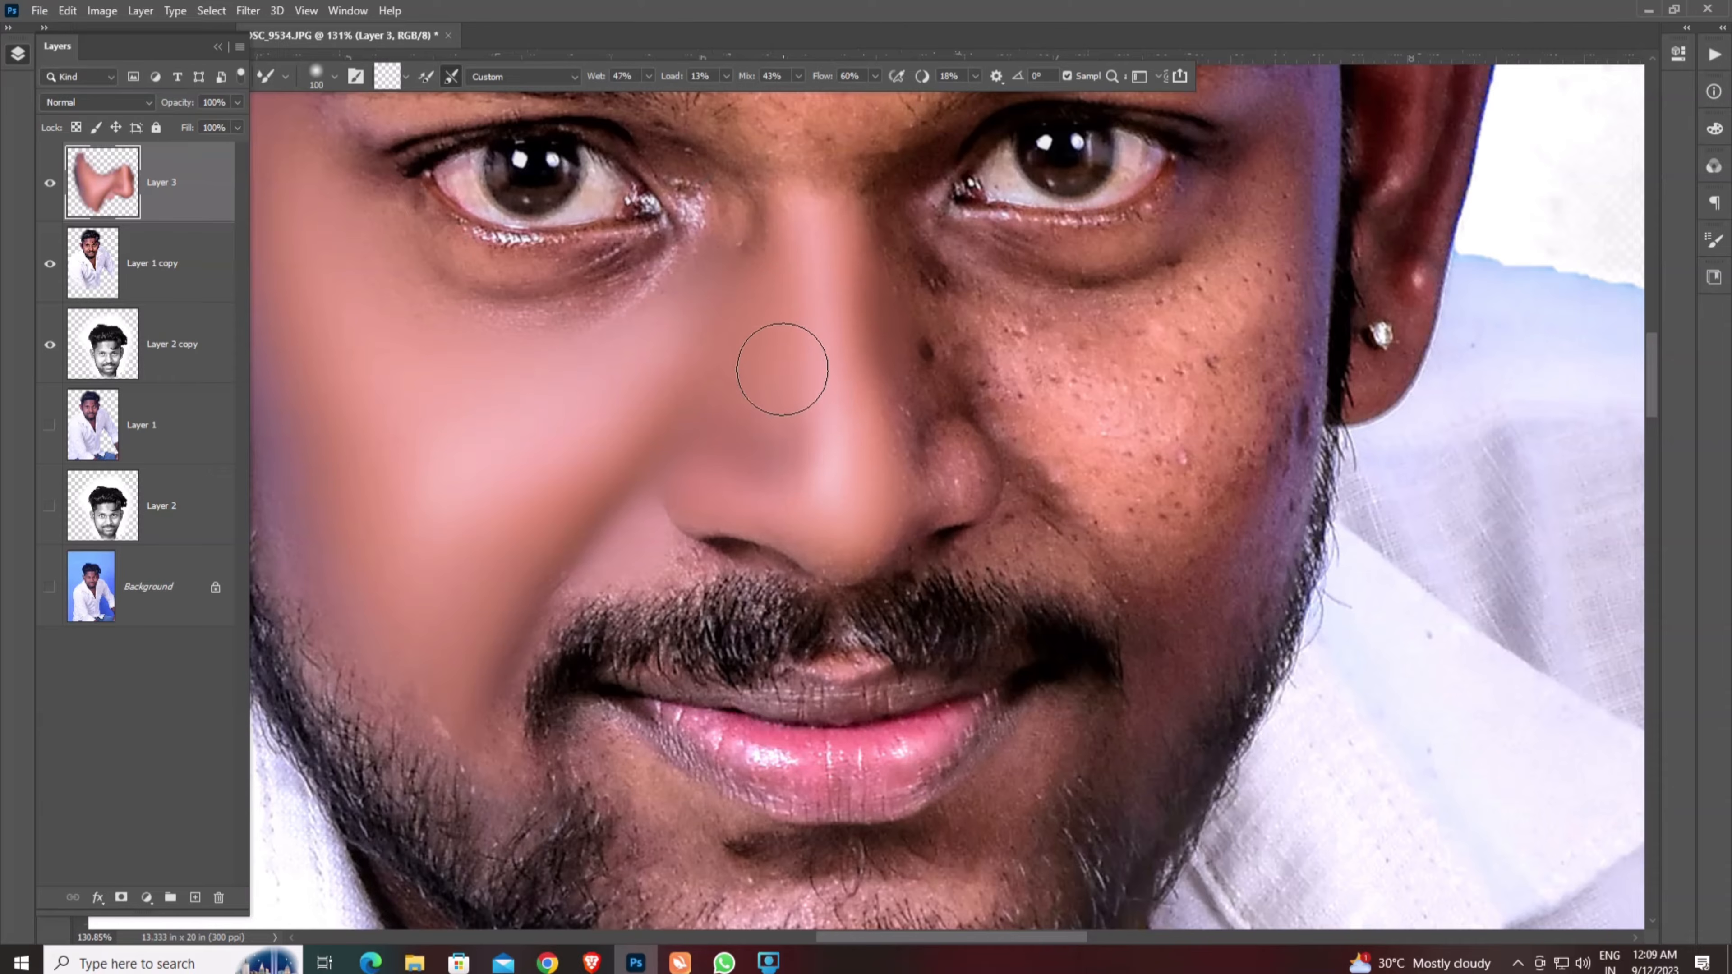
- Smooth the base of the nose, the right nostril and the shaded right side of the nose with a brush around size 70 to 90
mouse_move(920, 458)
mouse_down()
mouse_move(671, 538)
mouse_move(696, 573)
mouse_move(751, 491)
mouse_up()
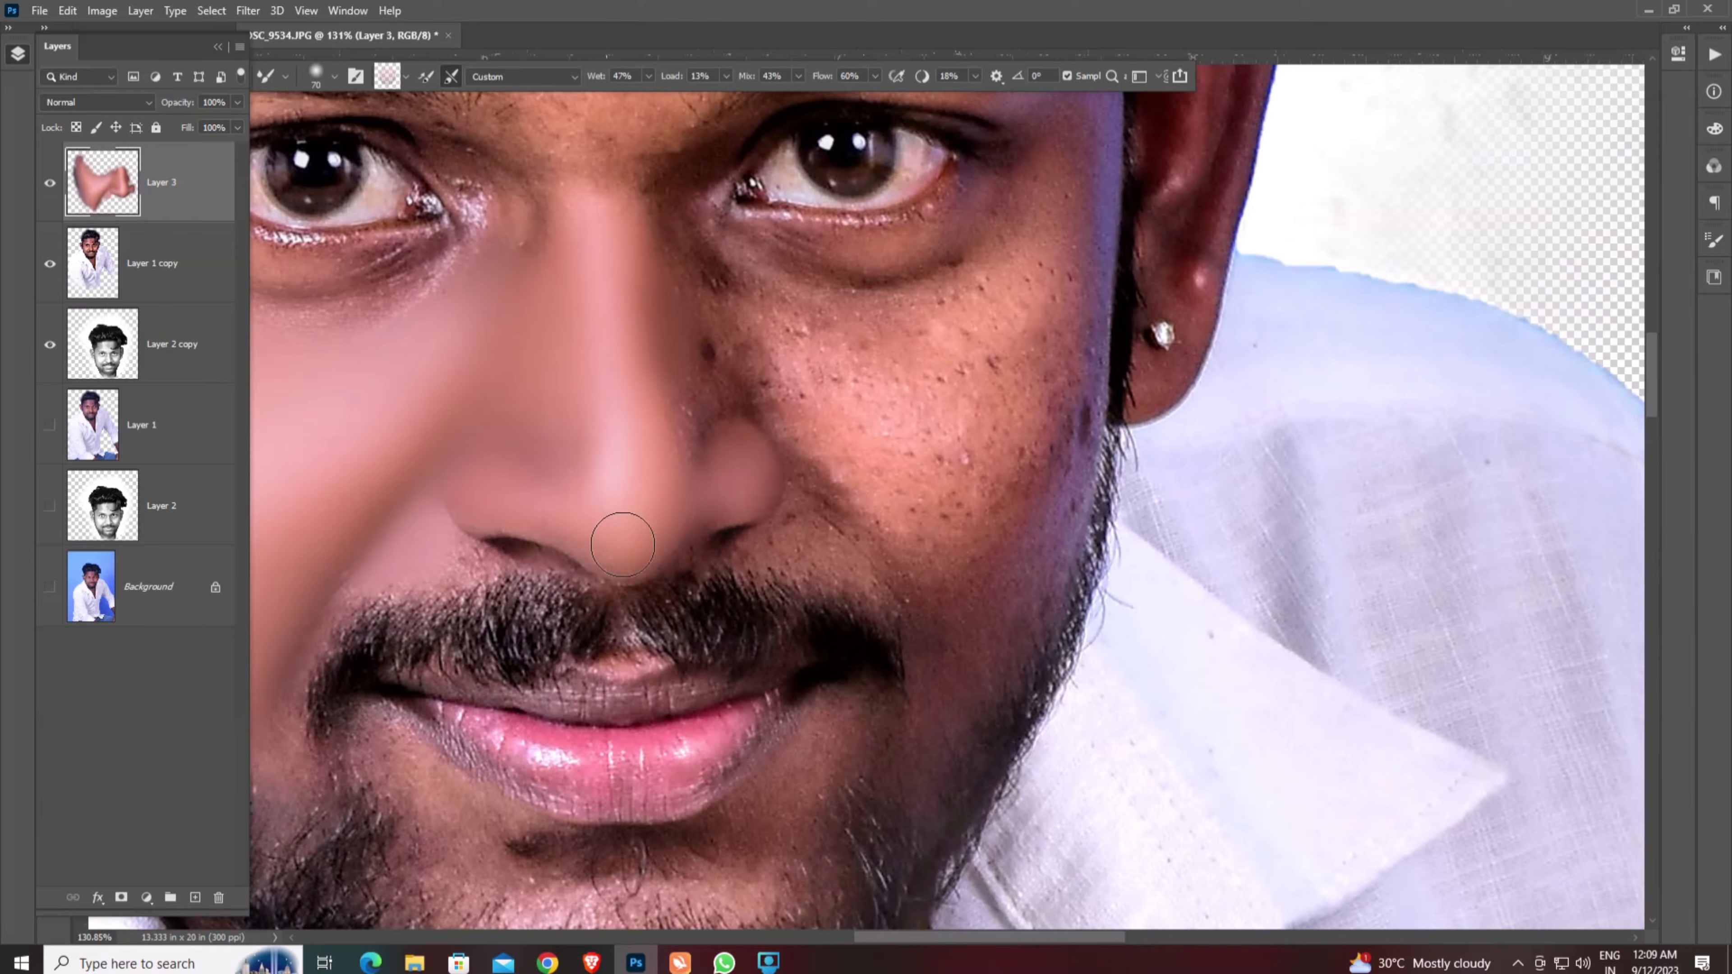
drag(622, 544, 538, 643)
drag(667, 470, 522, 550)
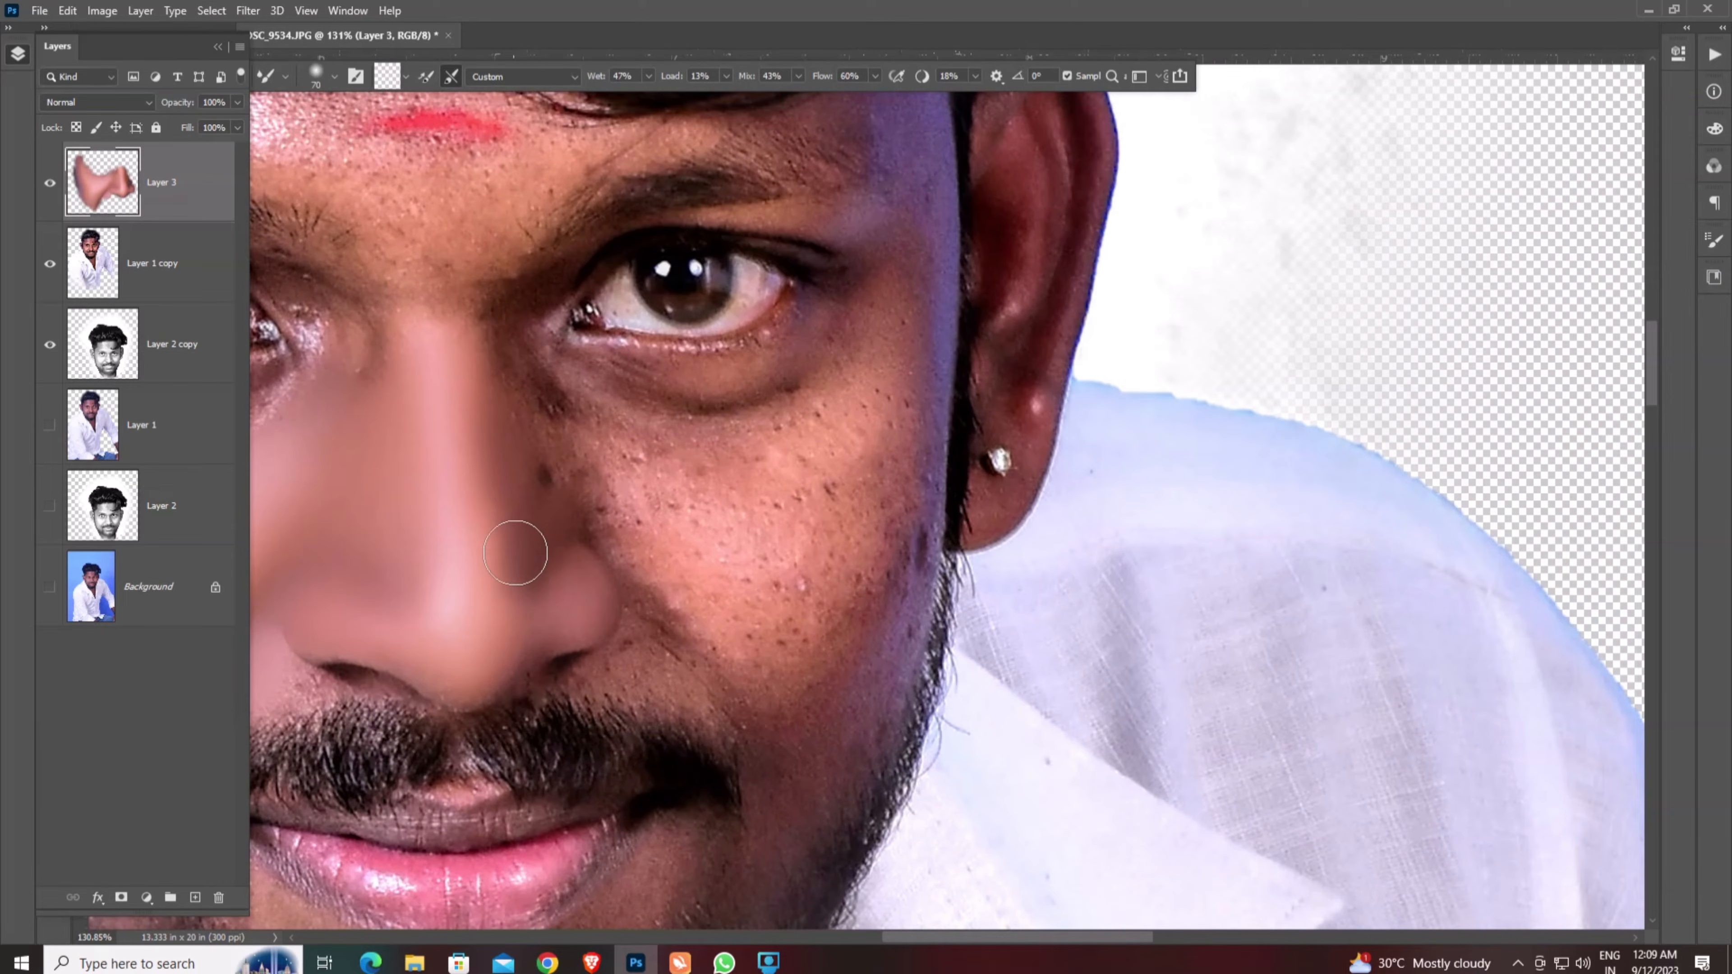
mouse_move(701, 522)
mouse_down()
mouse_move(629, 519)
mouse_move(628, 591)
mouse_up()
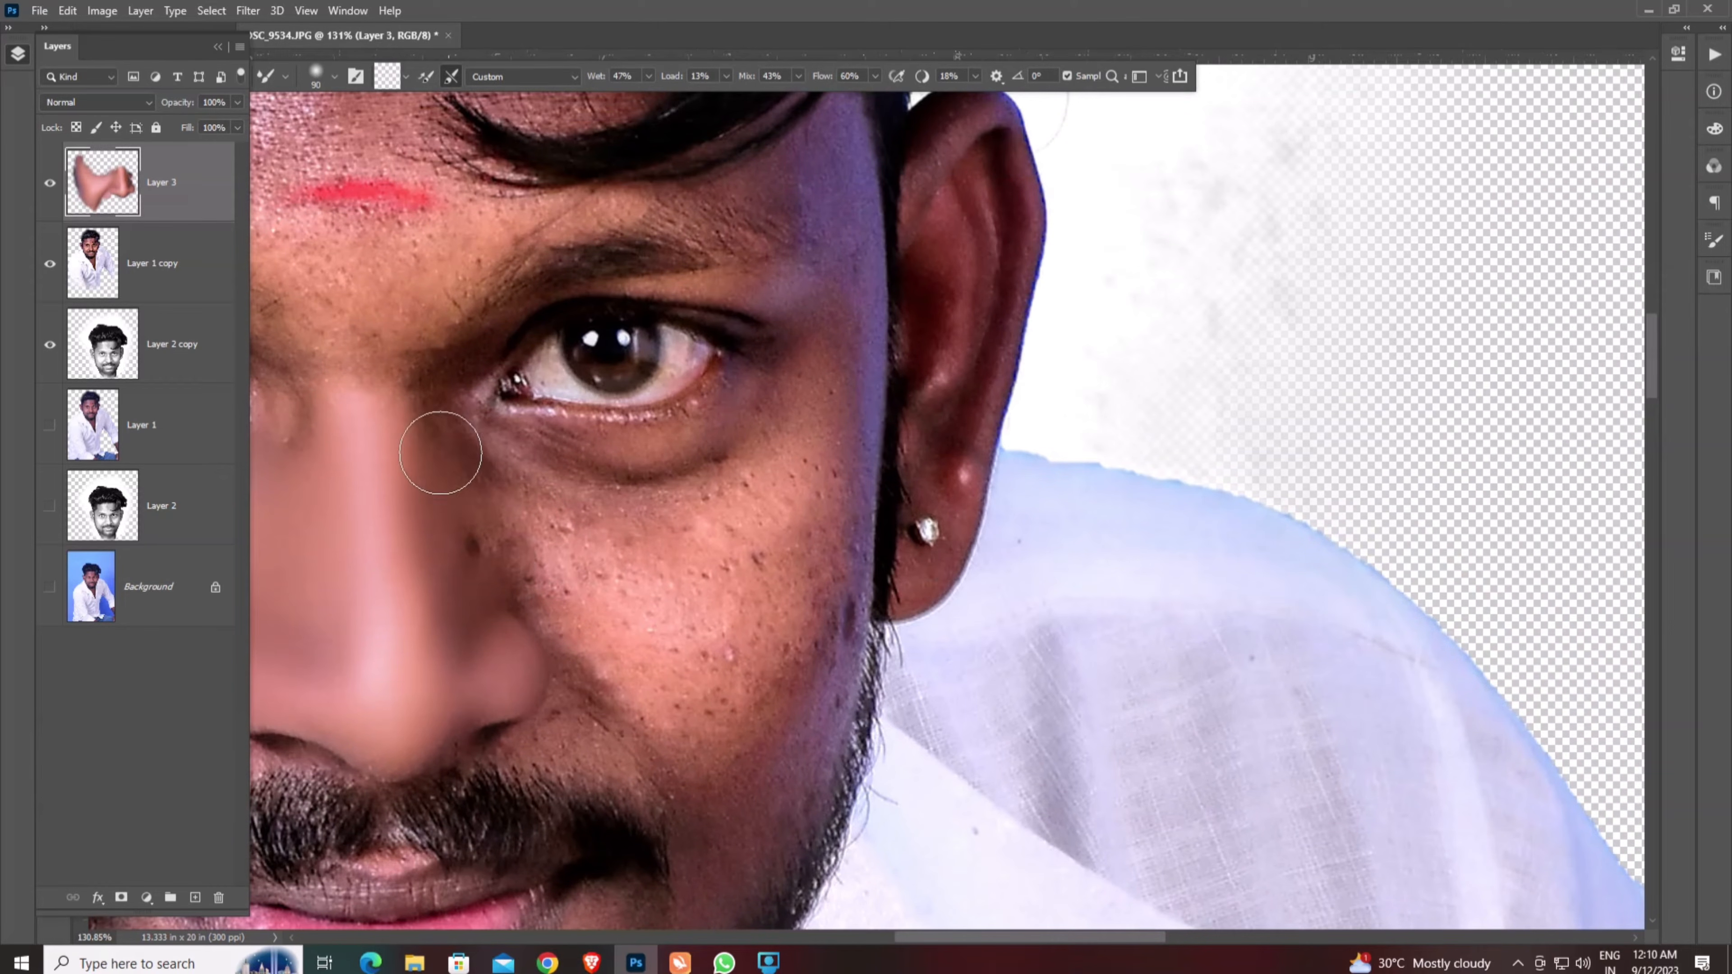
- Blend away the dark spots beside the nose and across the inner right cheek, enlarging the brush to 150
mouse_move(477, 552)
mouse_down()
mouse_move(485, 515)
mouse_move(463, 585)
mouse_move(497, 538)
mouse_move(606, 581)
mouse_move(489, 497)
mouse_move(440, 419)
mouse_move(442, 474)
mouse_move(444, 452)
mouse_move(591, 513)
mouse_move(580, 526)
mouse_move(629, 638)
mouse_up()
key(])
mouse_move(711, 685)
mouse_down()
mouse_move(653, 637)
mouse_move(644, 654)
mouse_move(626, 618)
mouse_move(666, 676)
mouse_move(657, 620)
mouse_move(595, 593)
mouse_up()
key(bracketright)
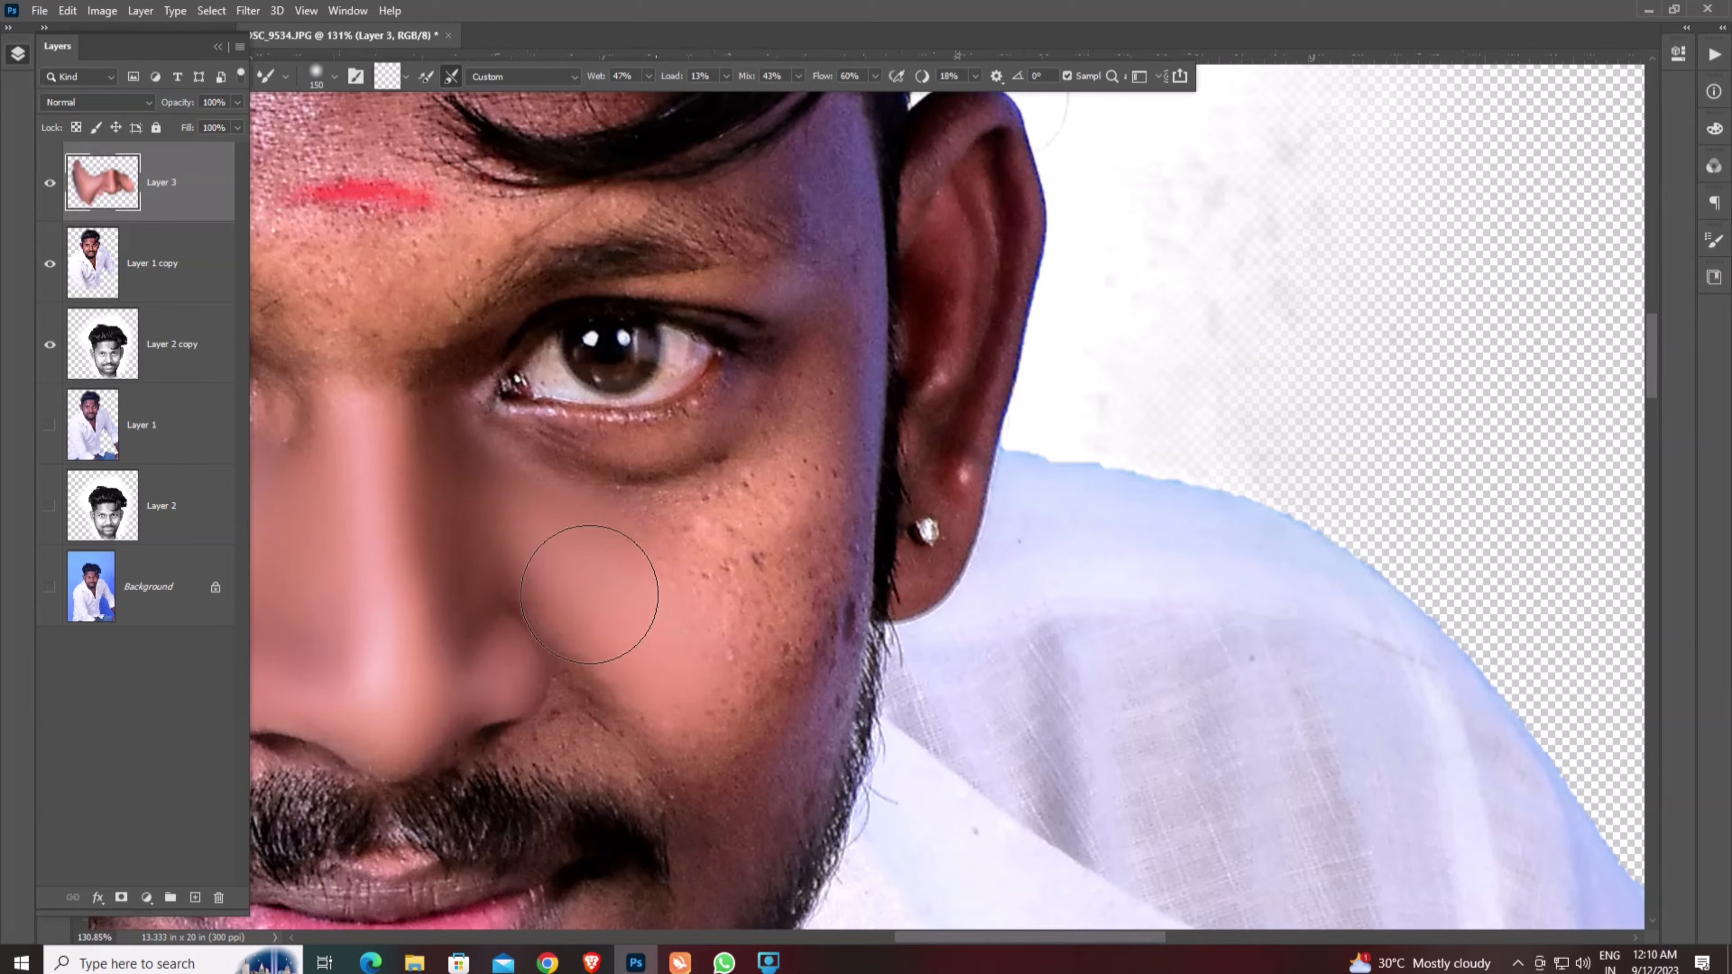
- Load the outline of Layer 1 copy as a selection, smooth the skin beside the right eye, and make Layer 3 active
click(113, 258)
ctrl+click(89, 254)
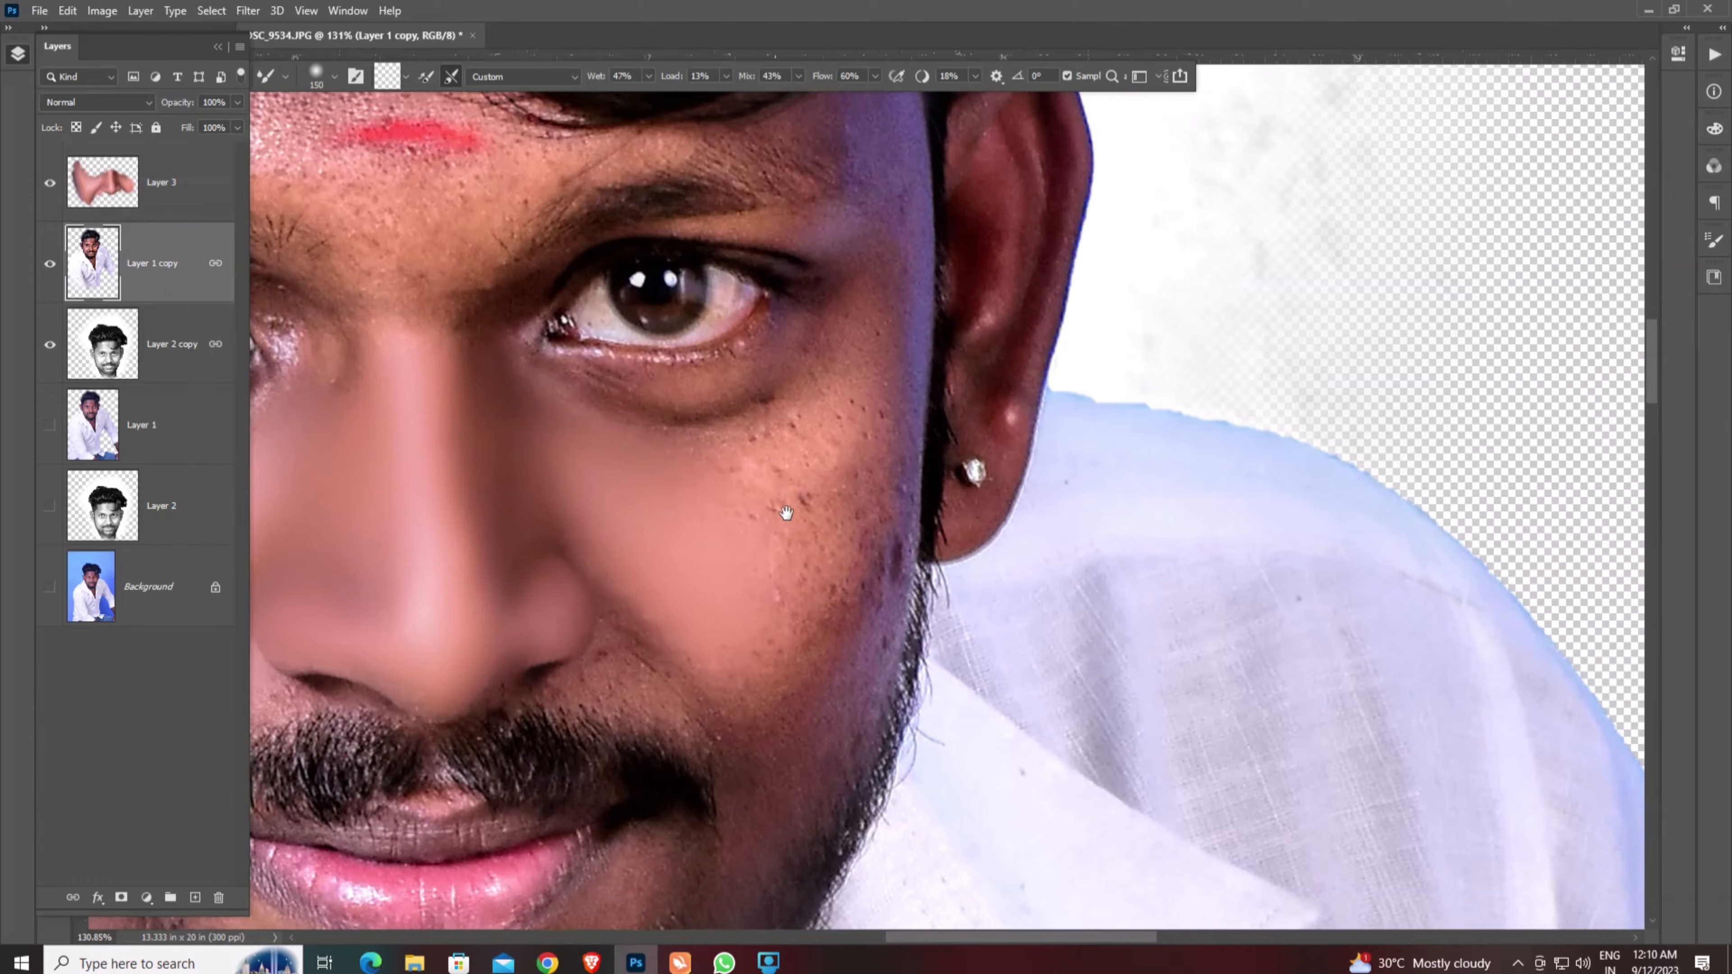
scroll(839, 471, down, 1)
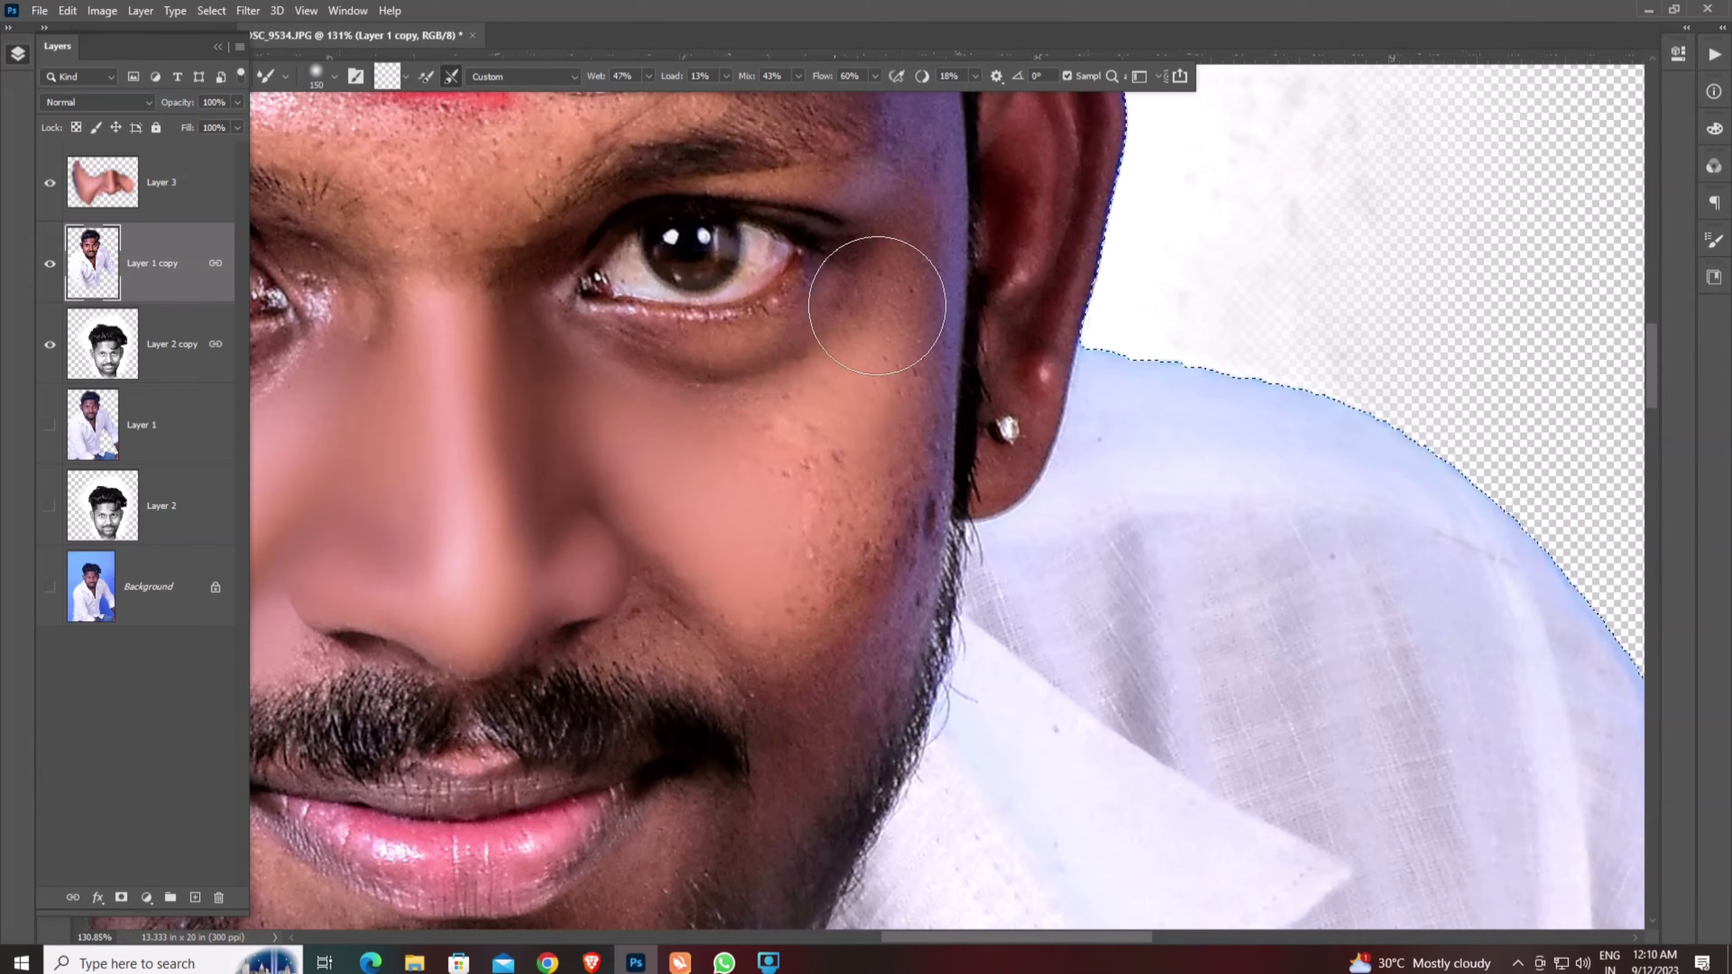
scroll(883, 293, down, 2)
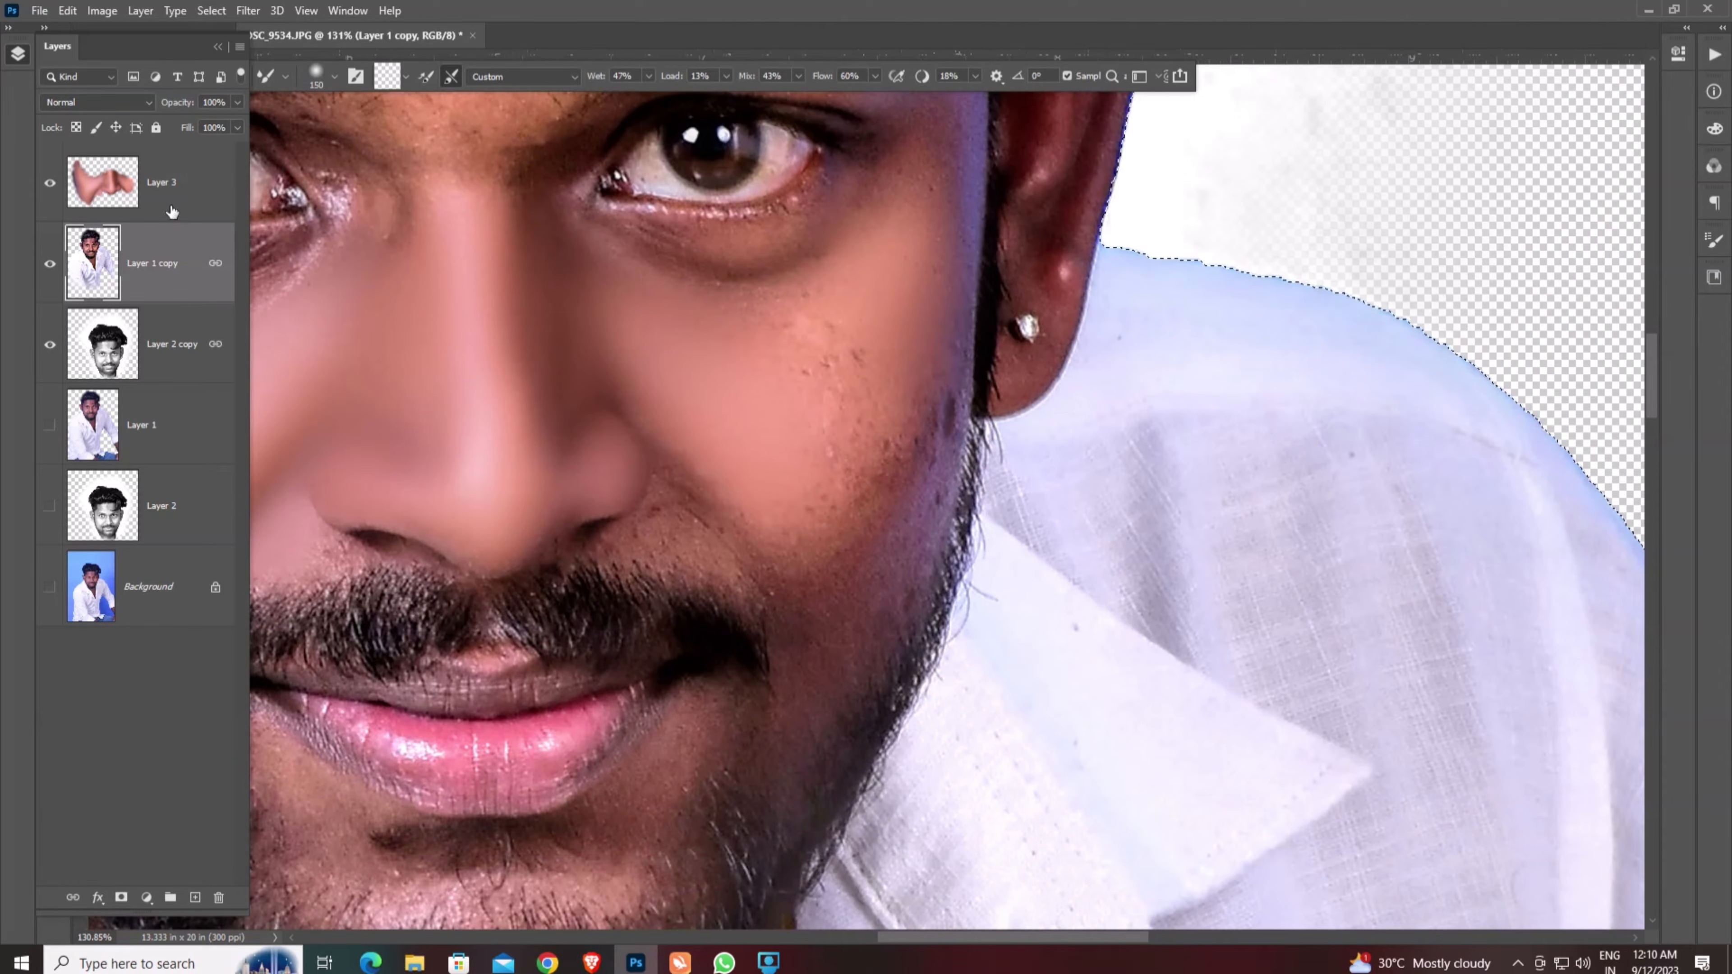
click(171, 208)
- Smooth the blemished middle and outer part of the right cheek within the selection at brush size 150
drag(759, 316, 604, 332)
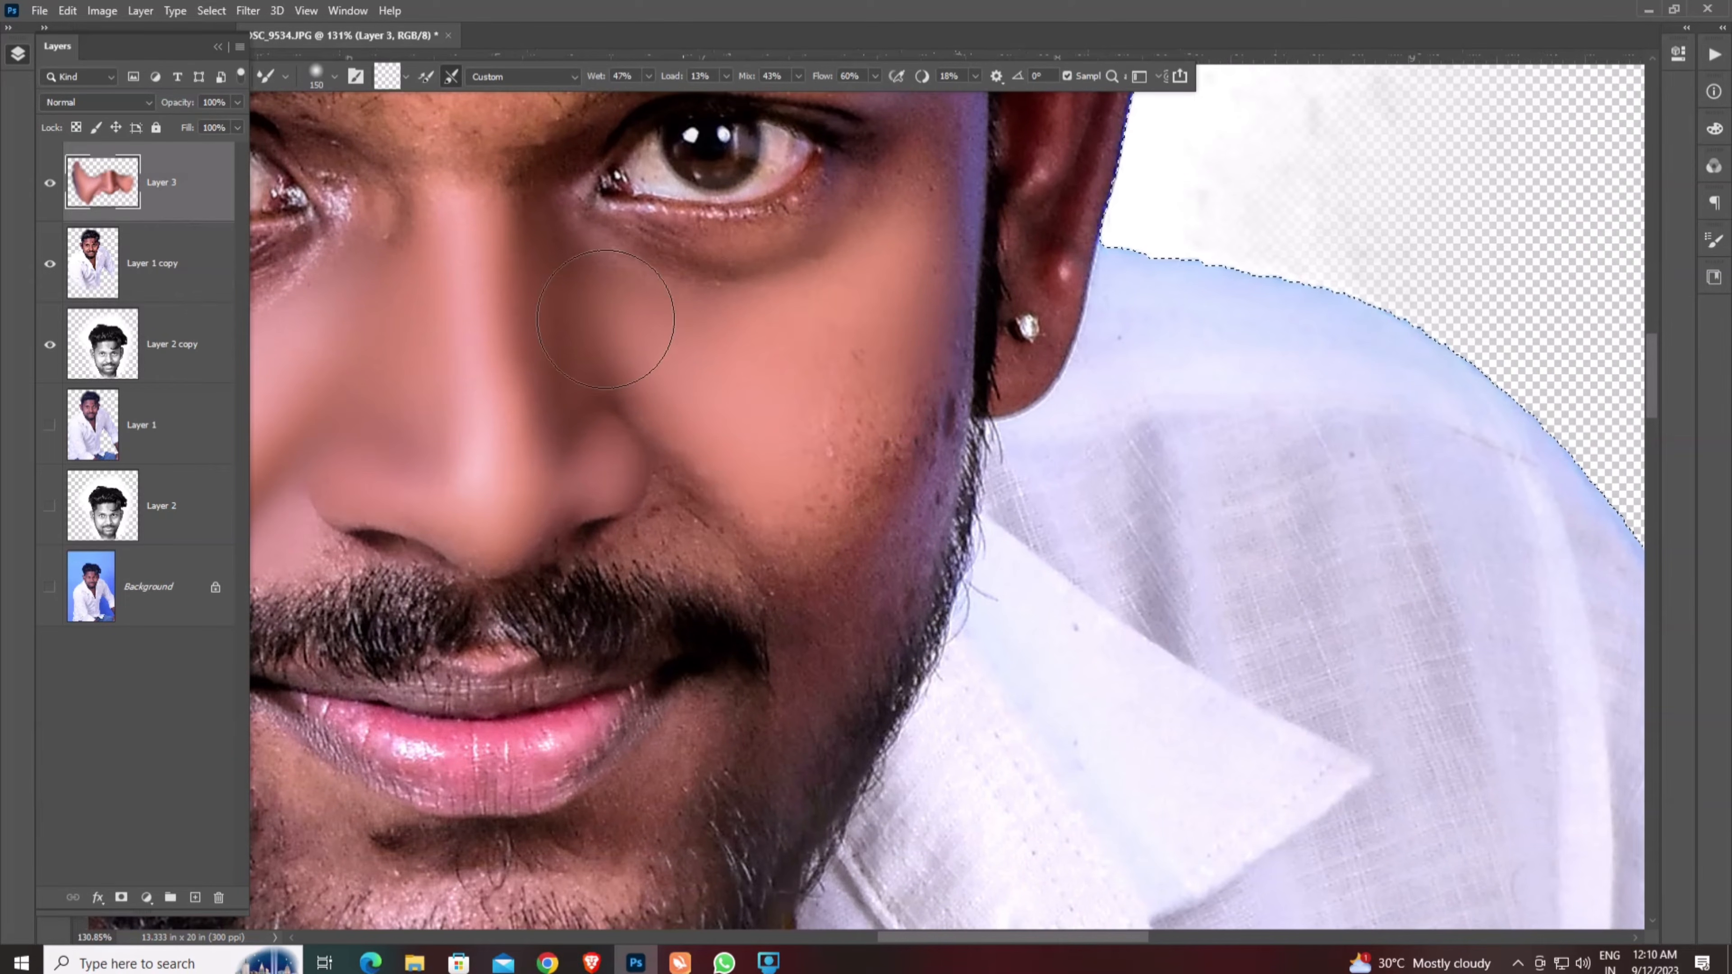
drag(814, 408, 813, 482)
drag(881, 342, 849, 327)
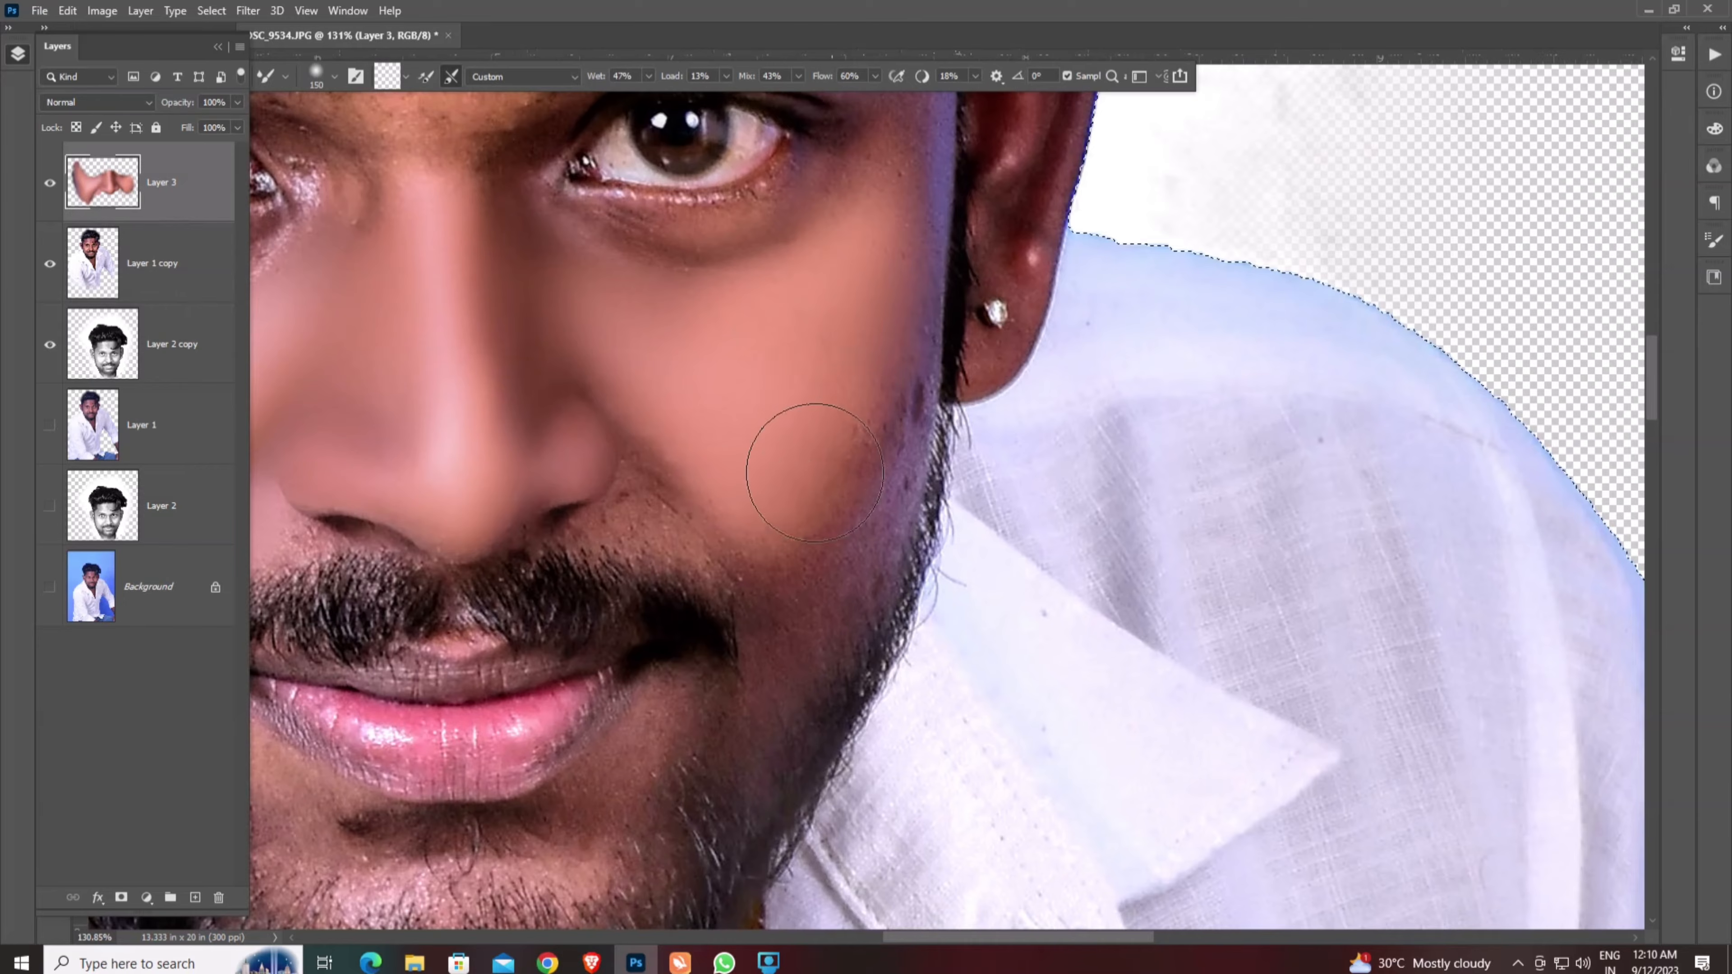
- Blend the outer edge of the right cheek along the sideburn and down to the beard, reducing the brush to 90
scroll(839, 437, down, 1)
key(bracketleft)
key(bracketleft)
key(bracketleft)
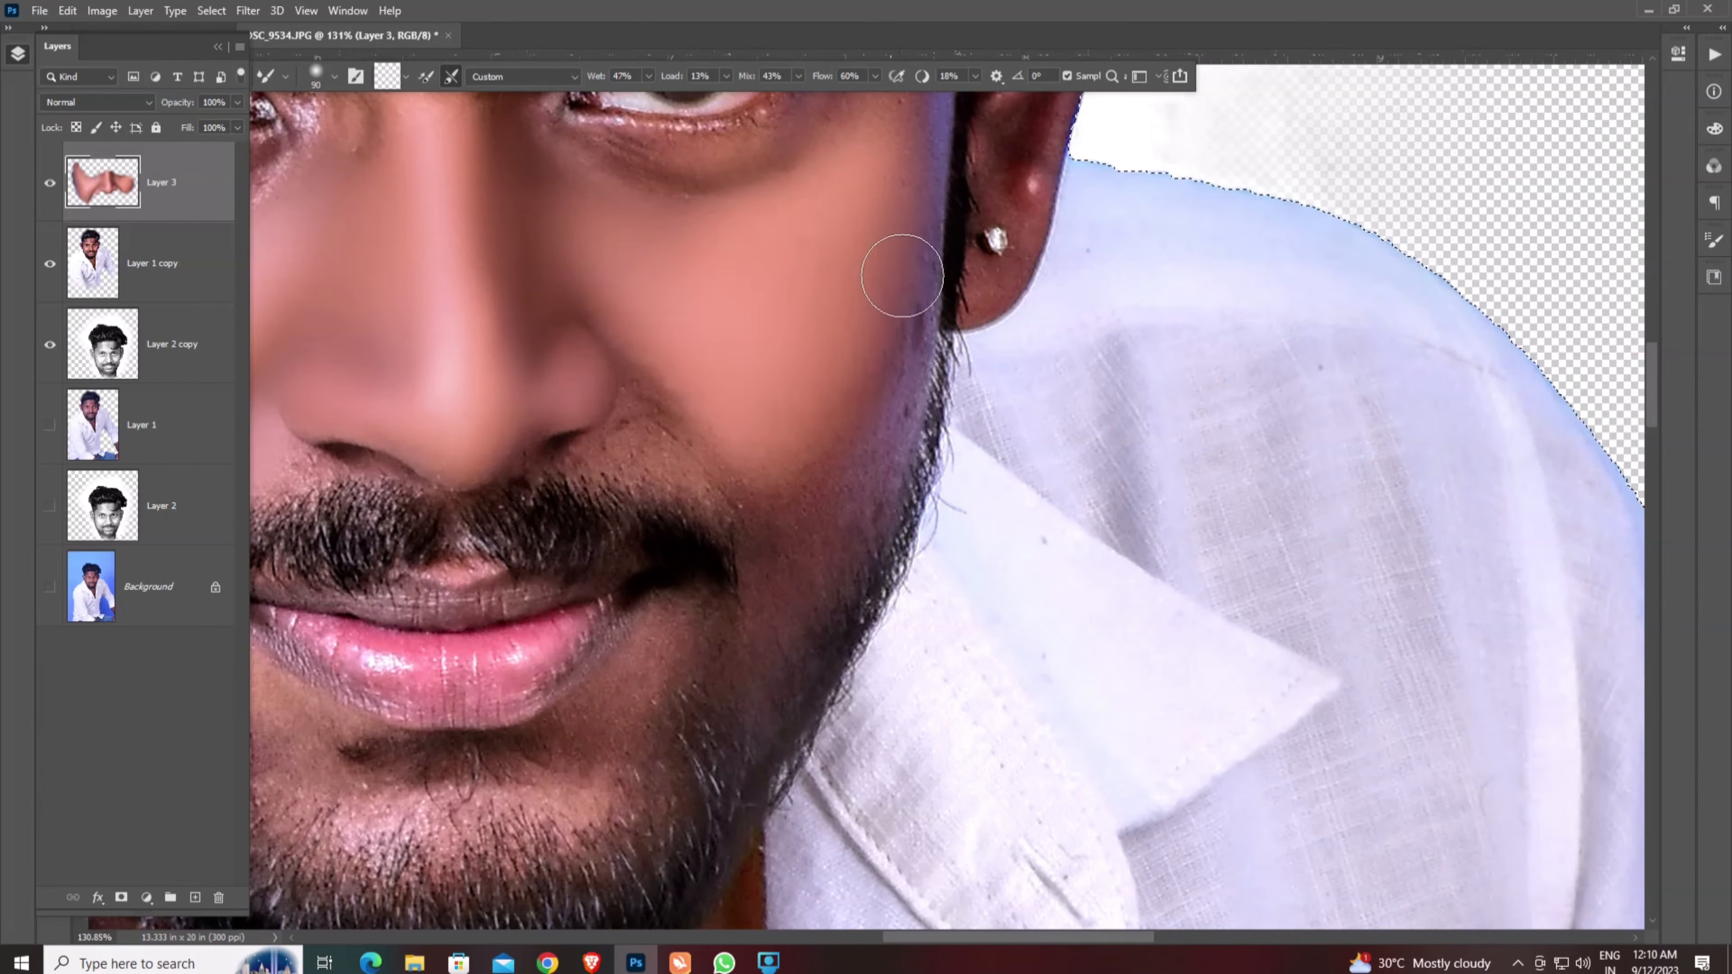
mouse_move(864, 401)
mouse_down()
mouse_move(784, 576)
mouse_move(837, 504)
mouse_move(828, 476)
mouse_move(768, 559)
mouse_up()
- Smooth the fold between the right nostril, cheek and moustache edge with brush sizes 70 and 80
key(bracketleft)
key(bracketleft)
key(bracketleft)
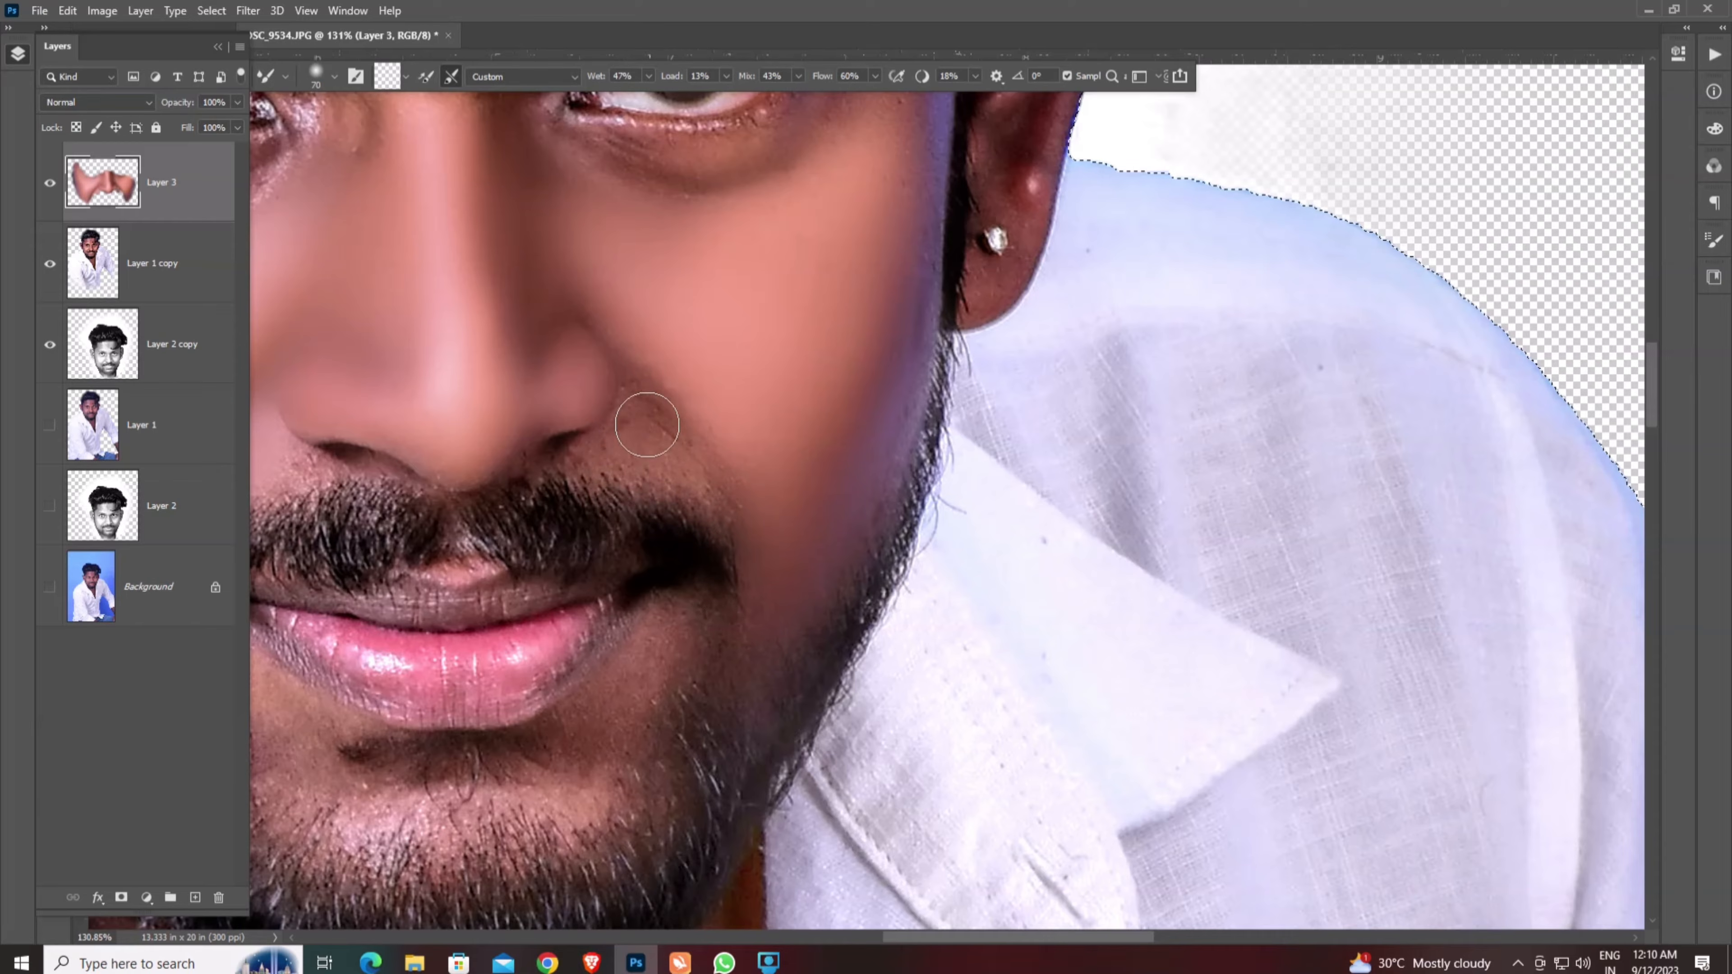
key(bracketright)
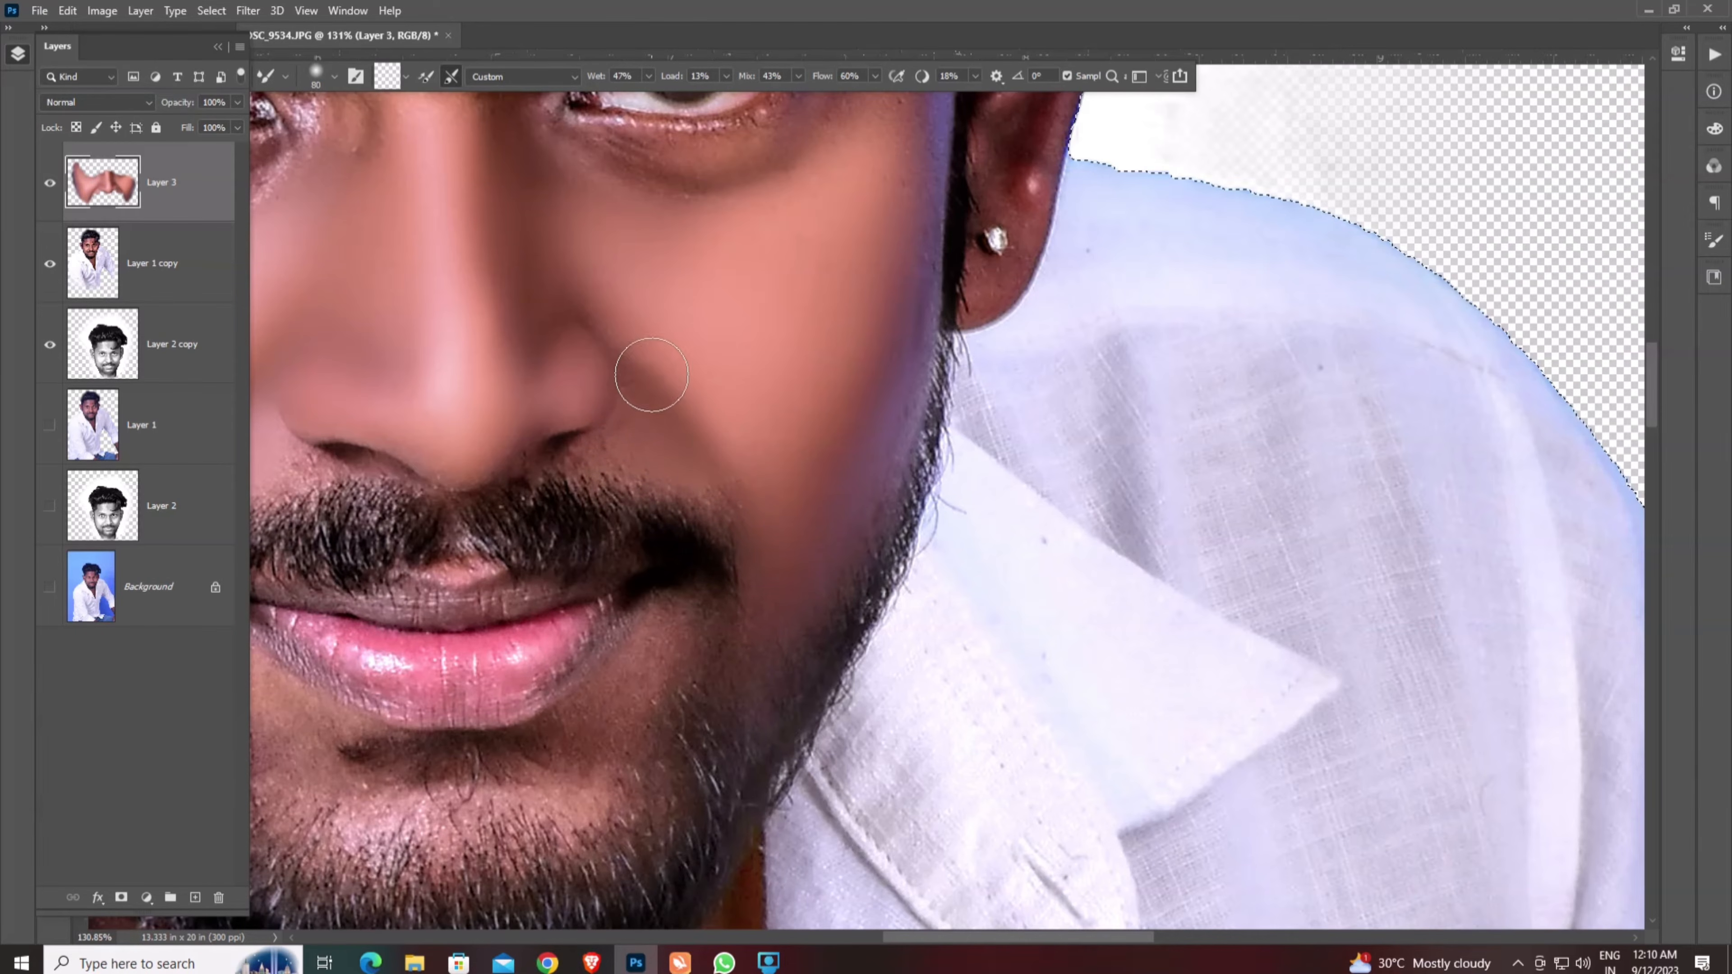
- Blend the skin below the right eye into the cheek with the brush enlarged to 125
scroll(773, 445, up, 3)
key(bracketright)
key(bracketright)
key(bracketright)
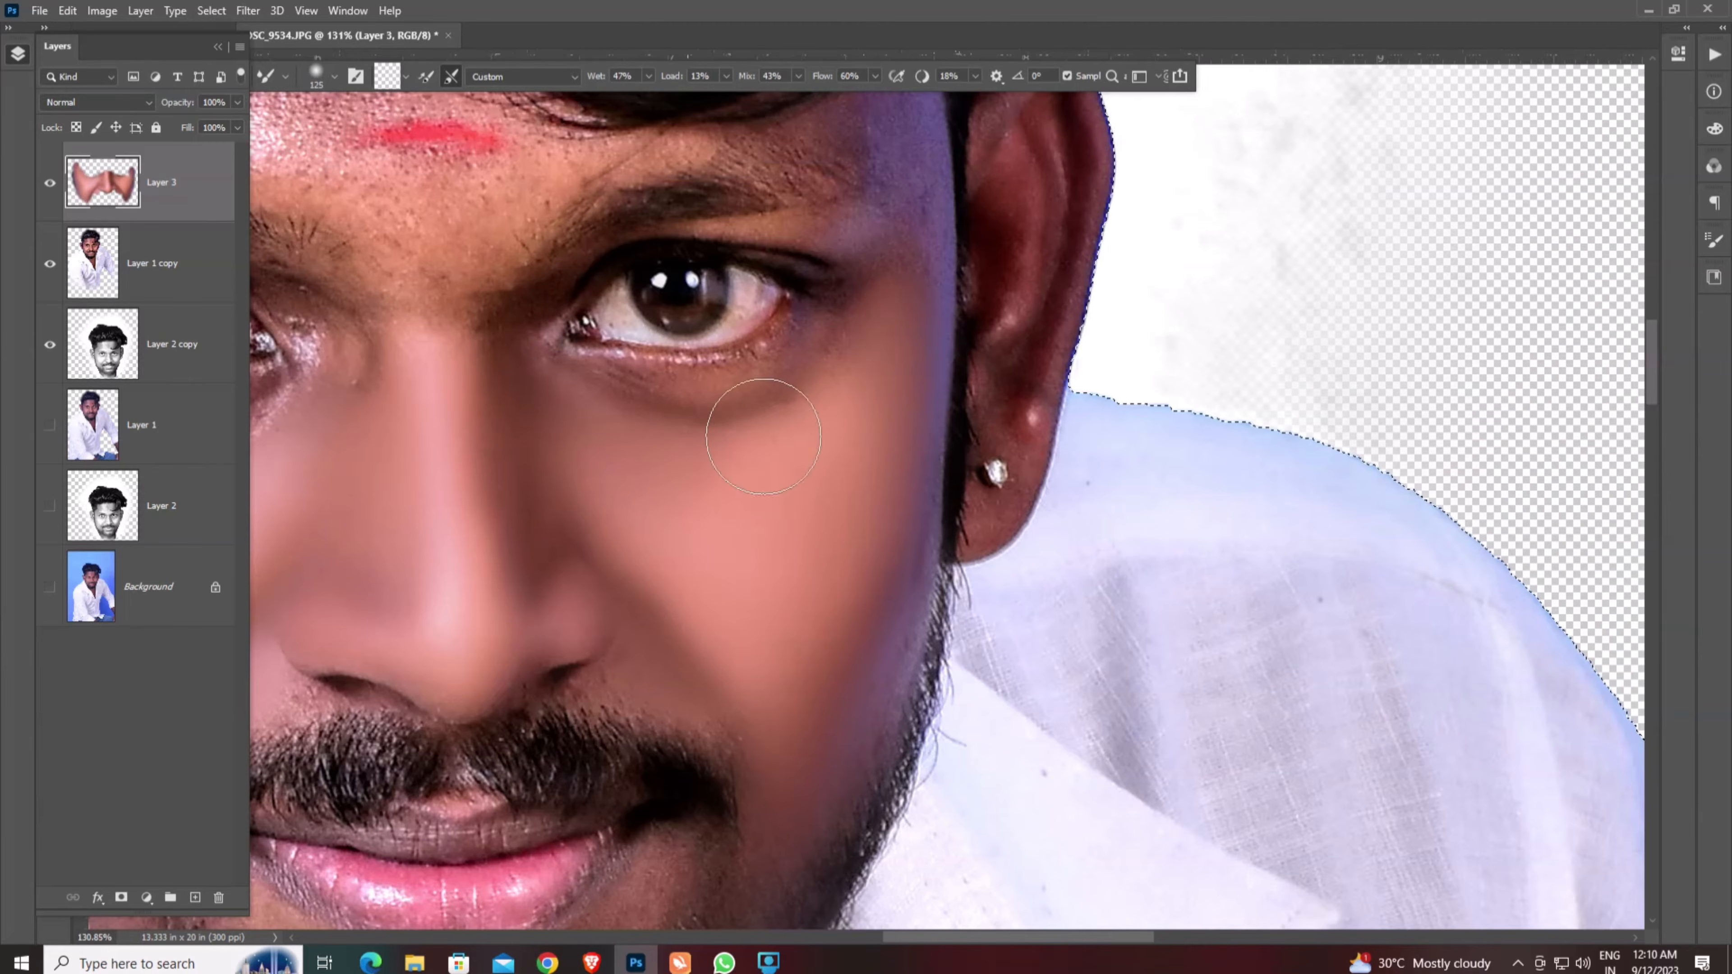
- Smooth the bare skin beside both mouth corners and on the chin below the lips with the brush at size 100
scroll(839, 338, down, 4)
scroll(728, 348, up, 4)
scroll(921, 312, down, 5)
drag(889, 374, 755, 213)
key(bracketleft)
key(bracketleft)
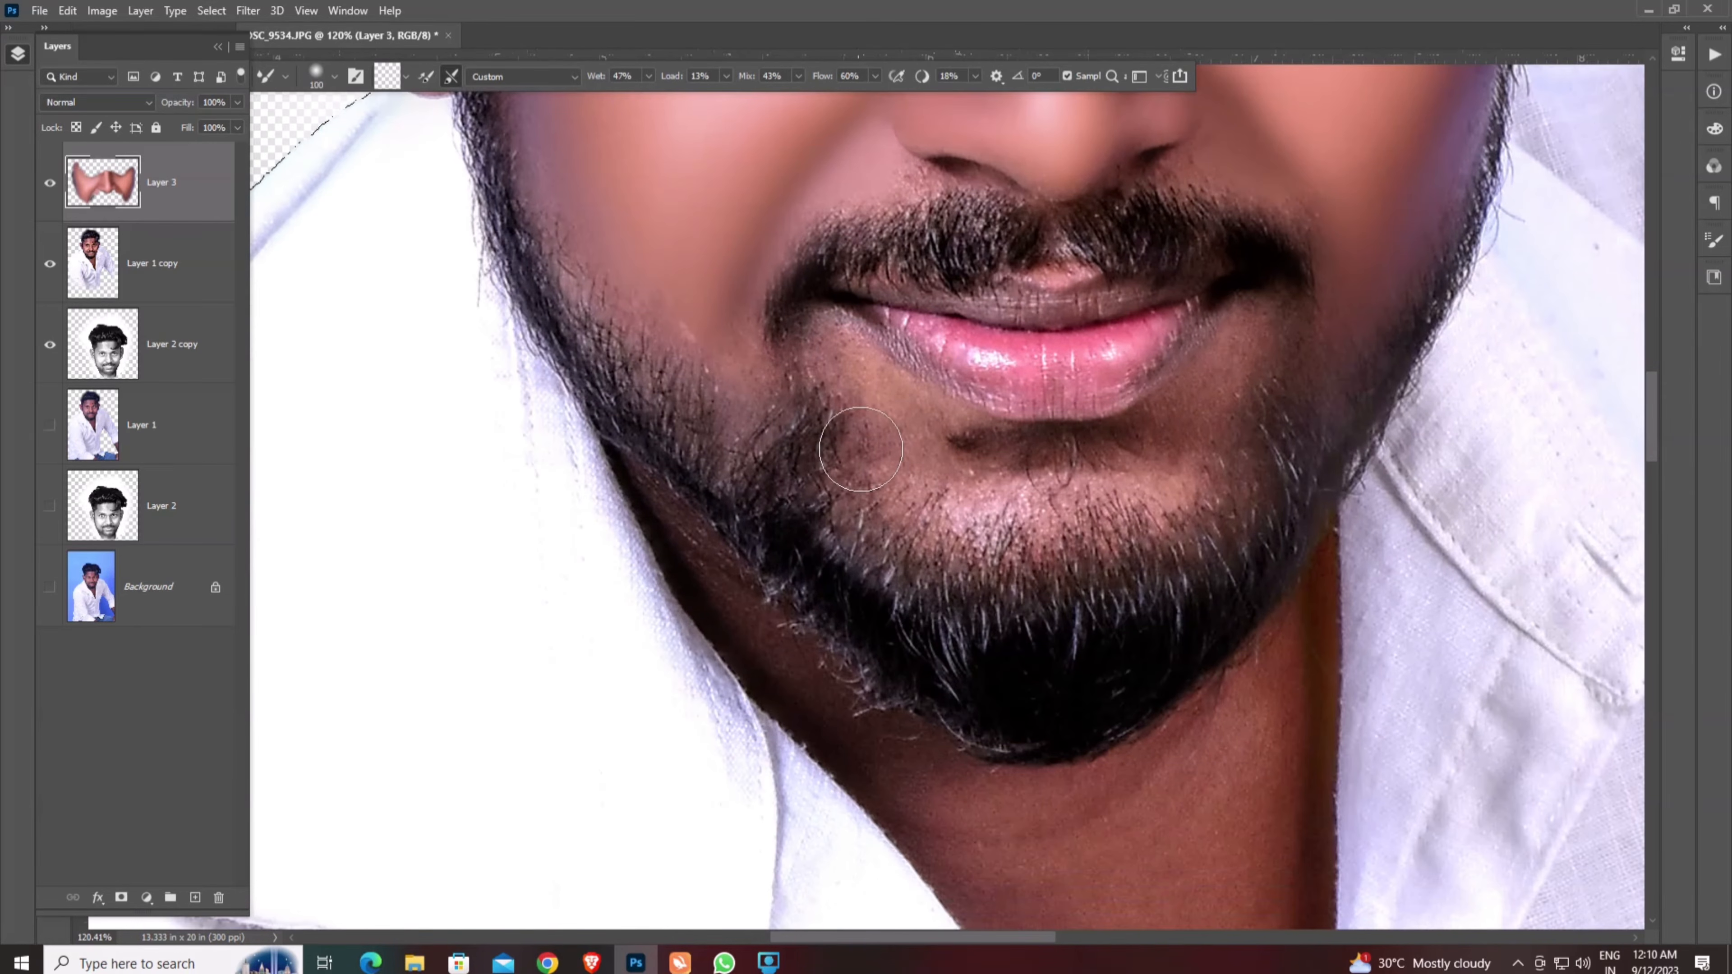
mouse_move(859, 449)
mouse_down()
mouse_move(851, 368)
mouse_move(962, 488)
mouse_up()
drag(1219, 361, 1165, 454)
drag(953, 328, 918, 819)
- Blend the left temple and the forehead skin next to the left hairline, adjusting the brush size to fit
scroll(843, 495, down, 5)
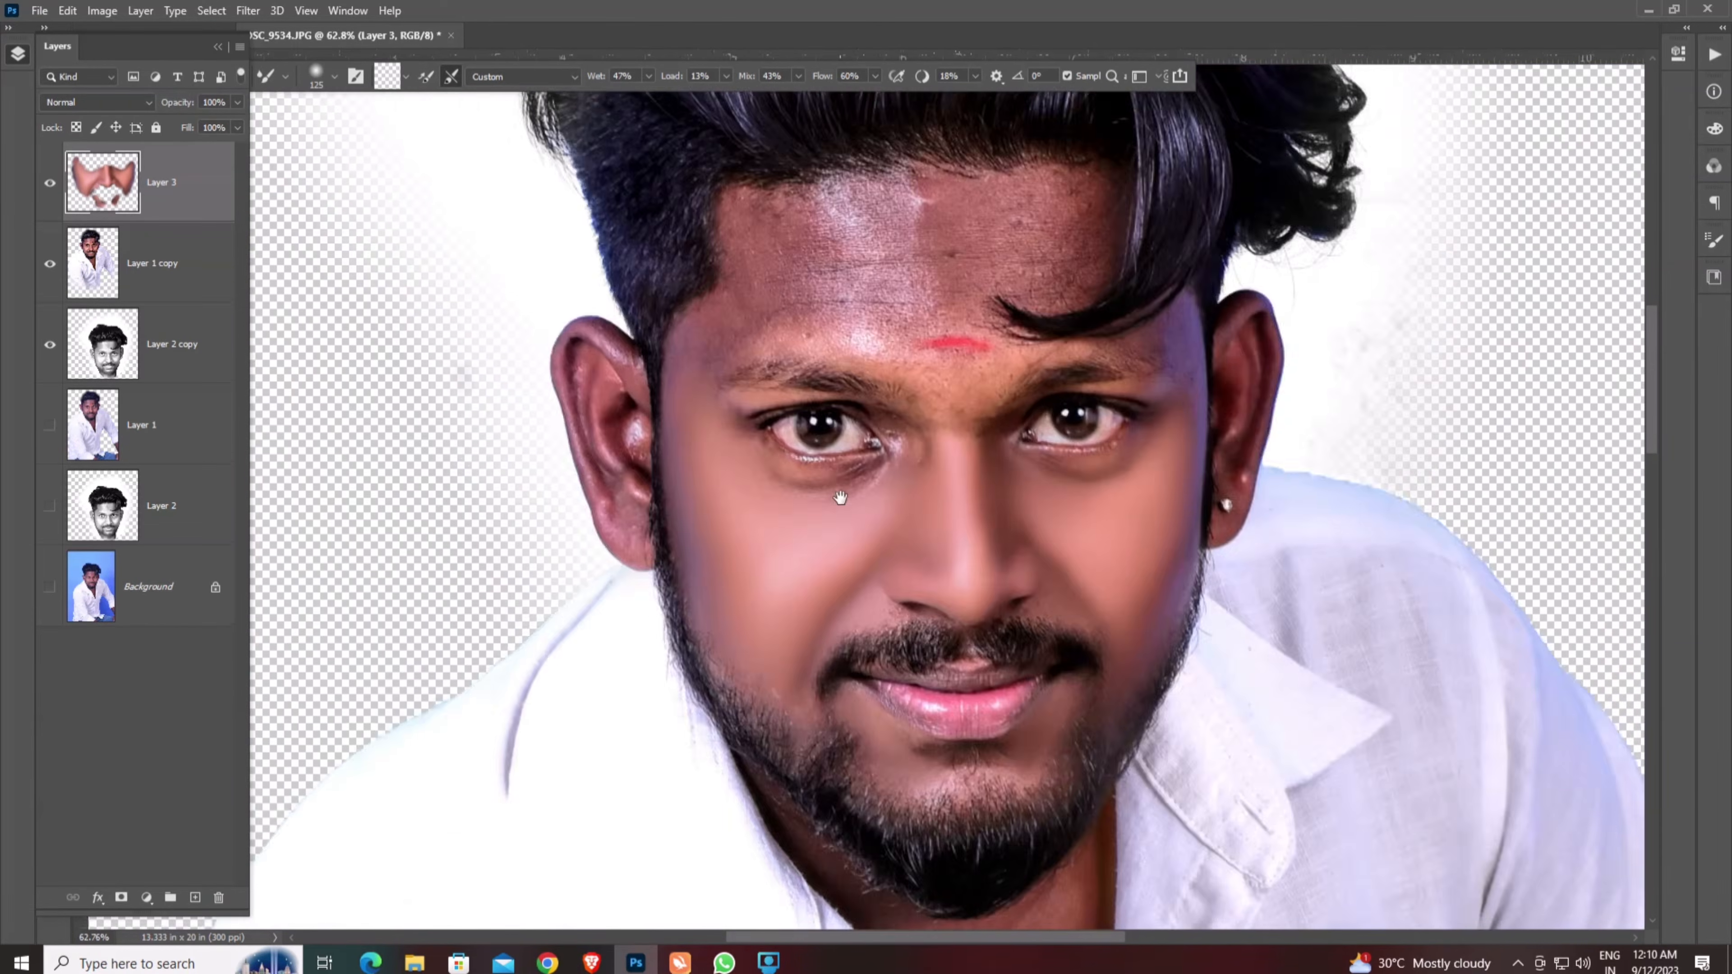
scroll(731, 306, up, 6)
key(bracketright)
key(bracketright)
drag(600, 321, 688, 273)
mouse_move(771, 157)
mouse_down()
mouse_move(638, 457)
mouse_move(628, 386)
mouse_up()
mouse_move(631, 410)
mouse_down()
mouse_move(588, 464)
mouse_move(580, 568)
mouse_move(822, 593)
mouse_up()
key(bracketright)
scroll(863, 519, up, 2)
key(bracketright)
key(bracketright)
key(bracketleft)
key(bracketleft)
- Smooth the left side of the forehead from the hairline down to the left eyebrow with the brush at size 125
mouse_move(829, 405)
mouse_down()
mouse_move(802, 465)
mouse_move(757, 450)
mouse_up()
key(bracketright)
mouse_move(785, 403)
mouse_down()
mouse_move(805, 444)
mouse_move(716, 463)
mouse_move(708, 515)
mouse_move(735, 469)
mouse_up()
key(bracketright)
key(bracketleft)
key(bracketleft)
mouse_move(723, 388)
mouse_down()
mouse_move(655, 430)
mouse_move(646, 411)
mouse_move(822, 405)
mouse_move(683, 545)
mouse_move(808, 552)
mouse_move(803, 576)
mouse_move(838, 540)
mouse_move(828, 609)
mouse_move(847, 630)
mouse_move(676, 619)
mouse_up()
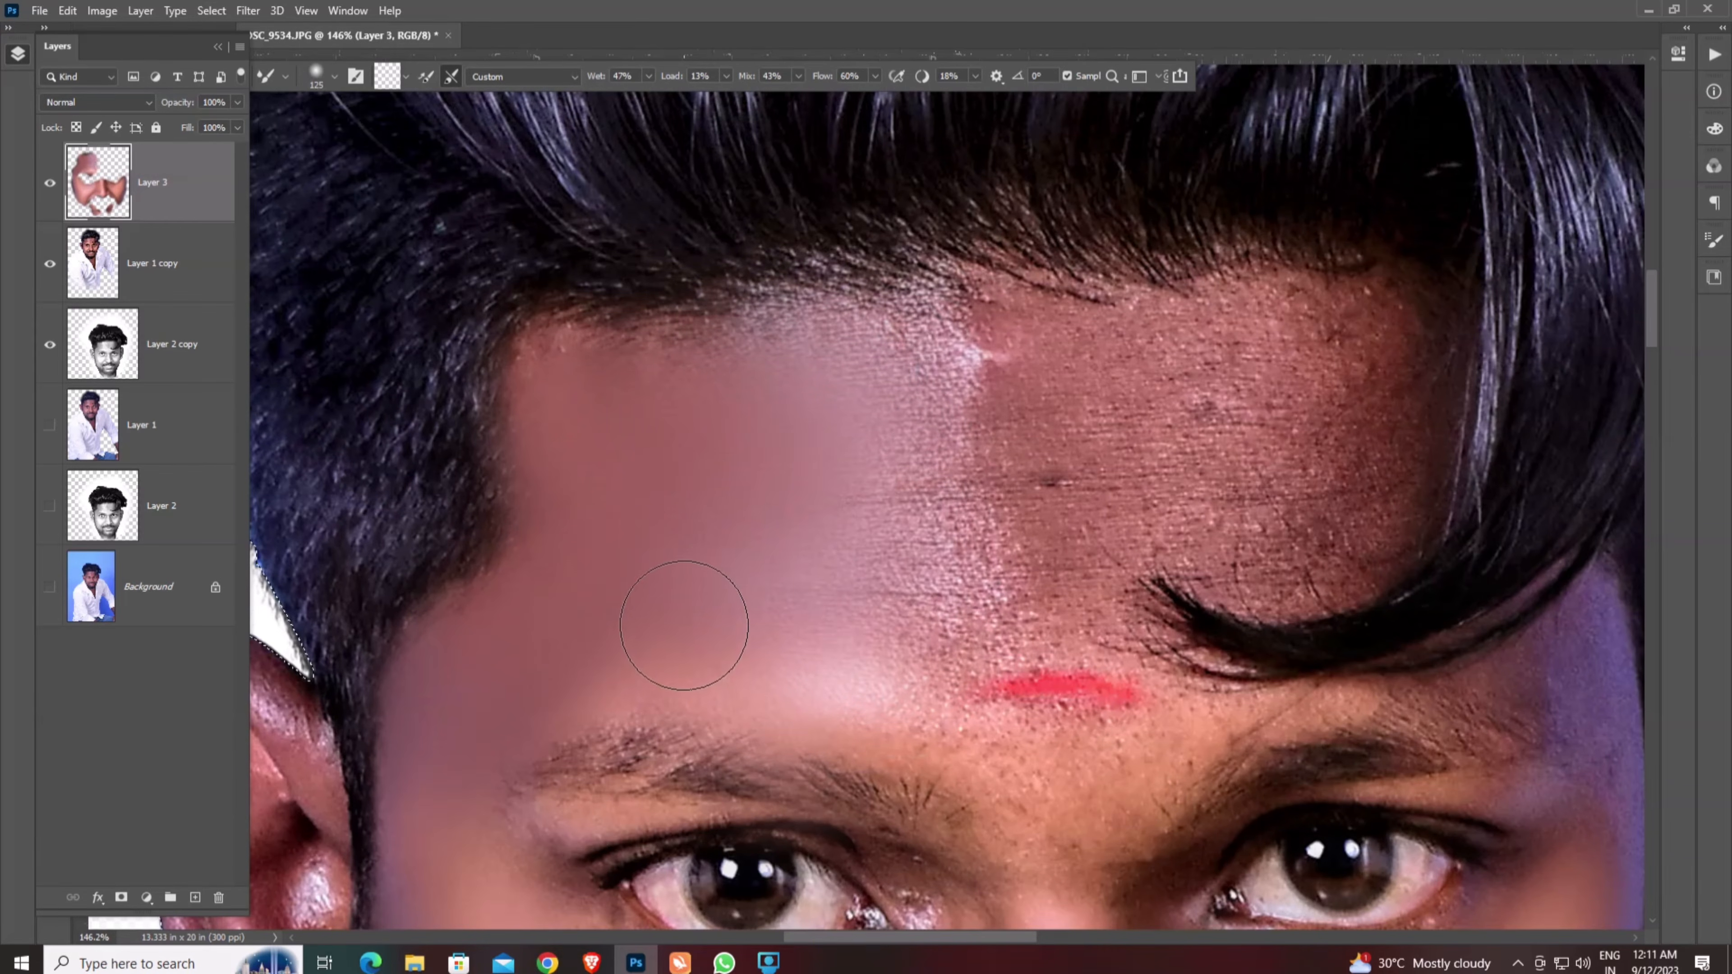
- Blend the skin above the inner end of the left eyebrow toward the red forehead mark
scroll(683, 580, down, 2)
key(bracketleft)
key(bracketleft)
key(bracketleft)
key(bracketleft)
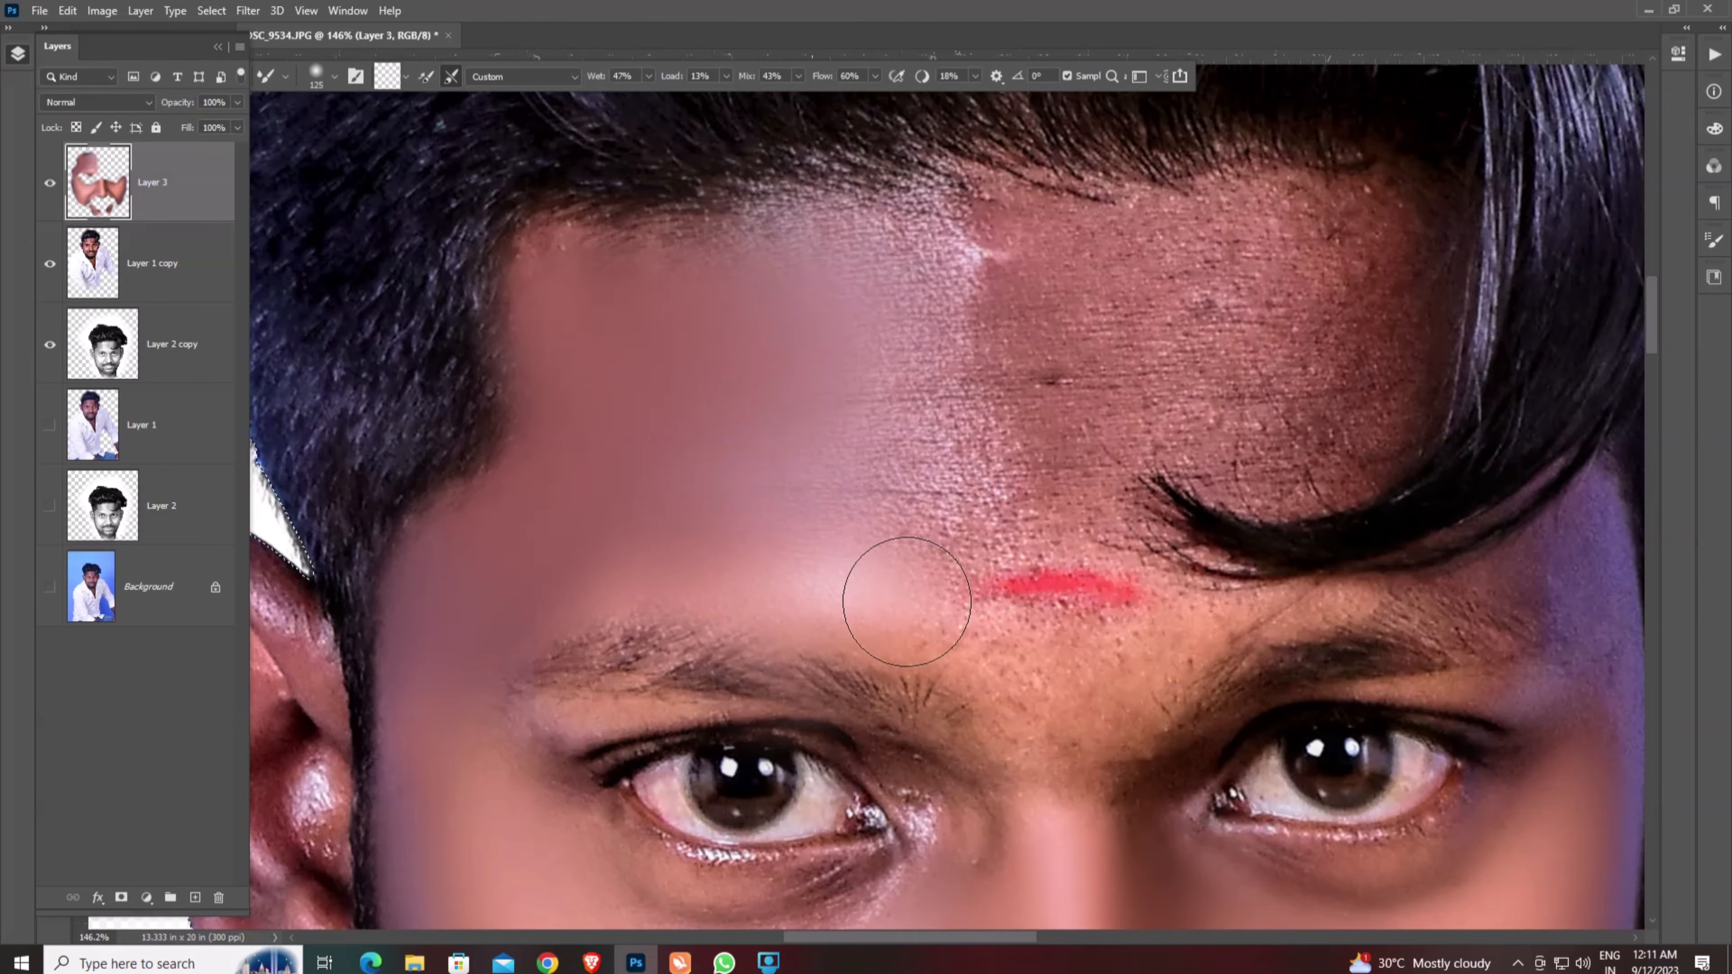
- Smooth the textured highlight in the middle of the forehead up to the hairline, using brush sizes up to 150
key(bracketright)
key(bracketright)
key(bracketright)
key(bracketright)
key(bracketright)
scroll(885, 457, up, 1)
key(bracketright)
mouse_move(863, 498)
mouse_down()
mouse_move(928, 415)
mouse_move(1009, 358)
mouse_move(921, 345)
mouse_up()
scroll(983, 419, up, 2)
key(bracketleft)
key(bracketleft)
key(bracketleft)
key(bracketleft)
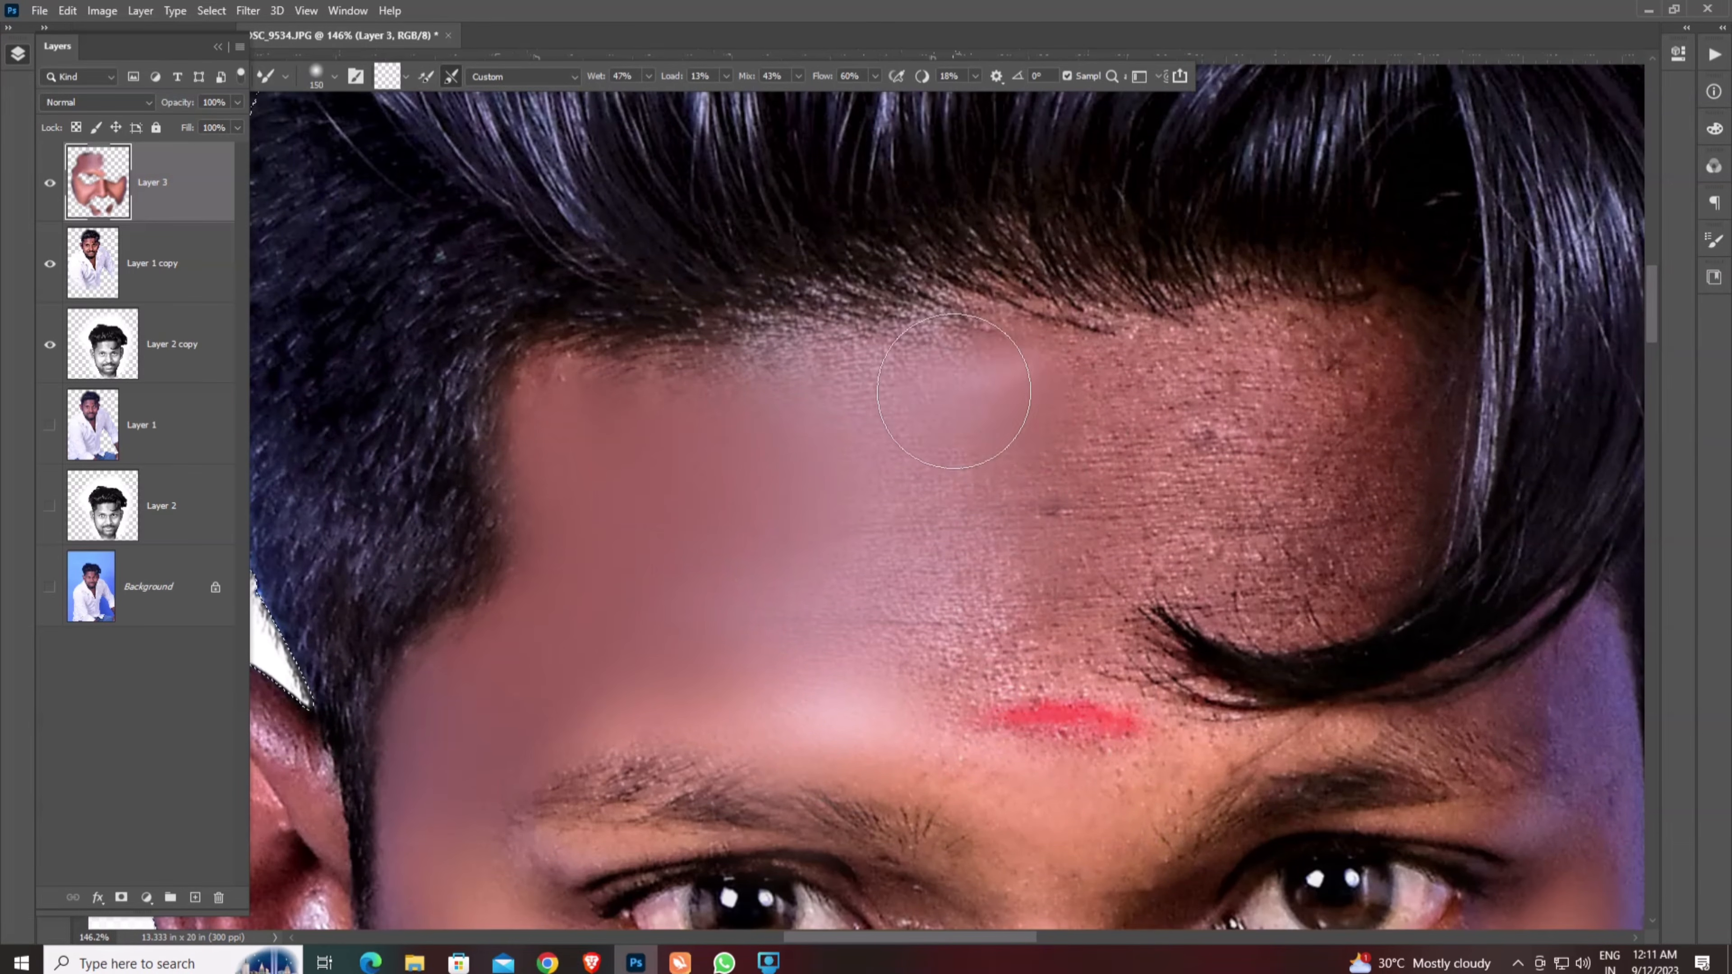
key(bracketright)
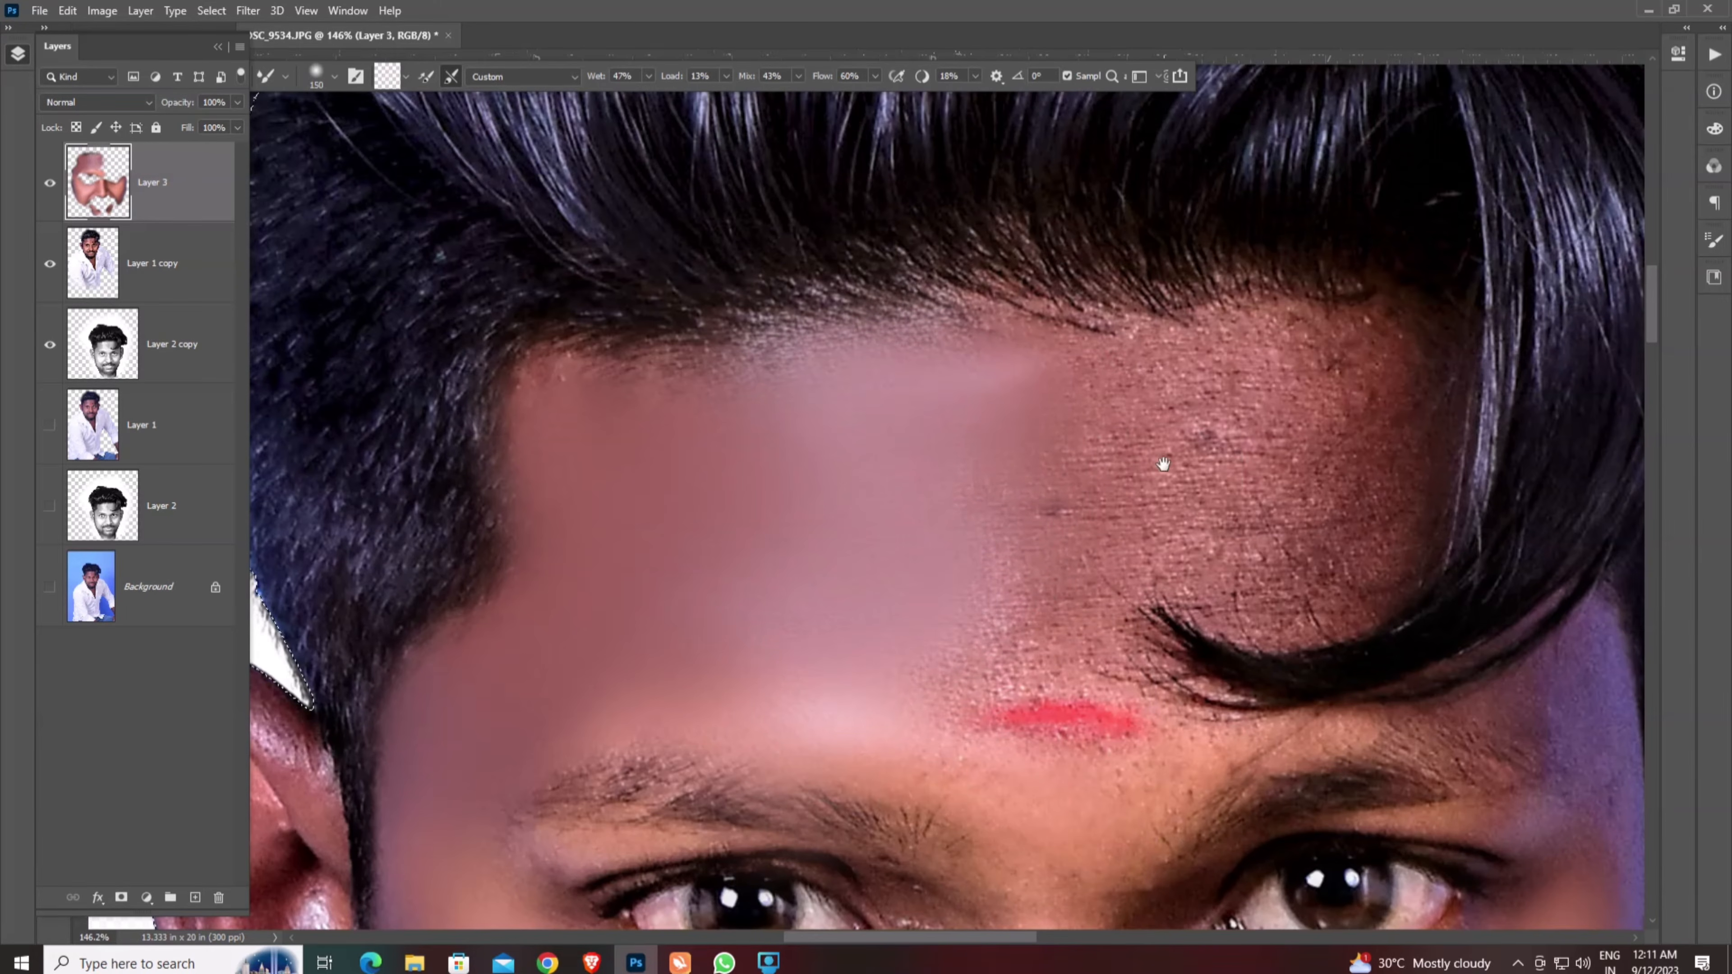
- Blend the lined skin right of the forehead's centre, above the red mark, at brush size 150
drag(1161, 457, 723, 452)
drag(920, 398, 757, 403)
drag(986, 338, 1273, 252)
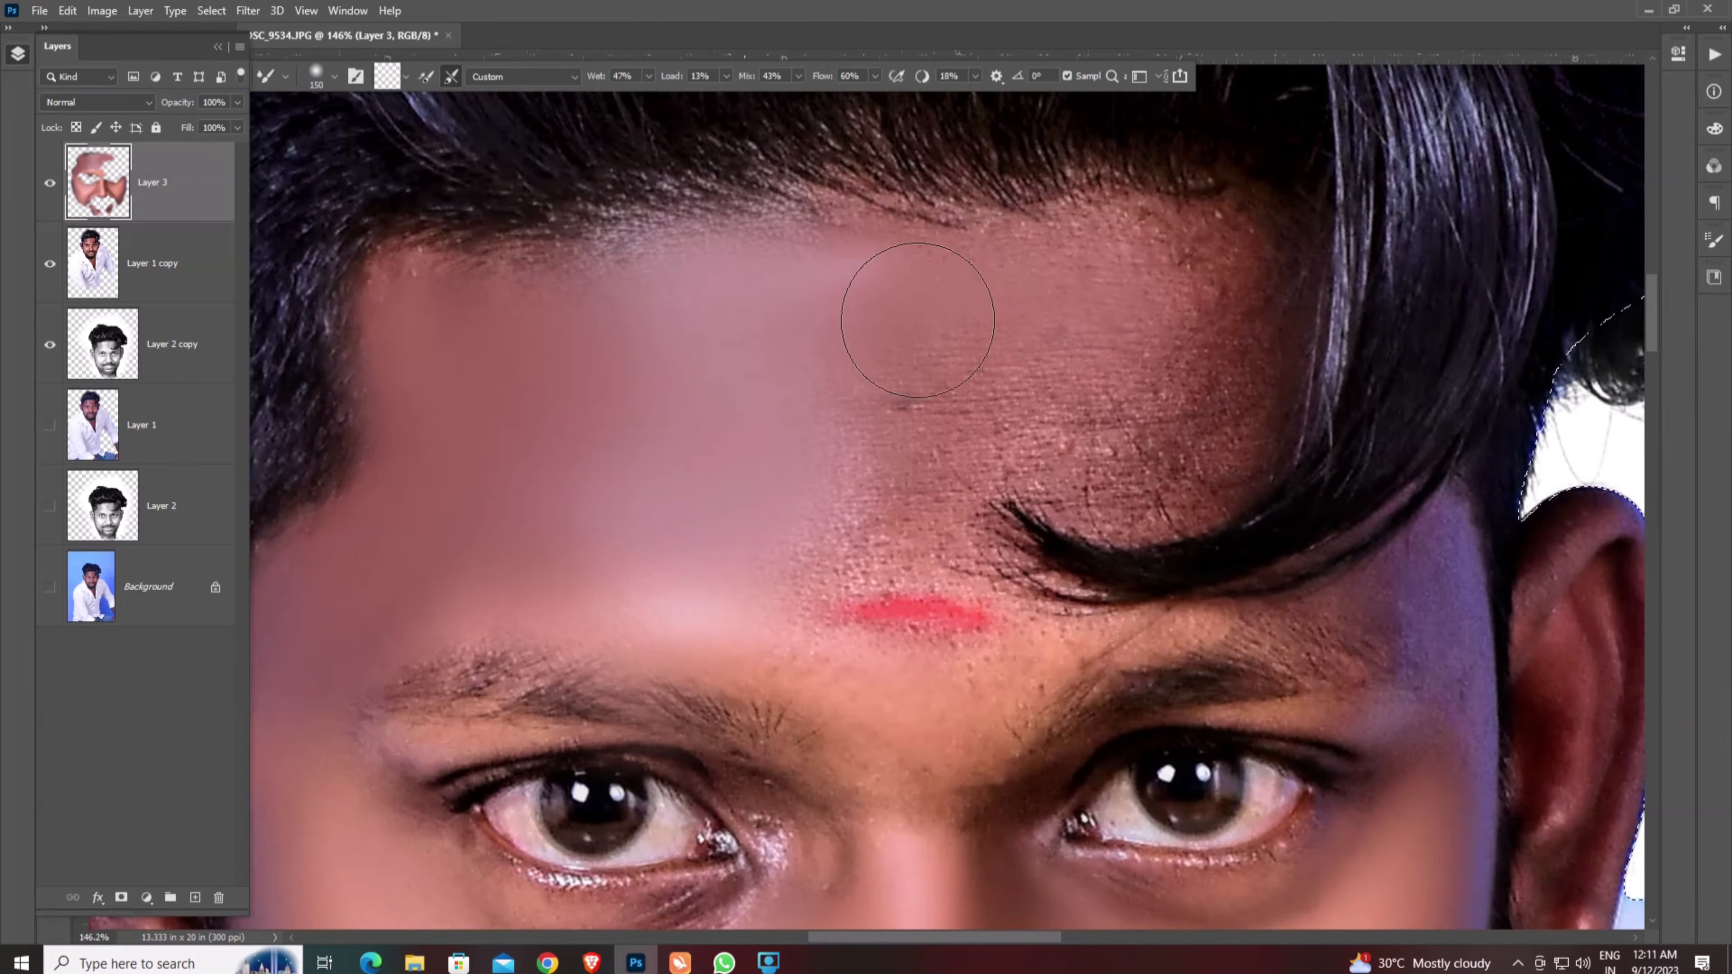
scroll(917, 403, down, 2)
drag(1044, 271, 755, 518)
- Smooth the right side of the forehead between the hairline and the fallen hair lock, reducing the brush to 90
scroll(755, 518, up, 2)
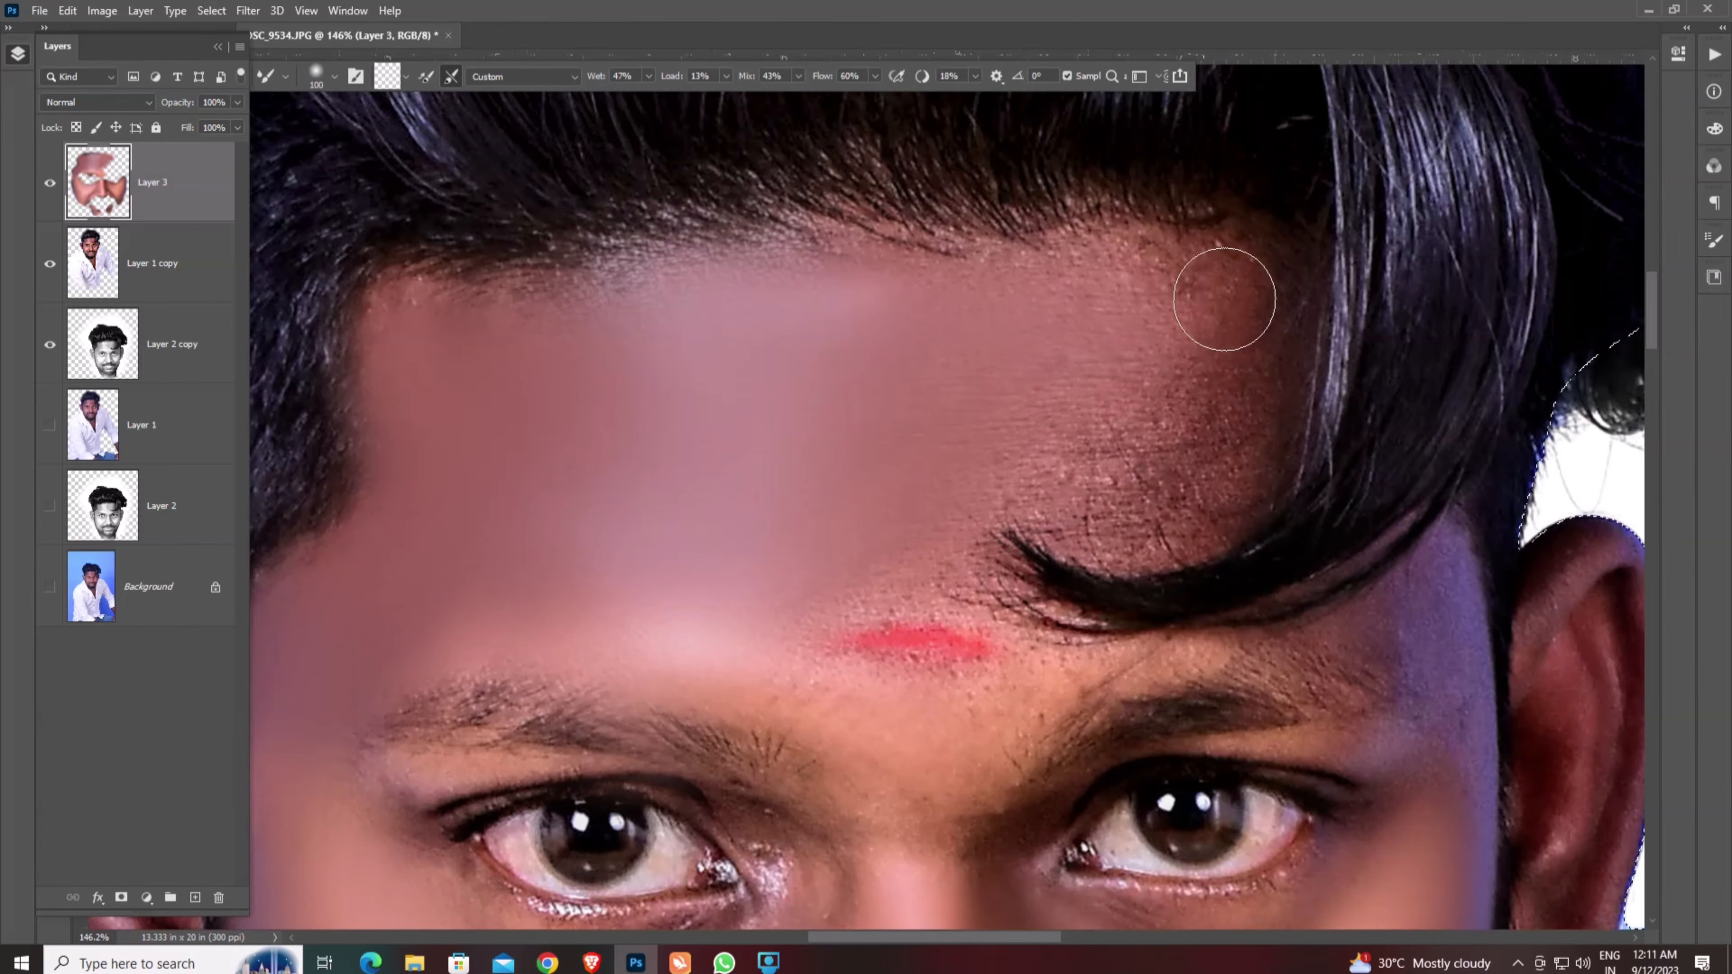
mouse_move(986, 479)
mouse_down()
mouse_move(1114, 453)
mouse_move(1161, 387)
mouse_move(1144, 317)
mouse_move(930, 343)
mouse_move(618, 340)
mouse_move(1016, 367)
mouse_move(1121, 398)
mouse_move(1121, 527)
mouse_up()
key(bracketleft)
scroll(939, 429, down, 2)
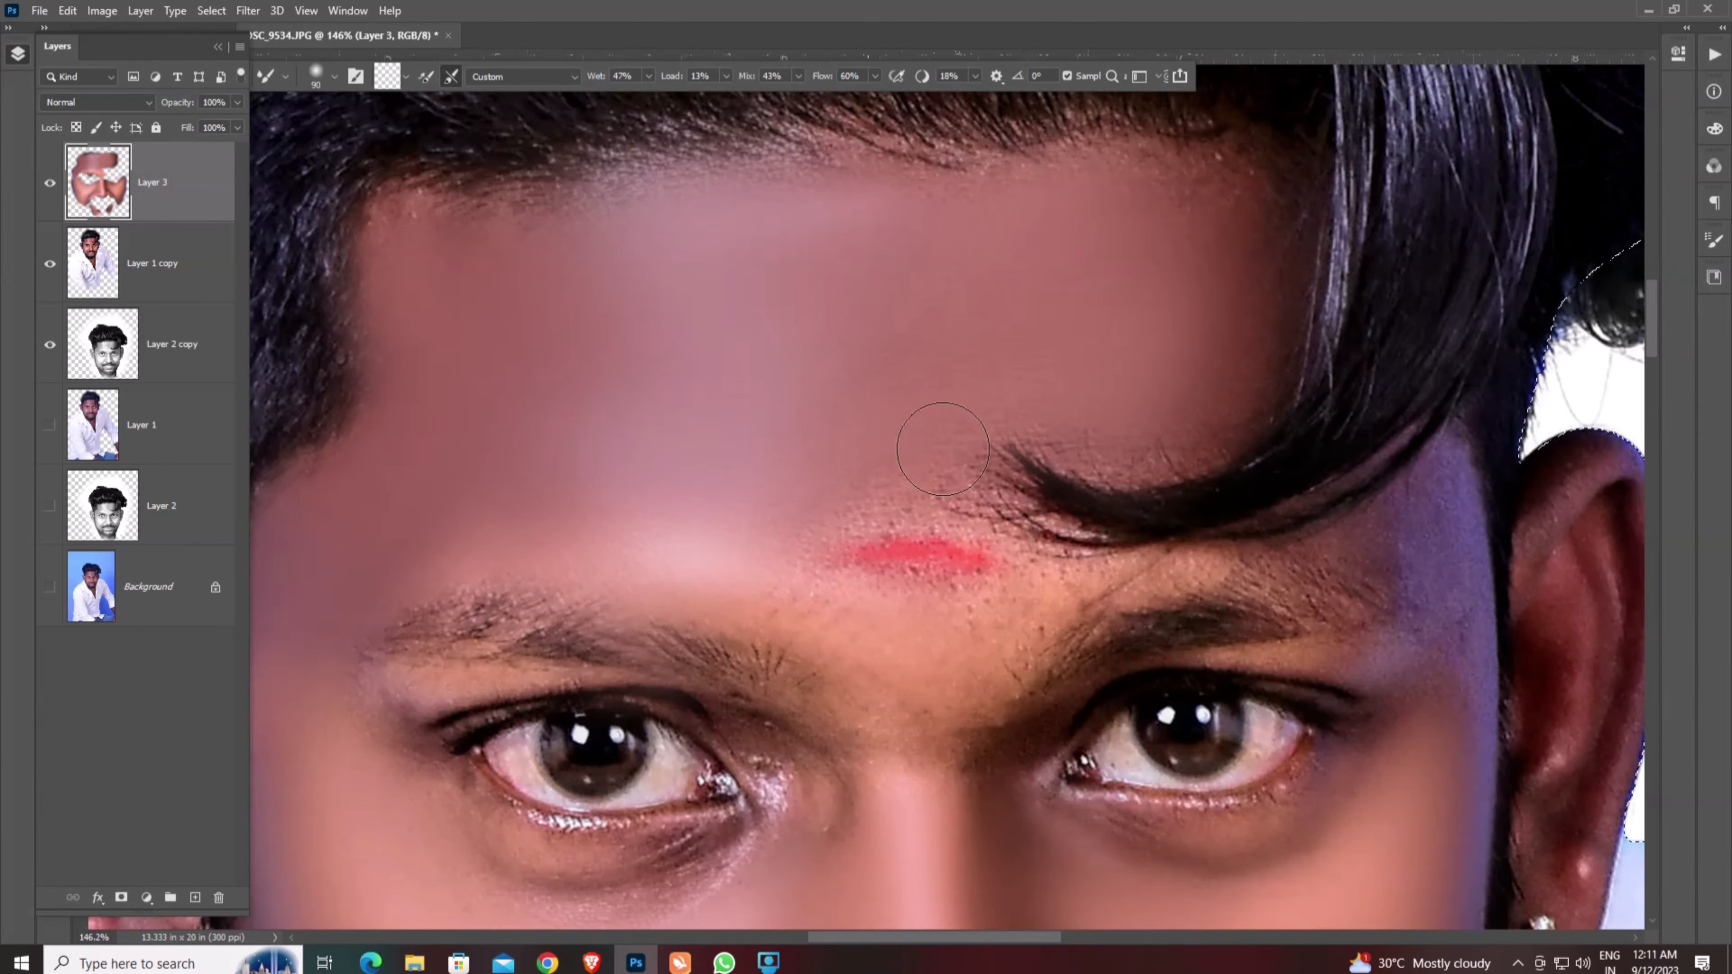
- Blend the skin around the red forehead mark and between the eyebrows, adjusting the brush size
scroll(934, 550, down, 3)
key(bracketleft)
mouse_move(934, 580)
mouse_down()
mouse_move(882, 631)
mouse_move(917, 672)
mouse_move(990, 545)
mouse_up()
key(bracketright)
key(bracketright)
key(bracketleft)
key(bracketleft)
key(bracketleft)
- Smooth the bluish right temple between the eyebrow end, hair lock and ear with the brush at size 90
scroll(985, 413, down, 5)
scroll(991, 377, up, 6)
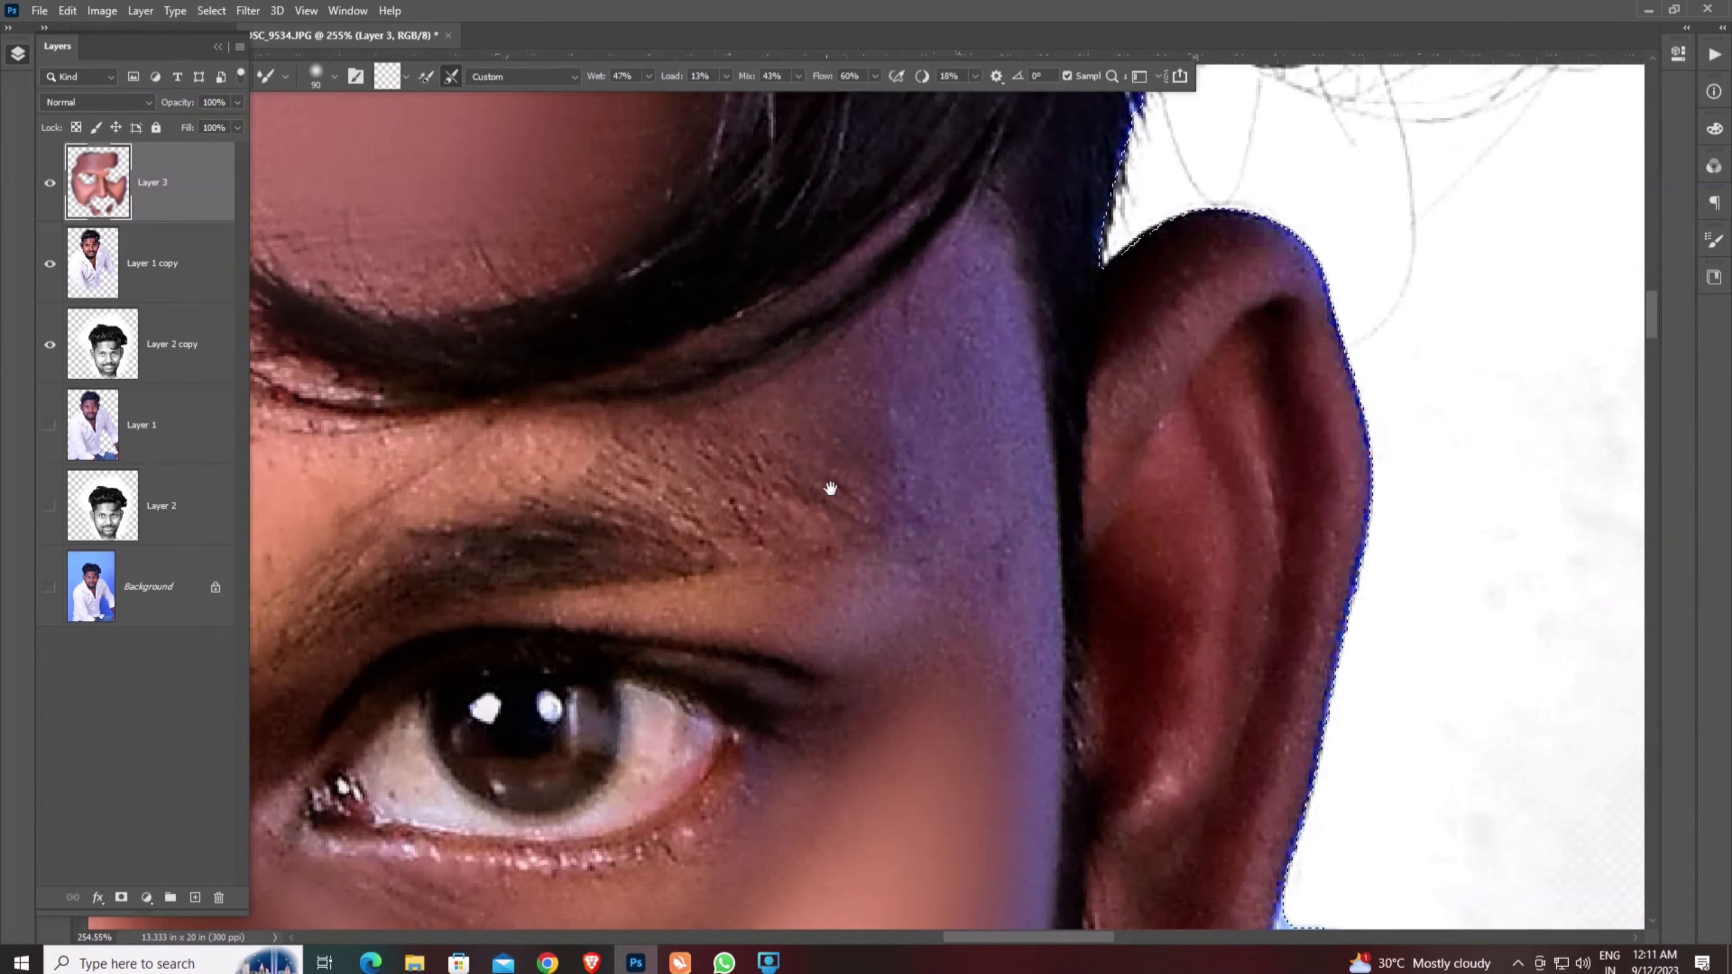
scroll(957, 363, down, 1)
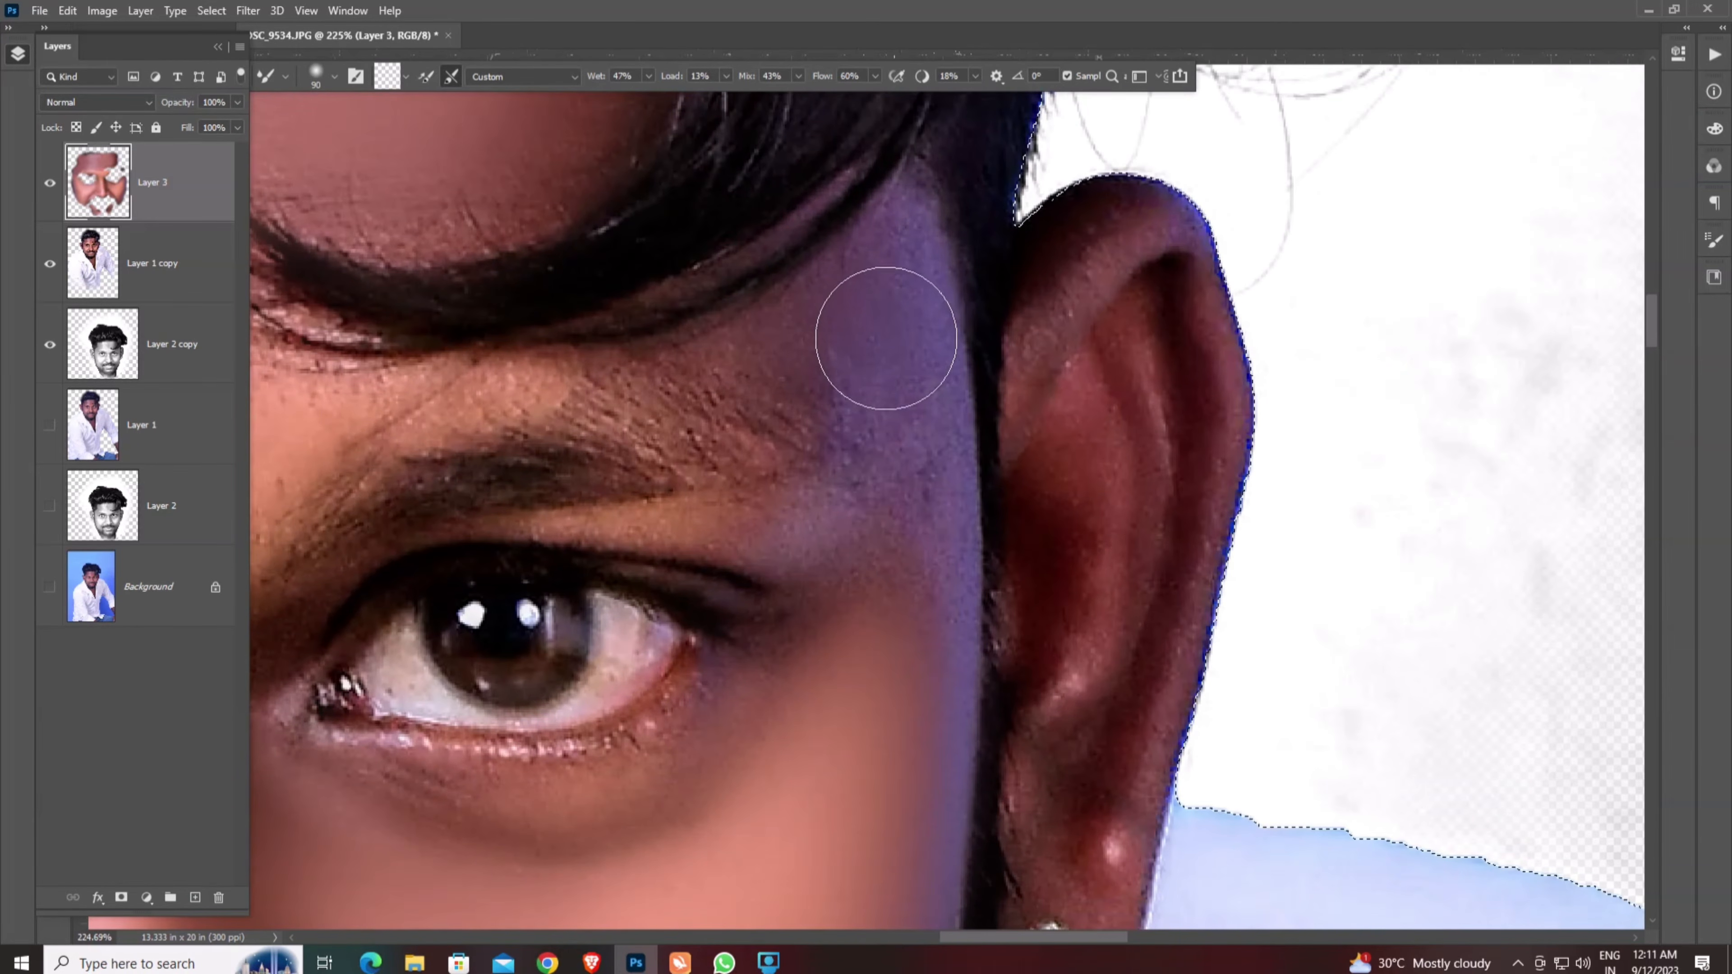
scroll(884, 341, down, 1)
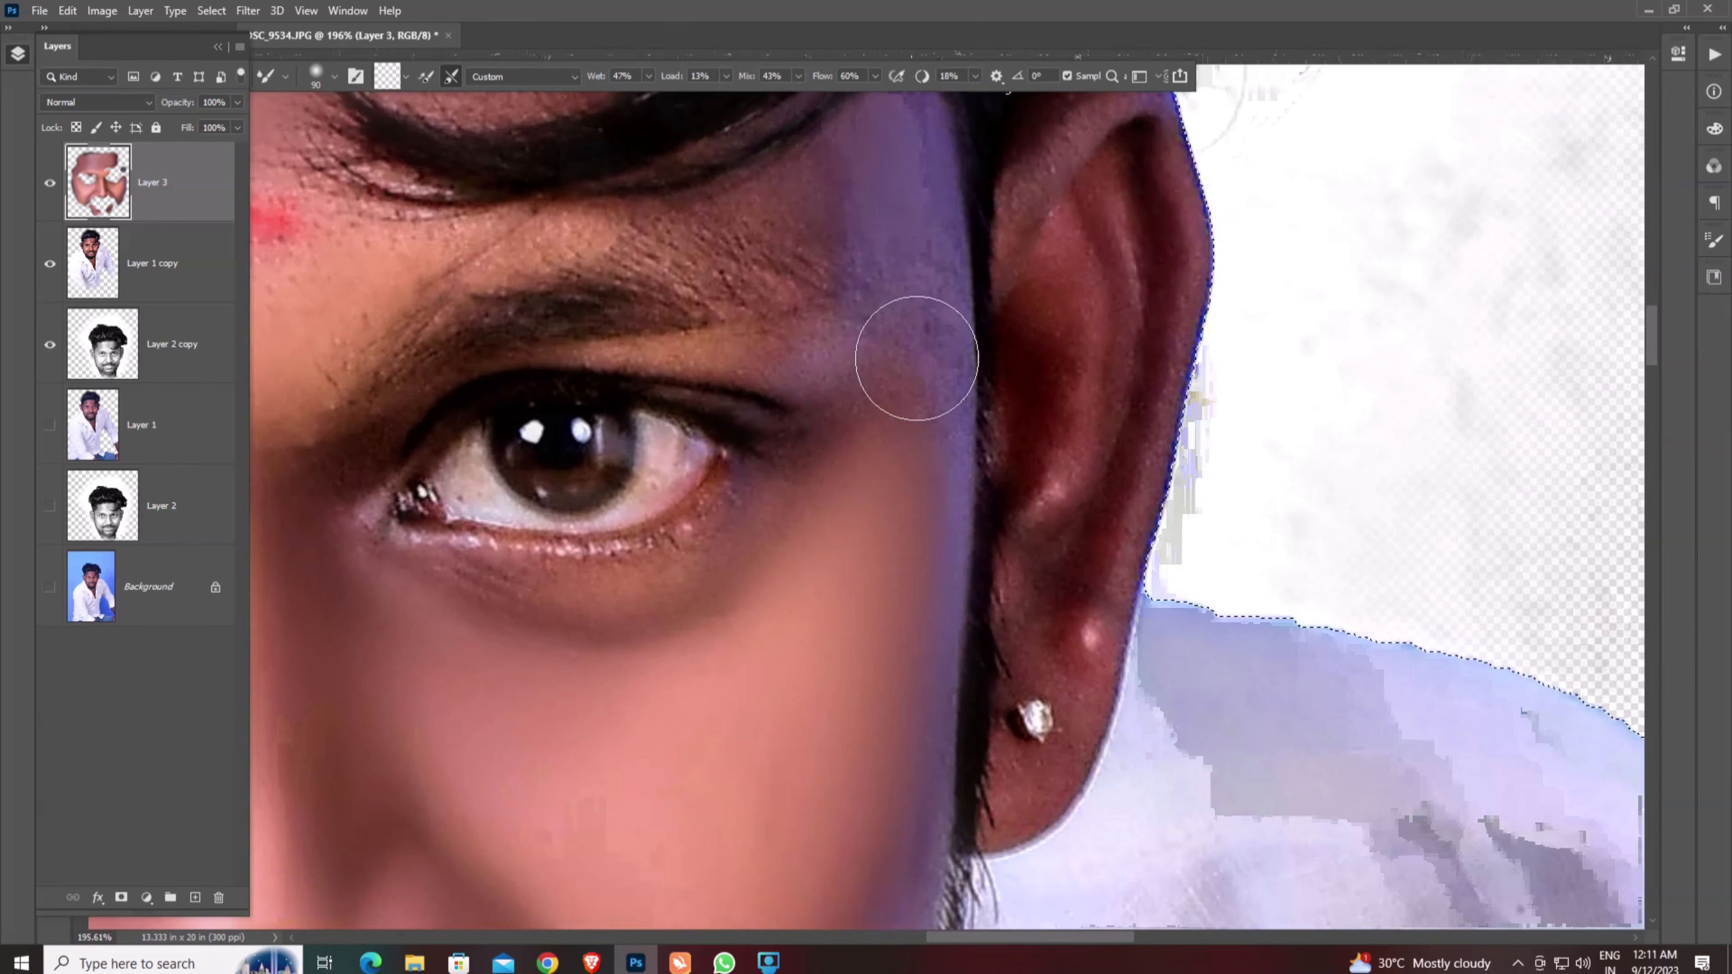
drag(888, 240, 915, 411)
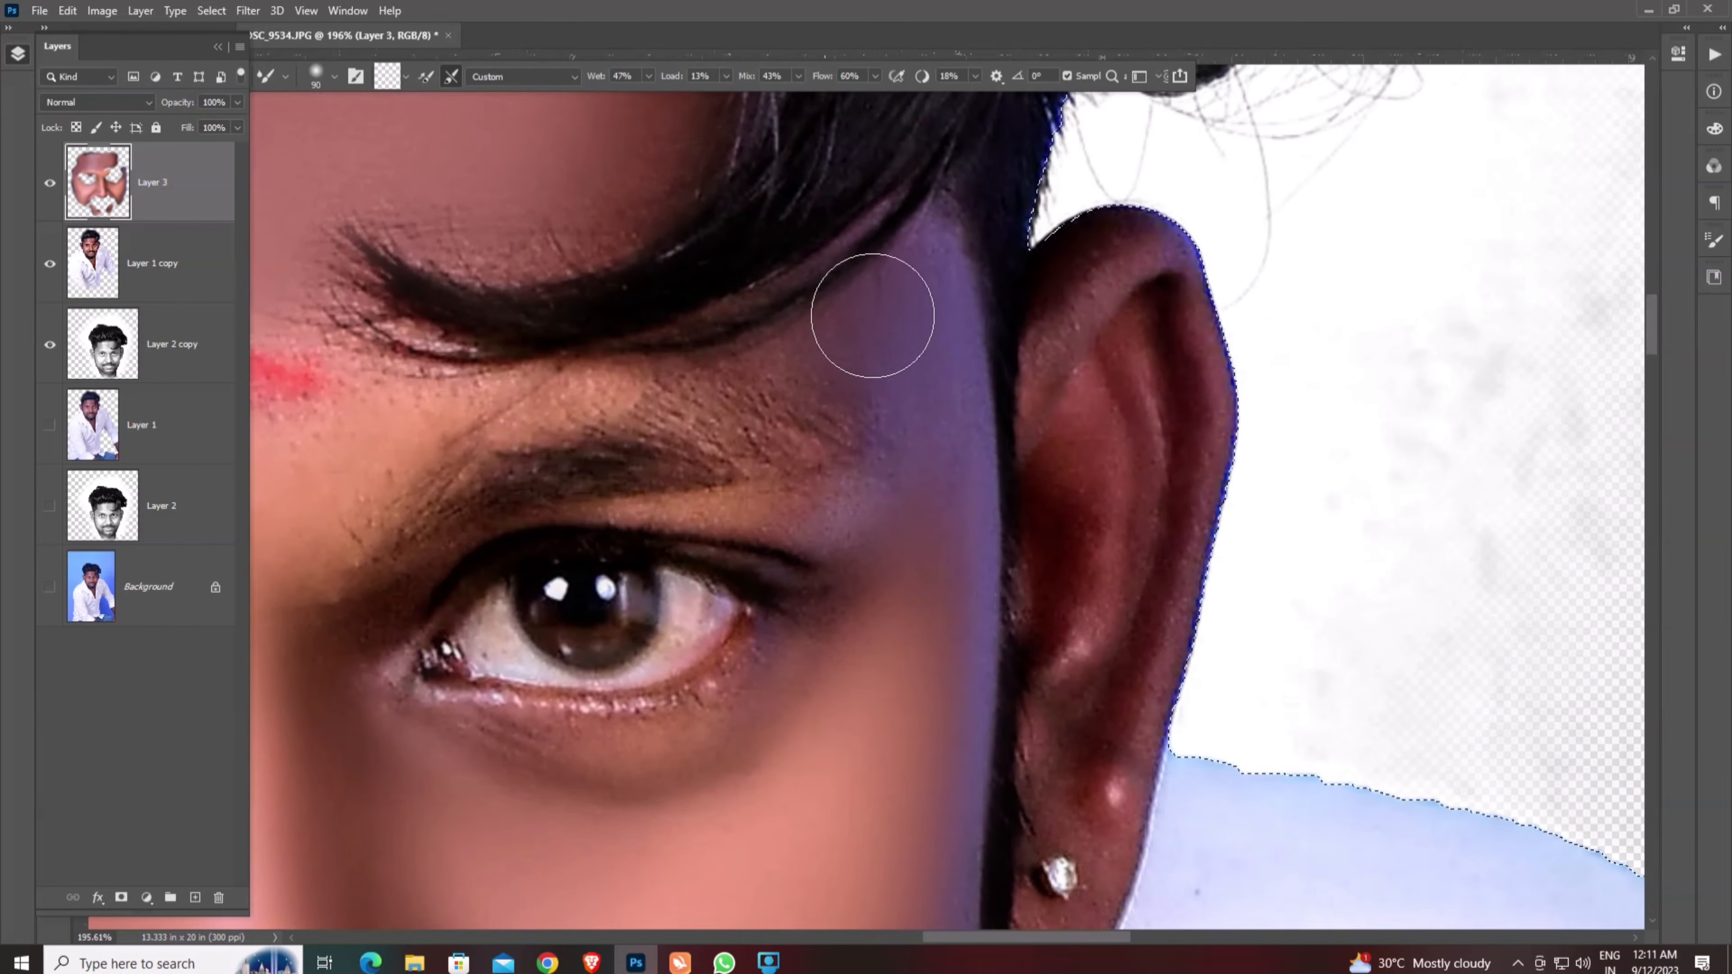
scroll(928, 568, down, 1)
drag(928, 572, 994, 330)
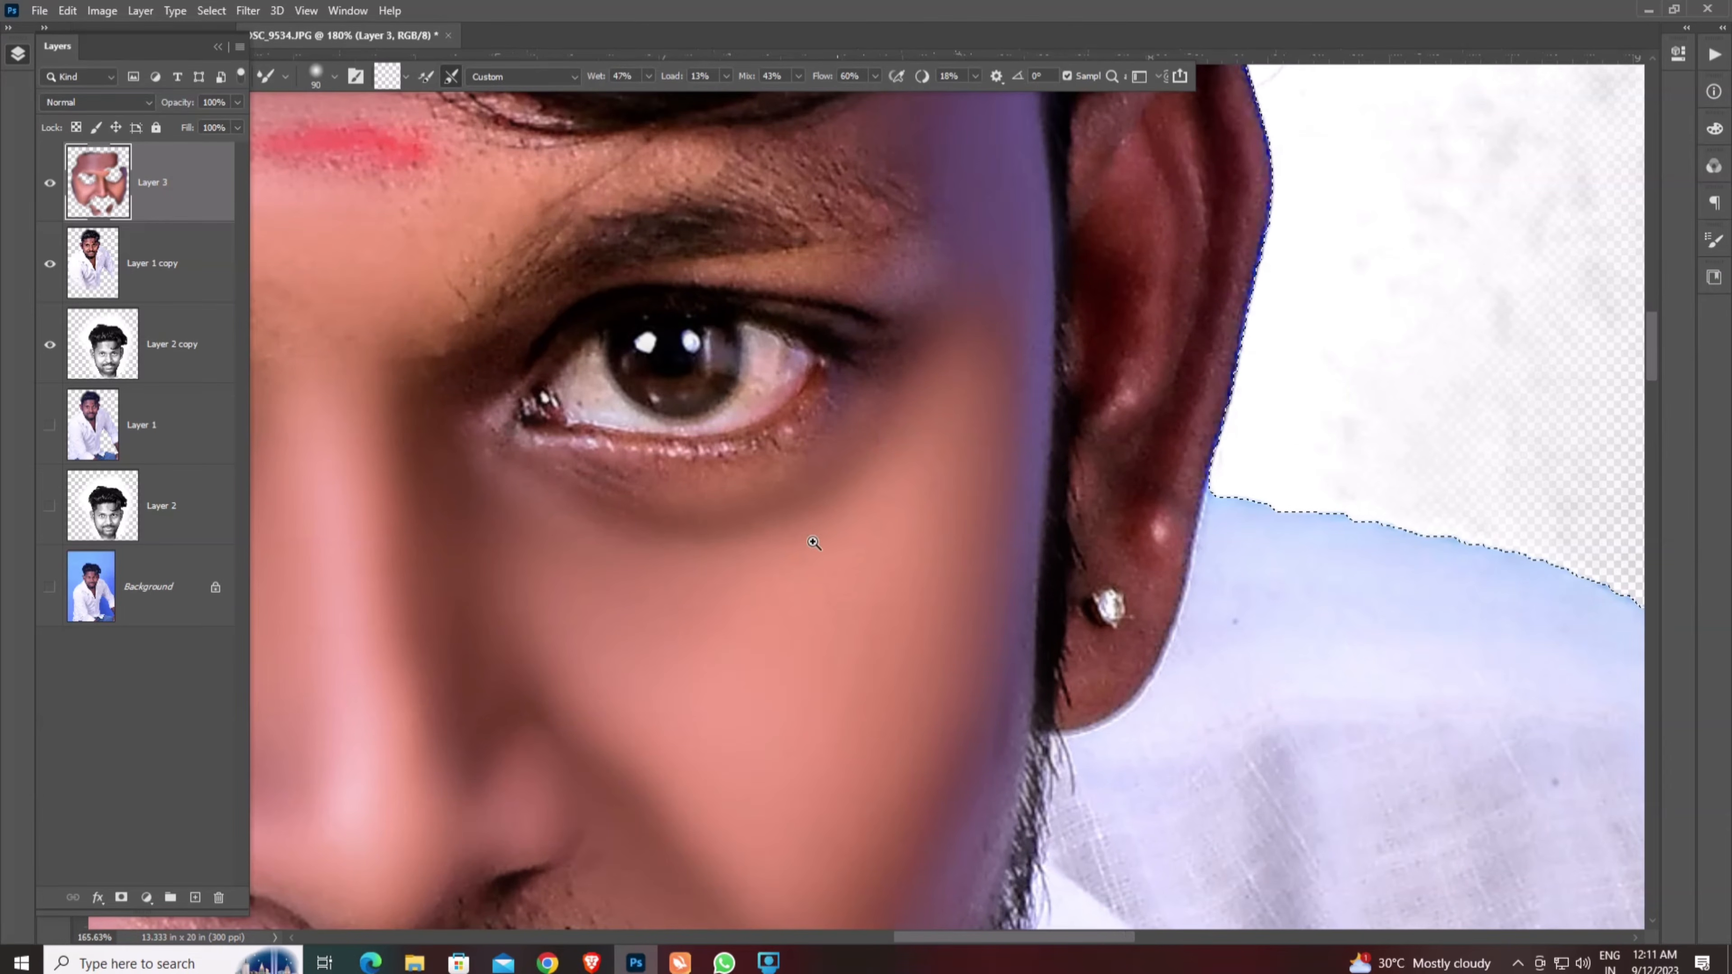
scroll(819, 541, down, 3)
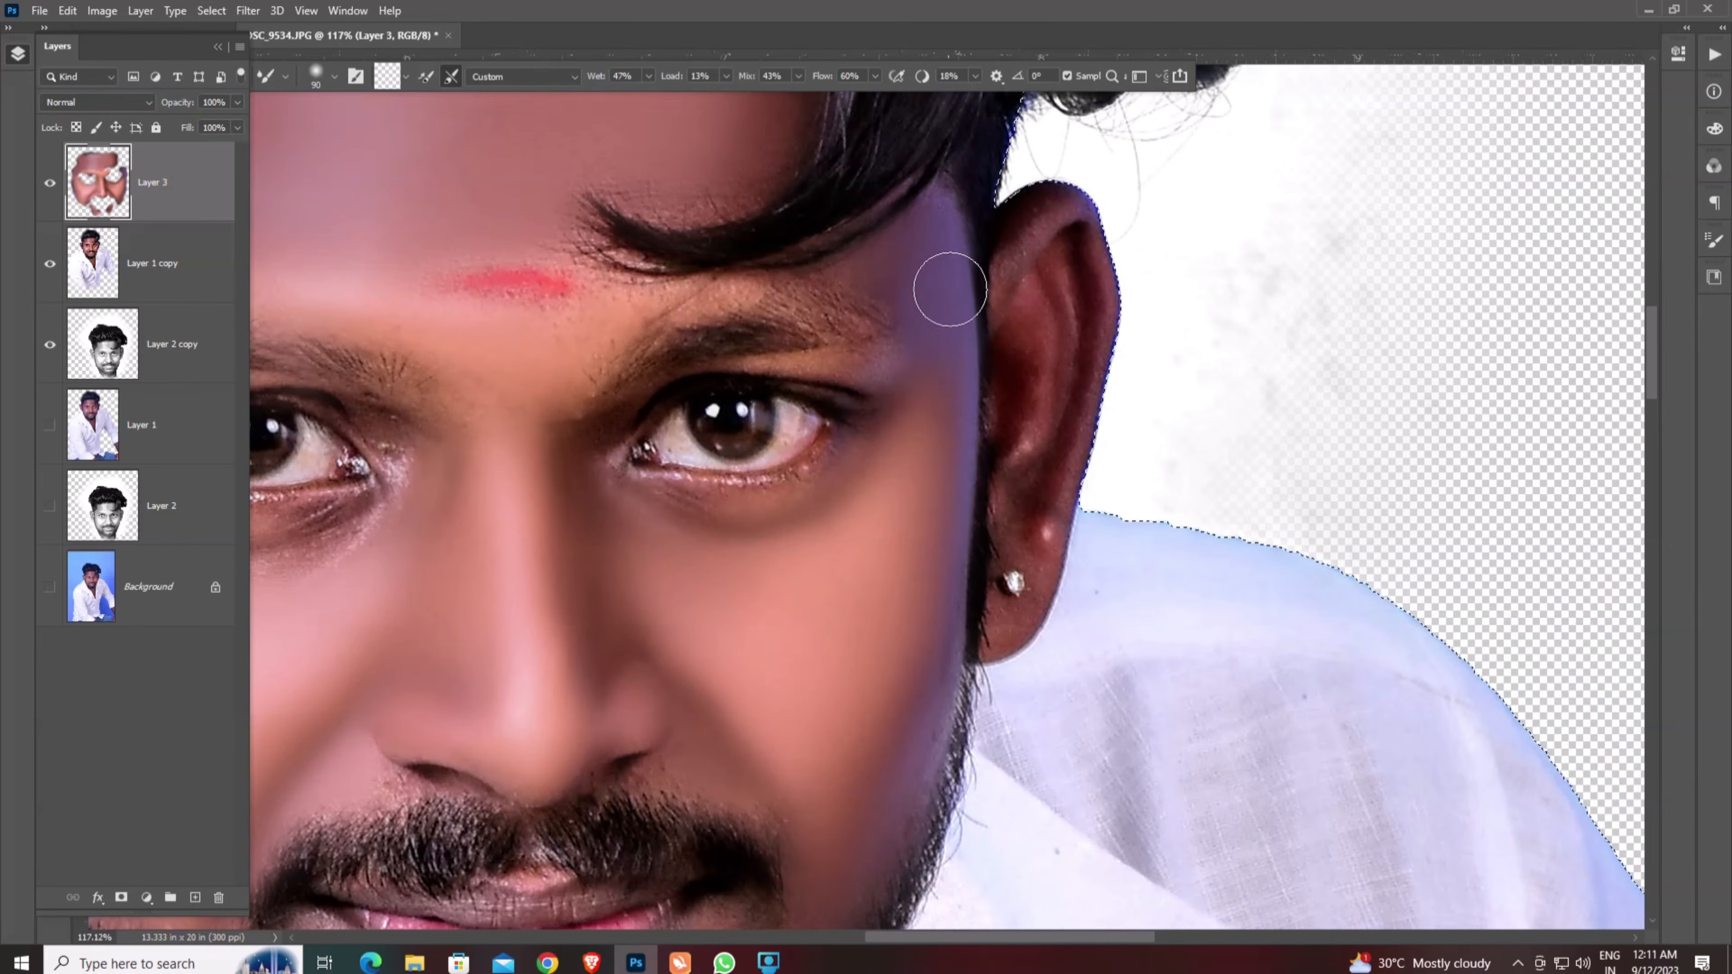
scroll(948, 283, down, 4)
scroll(914, 321, up, 3)
scroll(915, 410, down, 2)
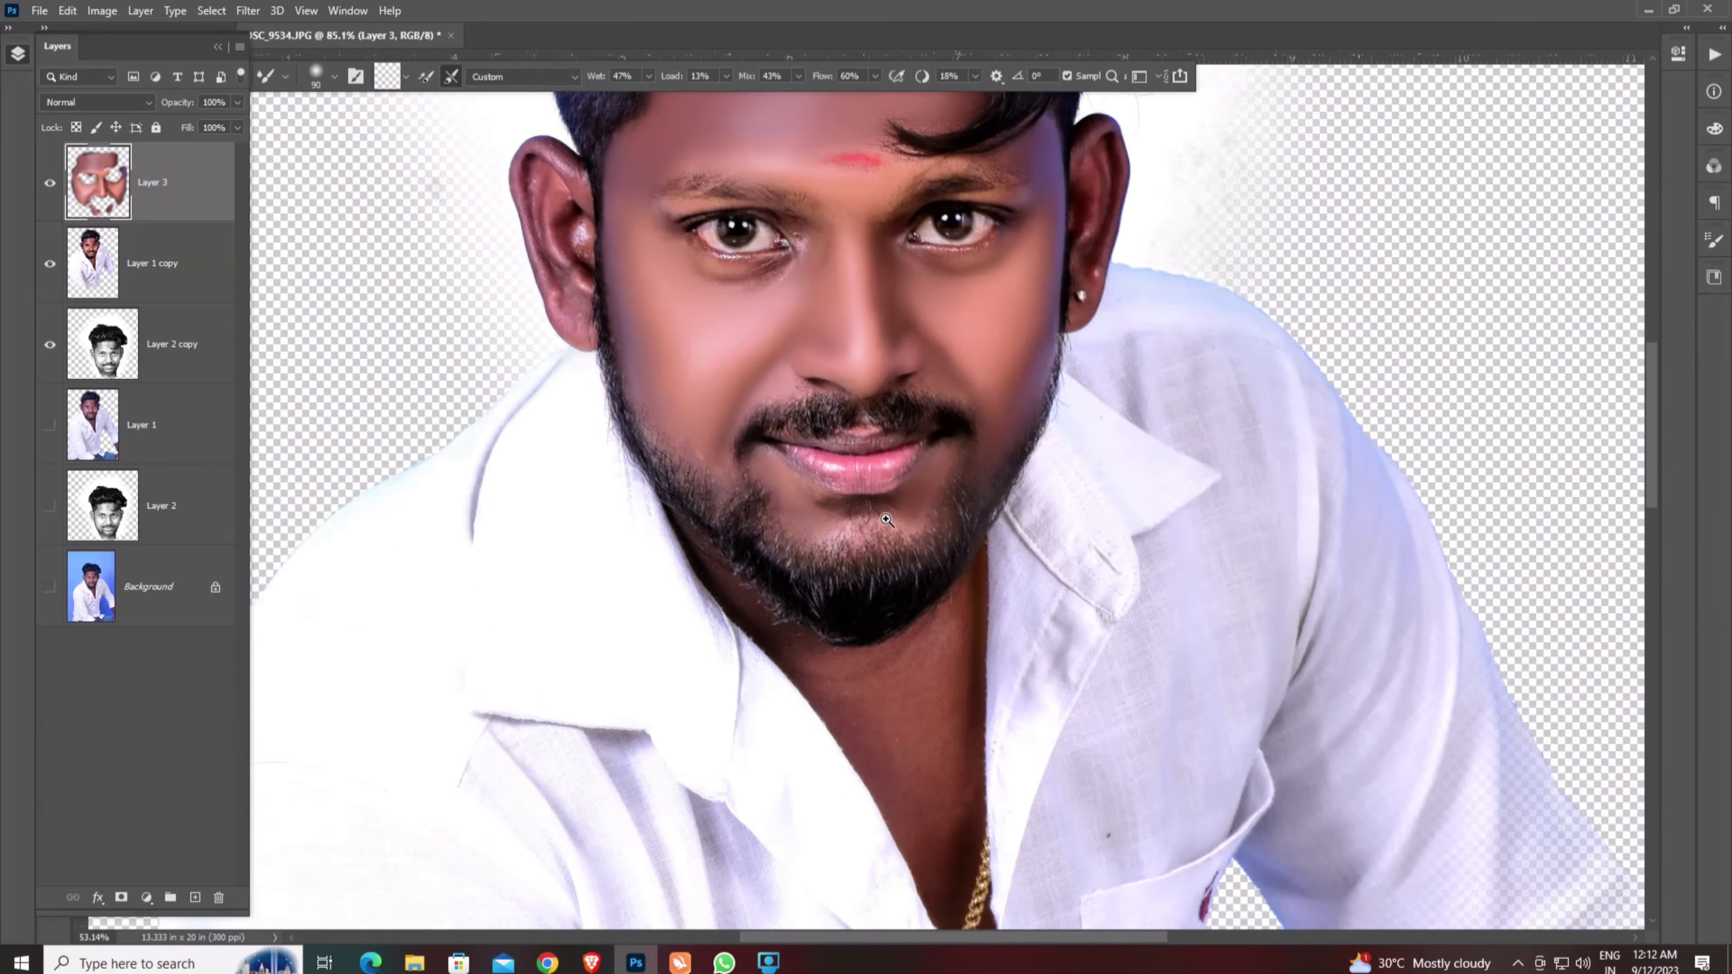
- Smooth the neck skin below the beard, alongside the shirt collar, with the Mixer Brush
scroll(963, 515, up, 5)
drag(851, 466, 1144, 422)
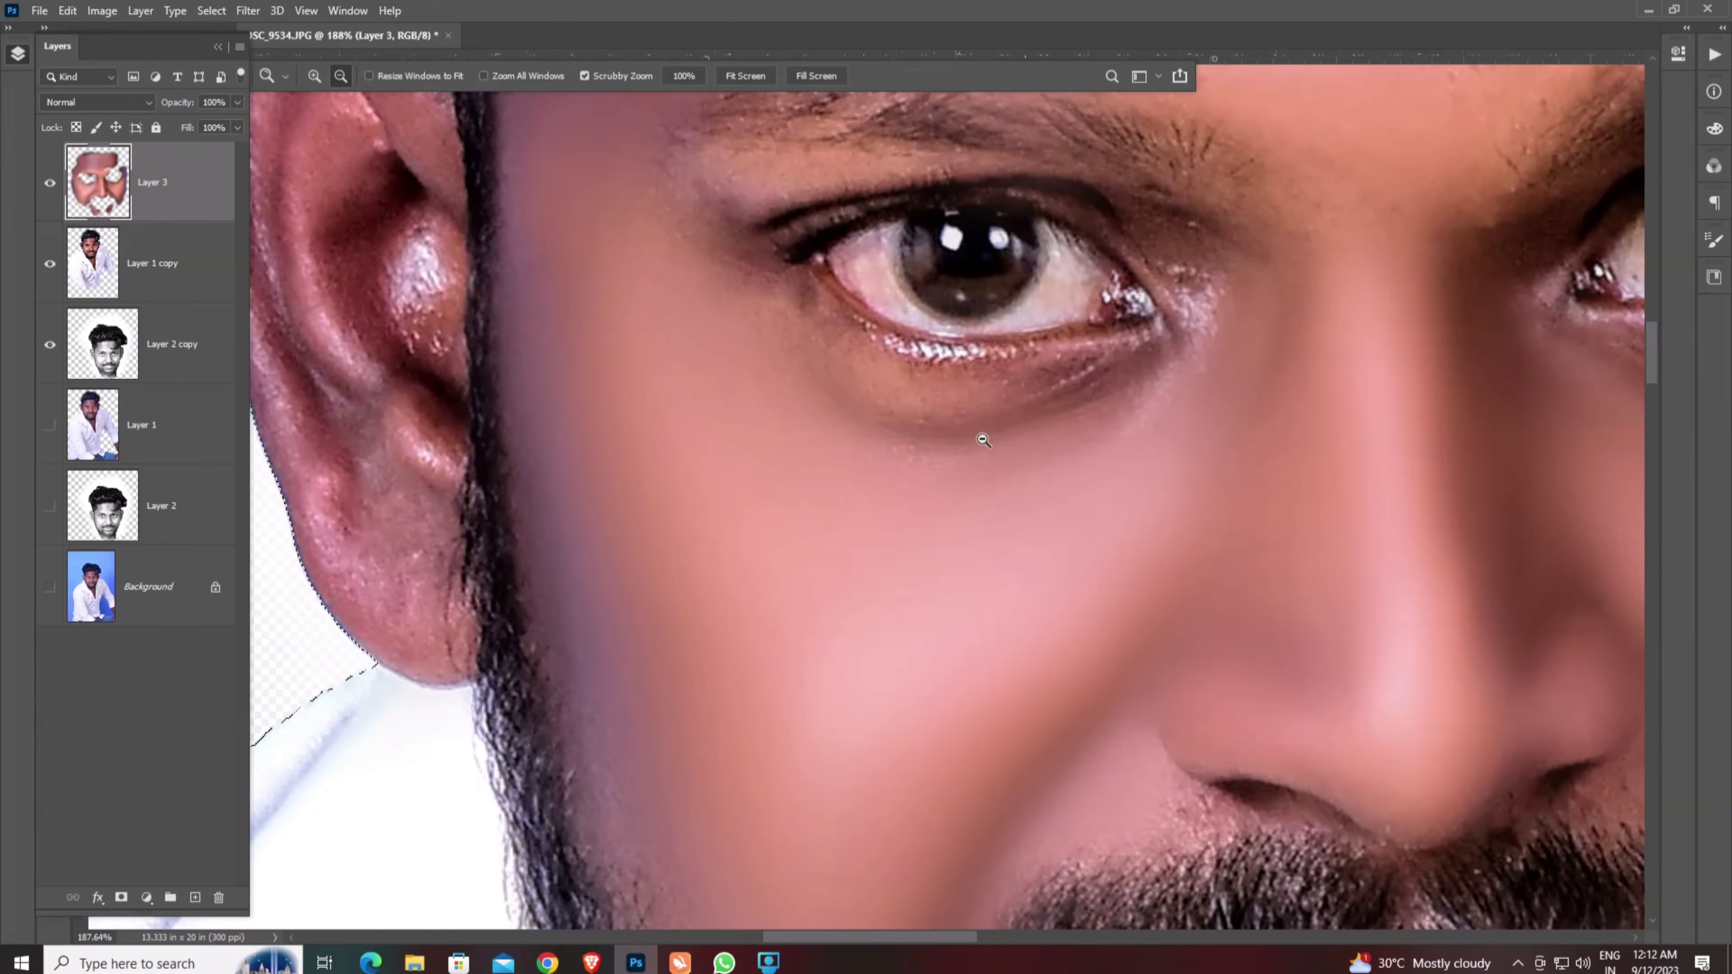
scroll(982, 434, down, 4)
drag(1024, 683, 988, 338)
scroll(982, 406, up, 4)
scroll(988, 328, down, 3)
drag(1015, 420, 1017, 404)
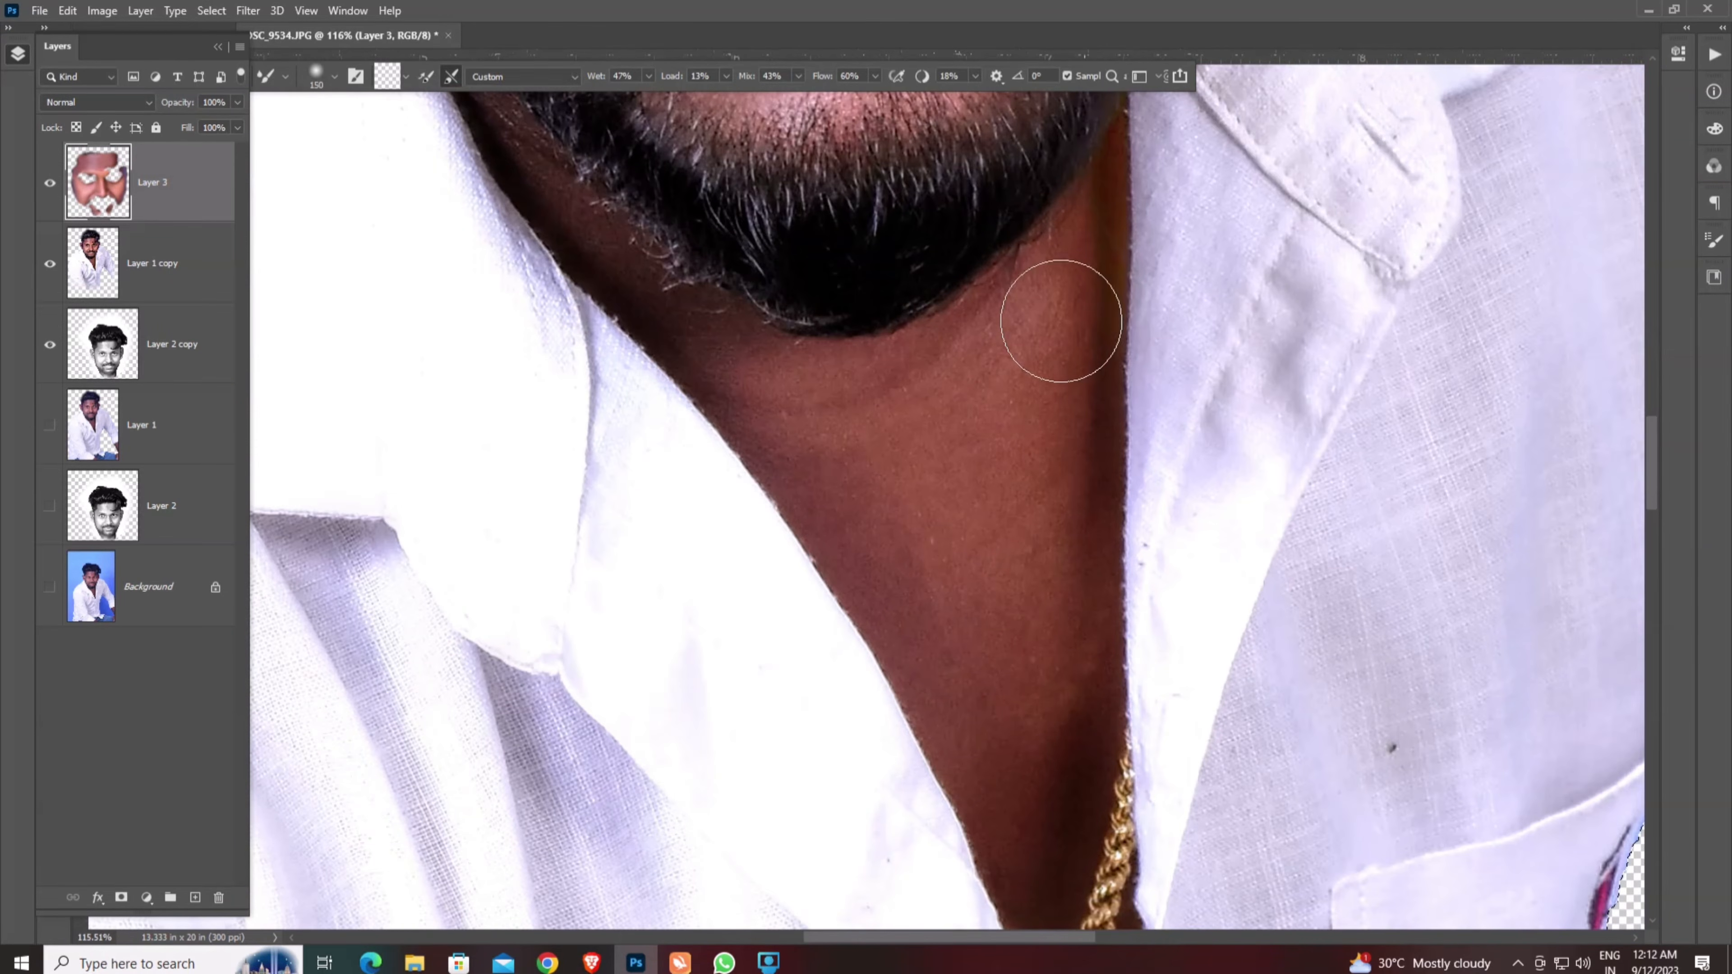
mouse_move(1060, 321)
mouse_down()
mouse_move(966, 406)
mouse_move(748, 390)
mouse_move(959, 542)
mouse_move(1049, 387)
mouse_up()
scroll(1102, 542, down, 3)
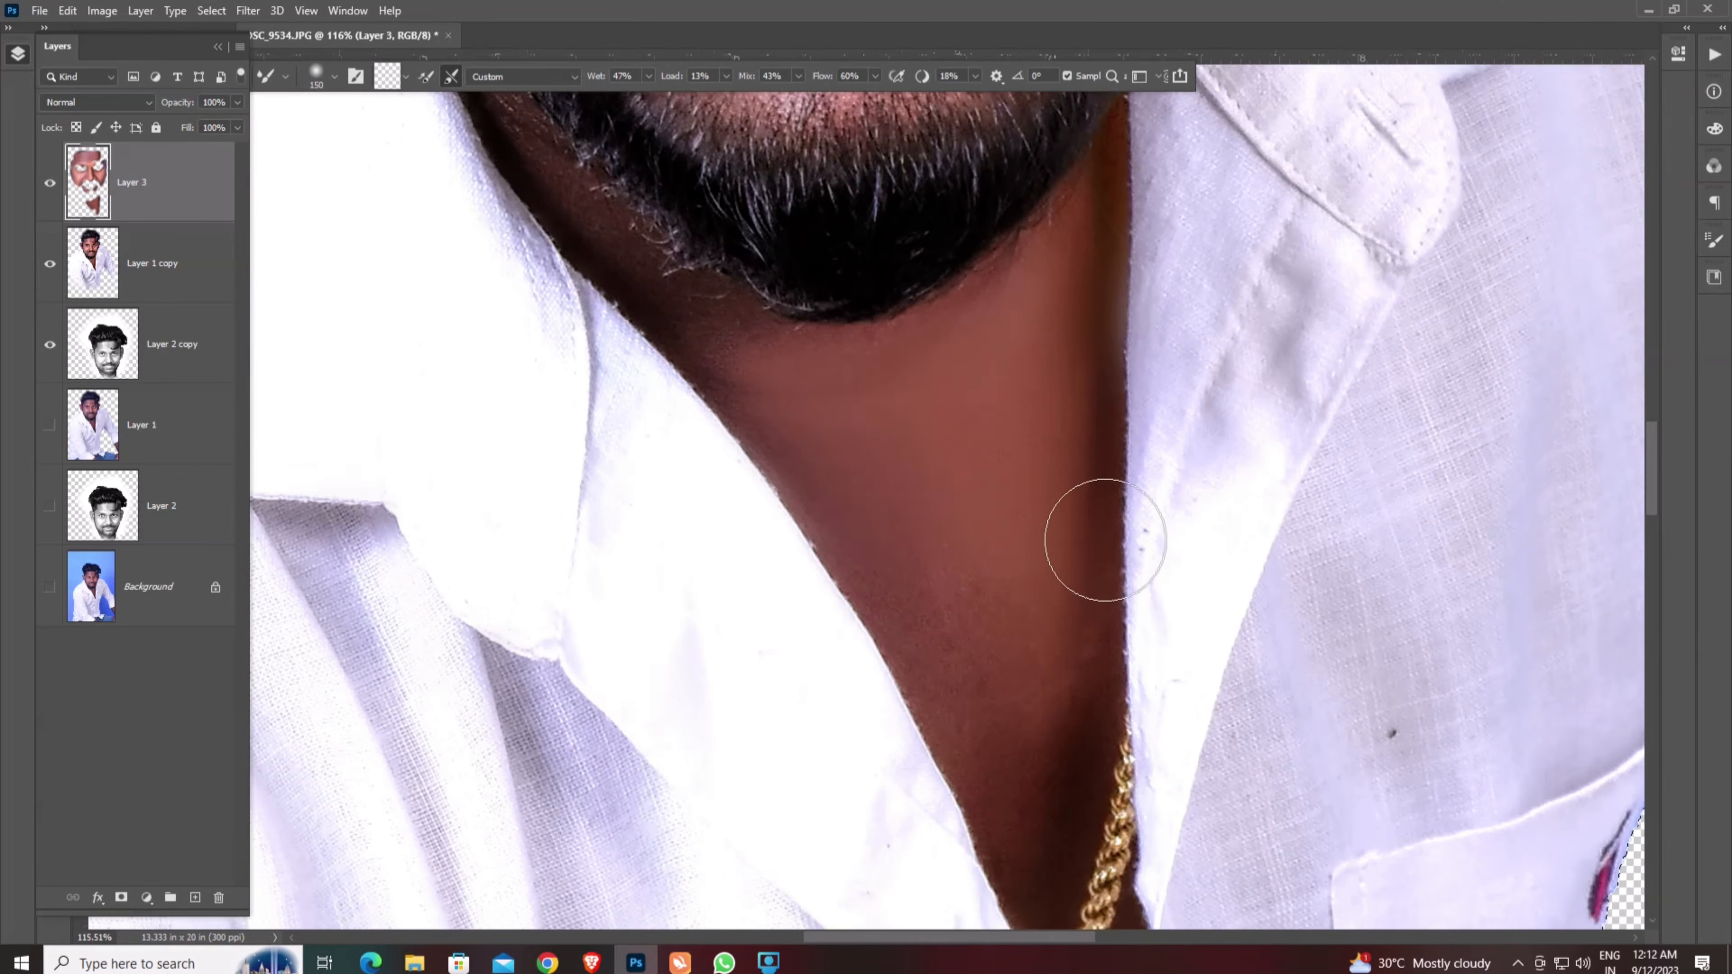
- Blend the remaining neck skin from the beard's lower edge down the shirt opening towards the chain, varying the brush size
key(bracketleft)
drag(836, 298, 1017, 600)
key(bracketright)
key(bracketright)
drag(1012, 427, 1047, 516)
scroll(928, 426, up, 6)
key(bracketleft)
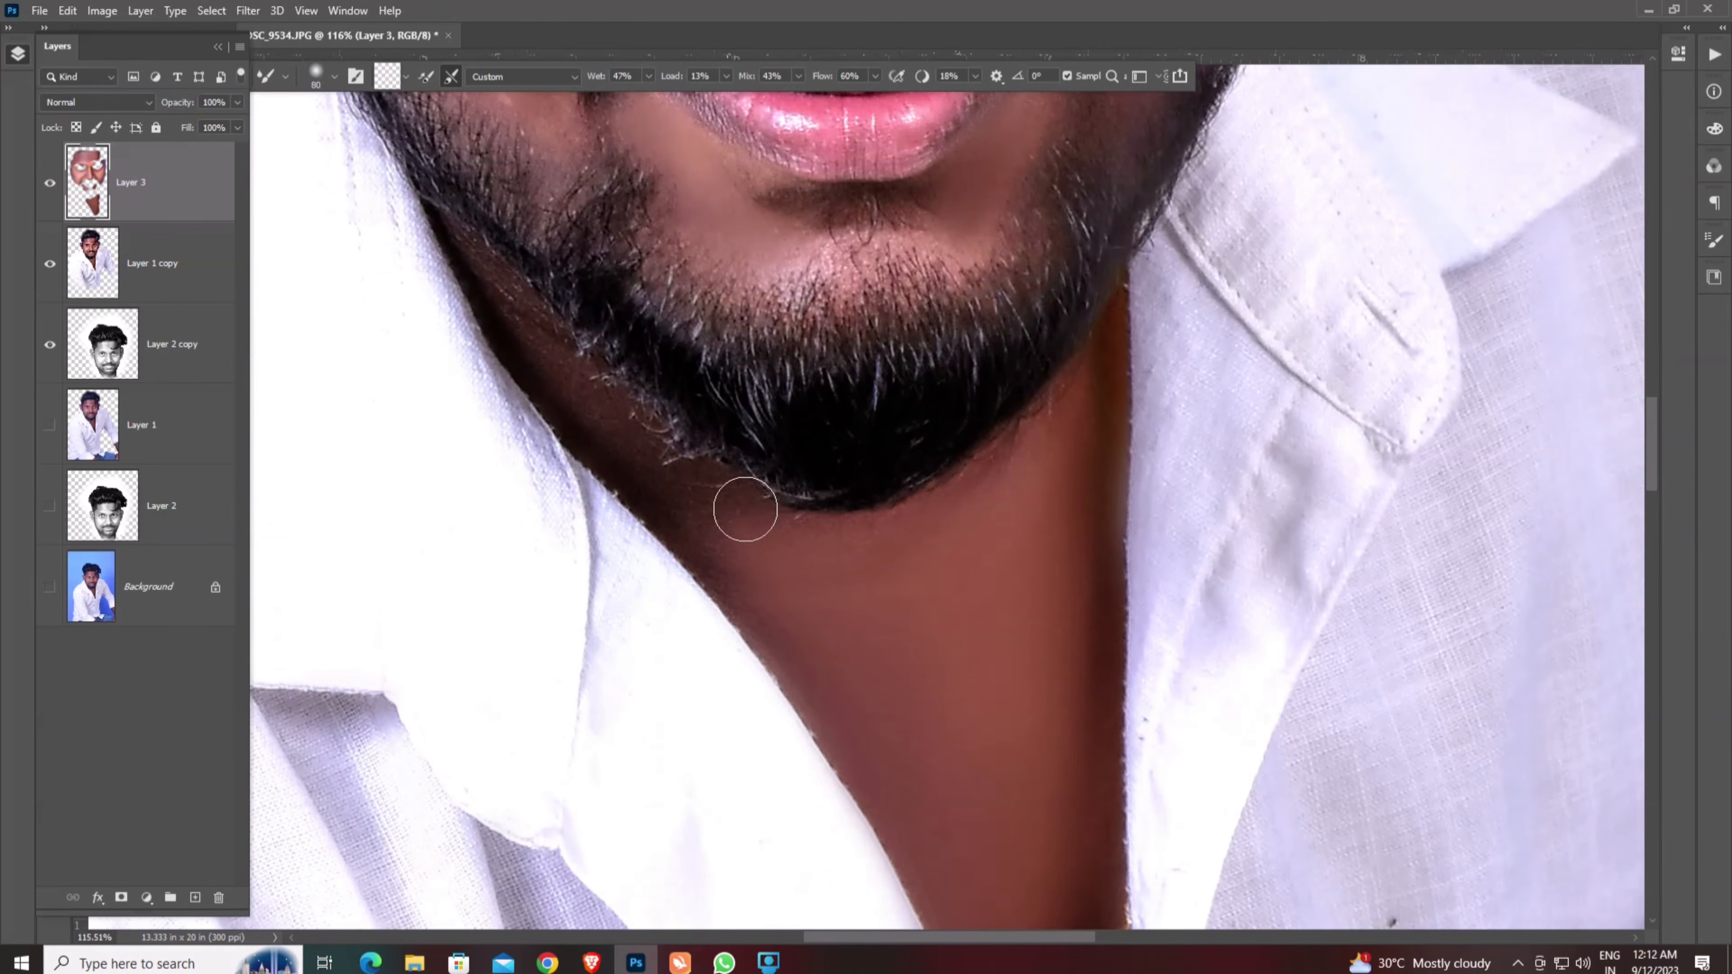
drag(968, 549, 899, 445)
- Examine the smoothed forehead, face and neck both close up and with the whole portrait in view
scroll(823, 394, up, 3)
scroll(838, 378, down, 2)
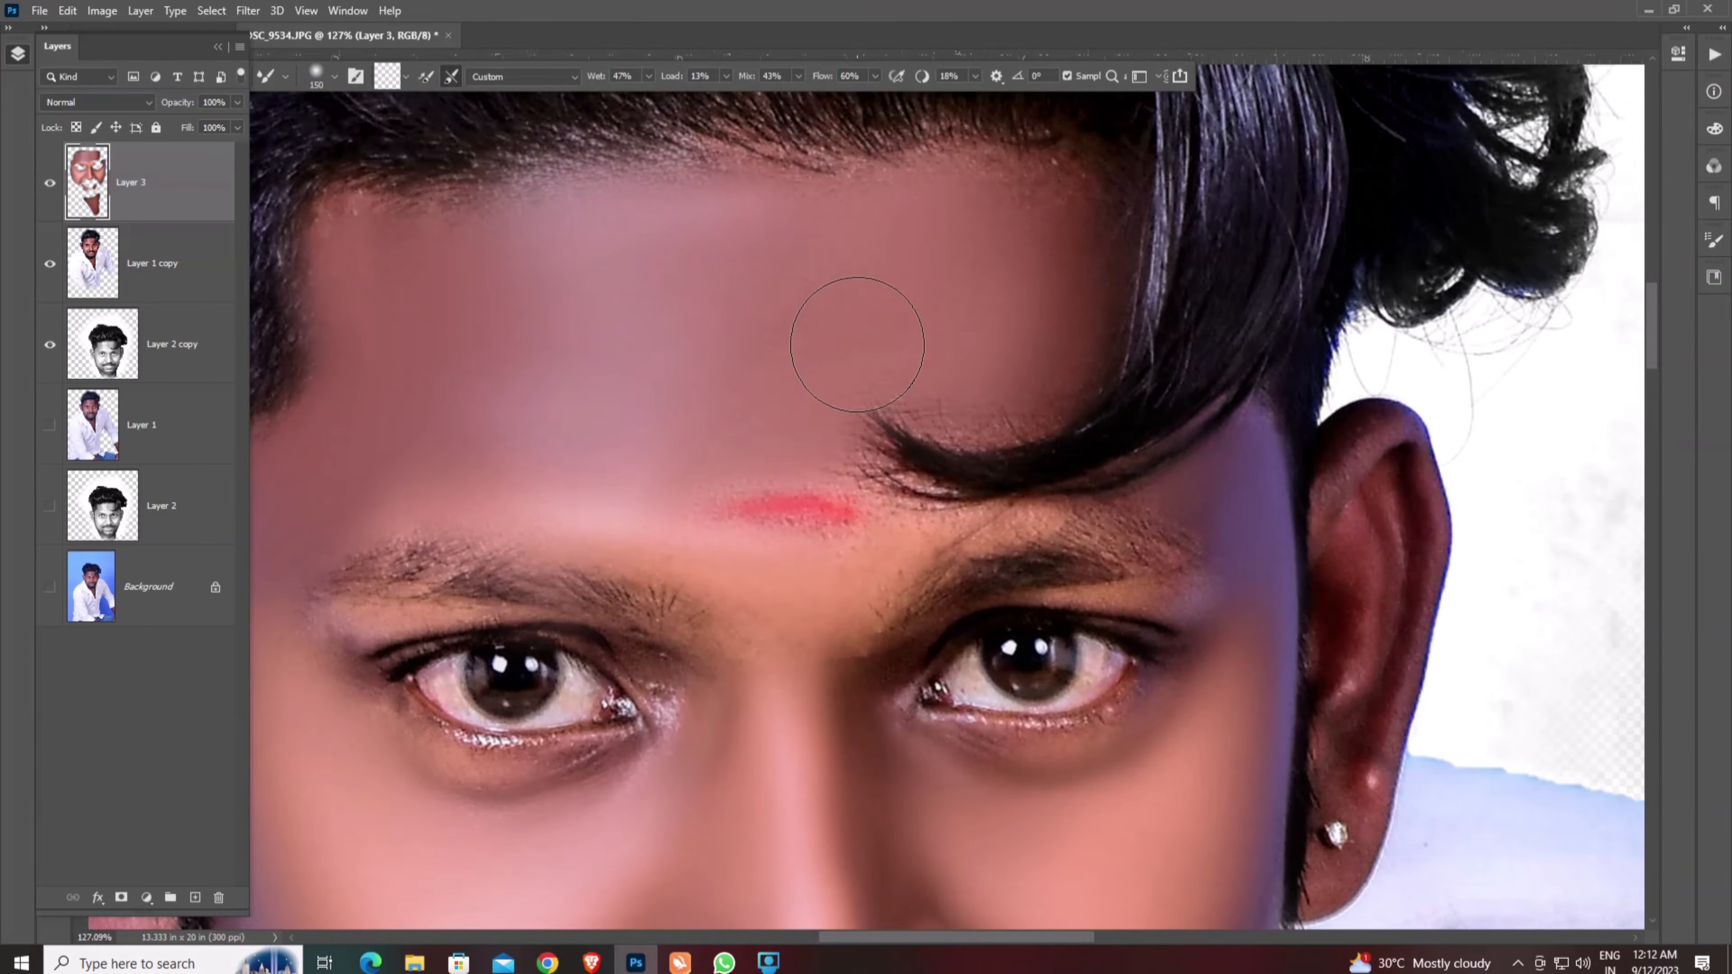
key(bracketright)
key(bracketright)
key(bracketright)
key(v)
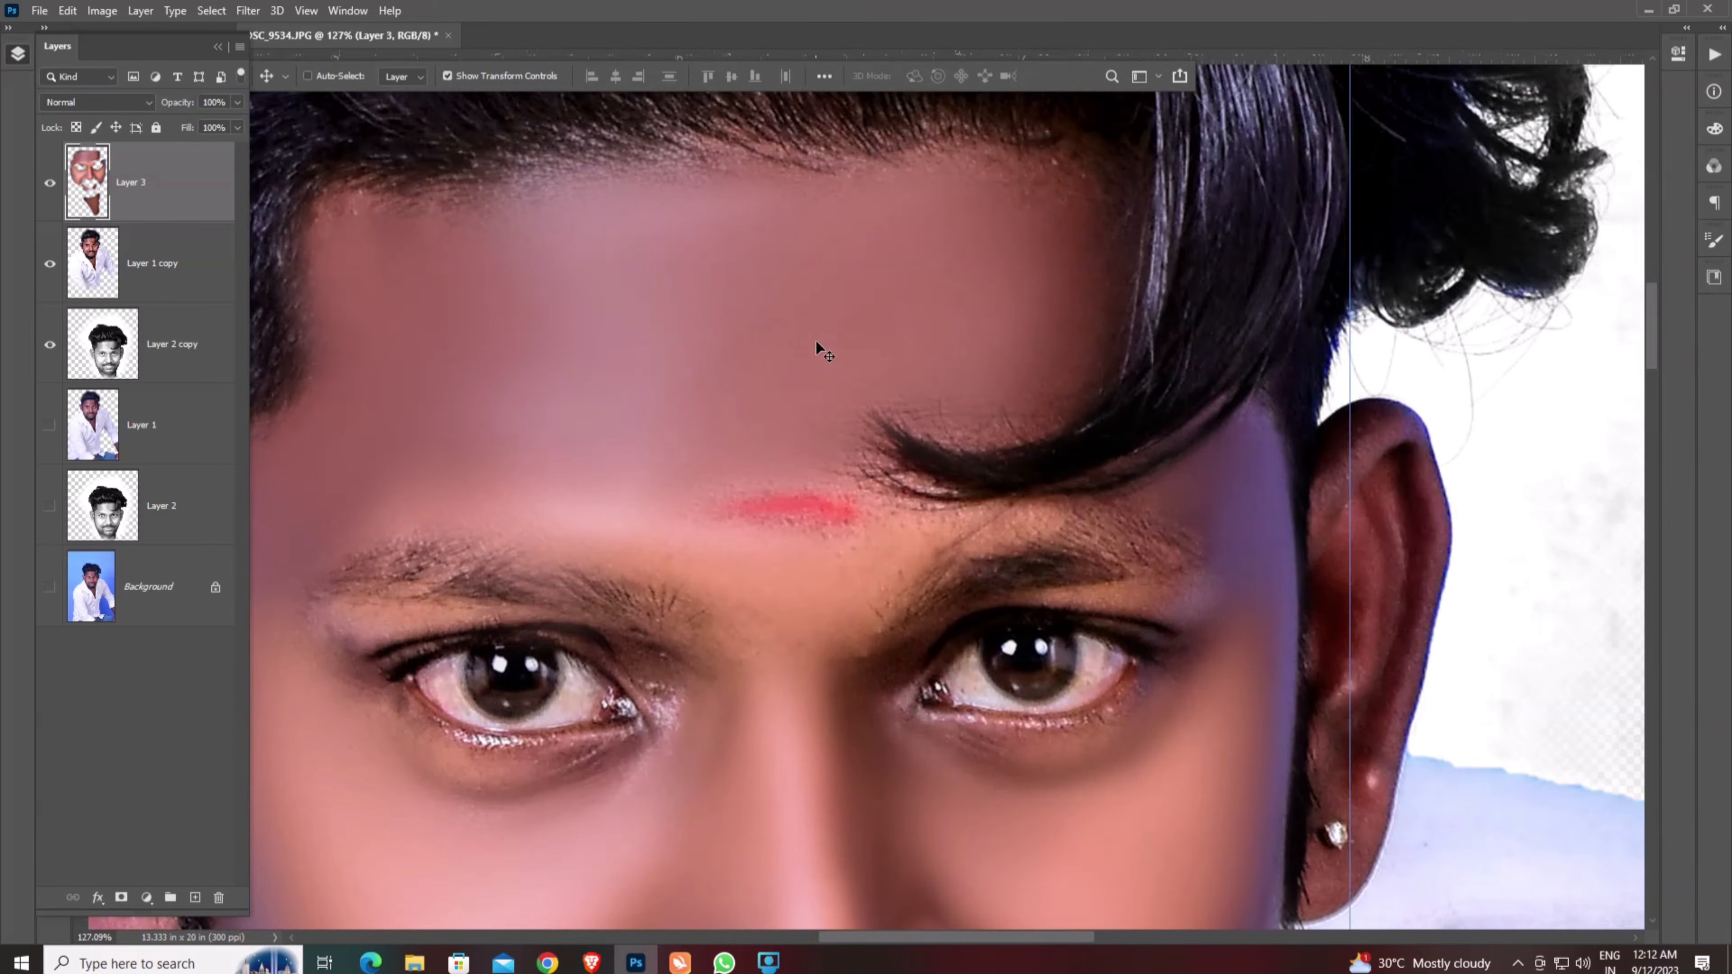
right_click(824, 331)
click(839, 347)
key(z)
right_click(842, 331)
click(877, 340)
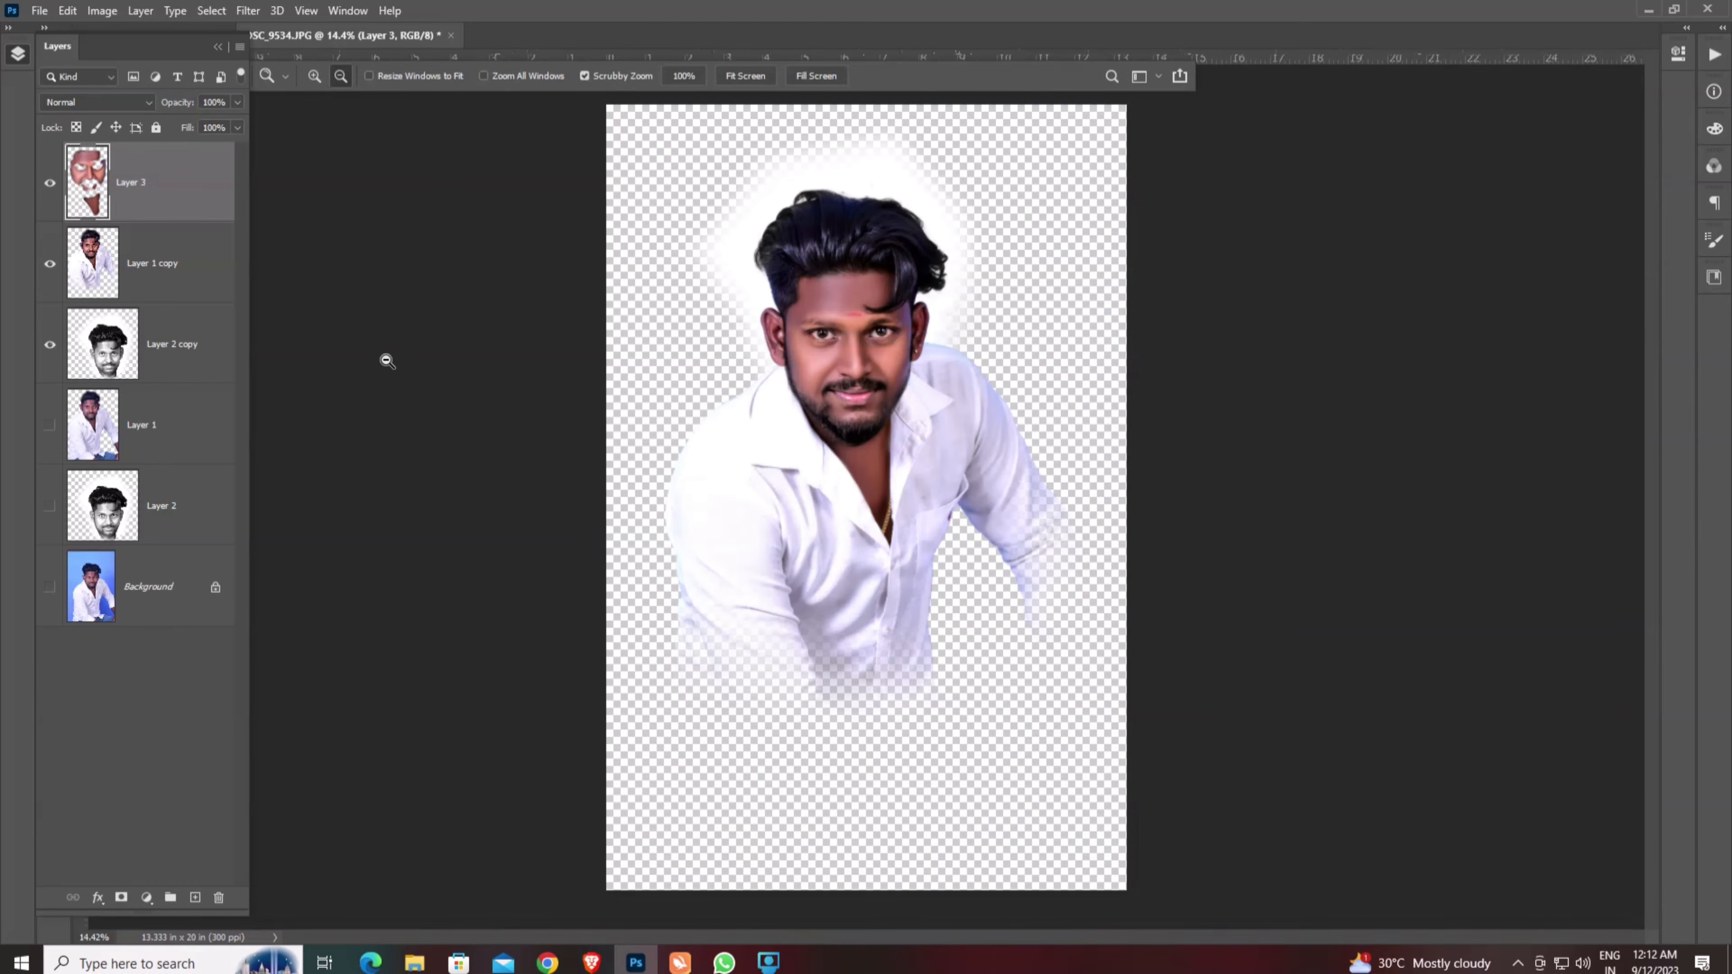
drag(873, 300, 929, 377)
key(v)
key(z)
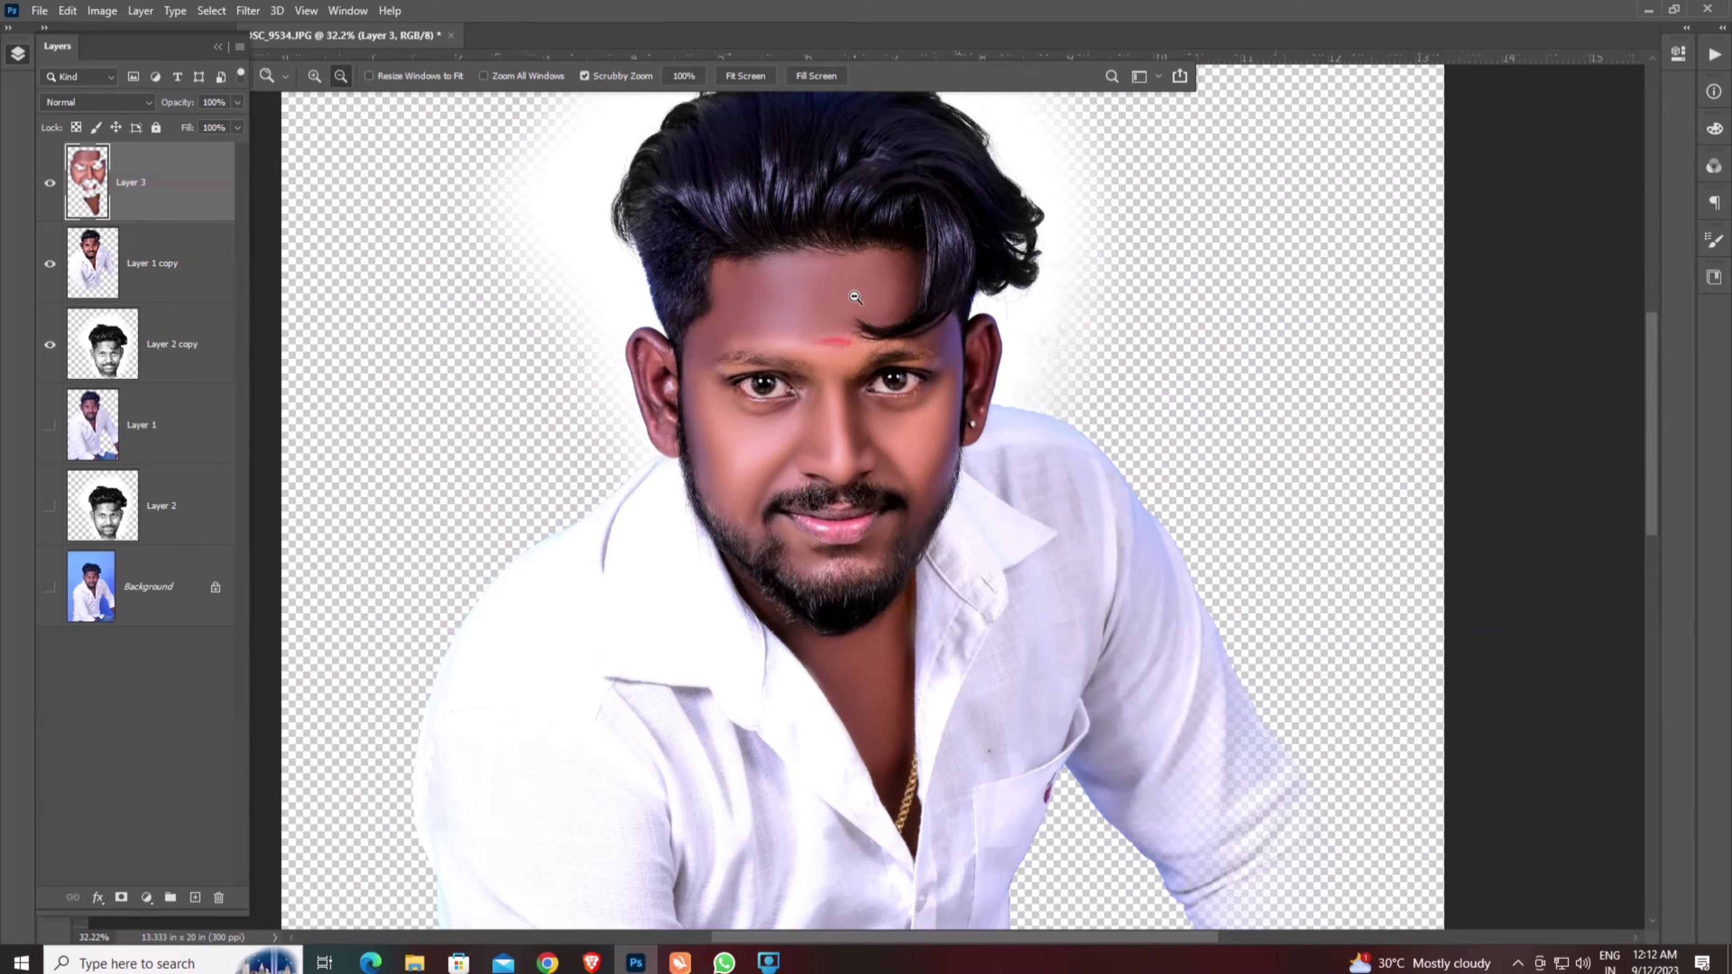
right_click(857, 300)
click(870, 309)
drag(881, 270, 936, 382)
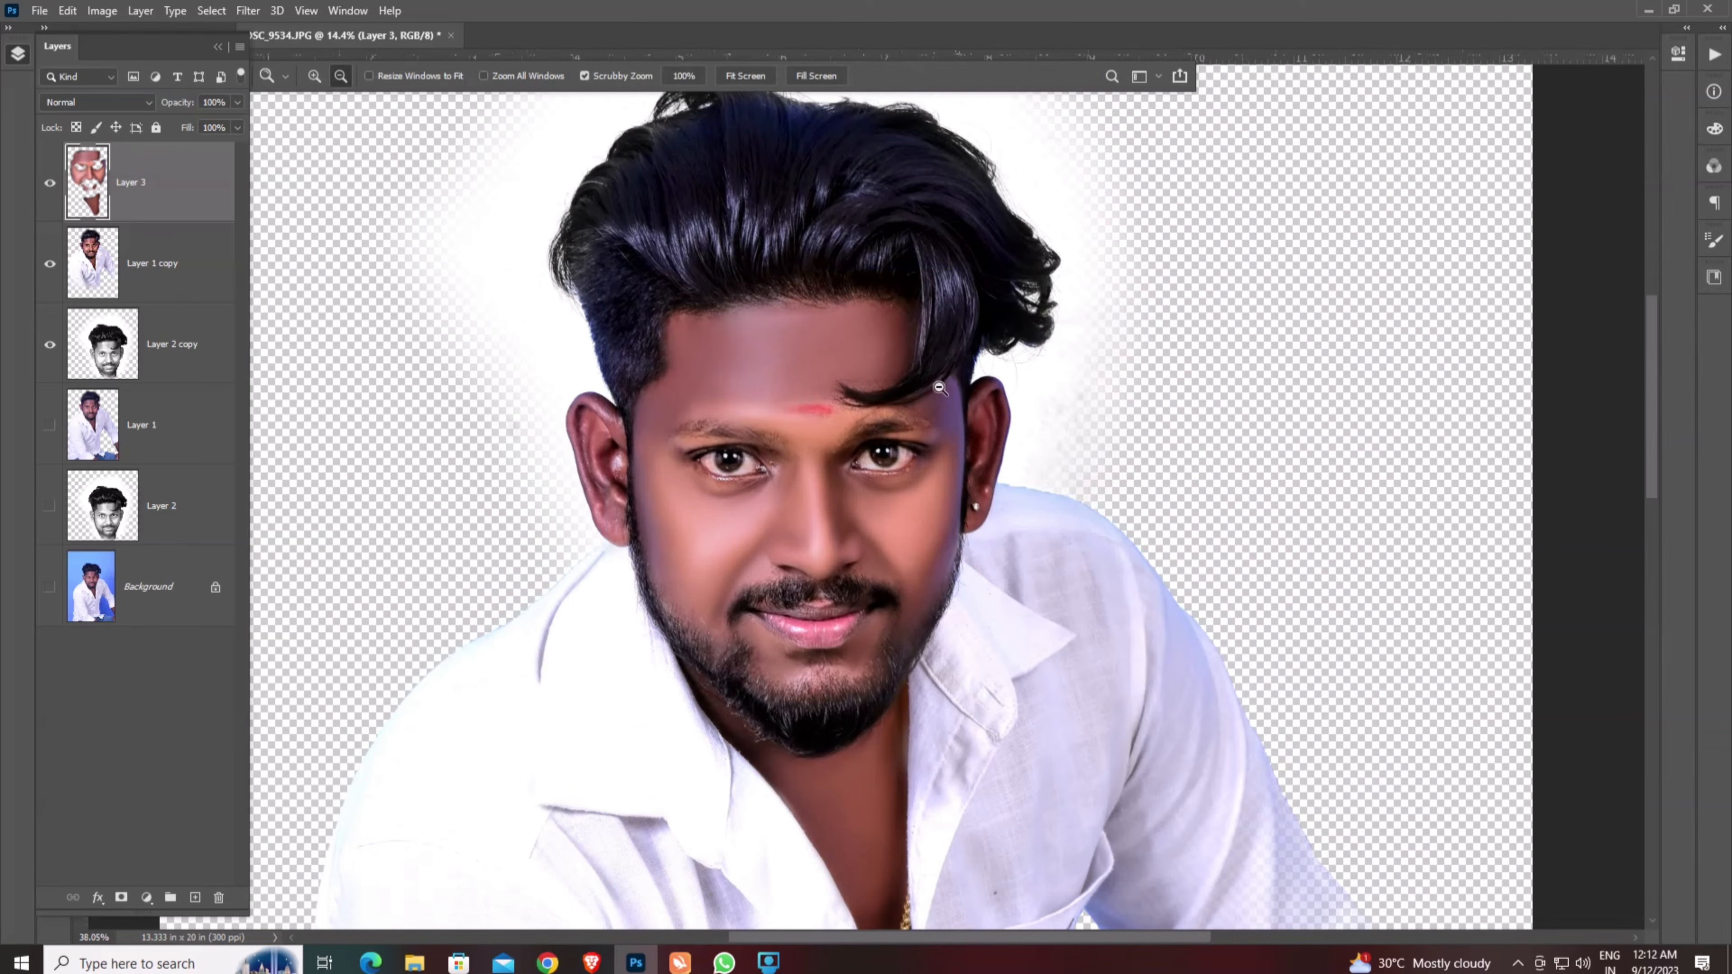
mouse_move(863, 449)
mouse_down()
mouse_move(844, 452)
mouse_move(831, 371)
mouse_move(852, 441)
mouse_up()
- Merge the retouched skin layer, Layer 3, with Layer 1 copy
key(v)
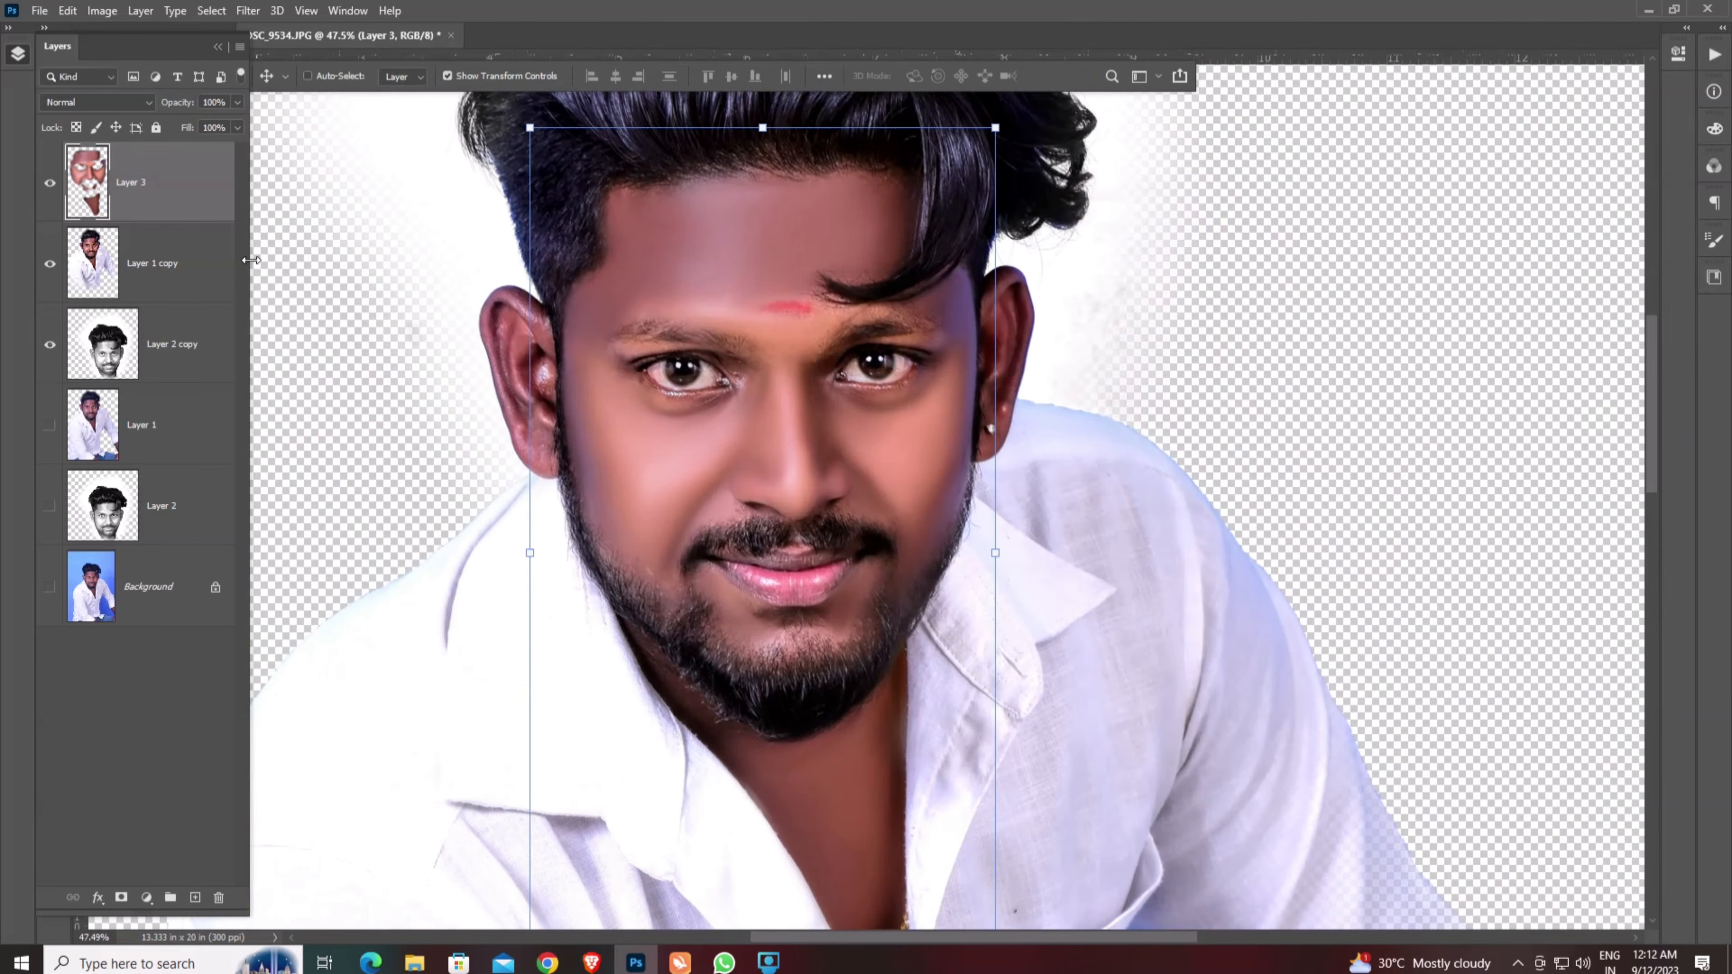
ctrl+click(179, 265)
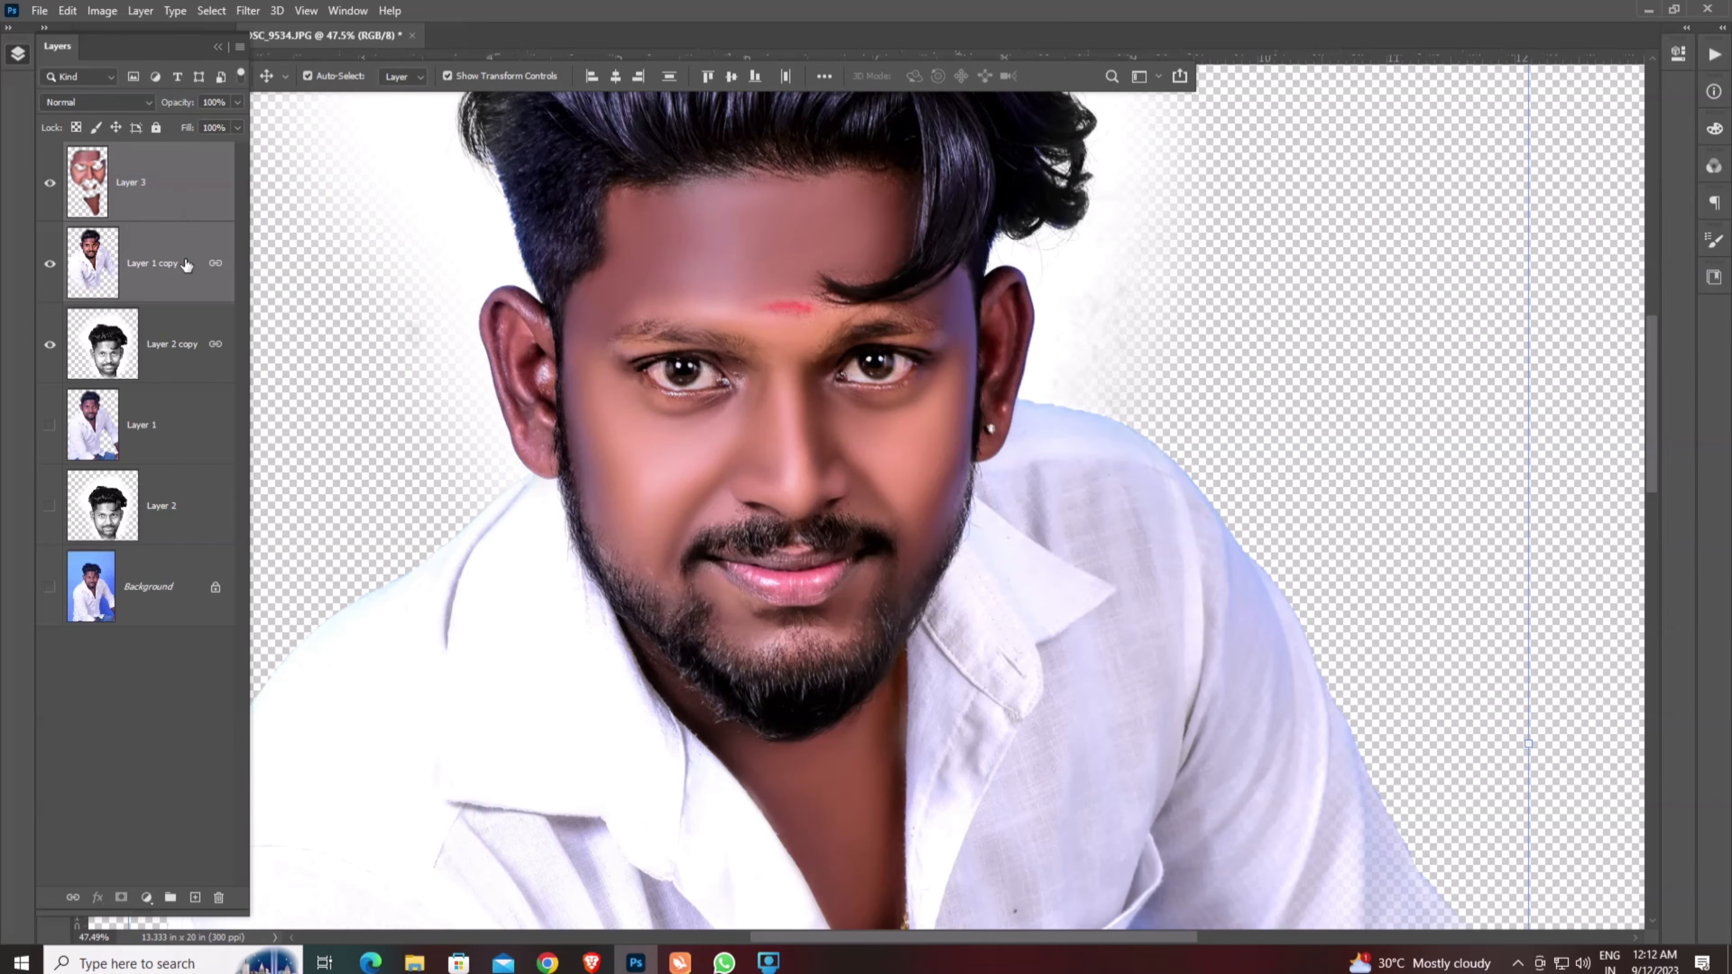
key(ctrl+e)
- Run the Topaz Clarity filter on the merged Layer 3 and choose the Brick Building I preset from the Architecture collection
scroll(815, 379, down, 3)
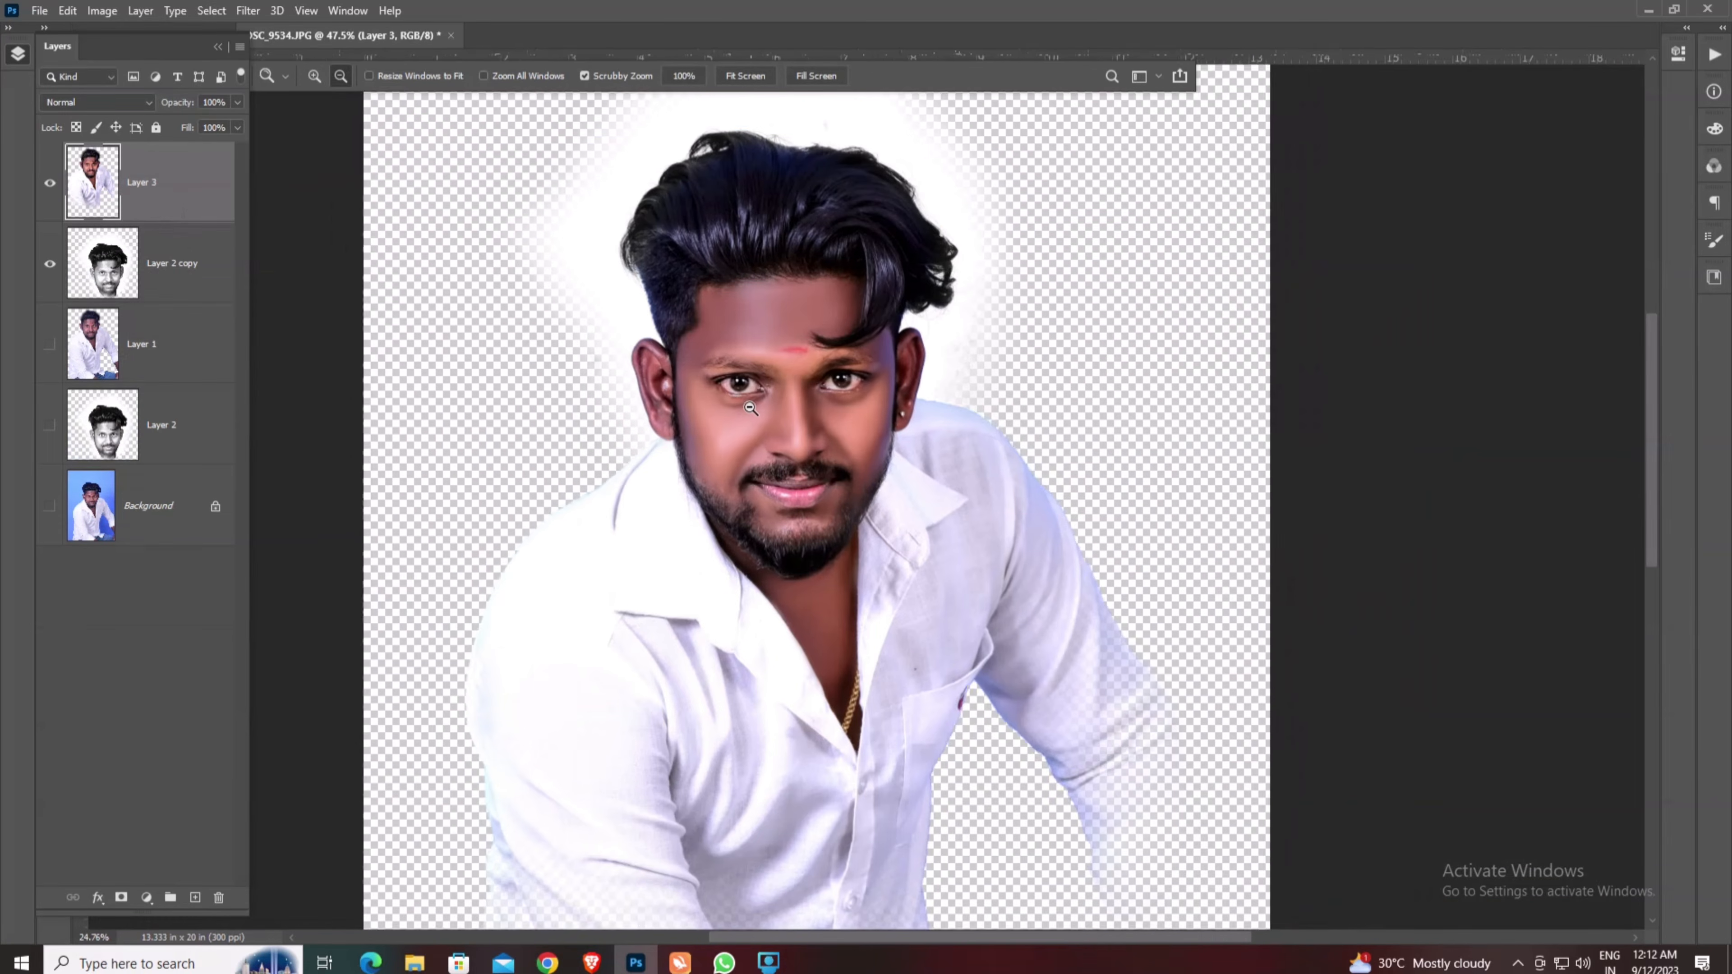
right_click(819, 359)
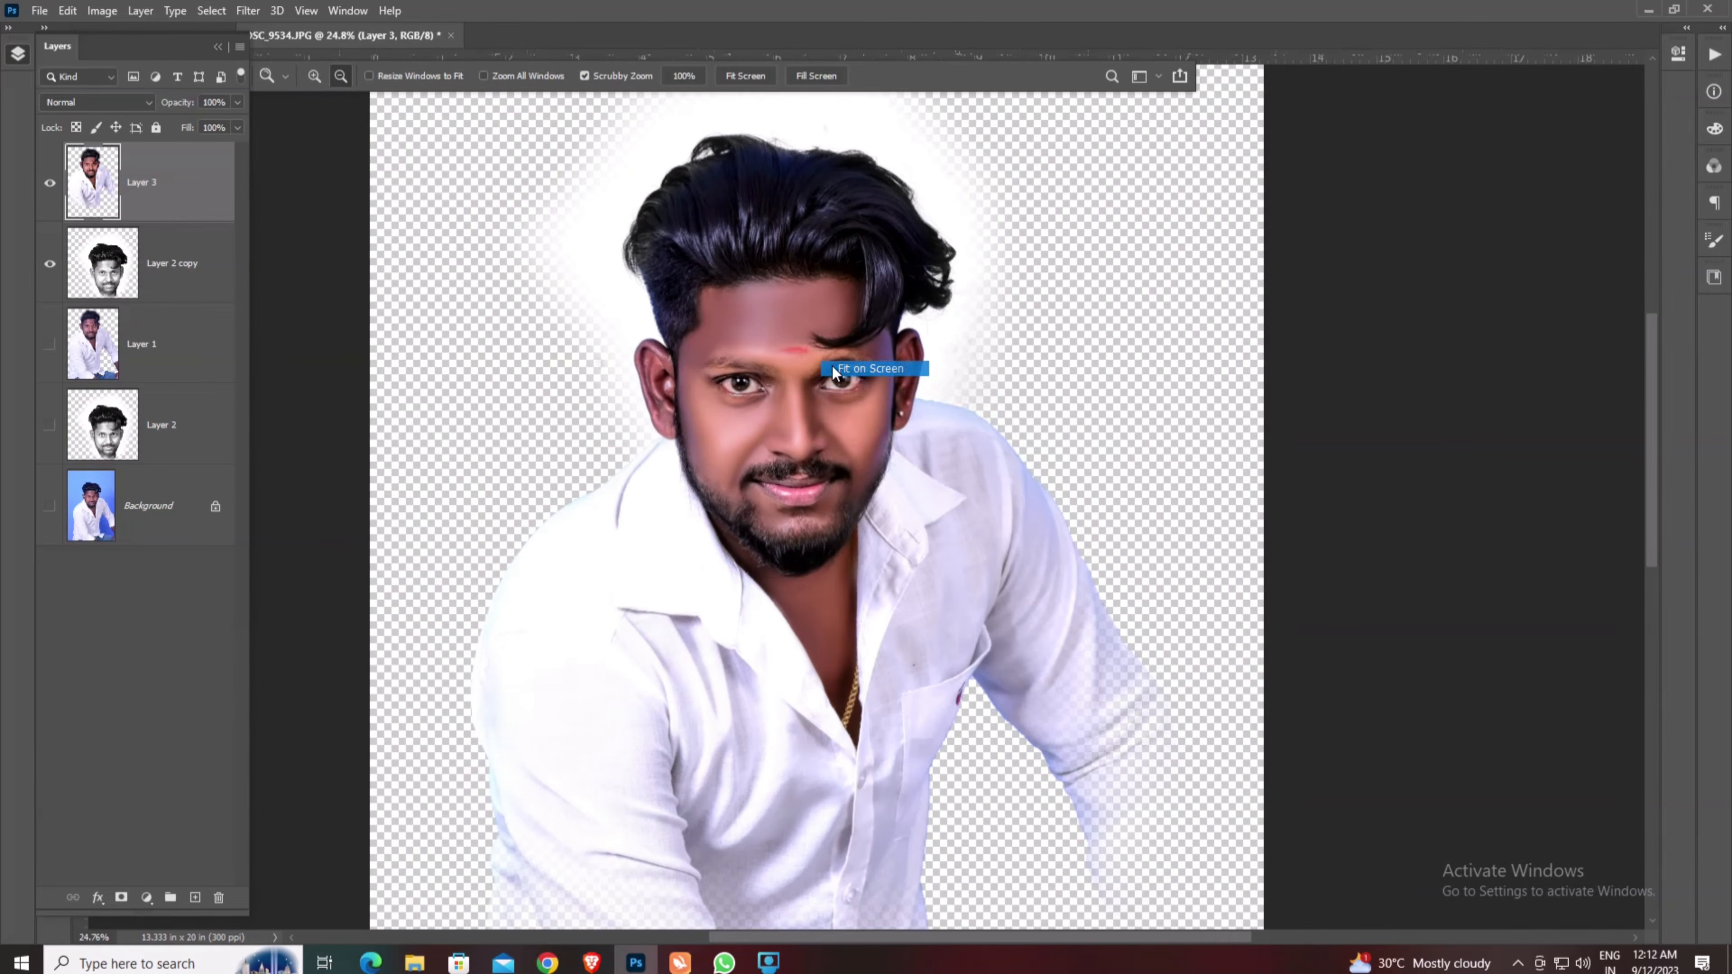
click(853, 369)
scroll(858, 362, up, 4)
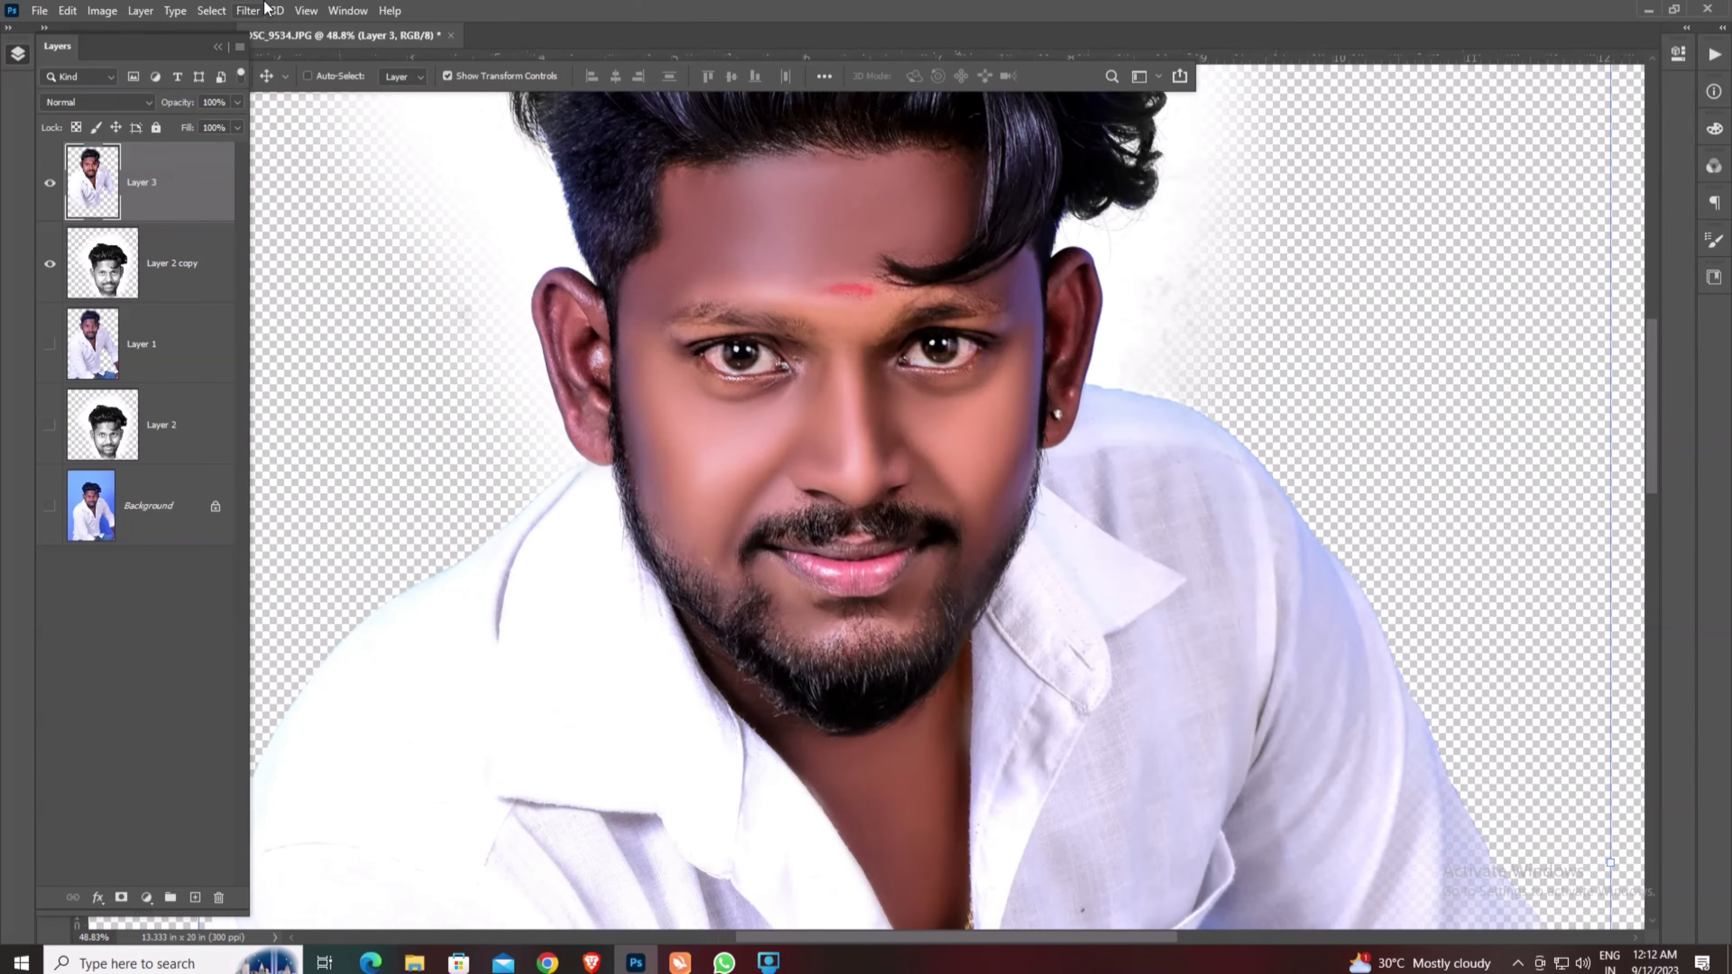
click(266, 9)
mouse_move(327, 395)
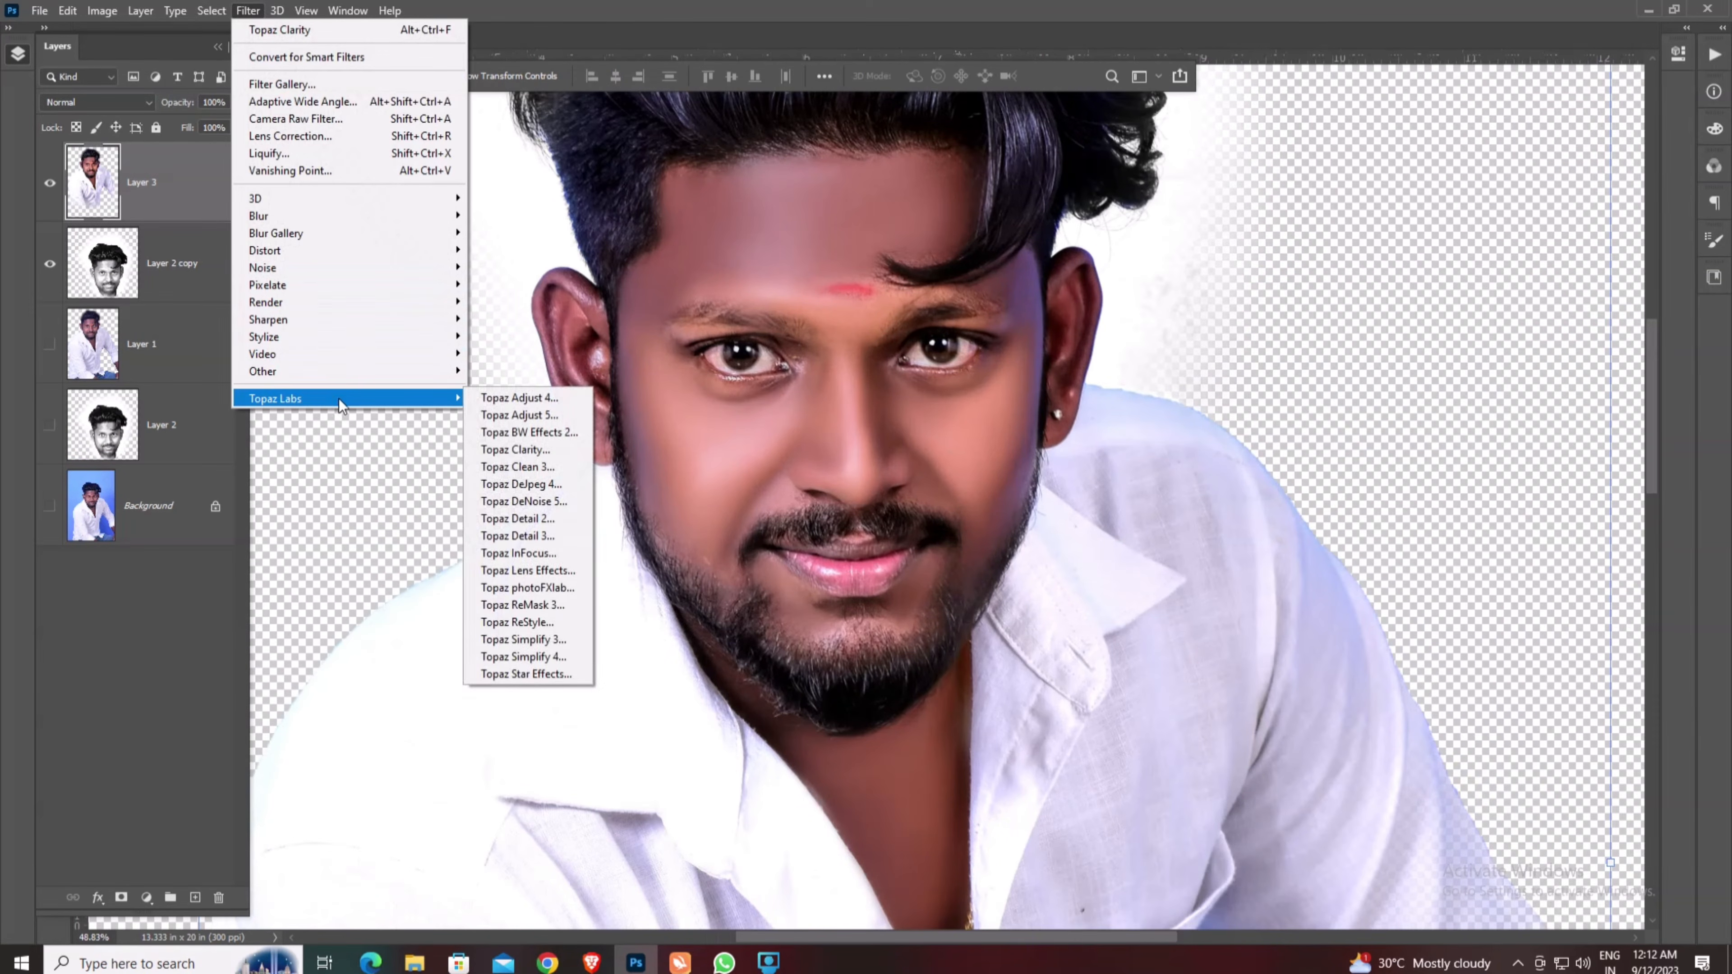
click(523, 449)
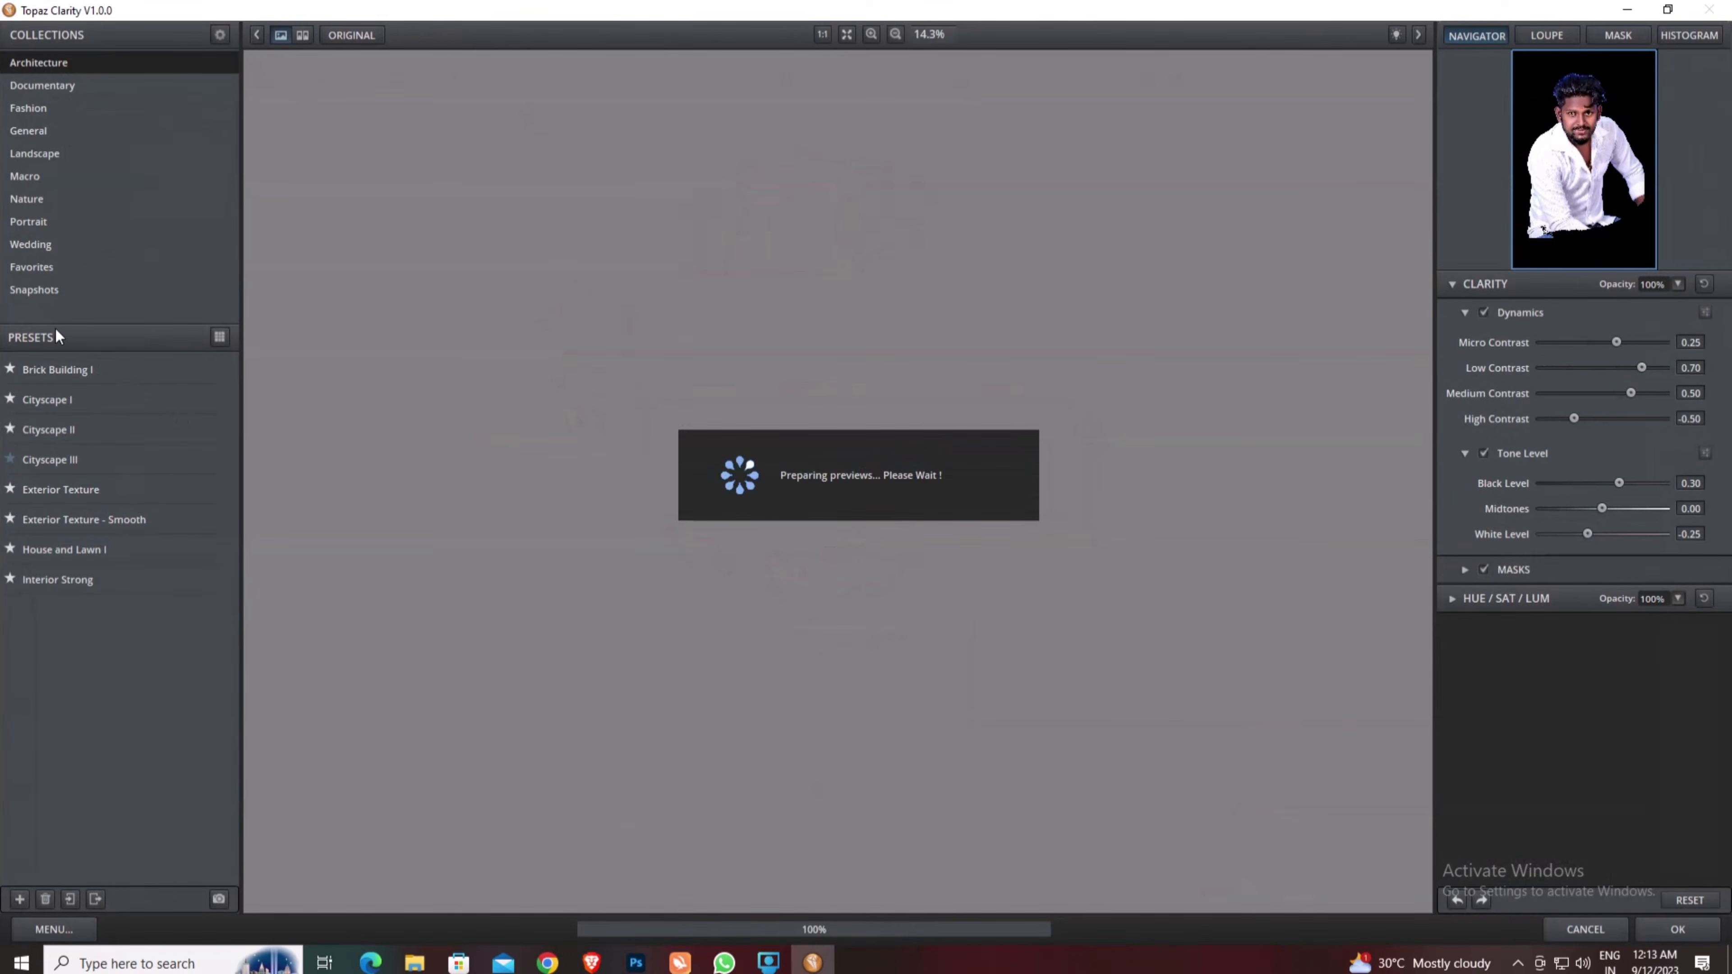
click(64, 370)
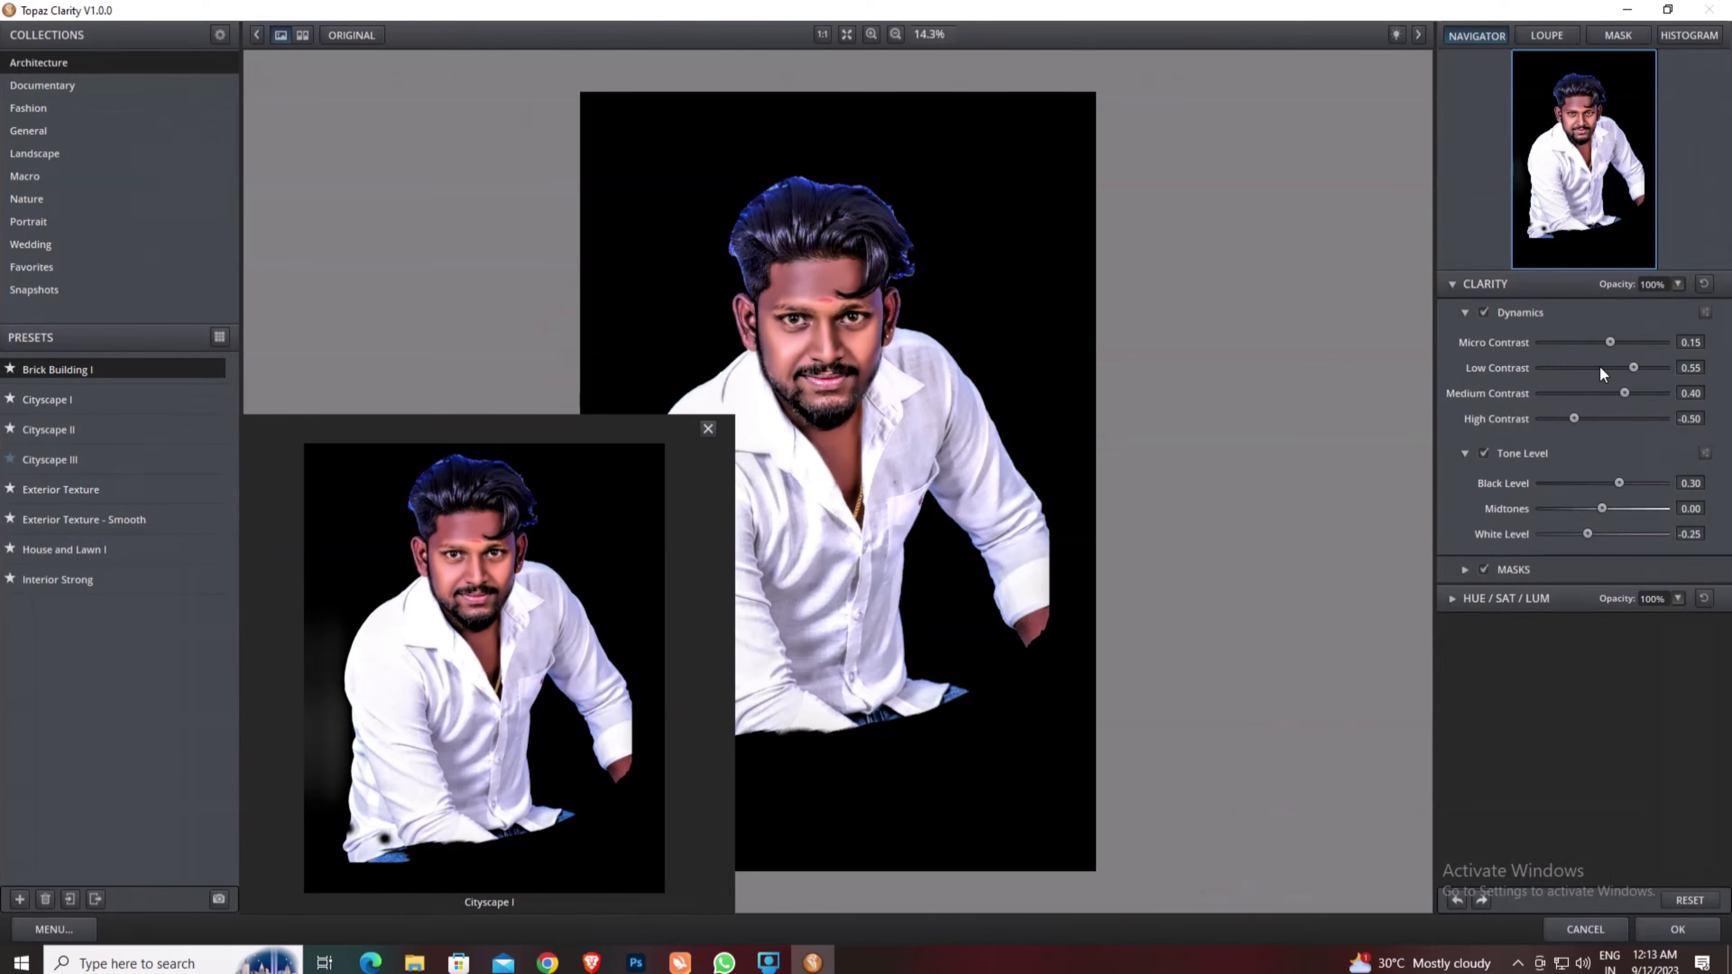
- Raise Micro Contrast to 0.42, adjust Medium Contrast slightly and apply the Topaz Clarity filter
drag(1609, 345, 1626, 342)
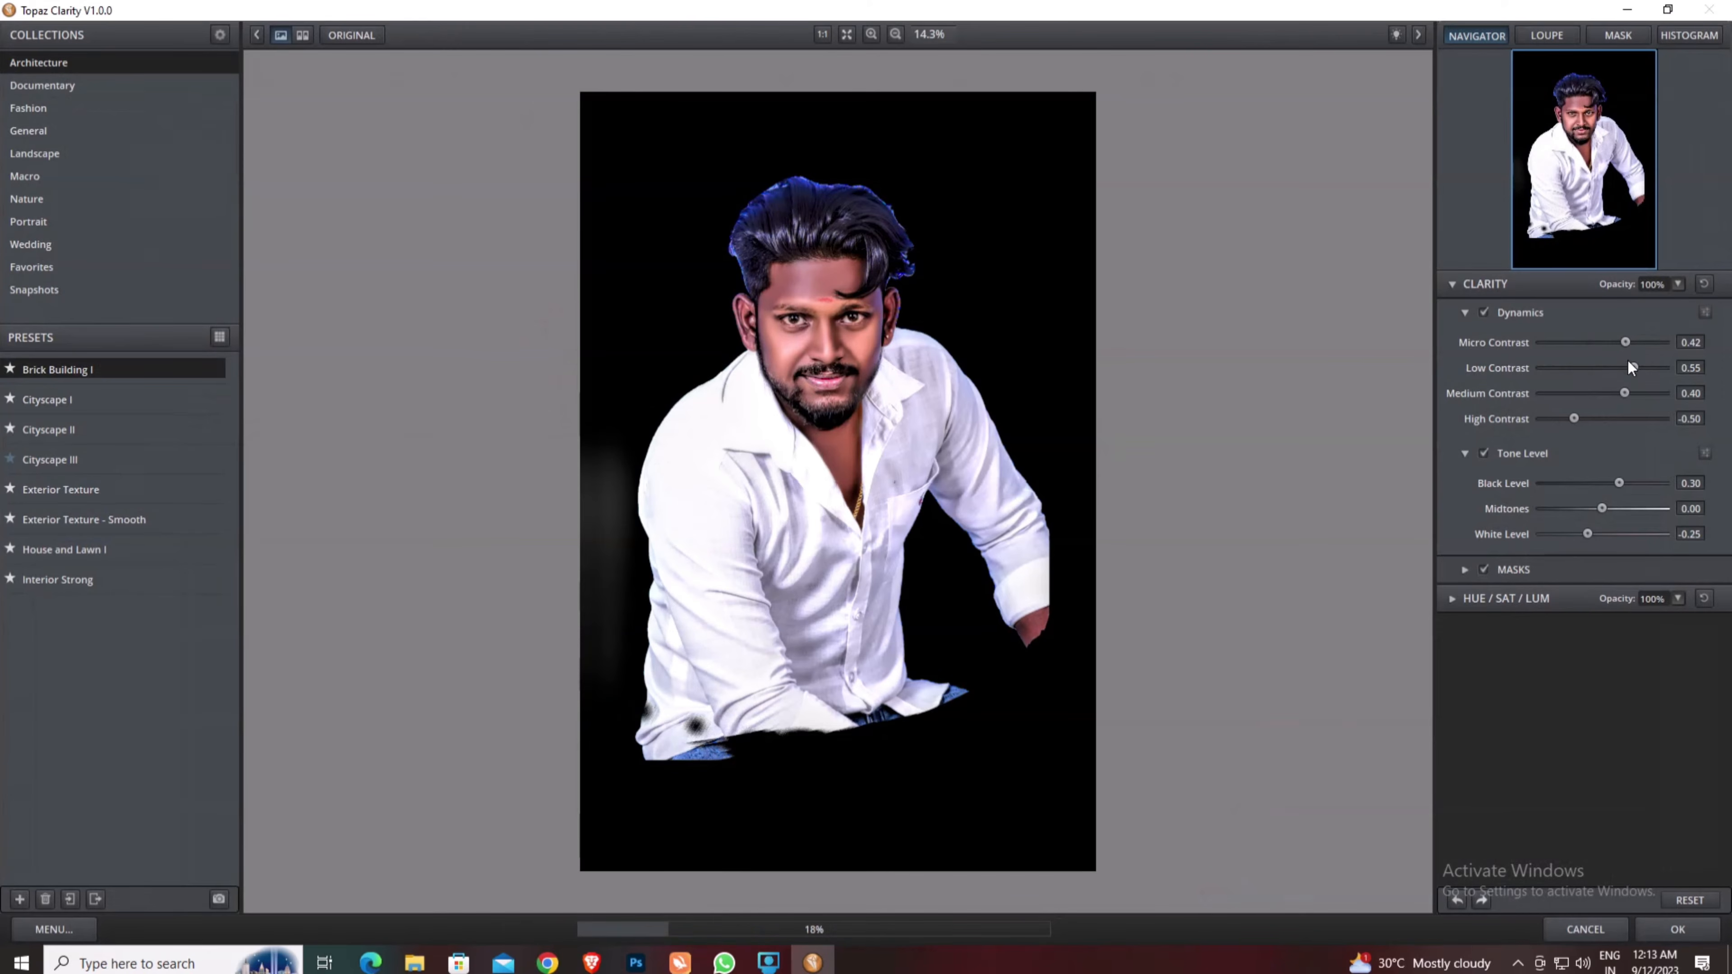
click(1629, 392)
click(1679, 929)
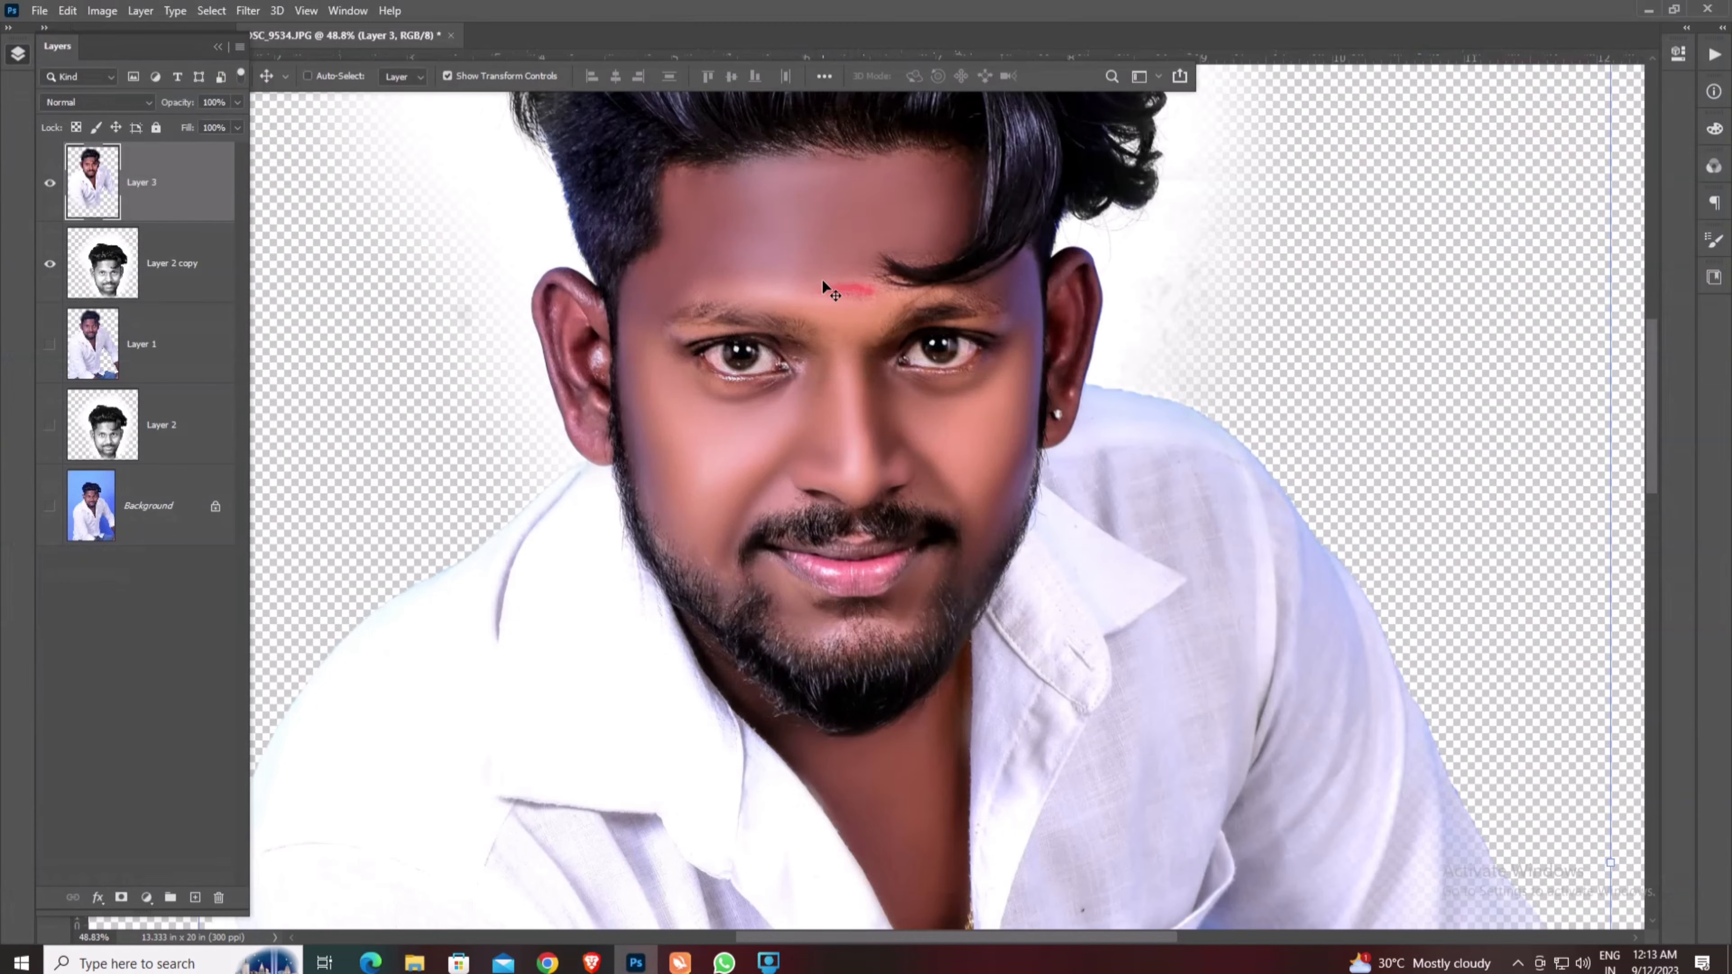
- Check the portrait in full and close up, comparing it with Layer 3 hidden and shown
key(z)
right_click(829, 288)
click(854, 292)
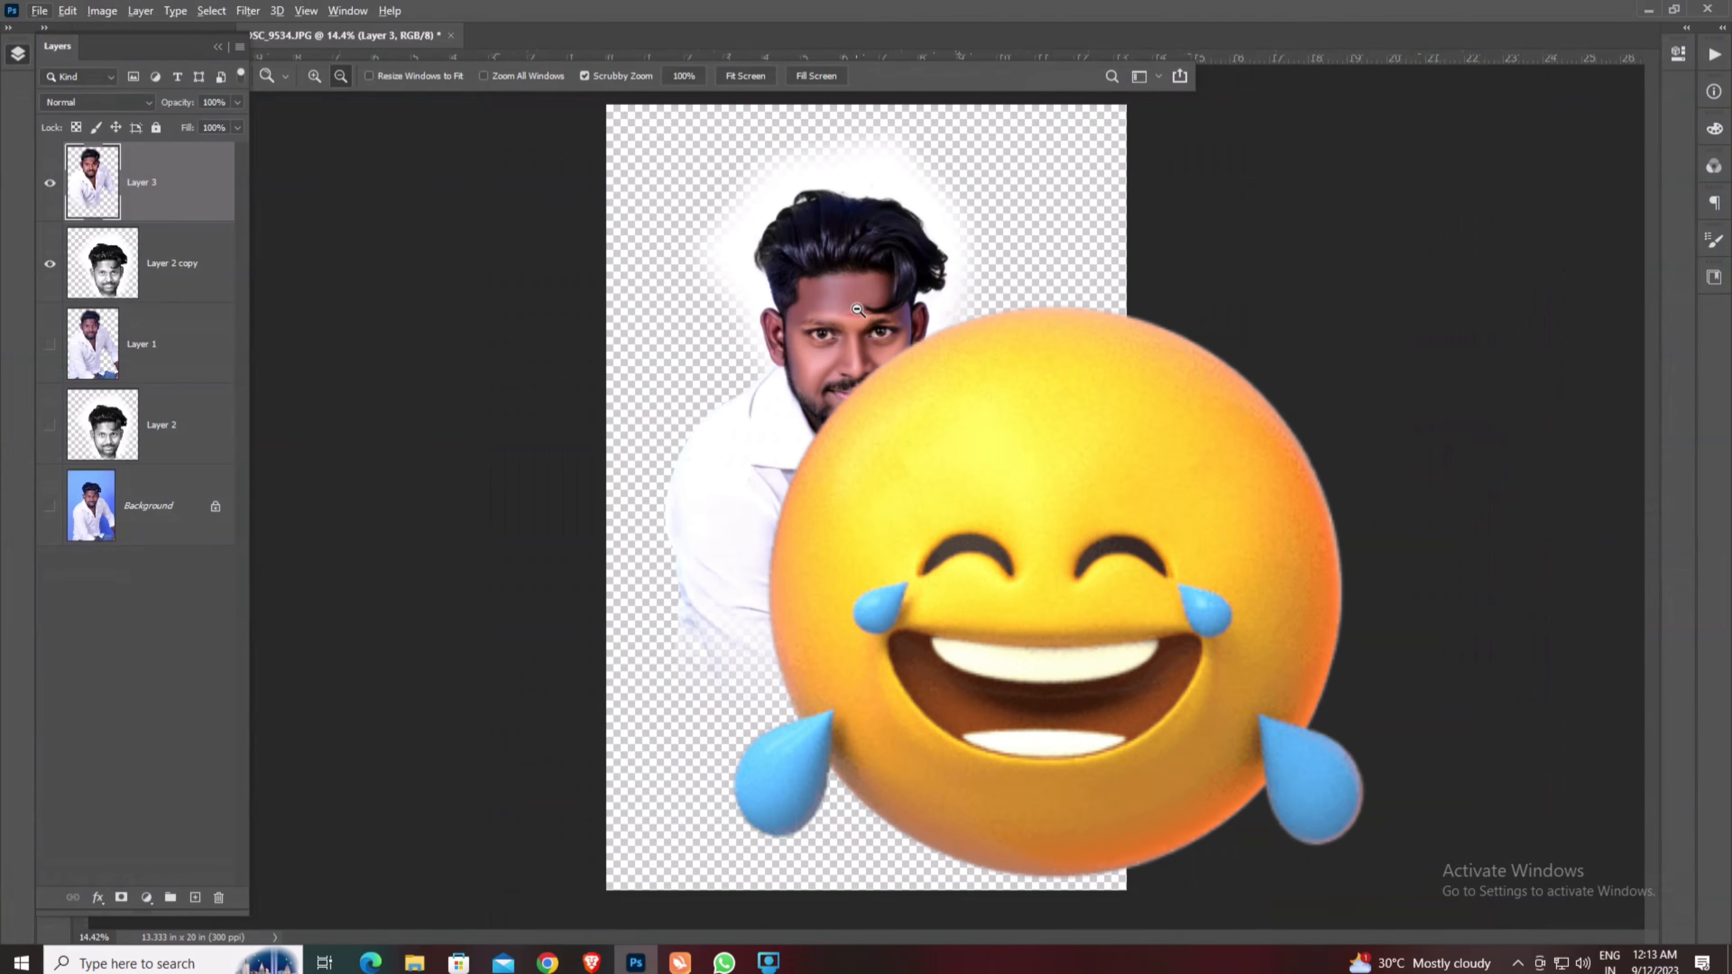
drag(854, 308, 971, 335)
key(ctrl+0)
click(50, 182)
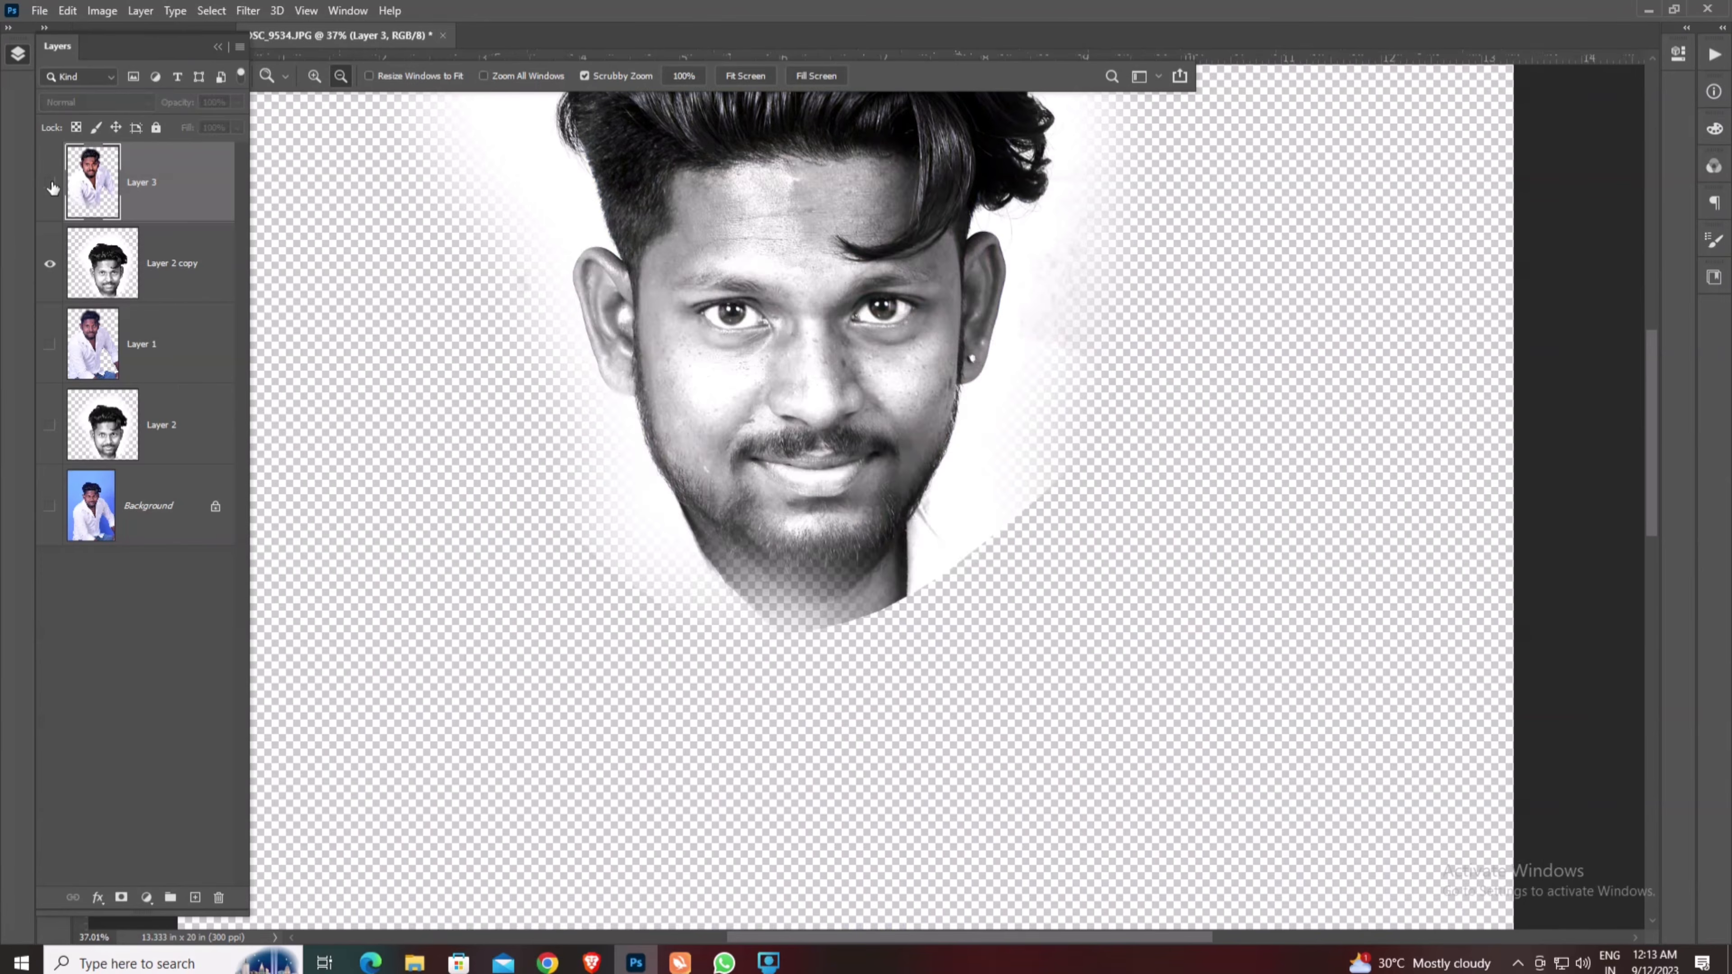
click(50, 183)
right_click(815, 322)
click(817, 331)
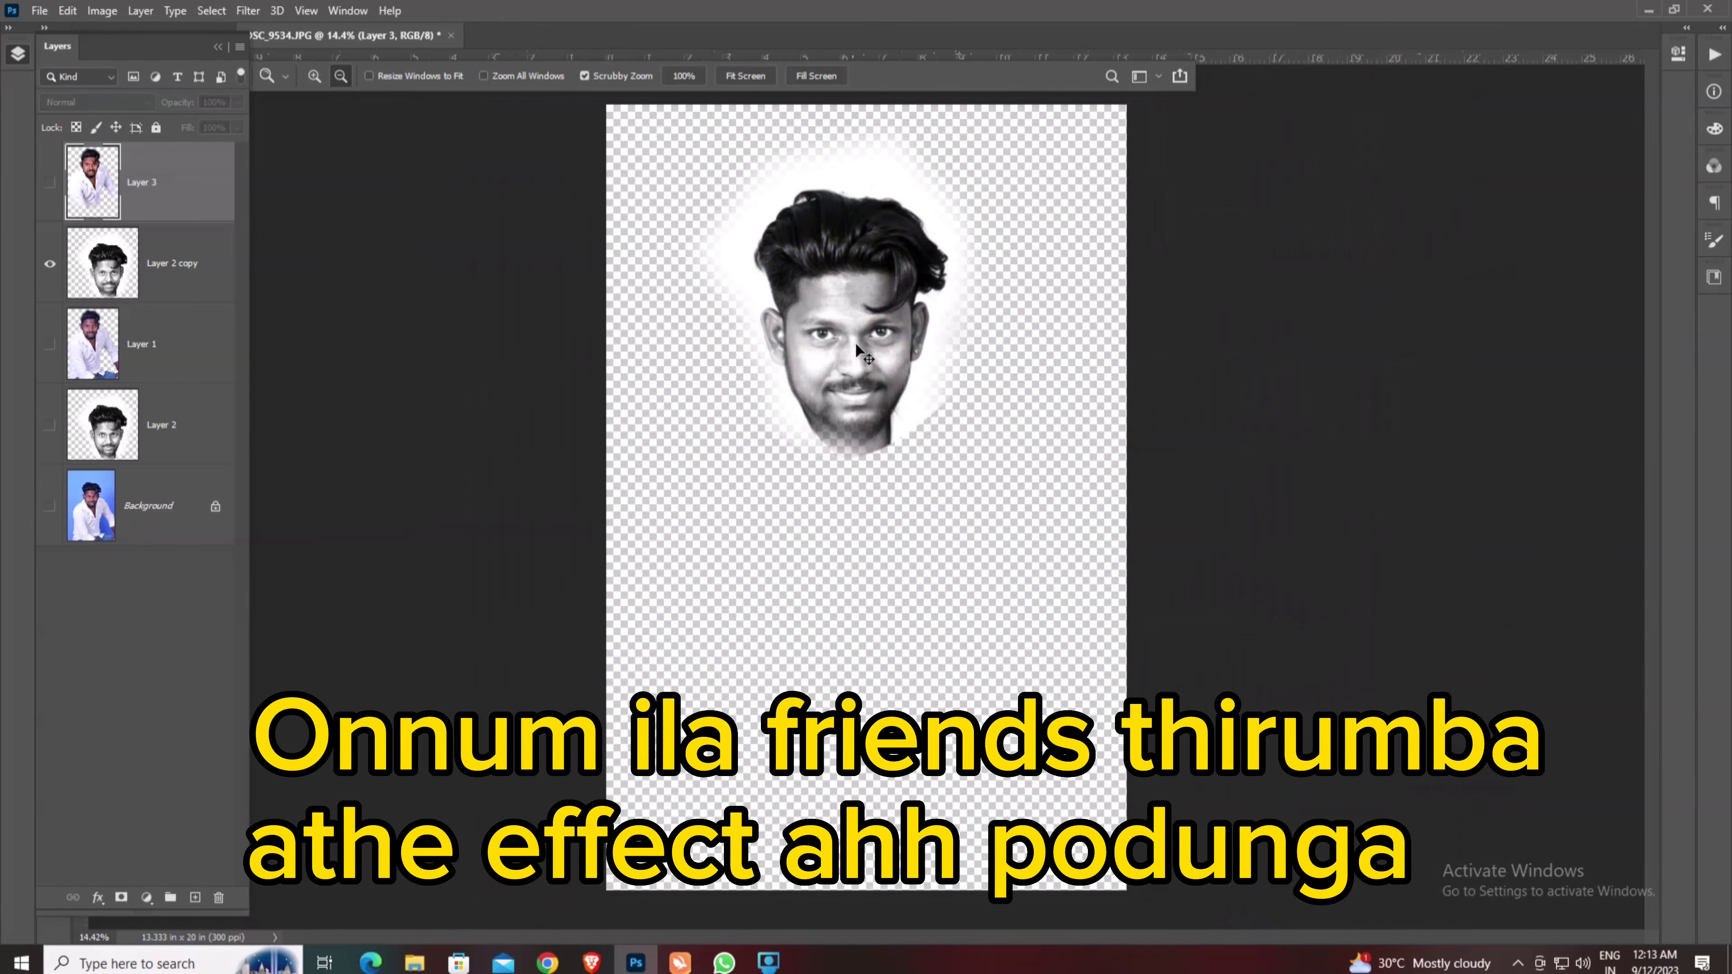
drag(854, 319, 935, 320)
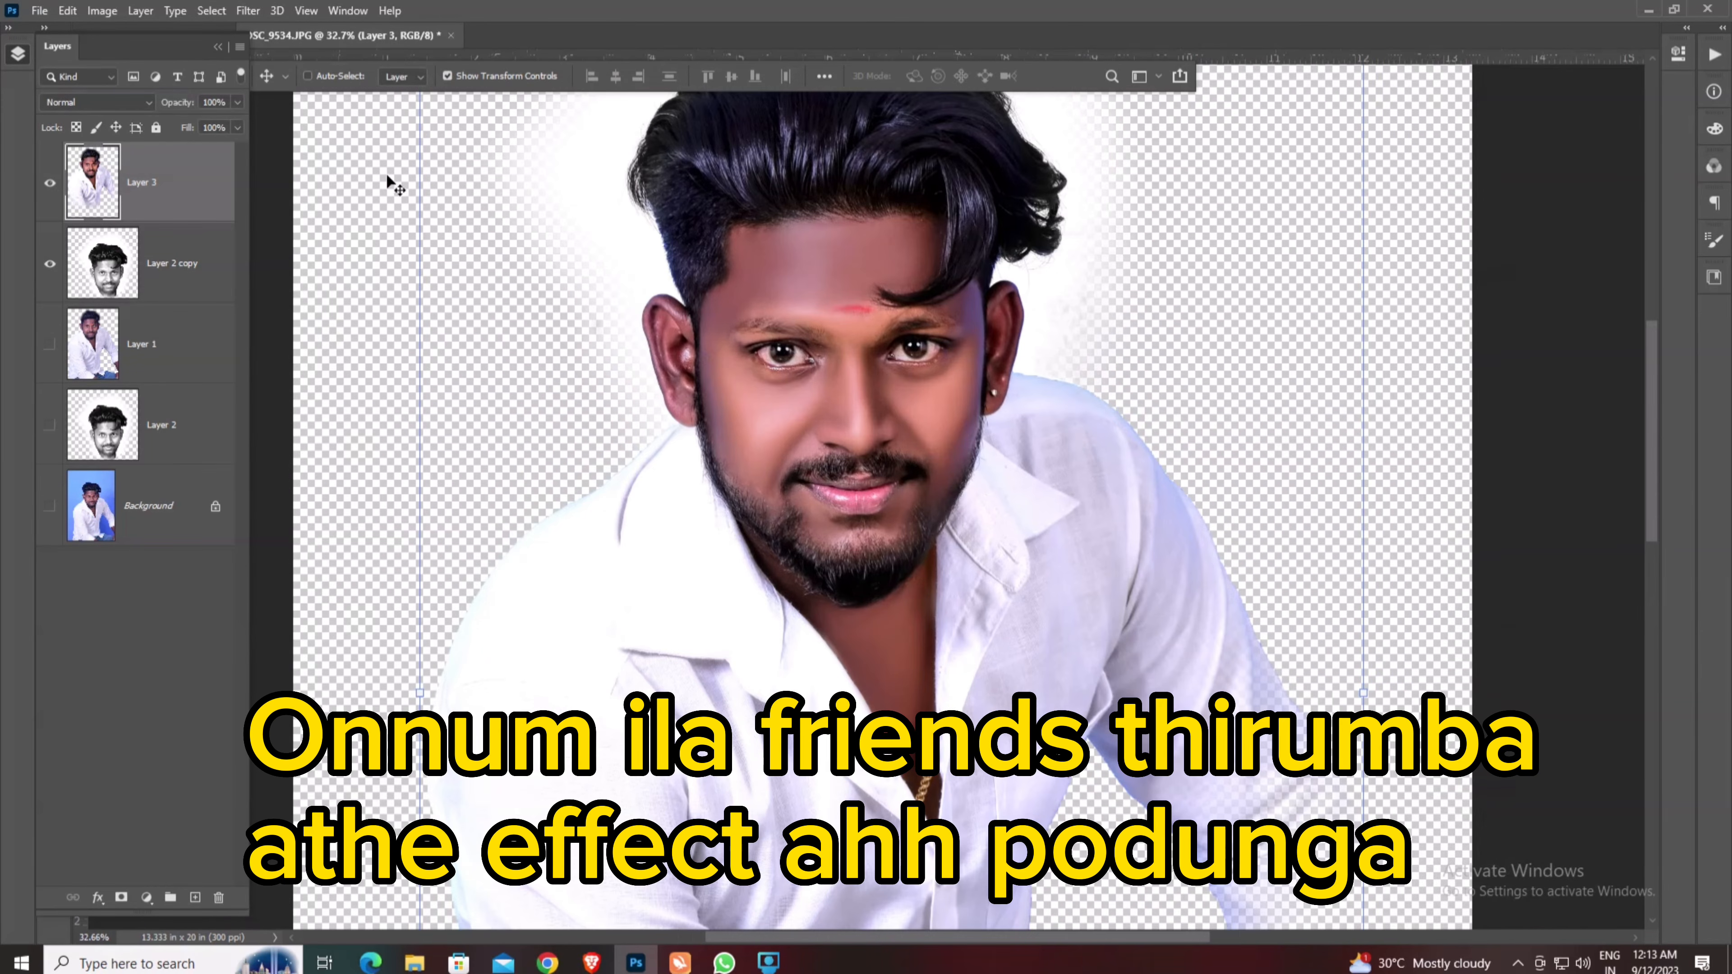
- Apply the Topaz Clarity filter to Layer 3 again
click(250, 11)
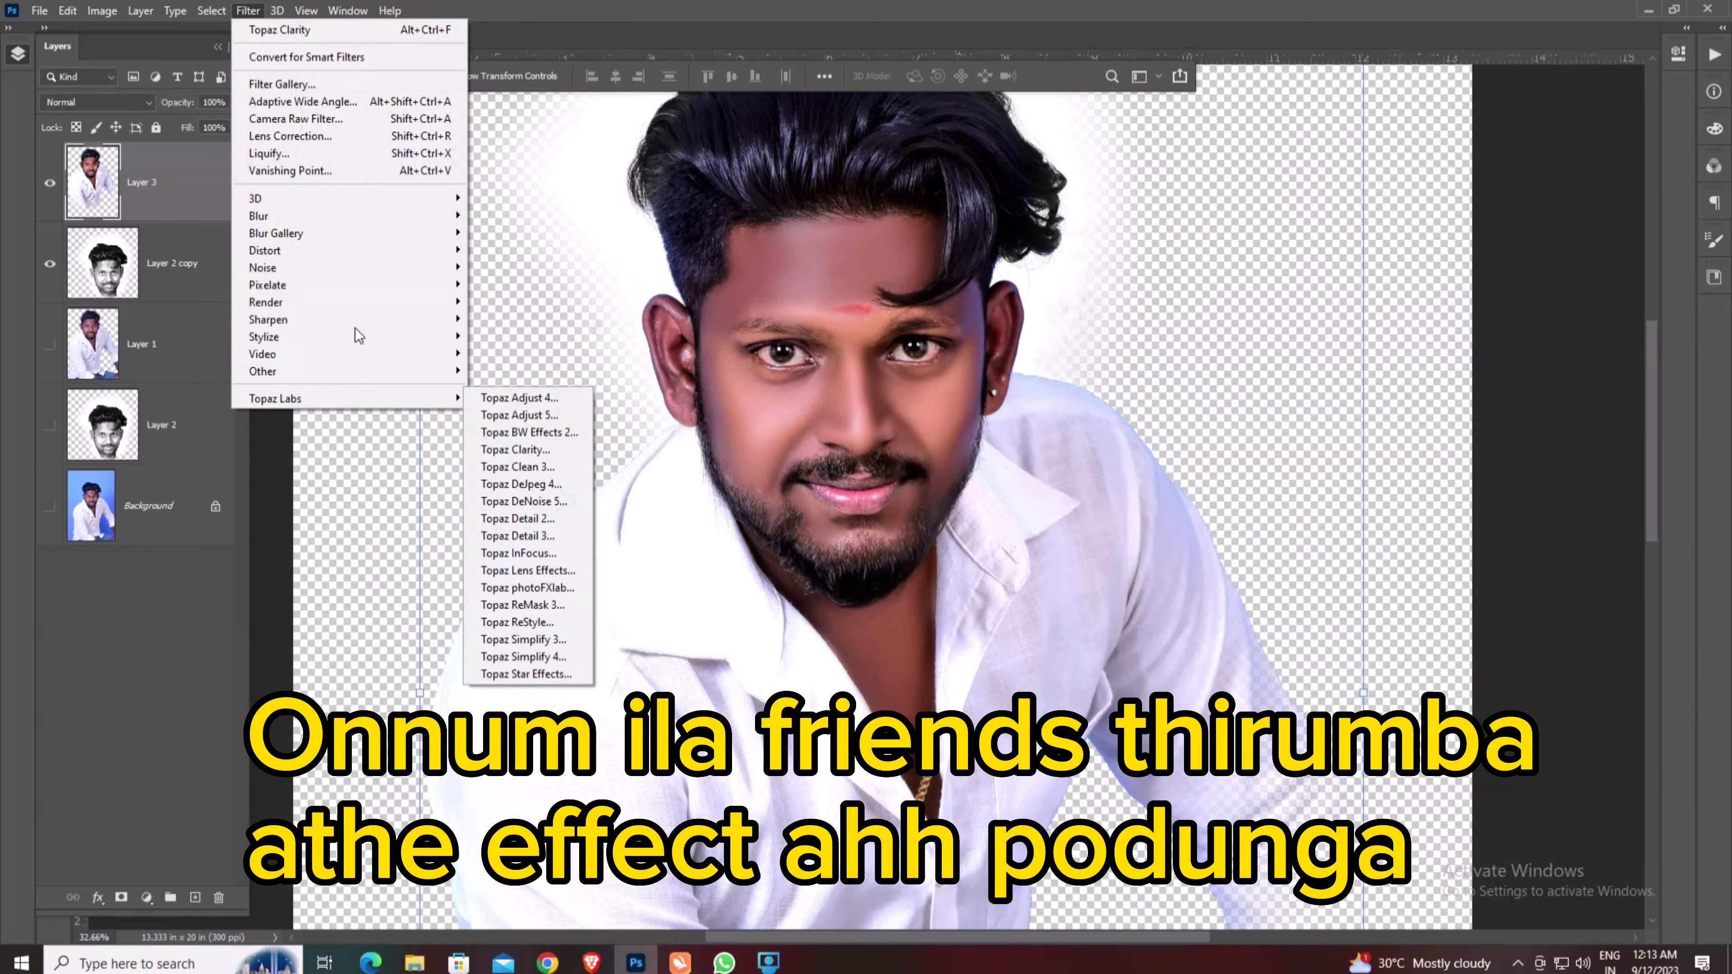
click(506, 147)
key(ctrl)
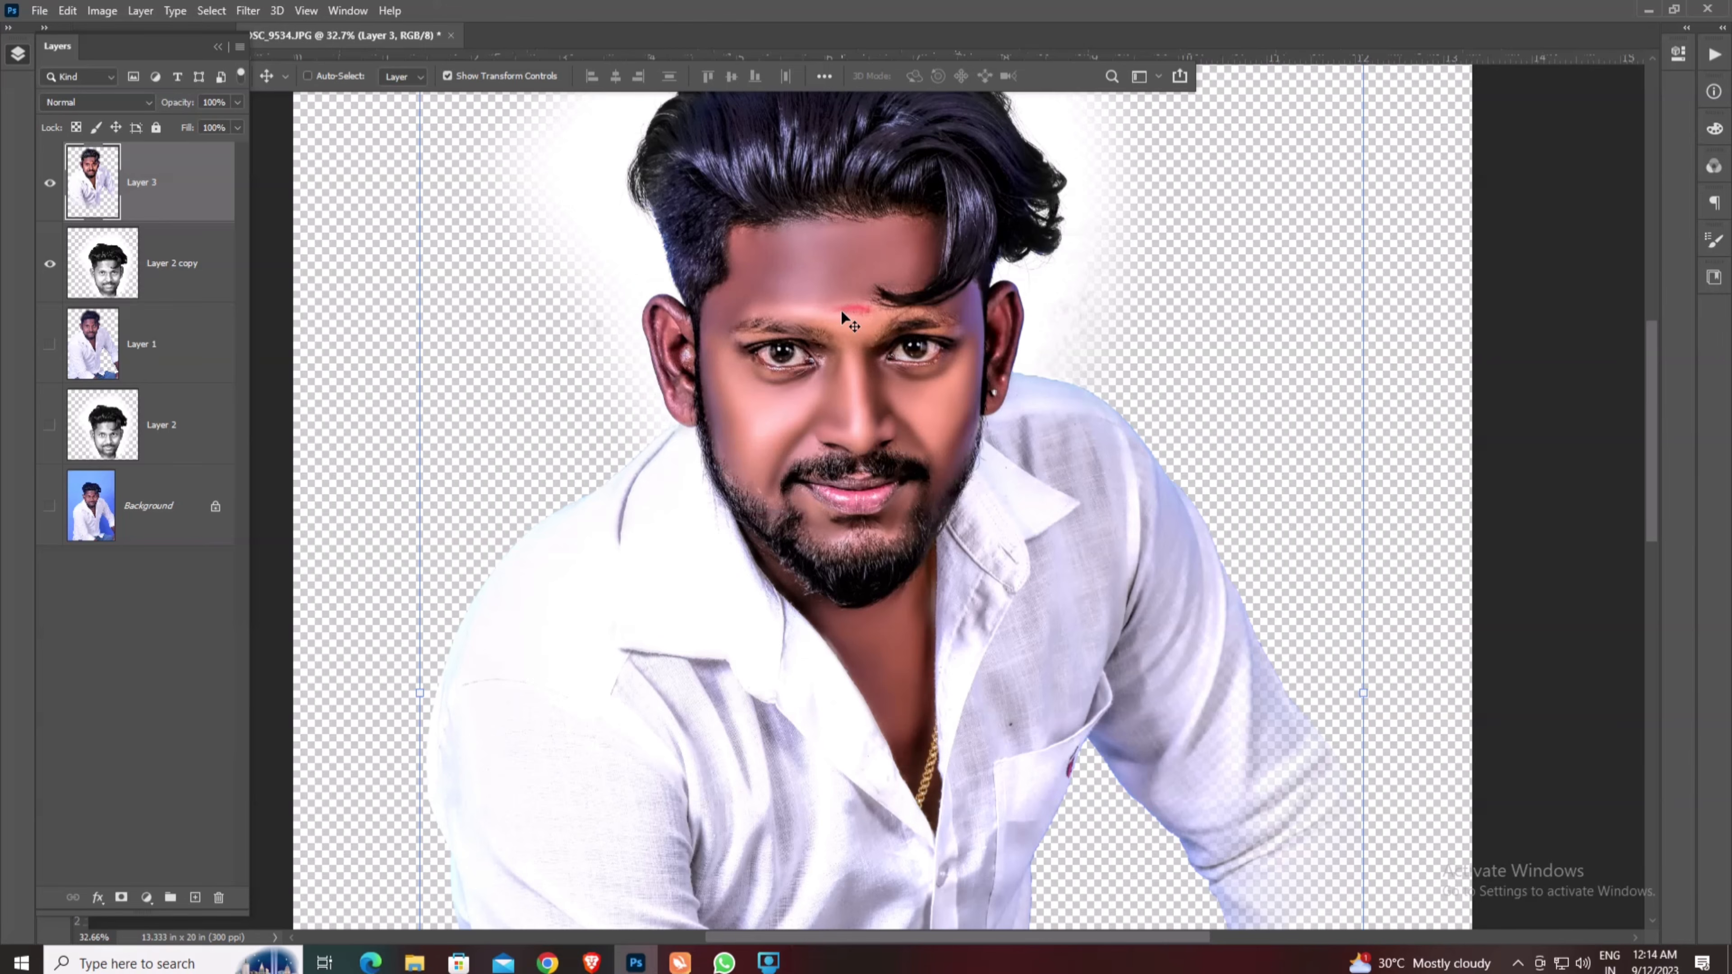
- Examine the sharpened face, hair, beard and shirt close up and with the whole portrait in view
drag(924, 426, 859, 398)
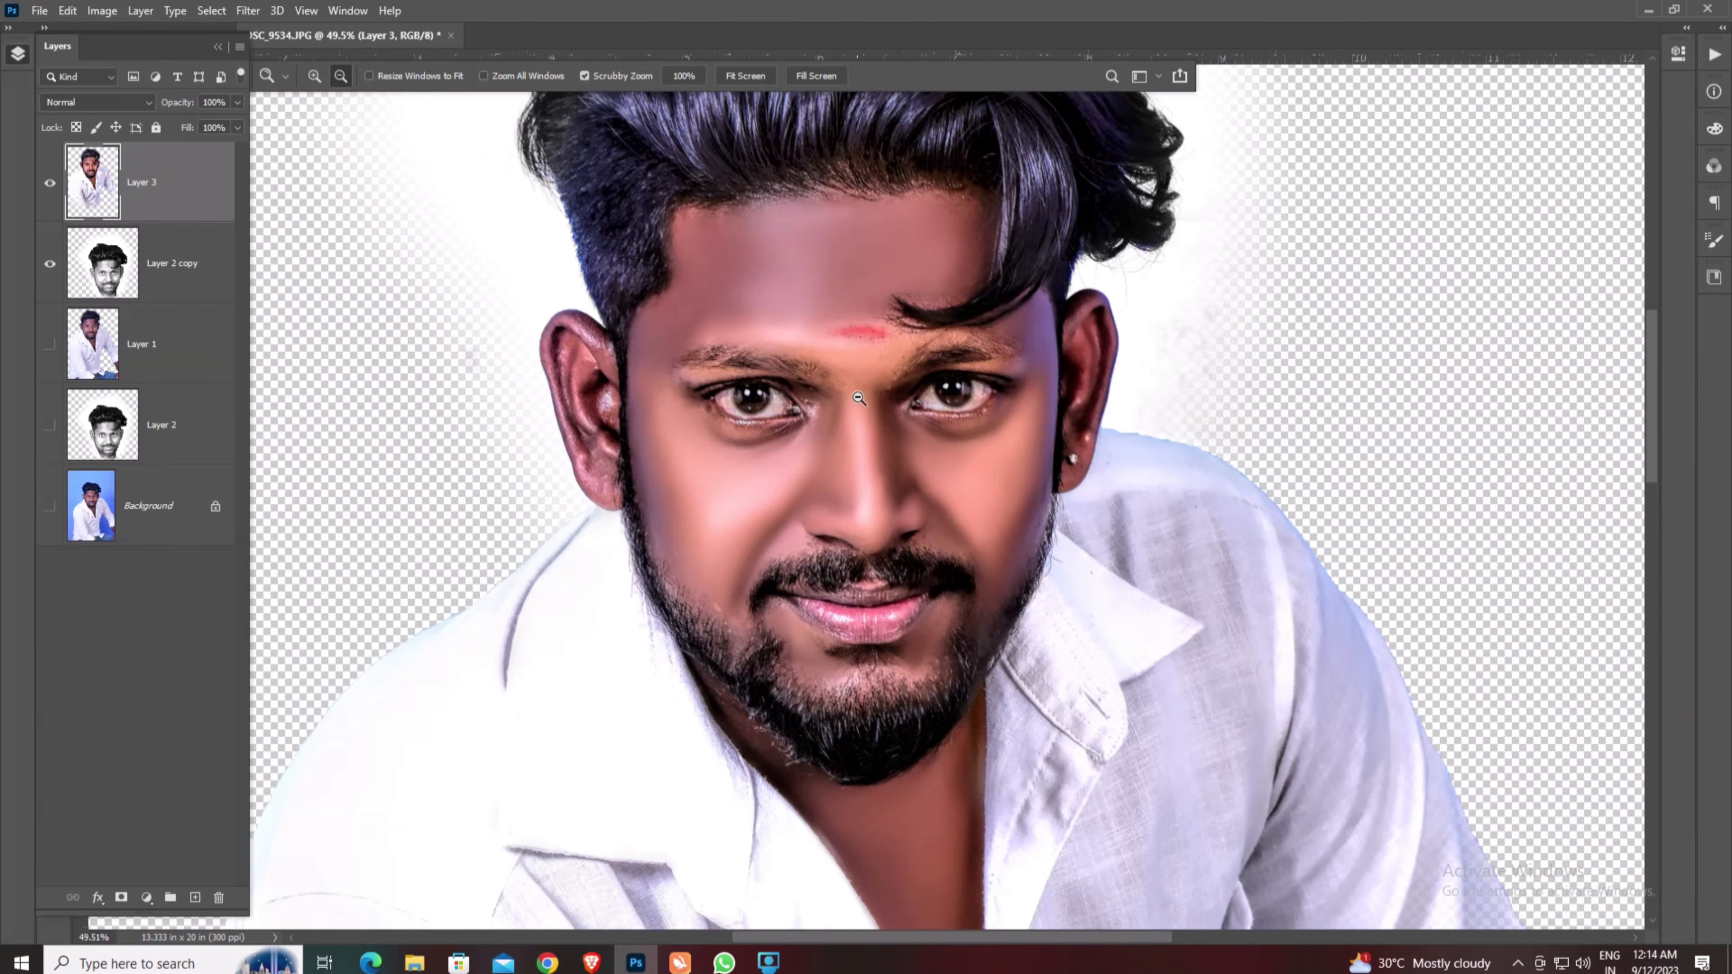
right_click(859, 397)
click(868, 408)
right_click(900, 256)
click(909, 264)
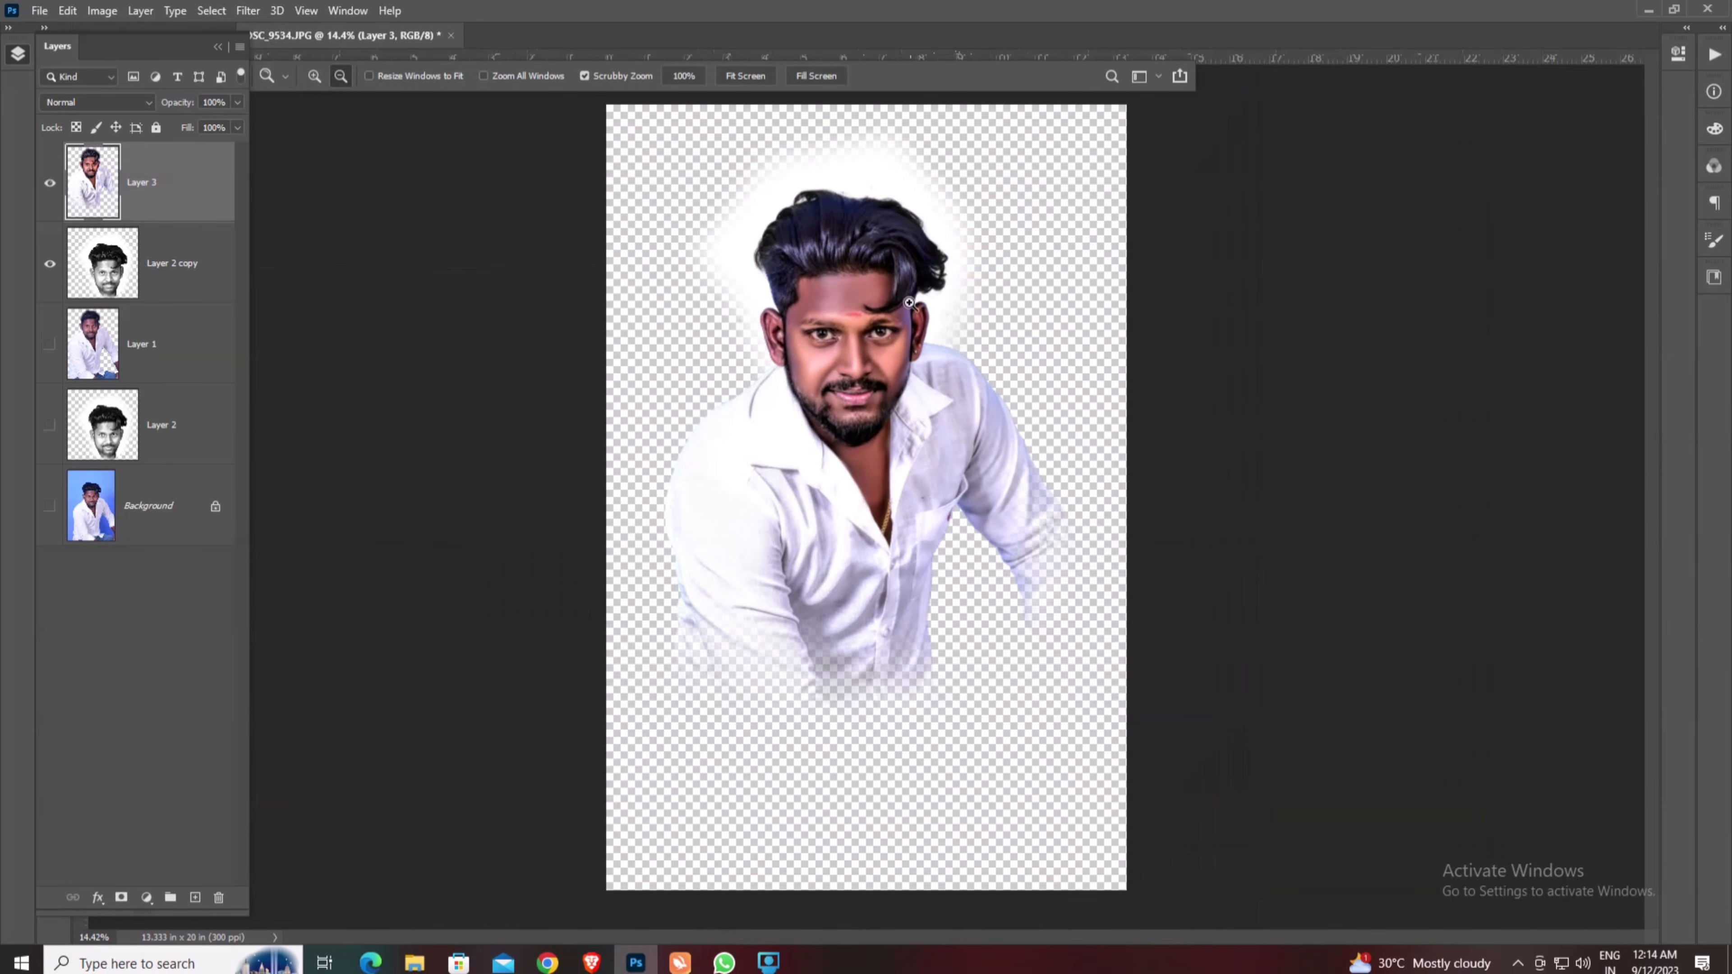
drag(909, 302, 992, 364)
right_click(943, 351)
click(955, 365)
drag(868, 323, 948, 442)
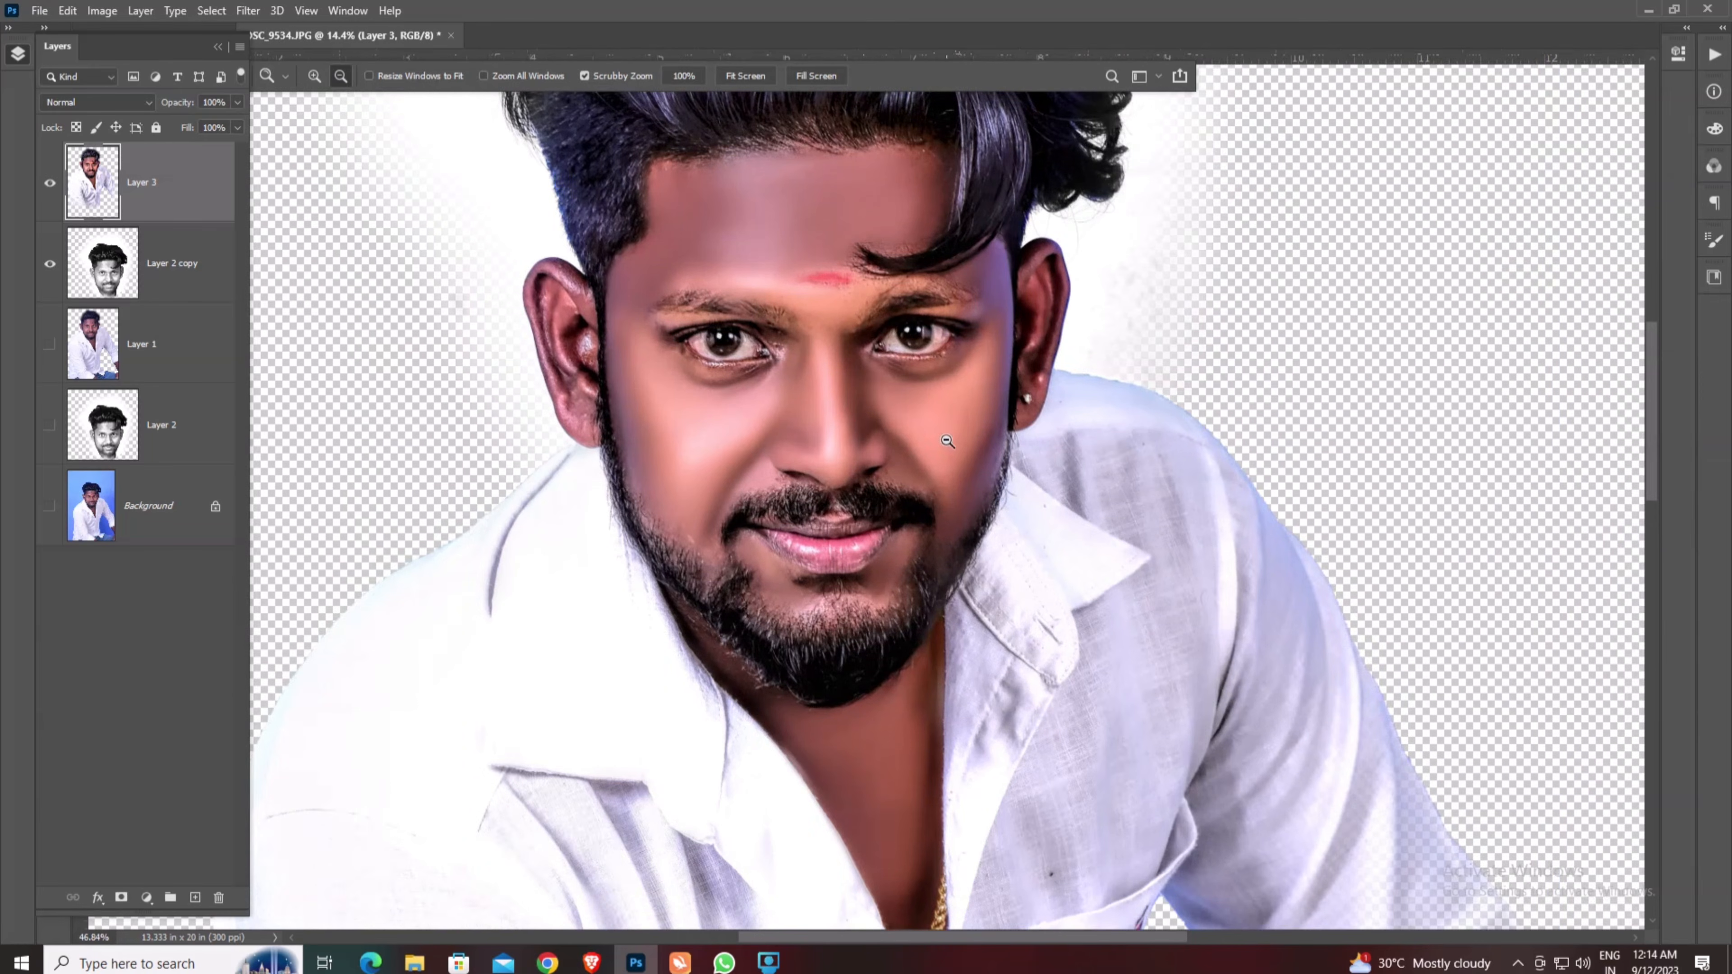
drag(812, 369, 881, 466)
drag(944, 532, 935, 402)
drag(982, 478, 880, 588)
key(ctrl+space)
right_click(906, 348)
click(928, 364)
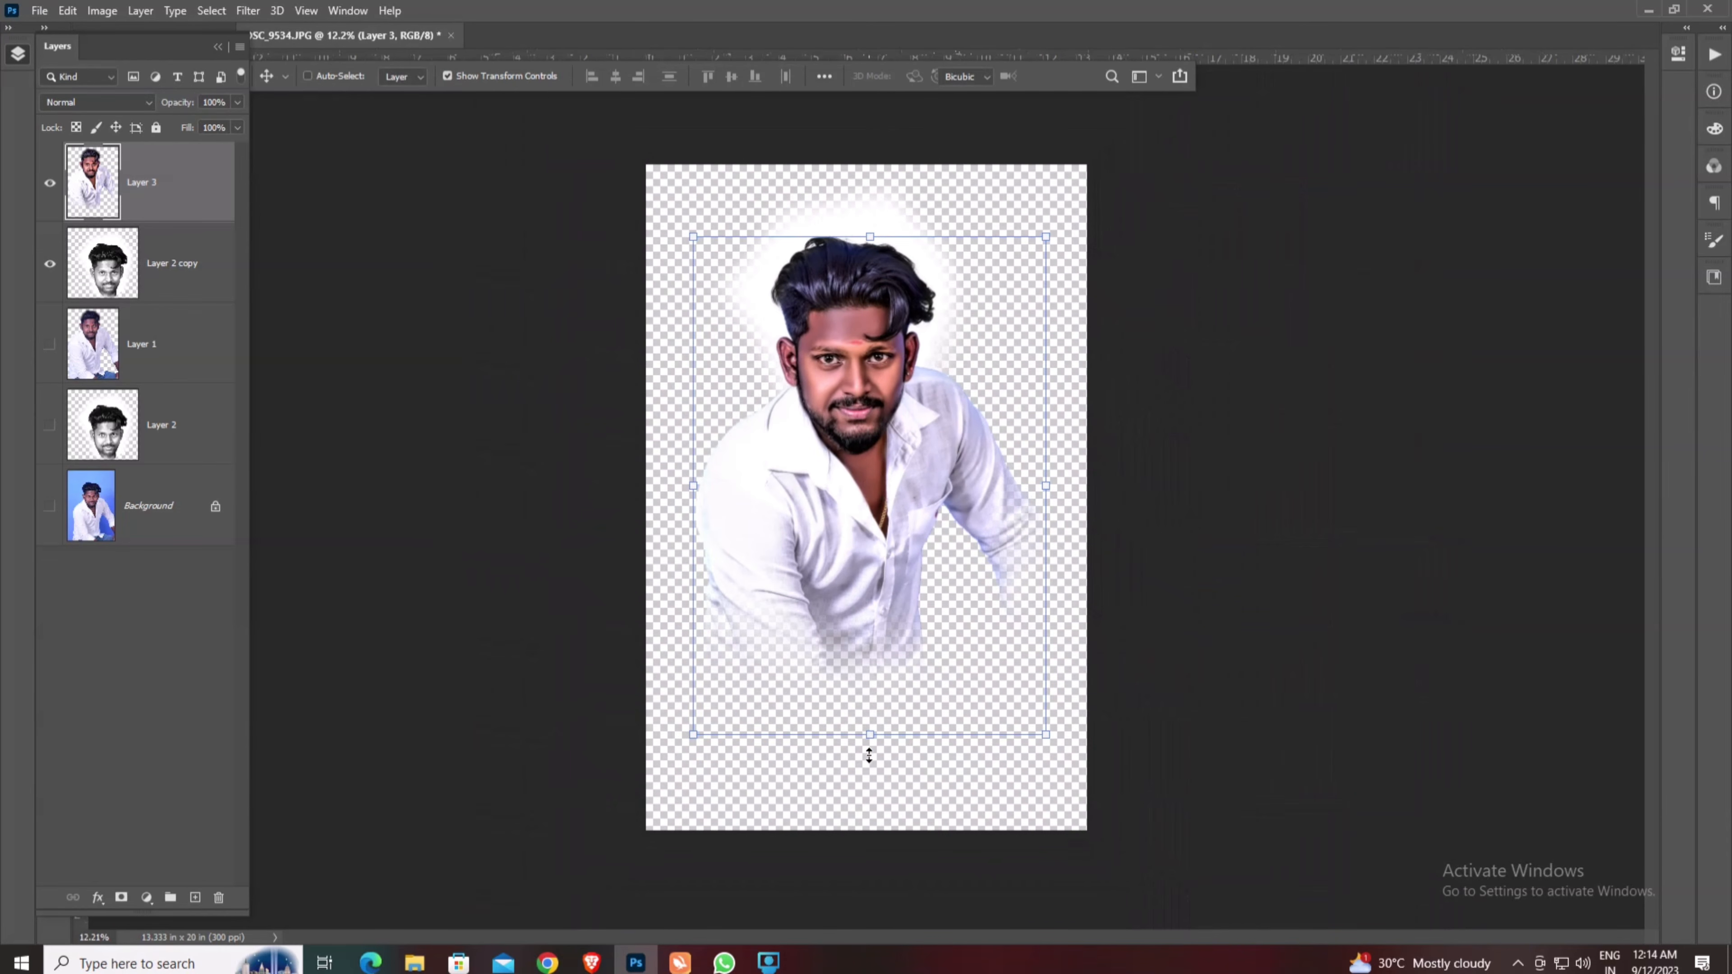
- Select Layer 3 together with Layer 2 copy and link the two layers
drag(870, 755, 869, 804)
click(1069, 76)
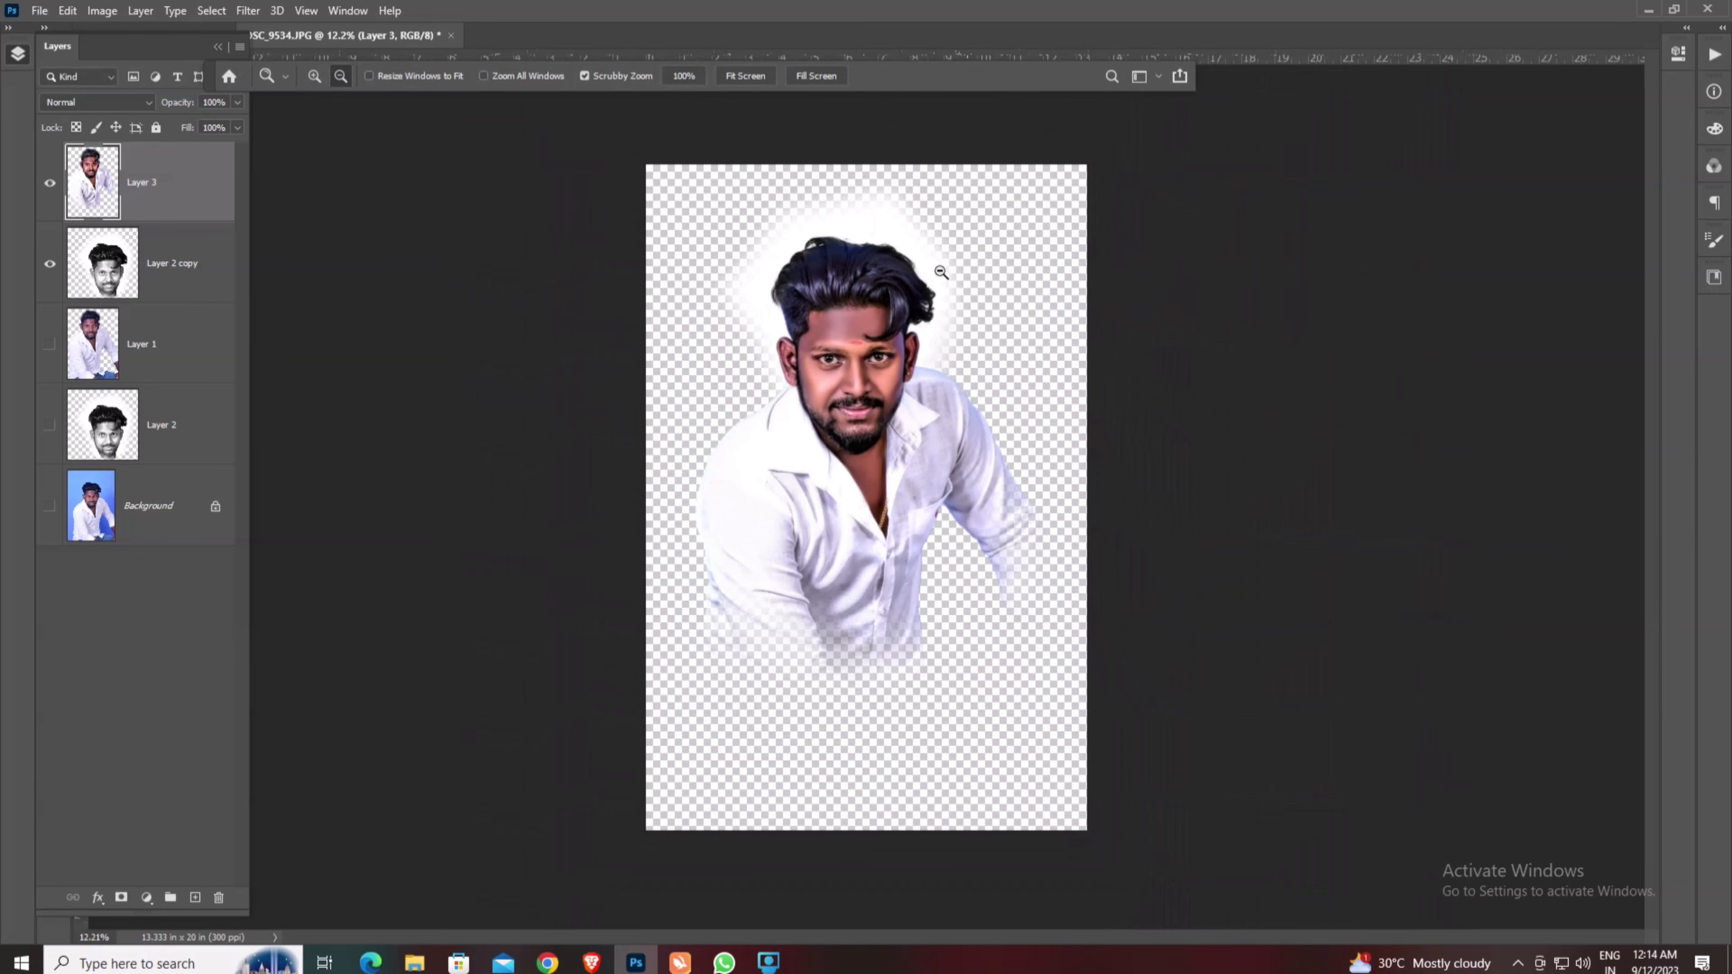
ctrl+shift+click(931, 258)
right_click(919, 266)
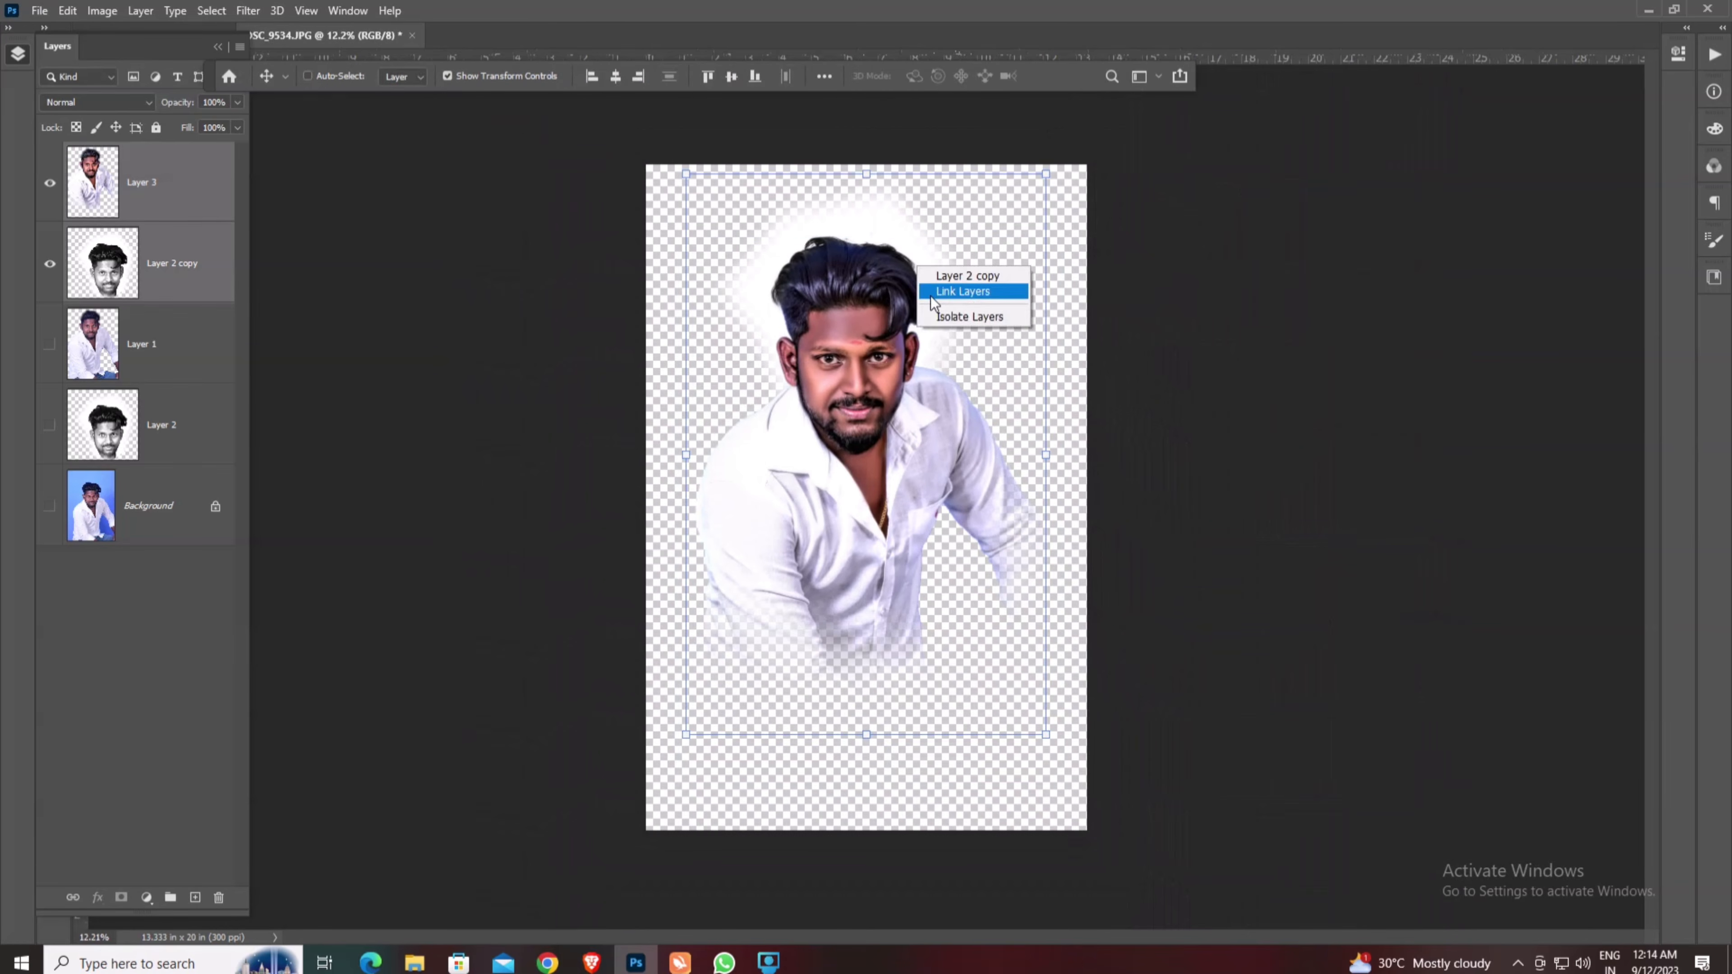
click(932, 293)
- Move the linked portrait layers lower on the canvas and enlarge them proportionally to about 120%
drag(906, 382, 898, 458)
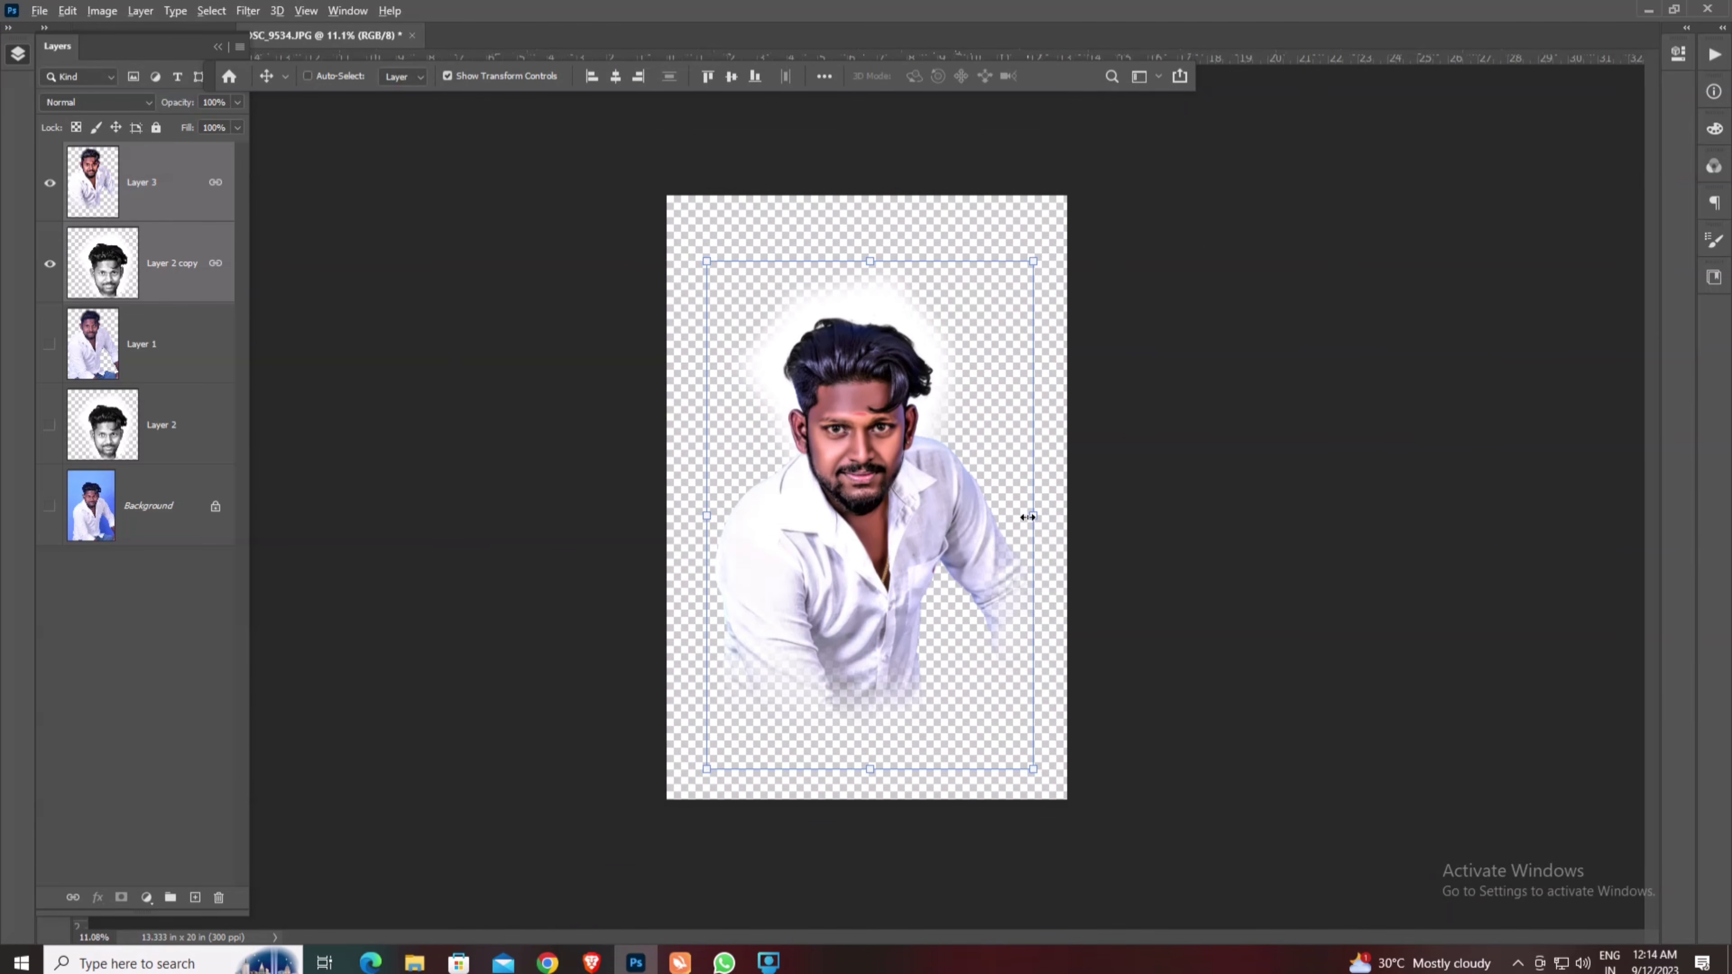
drag(1034, 515, 1056, 518)
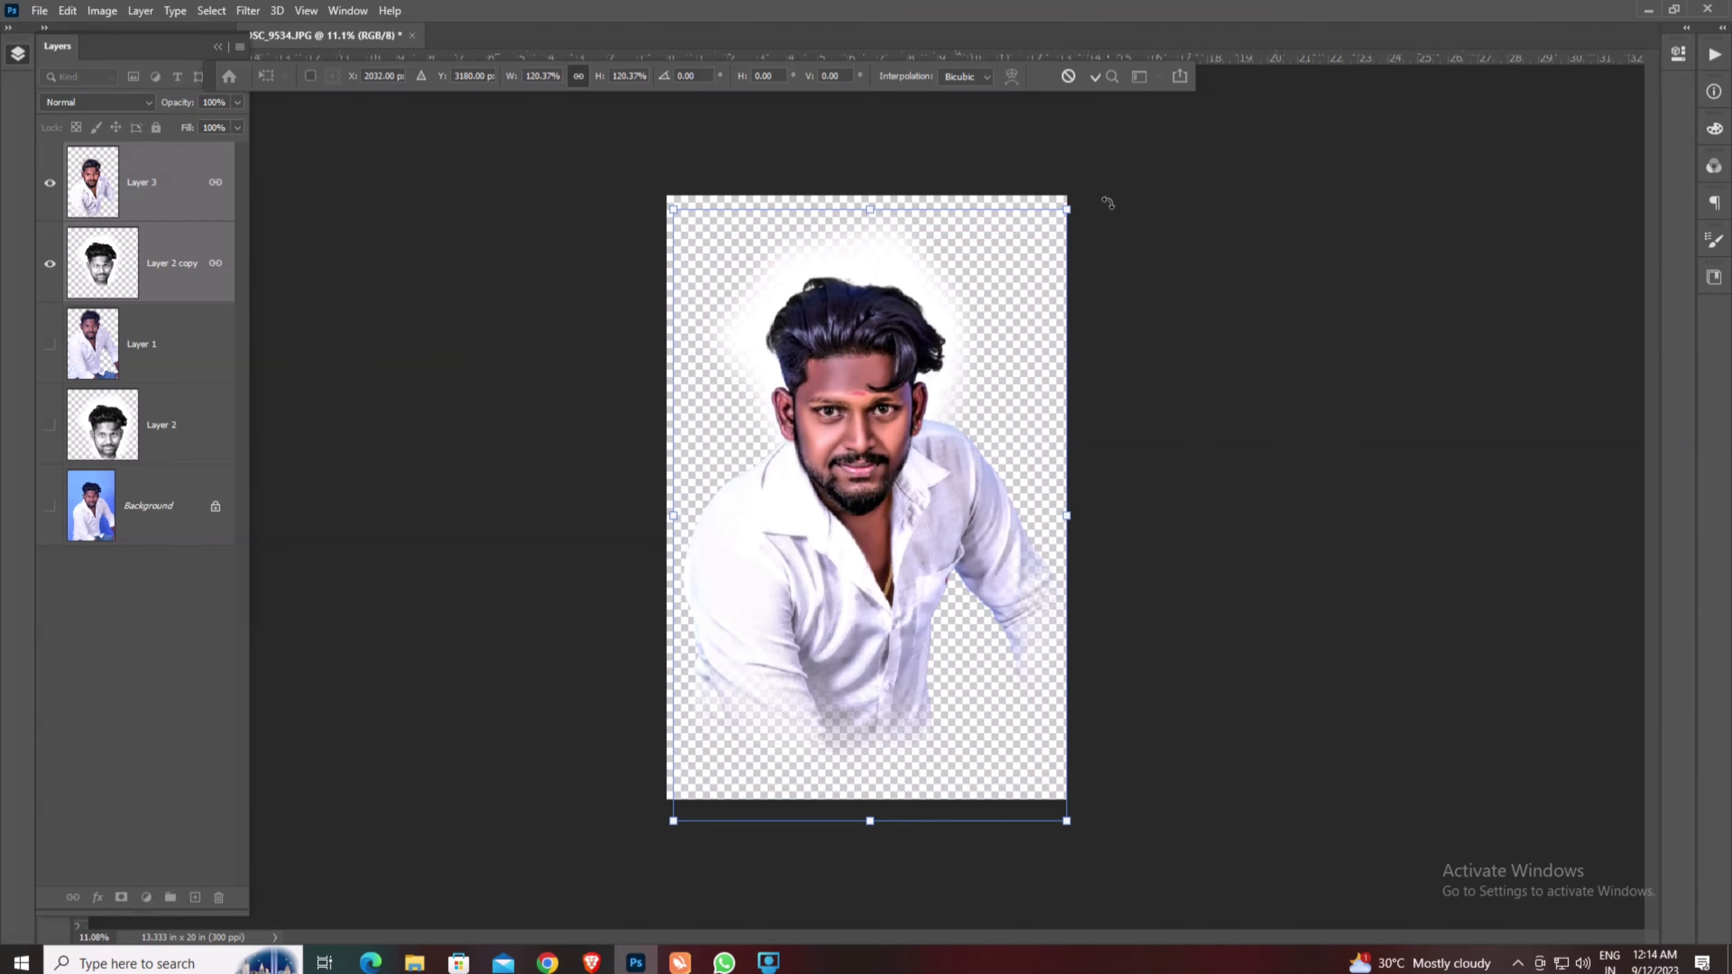
click(1095, 76)
- Inspect the enlarged portrait's facial detail and its overall placement on the canvas
scroll(1009, 480, up, 8)
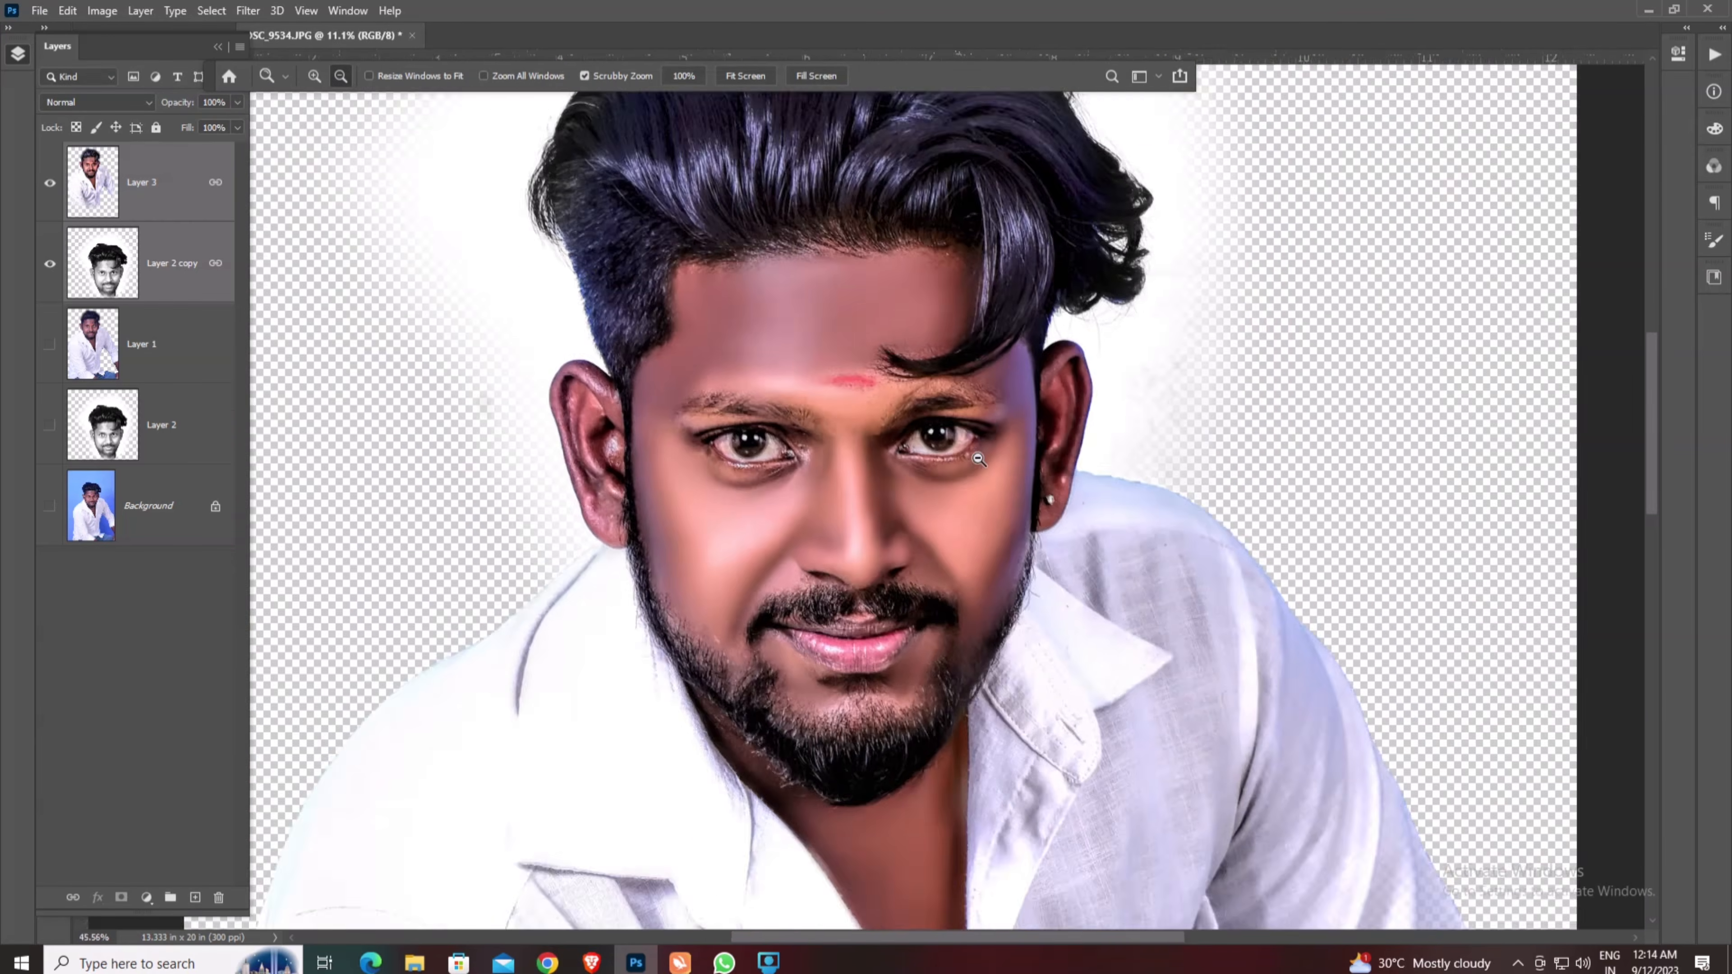
scroll(1009, 481, down, 4)
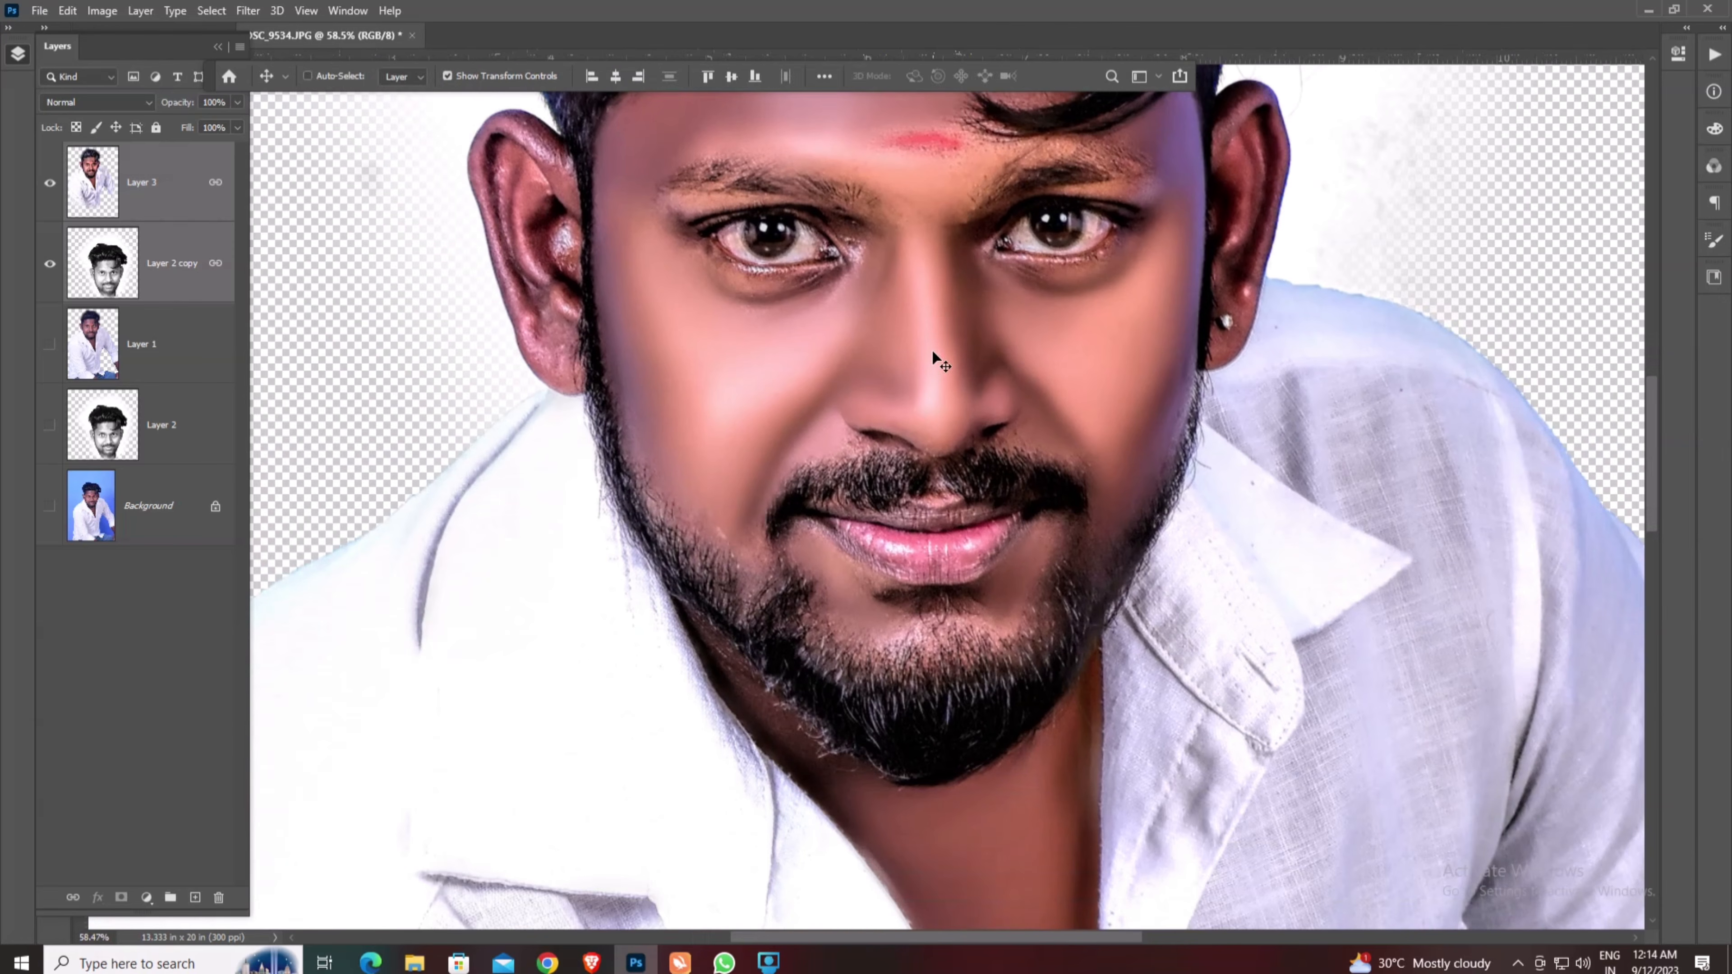
key(z)
right_click(947, 326)
click(958, 331)
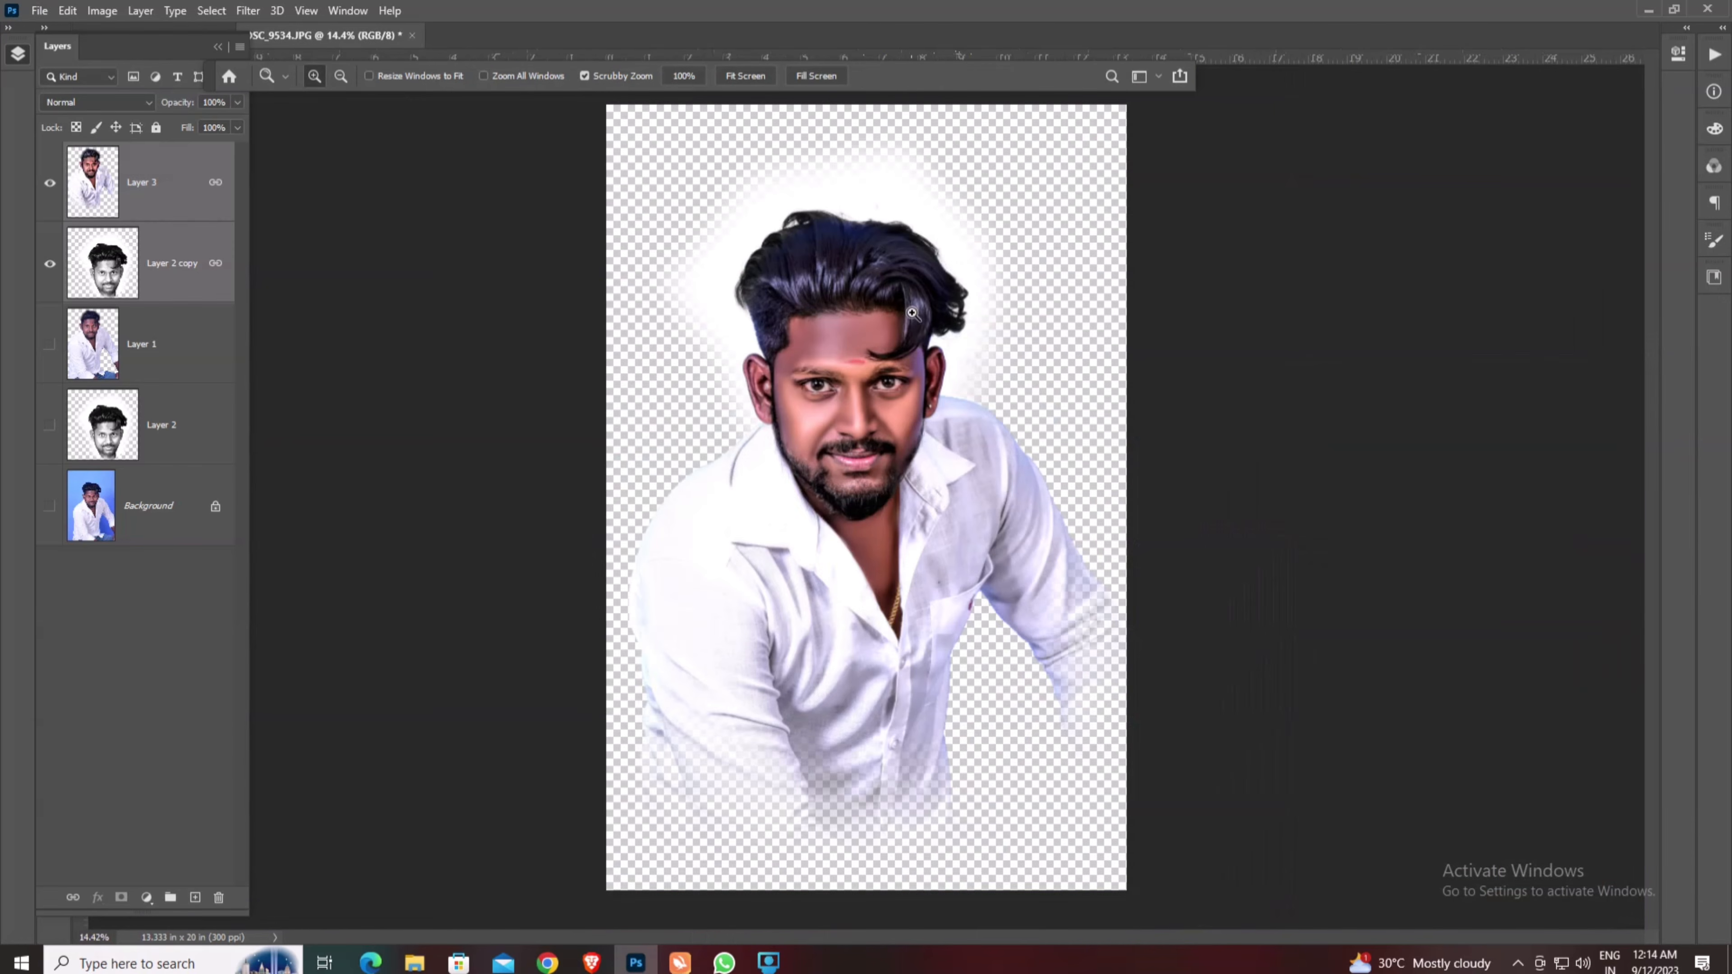
drag(857, 330, 967, 403)
key(alt+space)
right_click(938, 370)
click(950, 384)
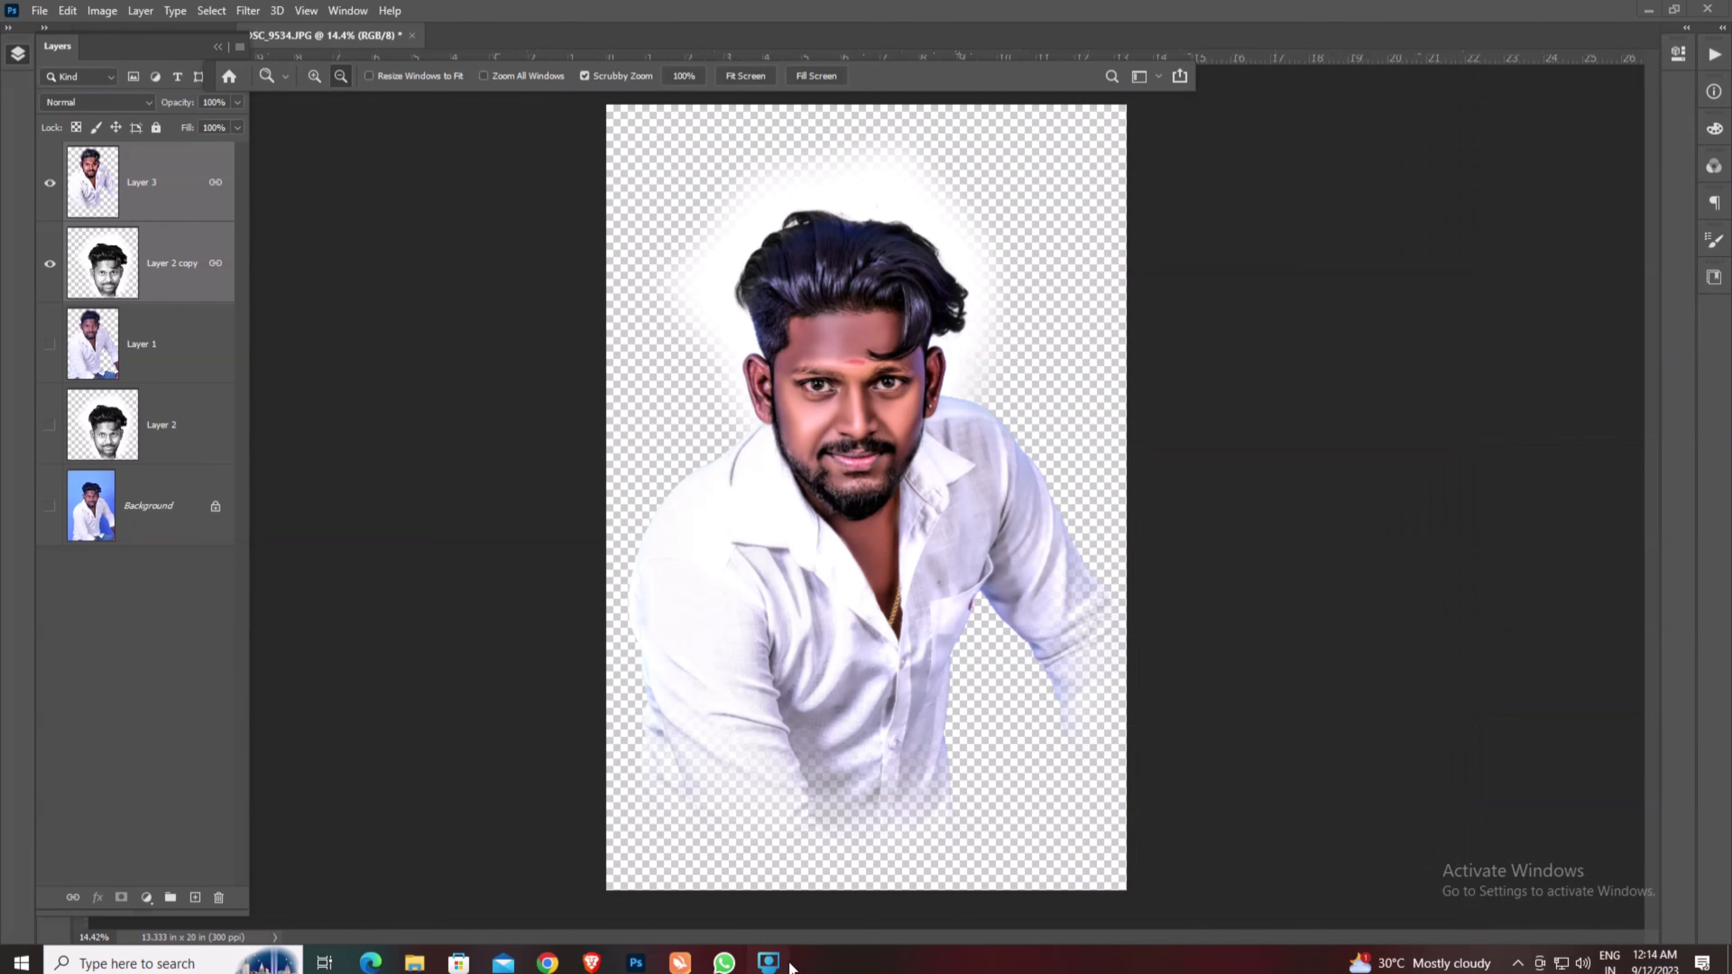
click(769, 963)
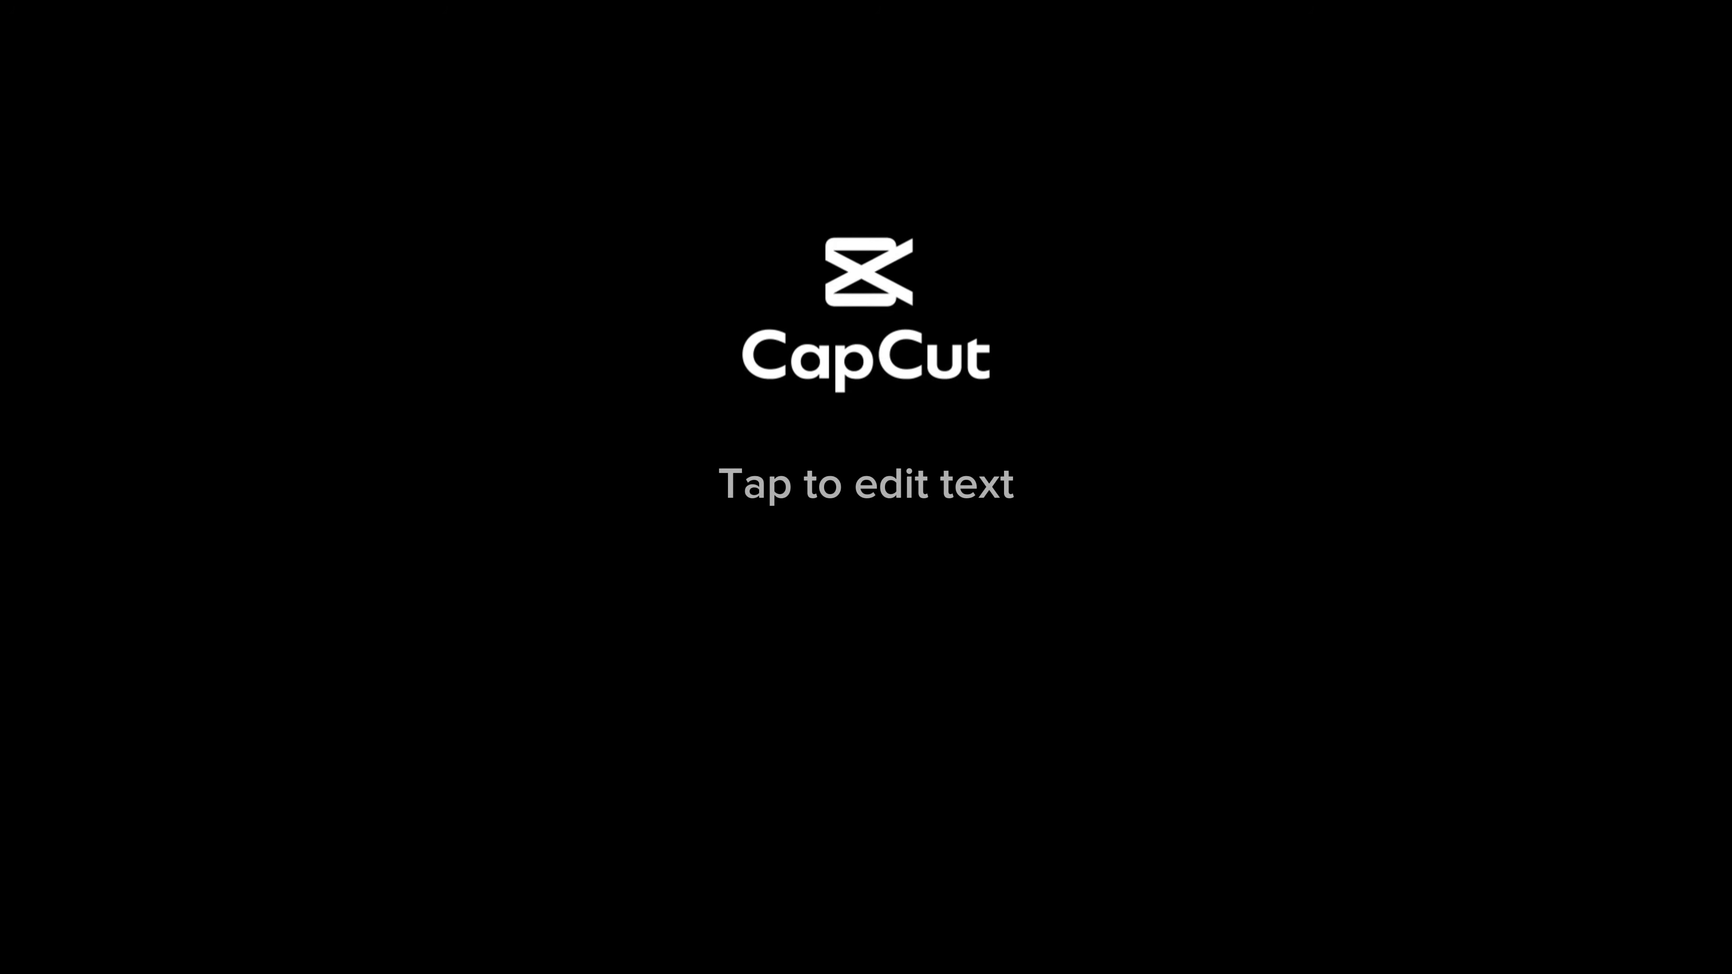